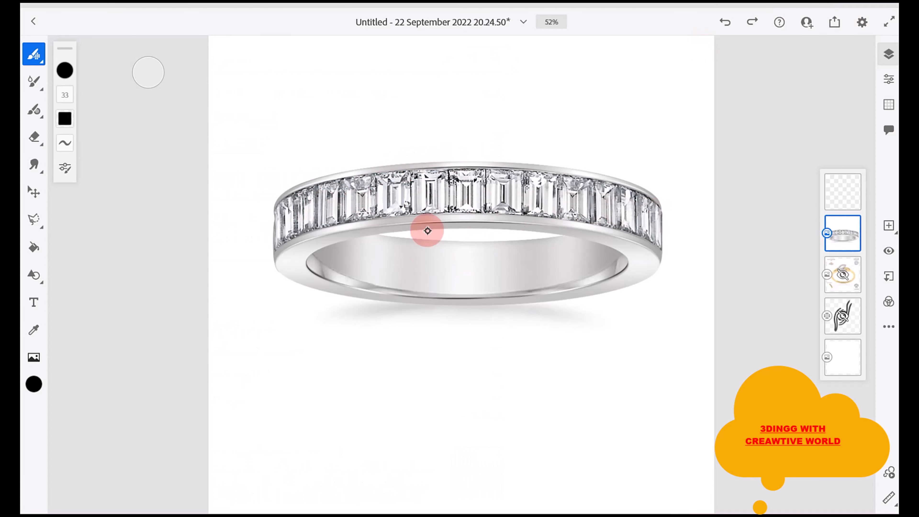
Draw black brush strokes along the upper and lower edges of the ring's stone channel and across its row of stones.
{"action": "left_click_drag", "start_coordinate": [393, 219], "coordinate": [553, 220]}
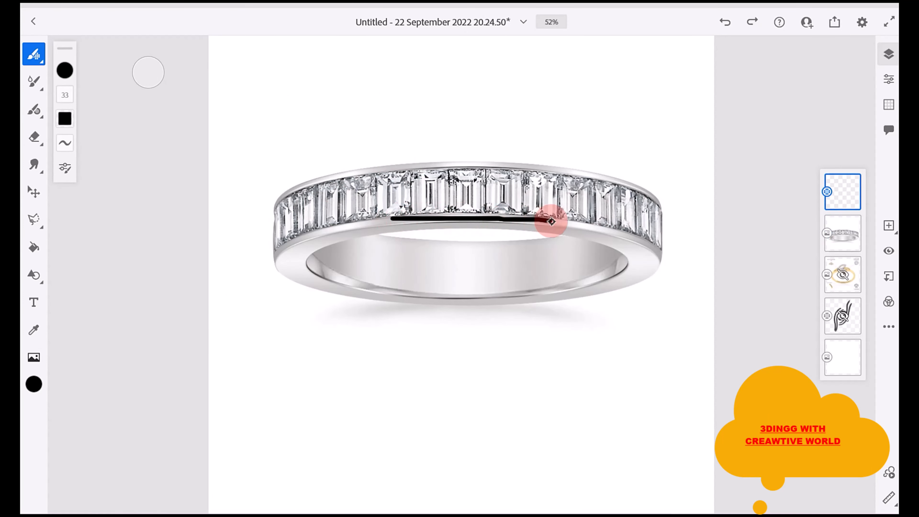
{"action": "left_click_drag", "start_coordinate": [405, 167], "coordinate": [563, 169]}
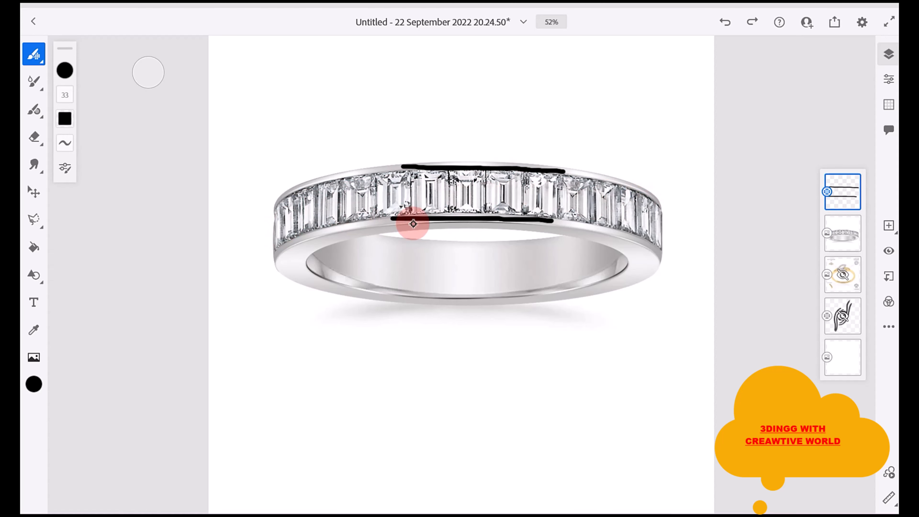
{"action": "mouse_move", "coordinate": [302, 236]}
{"action": "left_mouse_down"}
{"action": "mouse_move", "coordinate": [448, 220]}
{"action": "mouse_move", "coordinate": [601, 223]}
{"action": "mouse_move", "coordinate": [627, 235]}
{"action": "left_mouse_up"}
{"action": "left_click_drag", "start_coordinate": [333, 177], "coordinate": [622, 178]}
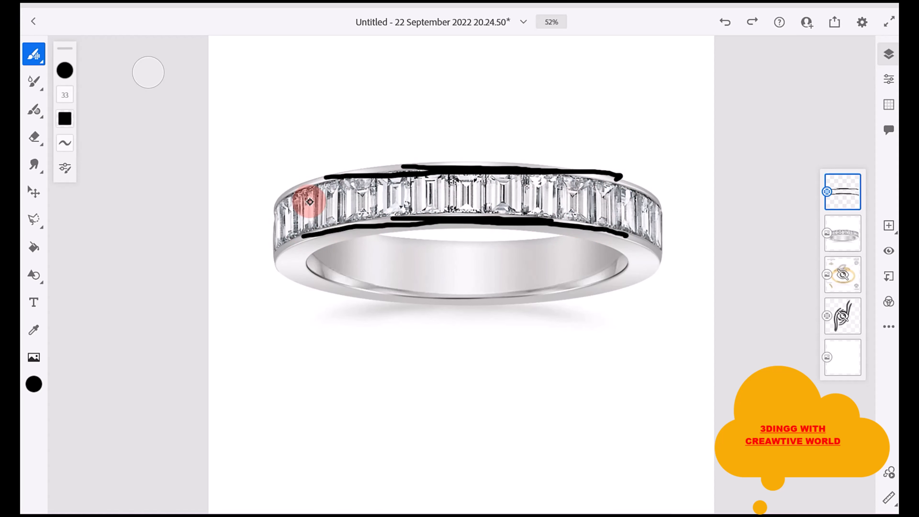
{"action": "mouse_move", "coordinate": [308, 199]}
{"action": "left_mouse_down"}
{"action": "mouse_move", "coordinate": [519, 191]}
{"action": "mouse_move", "coordinate": [638, 210]}
{"action": "left_mouse_up"}
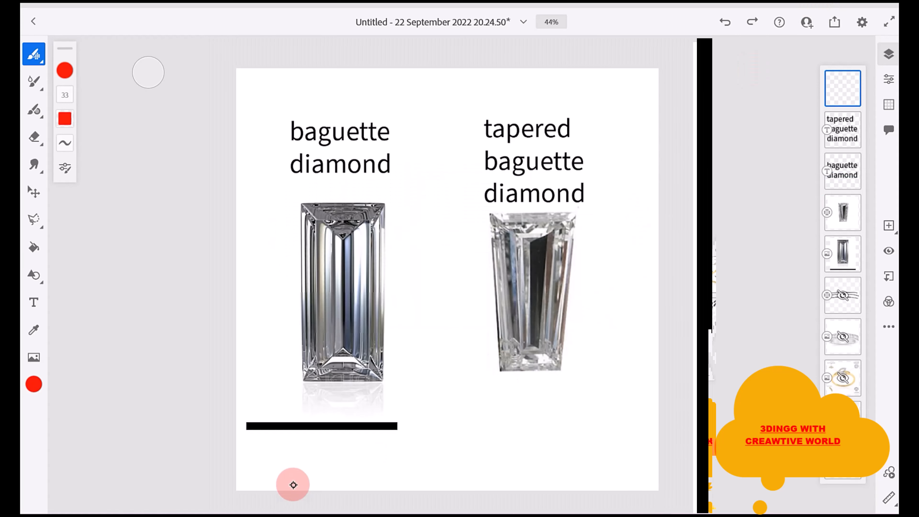
Outline both the baguette and the tapered baguette diamonds in red, and underline the word "tapered".
{"action": "mouse_move", "coordinate": [280, 396]}
{"action": "left_mouse_down"}
{"action": "mouse_move", "coordinate": [398, 401]}
{"action": "mouse_move", "coordinate": [409, 183]}
{"action": "mouse_move", "coordinate": [312, 183]}
{"action": "mouse_move", "coordinate": [284, 210]}
{"action": "mouse_move", "coordinate": [280, 391]}
{"action": "left_mouse_up"}
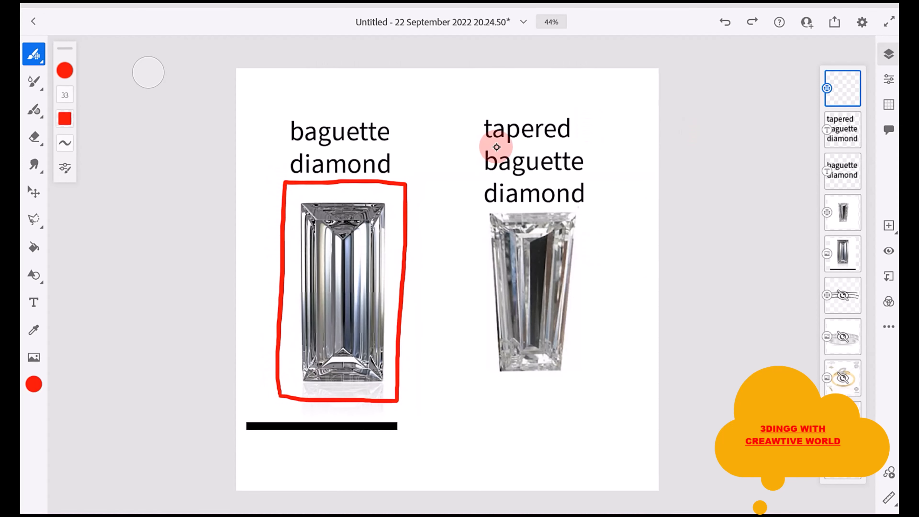
{"action": "left_click_drag", "start_coordinate": [482, 143], "coordinate": [558, 143]}
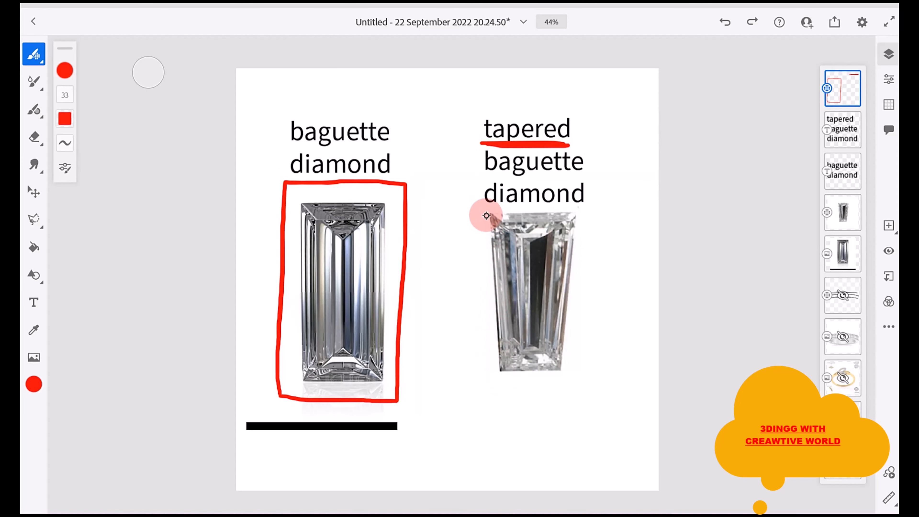
{"action": "left_click_drag", "start_coordinate": [485, 212], "coordinate": [500, 369]}
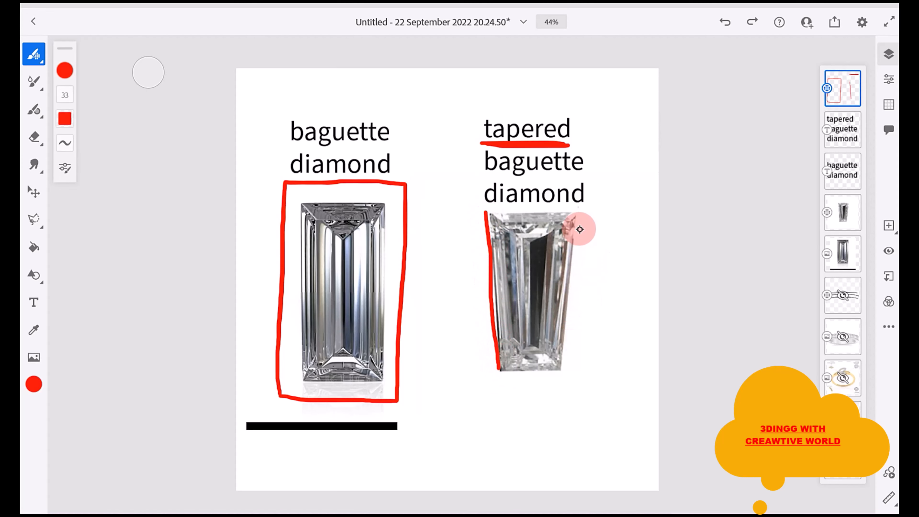
{"action": "left_click_drag", "start_coordinate": [579, 224], "coordinate": [568, 374]}
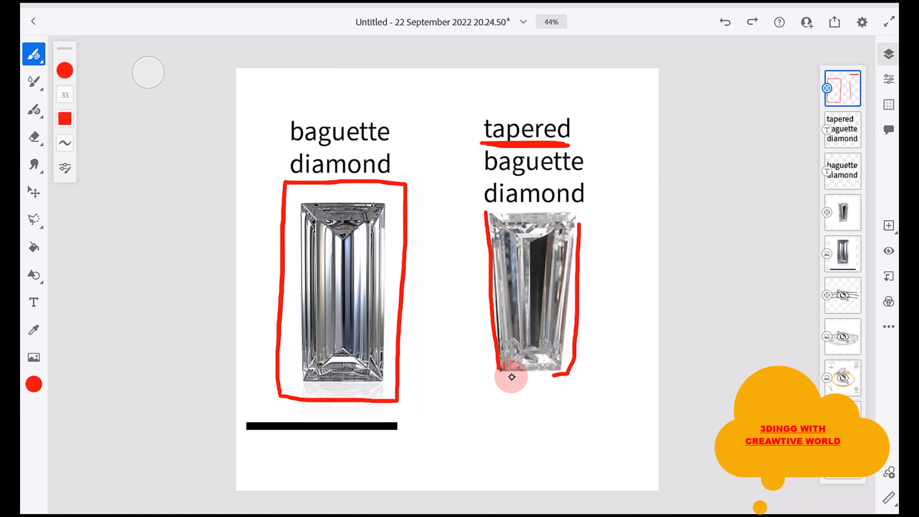
{"action": "left_click_drag", "start_coordinate": [501, 373], "coordinate": [569, 376]}
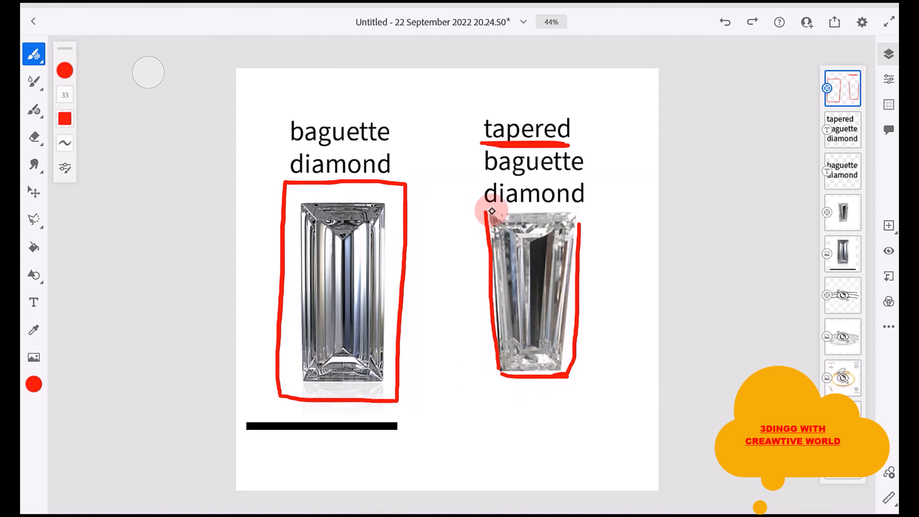
{"action": "left_click_drag", "start_coordinate": [486, 210], "coordinate": [575, 209]}
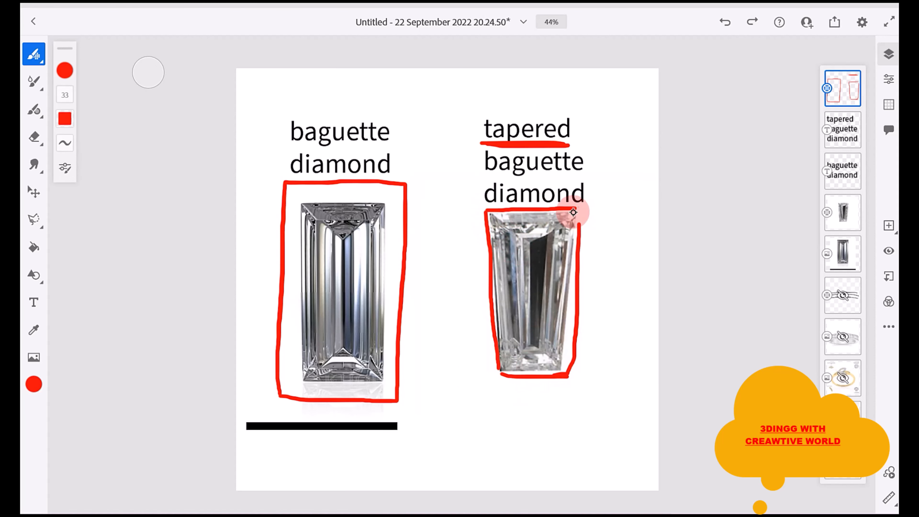
{"action": "left_click_drag", "start_coordinate": [503, 377], "coordinate": [545, 376]}
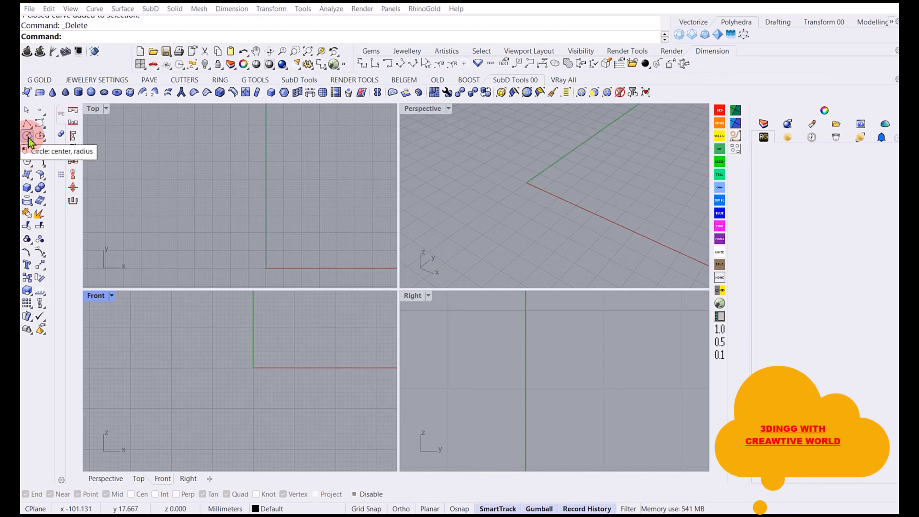
Switch to Rhino and draw an 18 mm diameter circle centred at the origin in the Front view.
{"action": "left_click", "coordinate": [28, 137]}
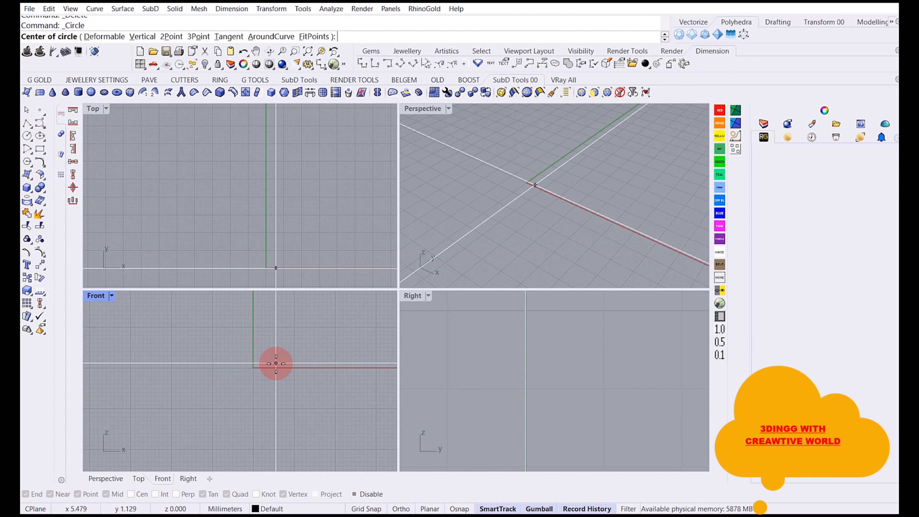
{"action": "type", "text": "0"}
{"action": "key", "text": "Return"}
{"action": "type", "text": "1"}
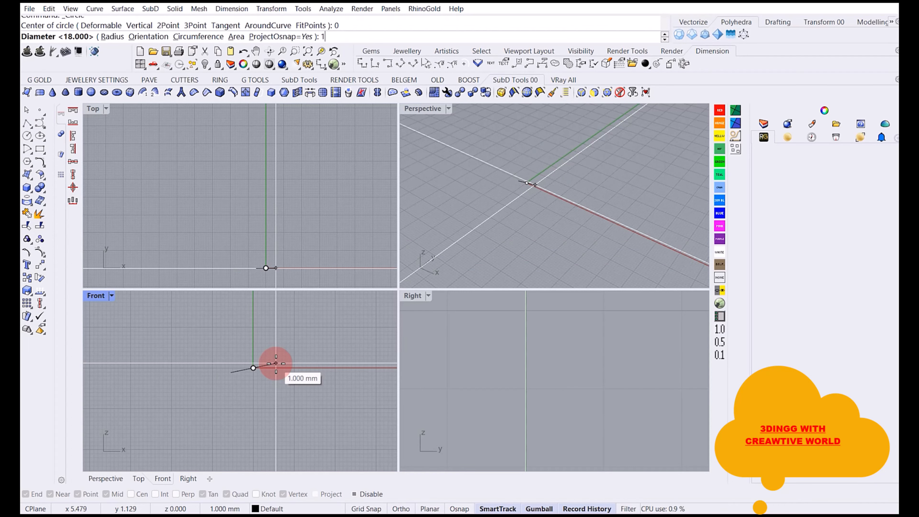
{"action": "type", "text": "8"}
{"action": "right_click", "coordinate": [277, 364]}
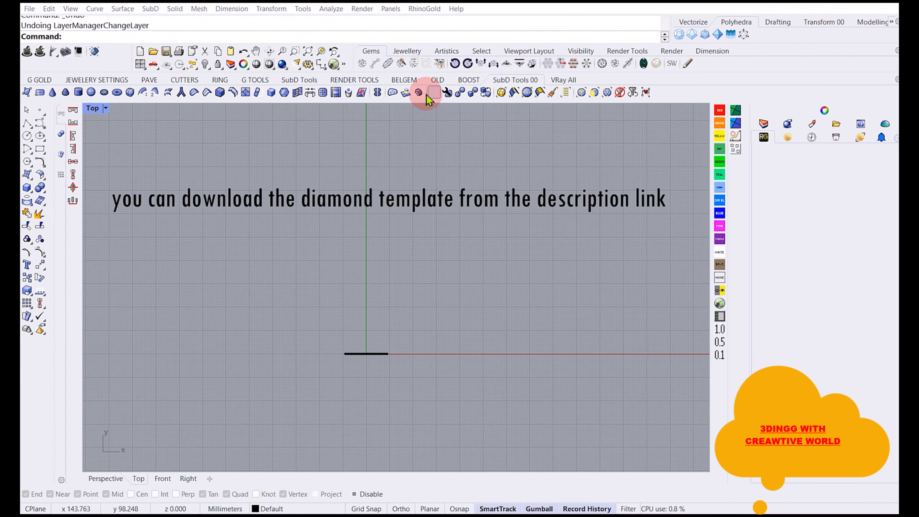
Create a Baguette diamond with Gem Studio, setting its X width to 1.80 mm.
{"action": "left_click", "coordinate": [361, 65]}
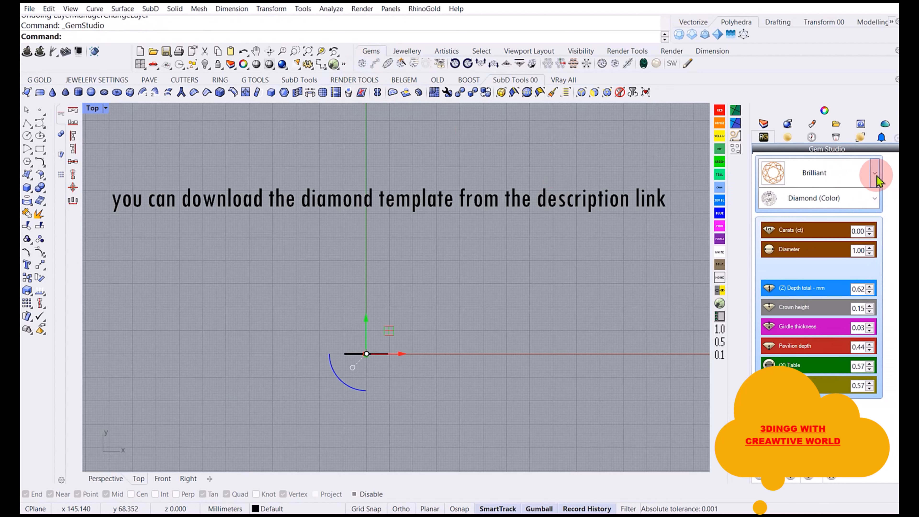
{"action": "left_click", "coordinate": [874, 175]}
{"action": "scroll", "coordinate": [813, 259], "scroll_direction": "up", "scroll_amount": 1}
{"action": "left_click", "coordinate": [814, 201]}
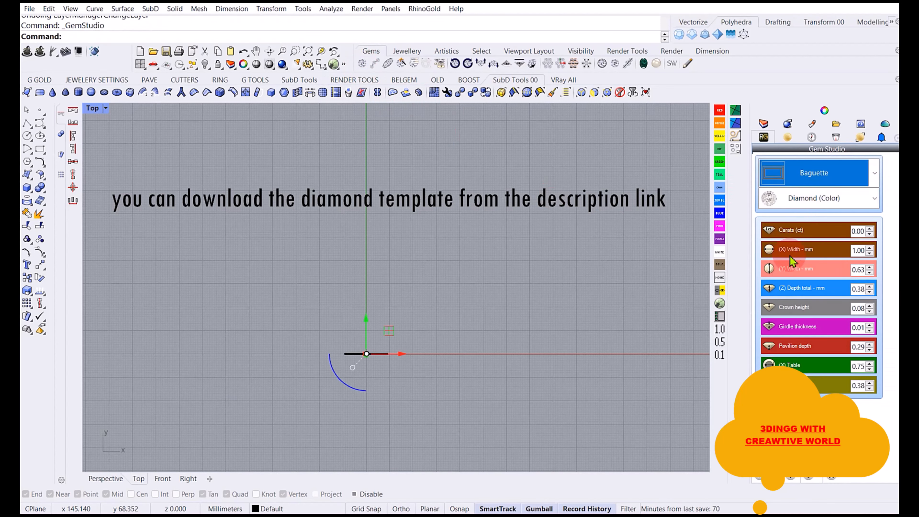
{"action": "left_click", "coordinate": [854, 251]}
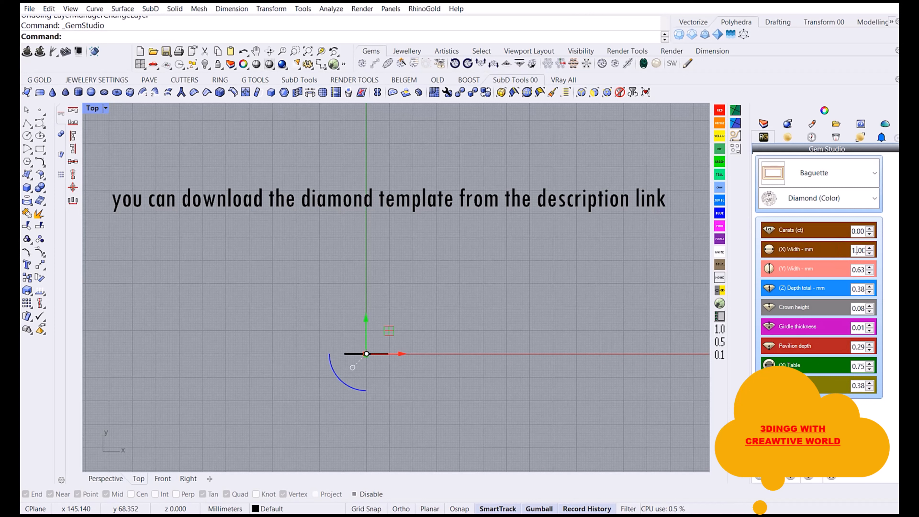
{"action": "left_click", "coordinate": [861, 270]}
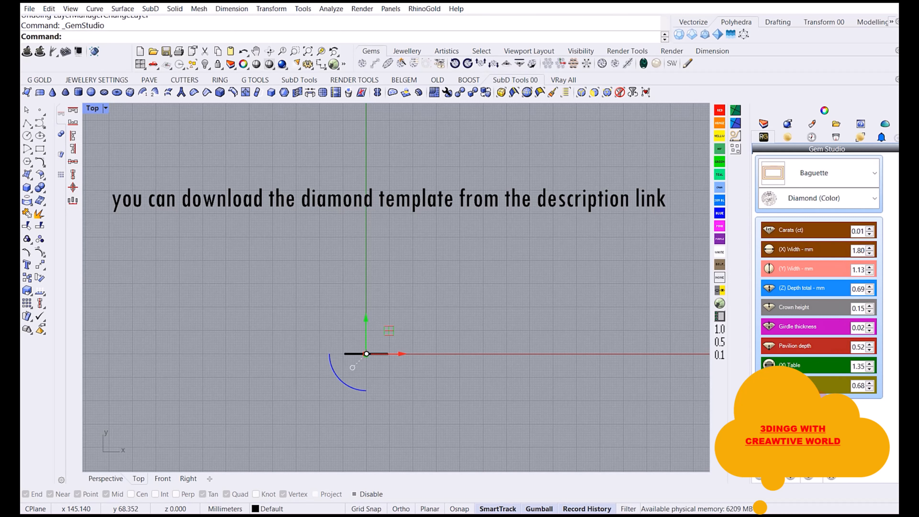
{"action": "left_click", "coordinate": [761, 477]}
Rotate the baguette gem a quarter turn in the Top view so its long side runs along the Y axis.
{"action": "scroll", "coordinate": [370, 361], "scroll_direction": "up", "scroll_amount": 8}
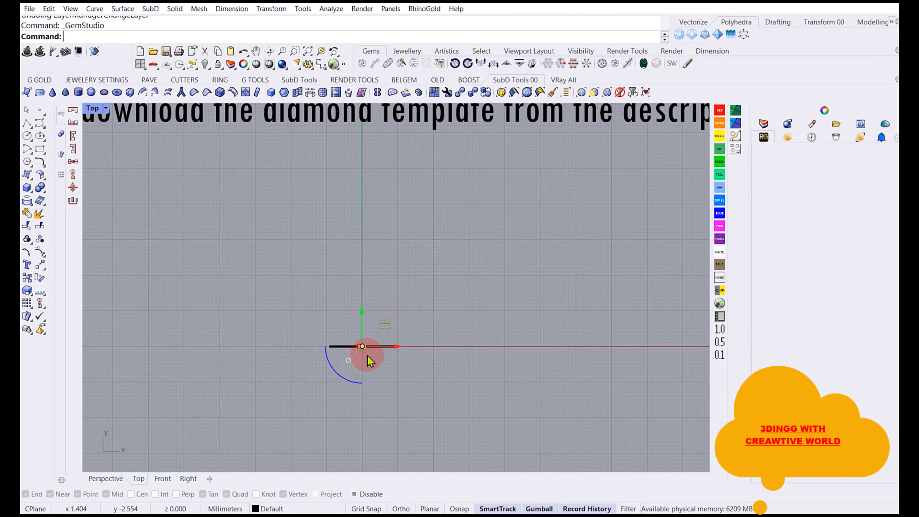
{"action": "middle_click", "coordinate": [366, 354]}
{"action": "scroll", "coordinate": [369, 344], "scroll_direction": "up", "scroll_amount": 6}
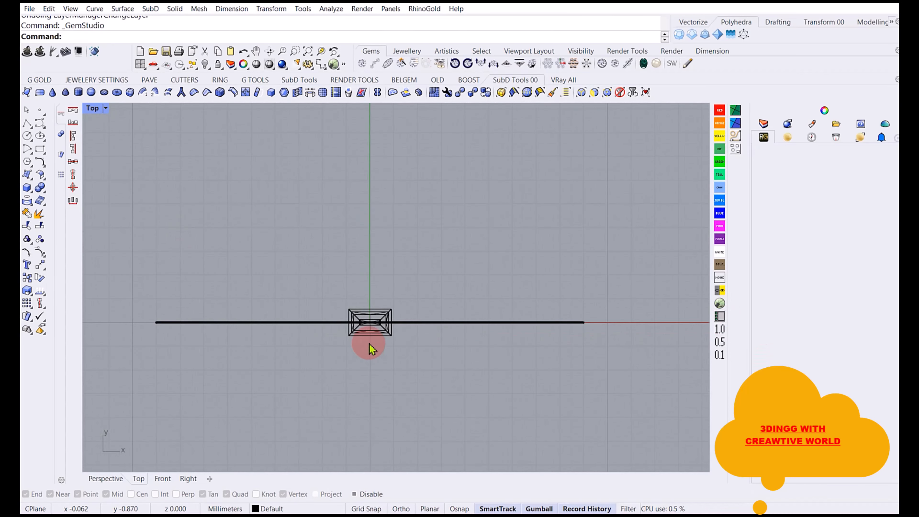
{"action": "left_click", "coordinate": [369, 341]}
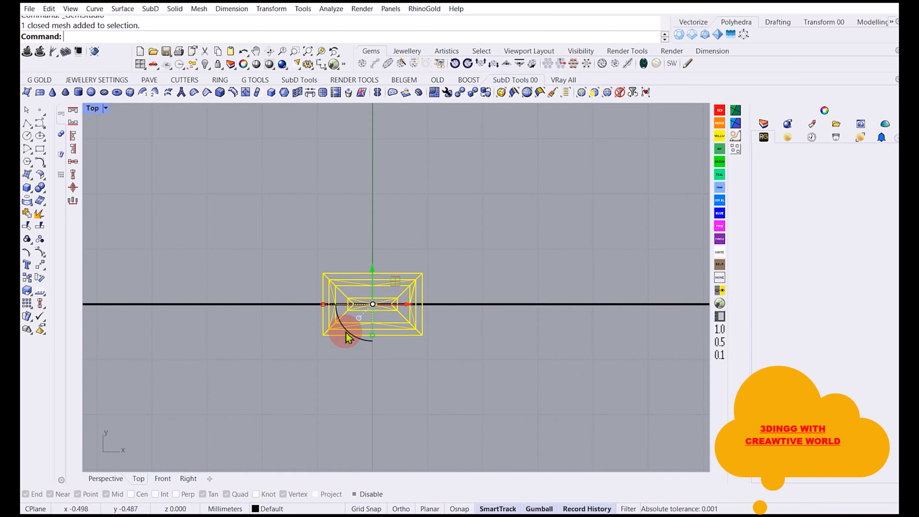
{"action": "left_click_drag", "start_coordinate": [349, 332], "coordinate": [414, 348]}
{"action": "left_click", "coordinate": [464, 247]}
{"action": "right_click_drag", "start_coordinate": [373, 300], "coordinate": [358, 286]}
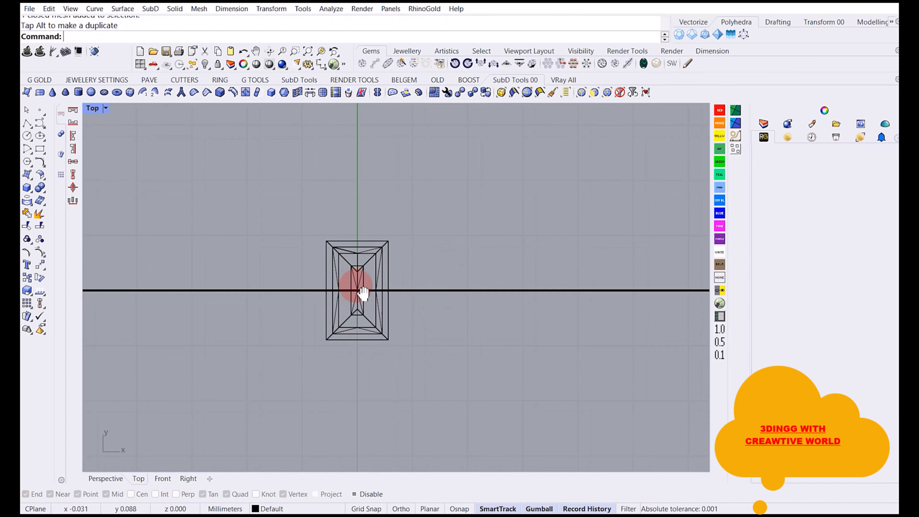
{"action": "left_click", "coordinate": [40, 149]}
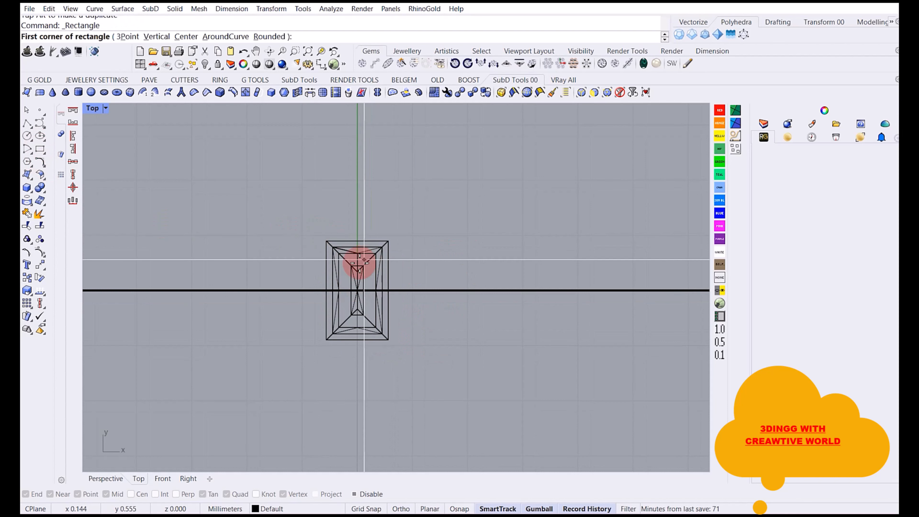
{"action": "type", "text": "0"}
{"action": "key", "text": "Return"}
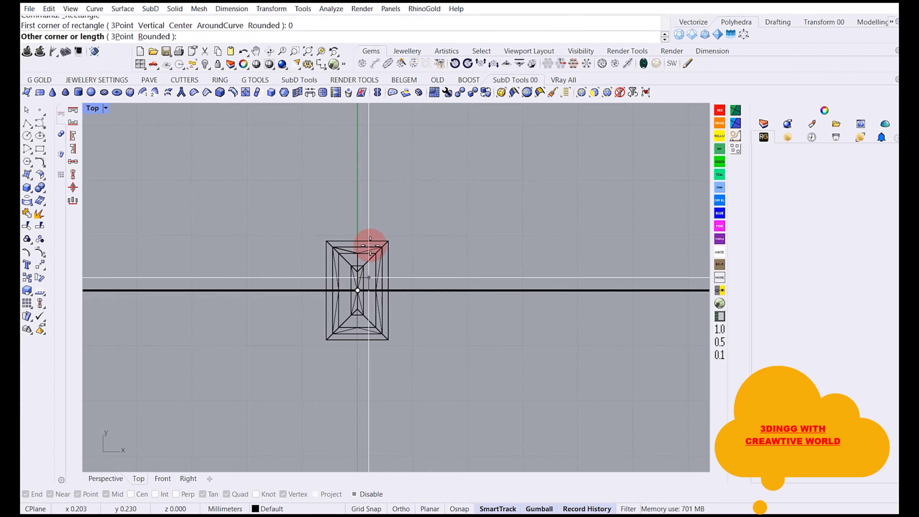
{"action": "key", "text": "Escape"}
Draw a rectangle centred at the origin, with its corner on the corner of the gem's outline.
{"action": "right_click", "coordinate": [415, 204]}
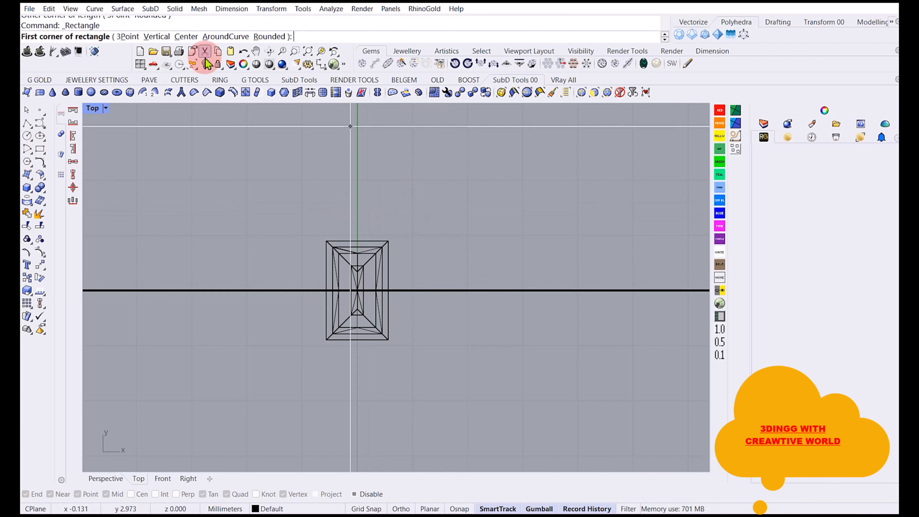
{"action": "left_click", "coordinate": [186, 37]}
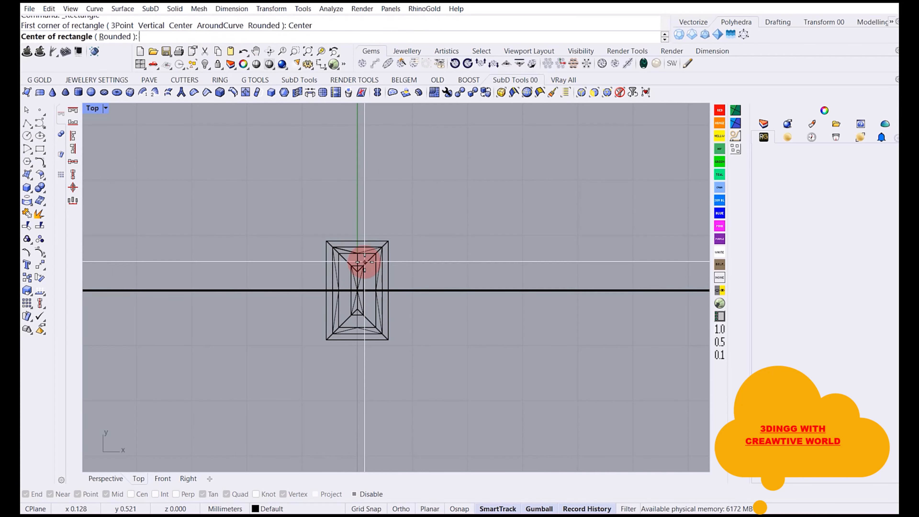
{"action": "type", "text": "0"}
{"action": "key", "text": "Return"}
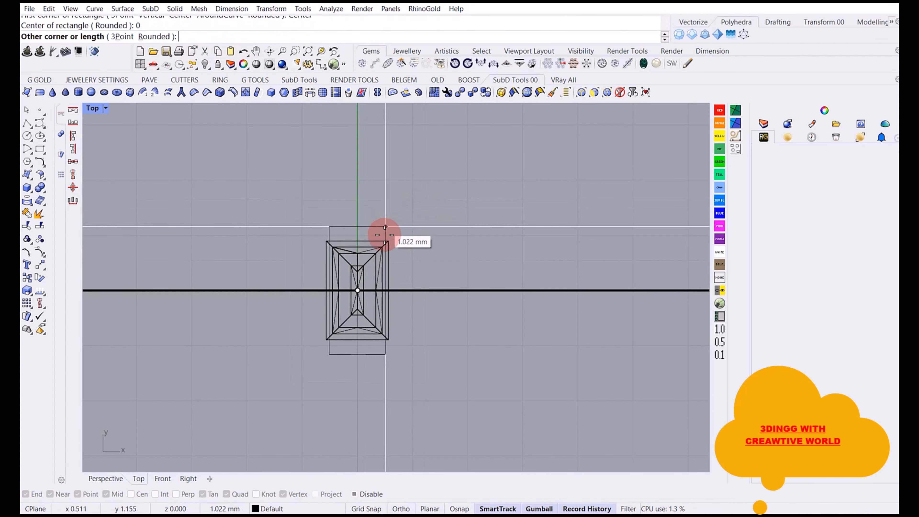
{"action": "left_click", "coordinate": [391, 240]}
Move the rectangle curve along the Y axis to just beyond the gem's upper end.
{"action": "left_click", "coordinate": [387, 254]}
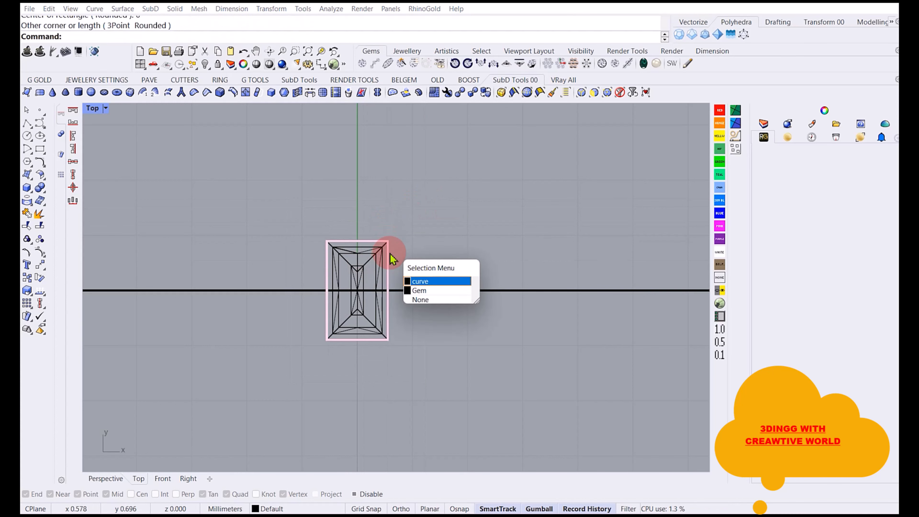
{"action": "left_click", "coordinate": [434, 282]}
{"action": "scroll", "coordinate": [375, 271], "scroll_direction": "down", "scroll_amount": 1}
{"action": "left_click_drag", "start_coordinate": [358, 263], "coordinate": [349, 152]}
{"action": "left_click", "coordinate": [413, 241]}
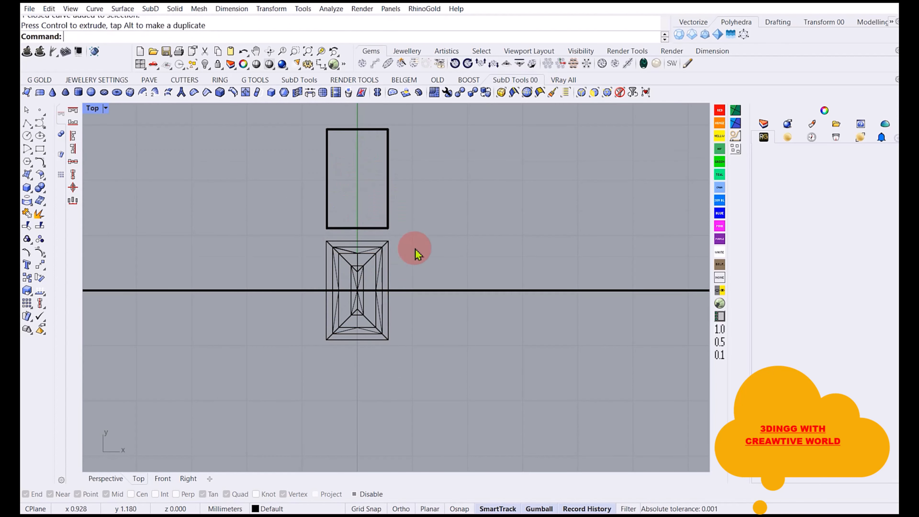
Delete the rectangle curve beyond the gem's upper end.
{"action": "scroll", "coordinate": [350, 266], "scroll_direction": "down", "scroll_amount": 5}
{"action": "scroll", "coordinate": [350, 253], "scroll_direction": "down", "scroll_amount": 3}
{"action": "left_click", "coordinate": [358, 317]}
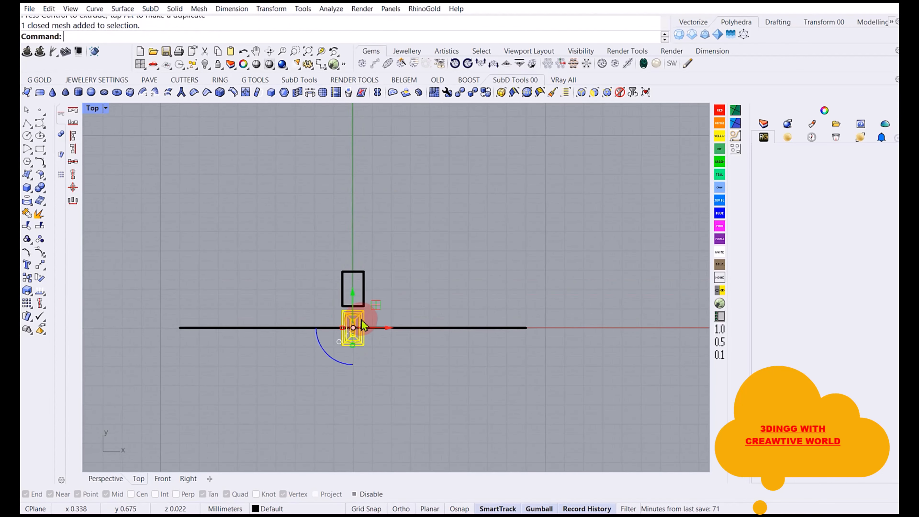
{"action": "scroll", "coordinate": [364, 312], "scroll_direction": "down", "scroll_amount": 1}
{"action": "scroll", "coordinate": [362, 308], "scroll_direction": "down", "scroll_amount": 4}
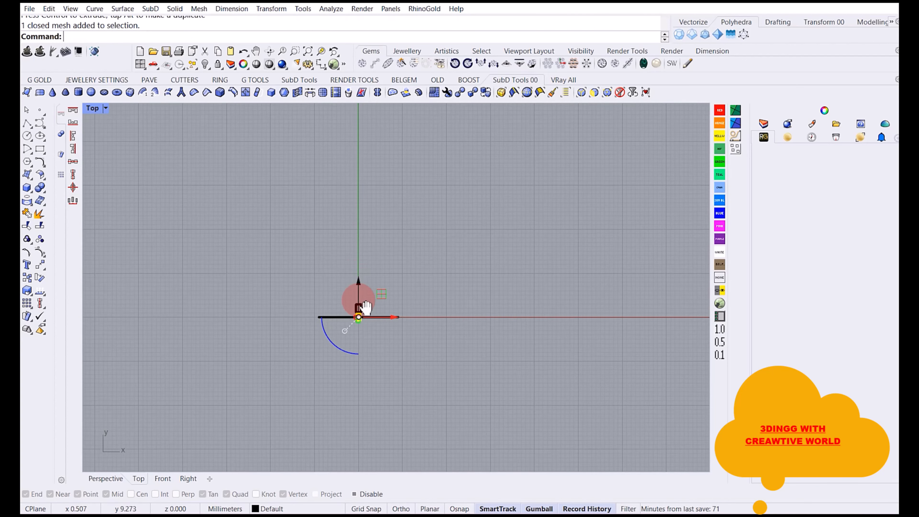
{"action": "scroll", "coordinate": [357, 367], "scroll_direction": "up", "scroll_amount": 3}
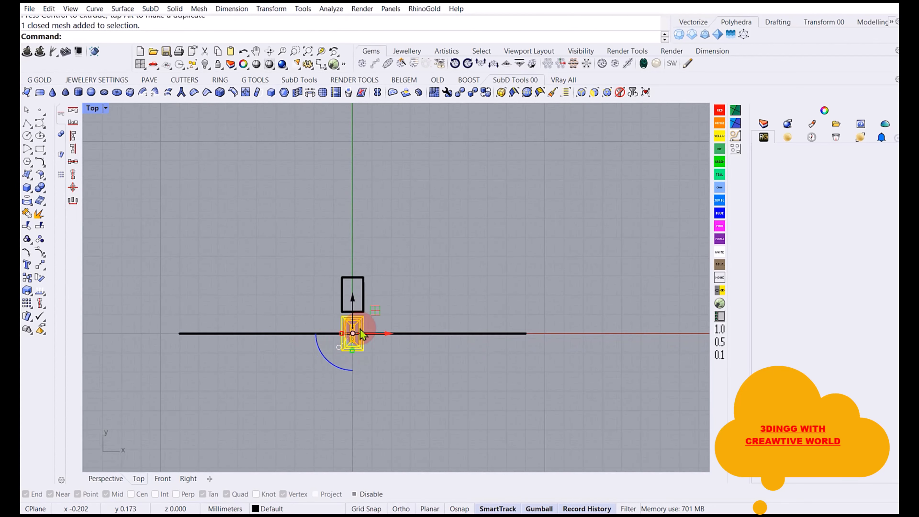
{"action": "left_click", "coordinate": [364, 290]}
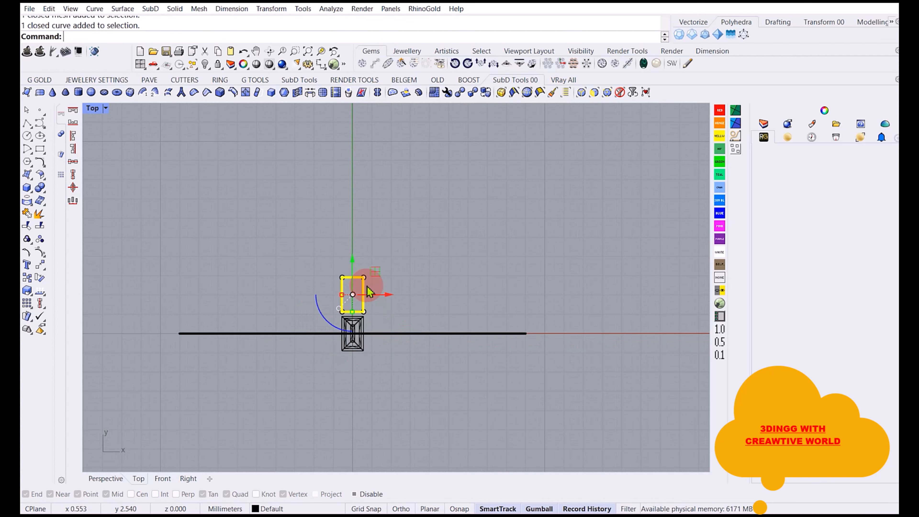
{"action": "key", "text": "Delete"}
Move the diamond template text note down so that it sits just above the circle and gem.
{"action": "scroll", "coordinate": [367, 290], "scroll_direction": "down", "scroll_amount": 6}
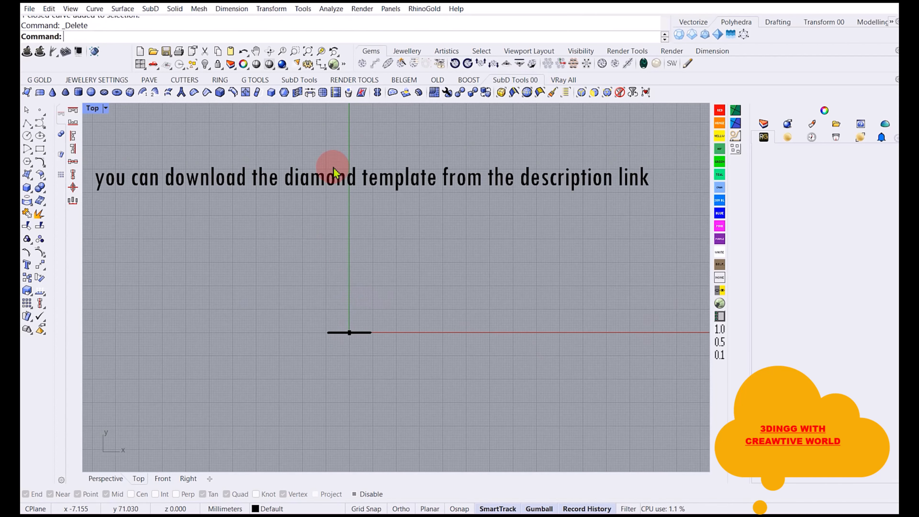
{"action": "left_click_drag", "start_coordinate": [372, 144], "coordinate": [377, 279]}
{"action": "scroll", "coordinate": [354, 328], "scroll_direction": "up", "scroll_amount": 10}
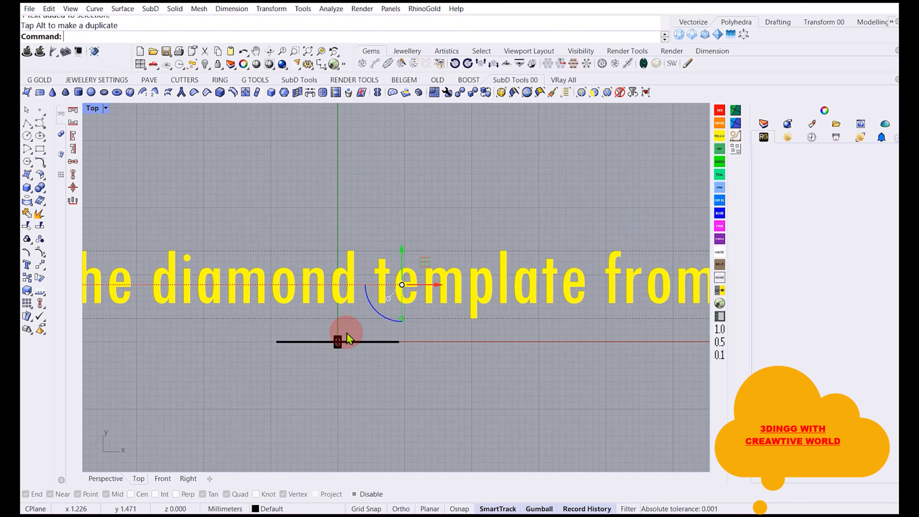
Apply a CageEdit to the baguette gem with a BoundingBox control, World coordinates, default cage parameters and a Global region.
{"action": "scroll", "coordinate": [387, 278], "scroll_direction": "down", "scroll_amount": 12}
{"action": "left_click", "coordinate": [314, 342]}
{"action": "scroll", "coordinate": [366, 317], "scroll_direction": "up", "scroll_amount": 4}
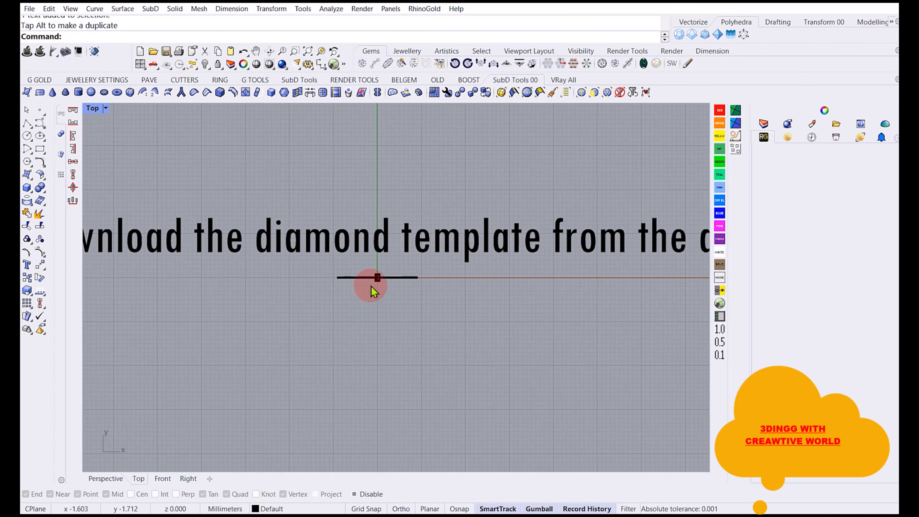
{"action": "scroll", "coordinate": [373, 288], "scroll_direction": "down", "scroll_amount": 2}
{"action": "scroll", "coordinate": [371, 290], "scroll_direction": "up", "scroll_amount": 8}
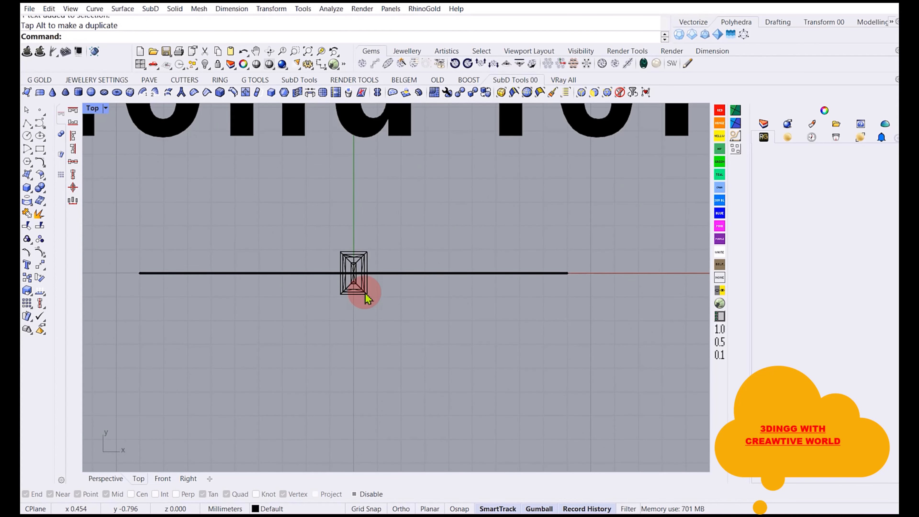
{"action": "left_click", "coordinate": [366, 299]}
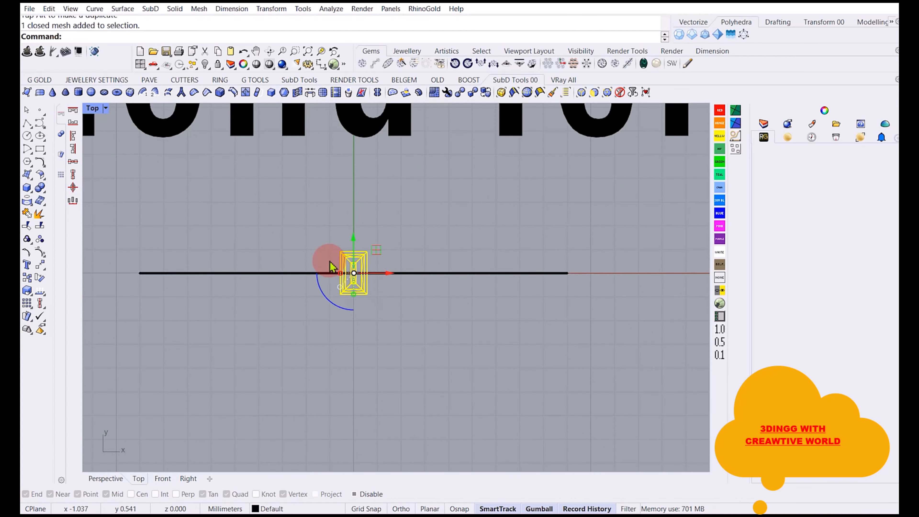
{"action": "scroll", "coordinate": [362, 288], "scroll_direction": "up", "scroll_amount": 6}
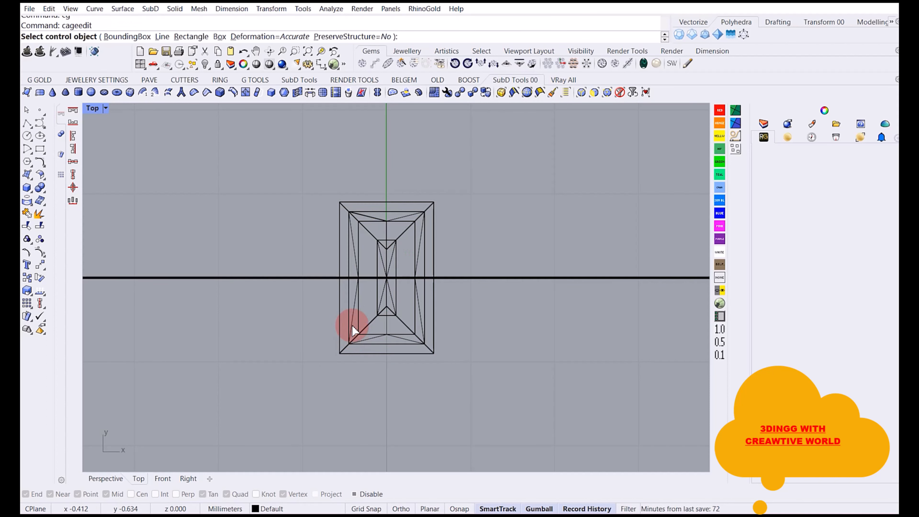
{"action": "left_click", "coordinate": [127, 36]}
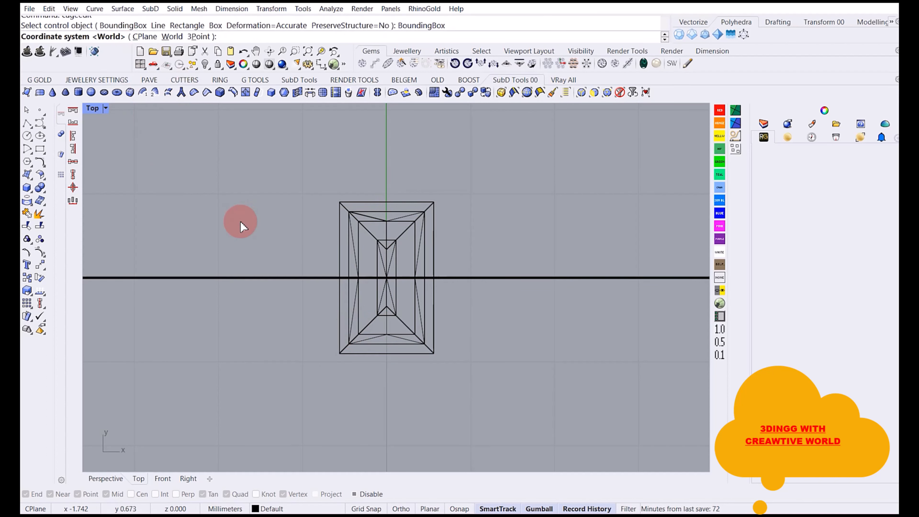
{"action": "key", "text": "Return"}
{"action": "key", "text": "Return"}
{"action": "key", "text": "Return"}
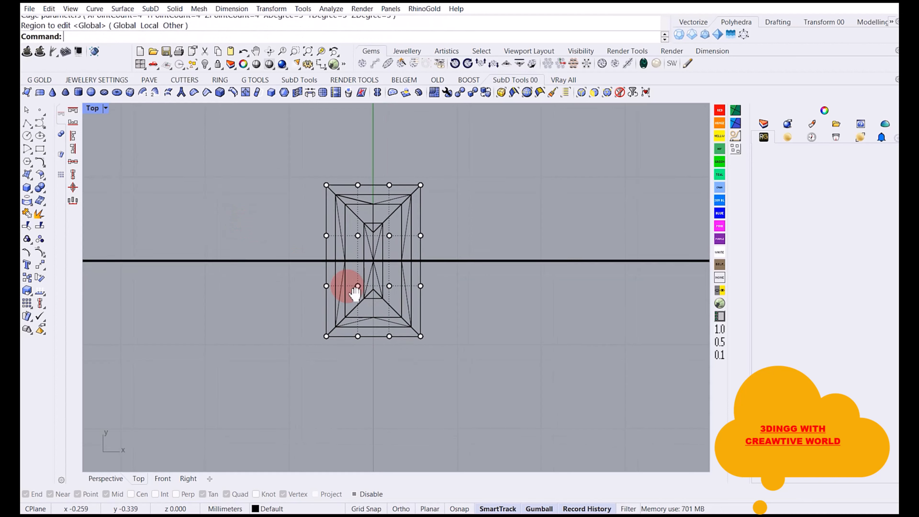
Taper the gem by narrowing the cage's lower three rows along X and narrowing its top row slightly.
{"action": "left_click_drag", "start_coordinate": [289, 230], "coordinate": [472, 382]}
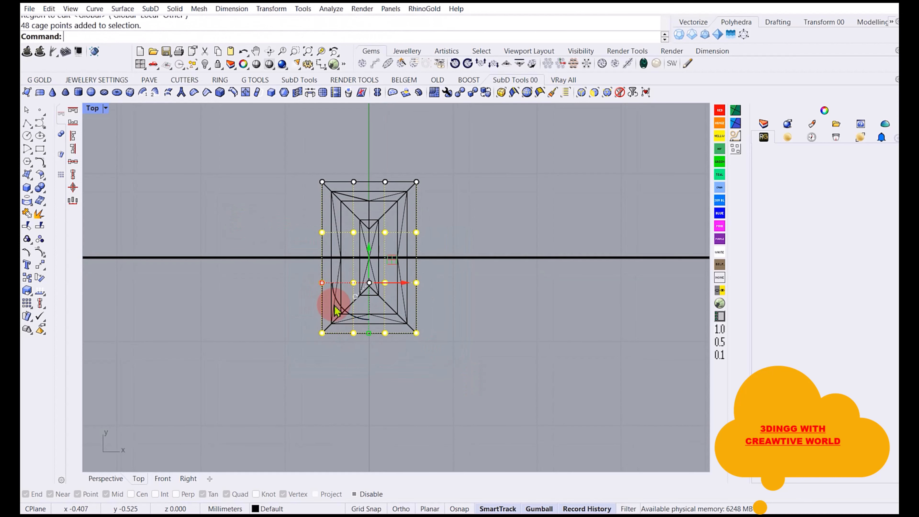
{"action": "left_click_drag", "start_coordinate": [324, 290], "coordinate": [336, 289]}
{"action": "left_click_drag", "start_coordinate": [308, 165], "coordinate": [438, 196]}
{"action": "left_click_drag", "start_coordinate": [322, 185], "coordinate": [325, 189]}
Deselect the cage points and delete the control cage around the tapered gem.
{"action": "left_click", "coordinate": [328, 277]}
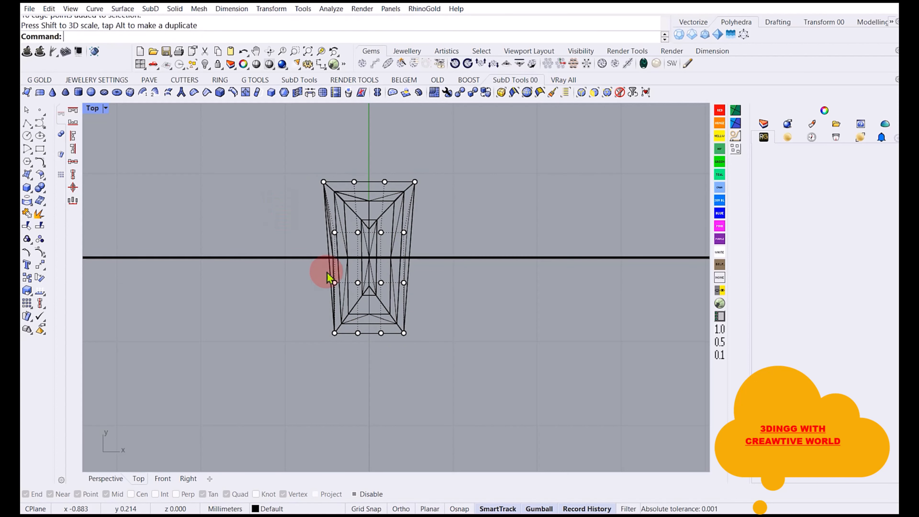
{"action": "left_click", "coordinate": [330, 214]}
{"action": "key", "text": "Delete"}
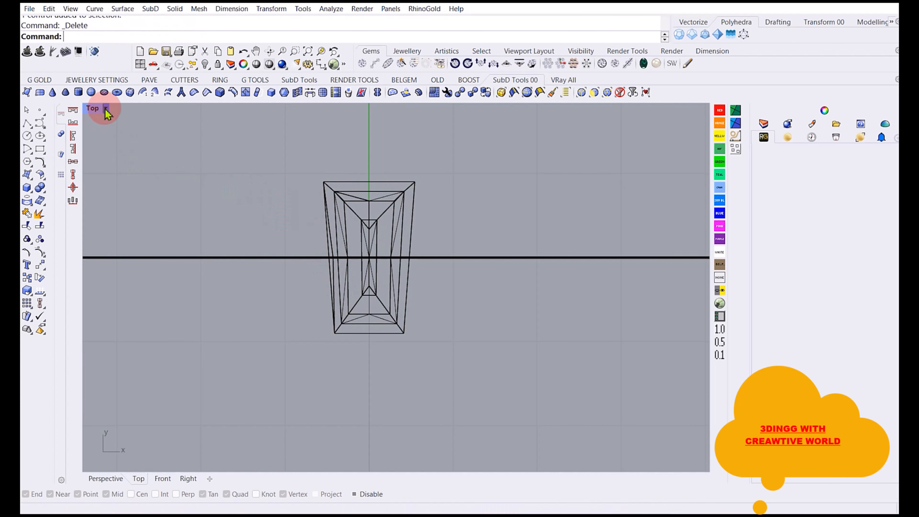
Set the Top view's display mode to Shaded.
{"action": "left_click", "coordinate": [93, 109]}
{"action": "left_click", "coordinate": [145, 47]}
{"action": "scroll", "coordinate": [317, 249], "scroll_direction": "down", "scroll_amount": 4}
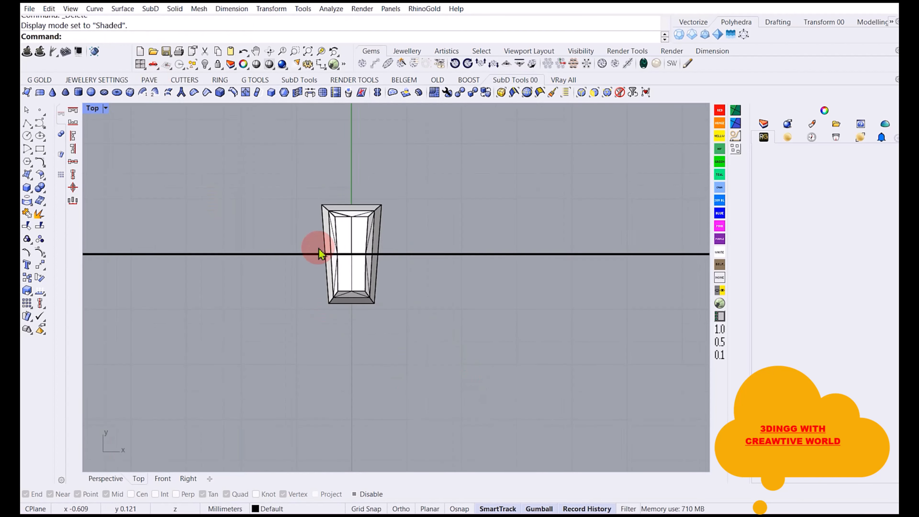
{"action": "right_click_drag", "start_coordinate": [340, 269], "coordinate": [340, 276]}
Switch to the drawing app to view the tapered baguette diamond reference, return to Rhino and select the gem.
{"action": "mouse_move", "coordinate": [611, 515]}
{"action": "left_click", "coordinate": [611, 471]}
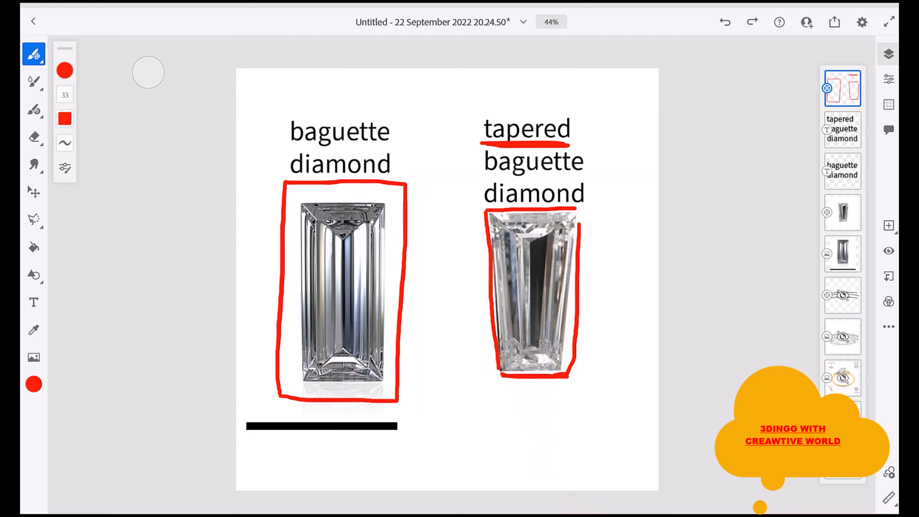
{"action": "key", "text": "alt+Tab"}
{"action": "left_click", "coordinate": [341, 247]}
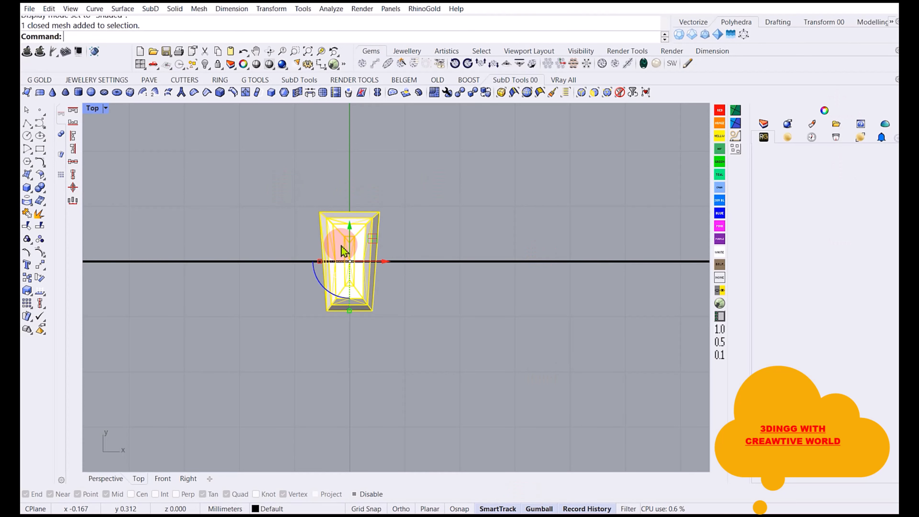
Delete the diamond template text note above the ring circle.
{"action": "scroll", "coordinate": [370, 295], "scroll_direction": "down", "scroll_amount": 8}
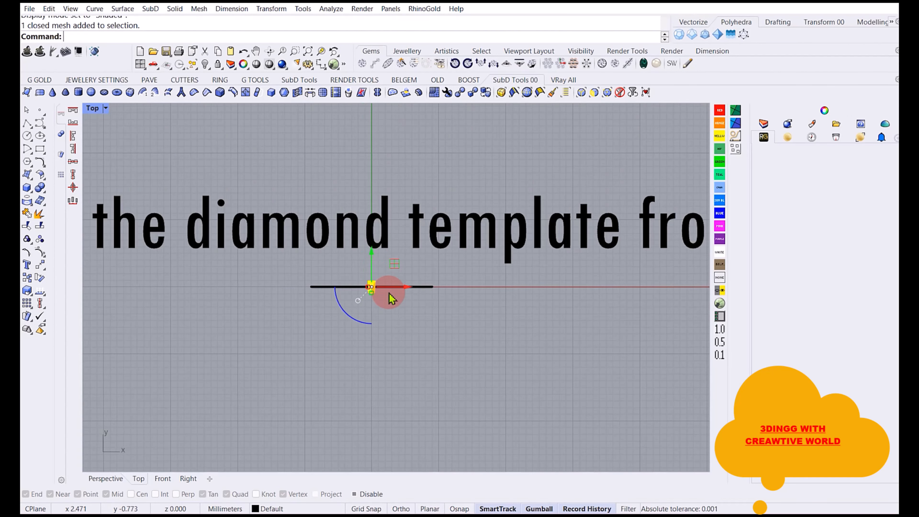
{"action": "scroll", "coordinate": [405, 302], "scroll_direction": "down", "scroll_amount": 5}
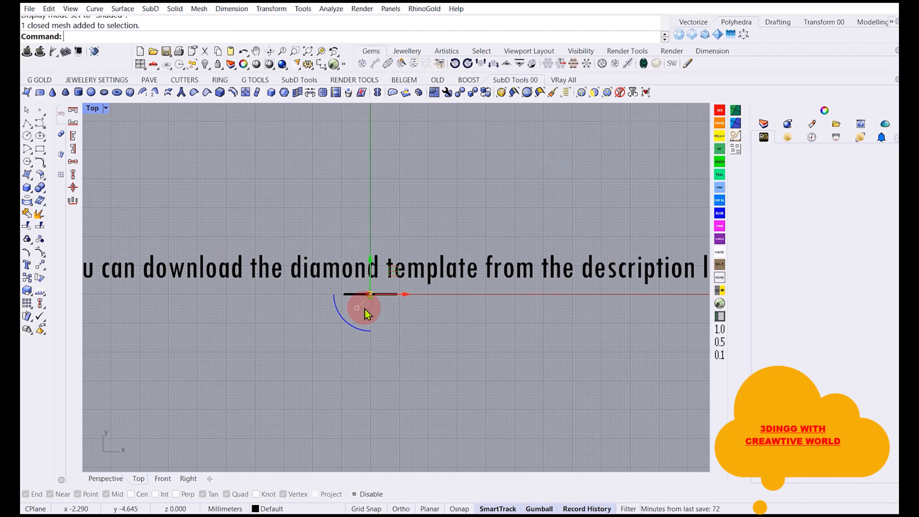
{"action": "left_click", "coordinate": [327, 280]}
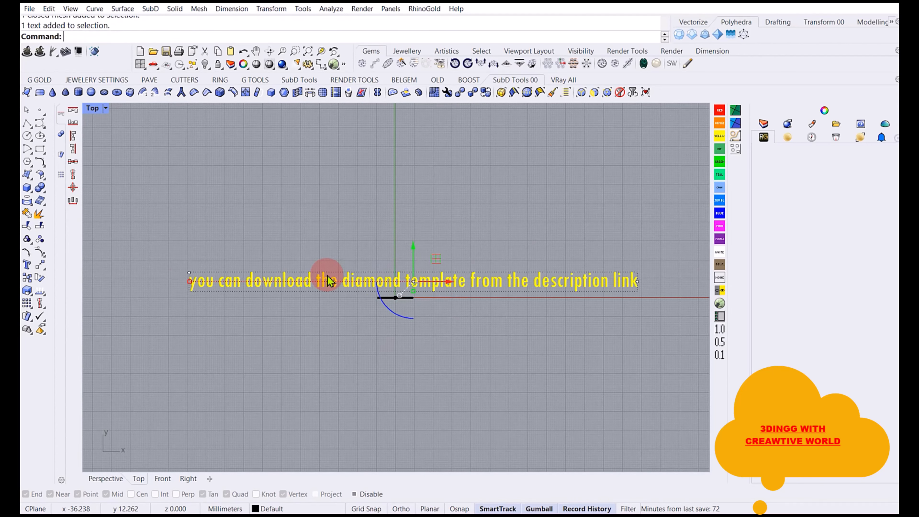
{"action": "key", "text": "Delete"}
Copy the tapered gem along X from its upper-left corner to its upper-right corner, placing the copy beside the original.
{"action": "scroll", "coordinate": [407, 306], "scroll_direction": "up", "scroll_amount": 3}
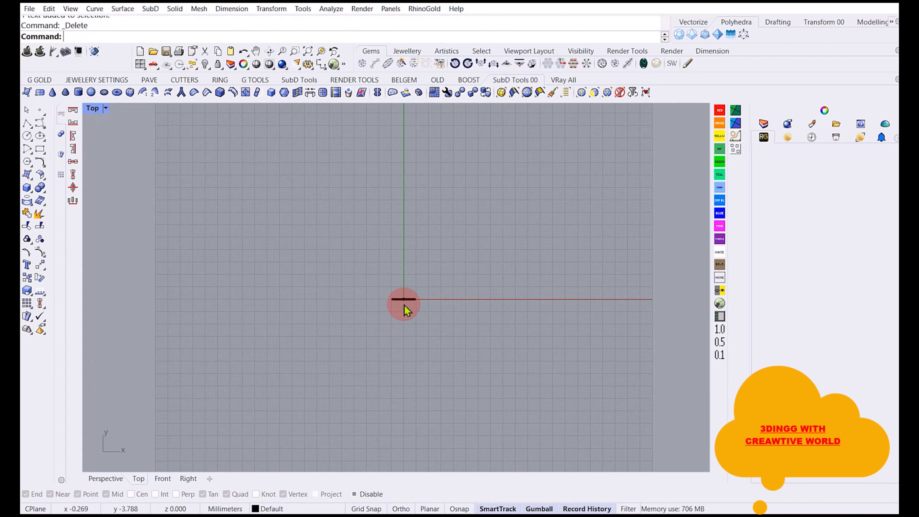
{"action": "scroll", "coordinate": [405, 305], "scroll_direction": "up", "scroll_amount": 5}
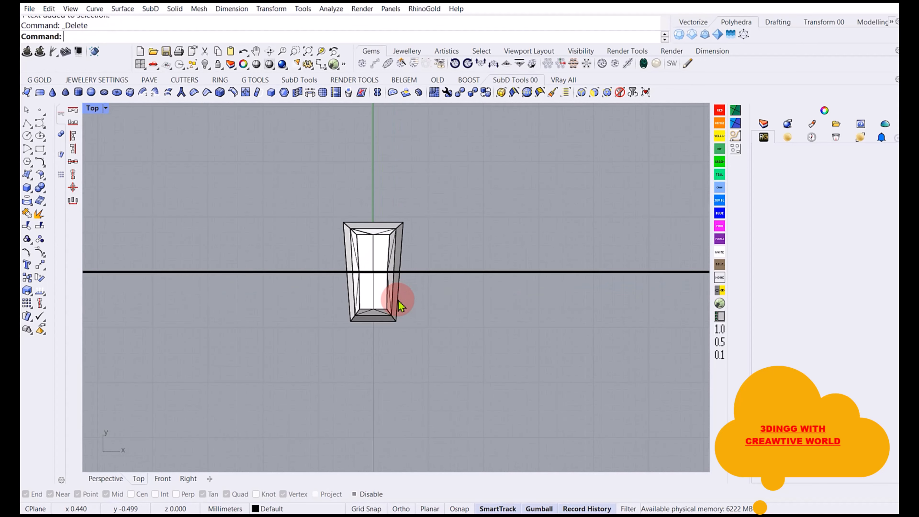
{"action": "left_click", "coordinate": [296, 209]}
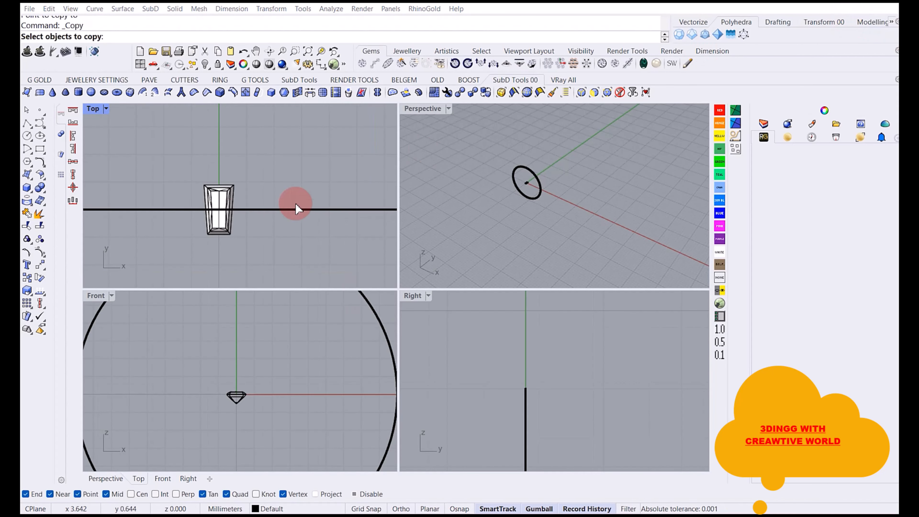
{"action": "left_click", "coordinate": [213, 190]}
{"action": "key", "text": "Return"}
{"action": "scroll", "coordinate": [205, 190], "scroll_direction": "up", "scroll_amount": 5}
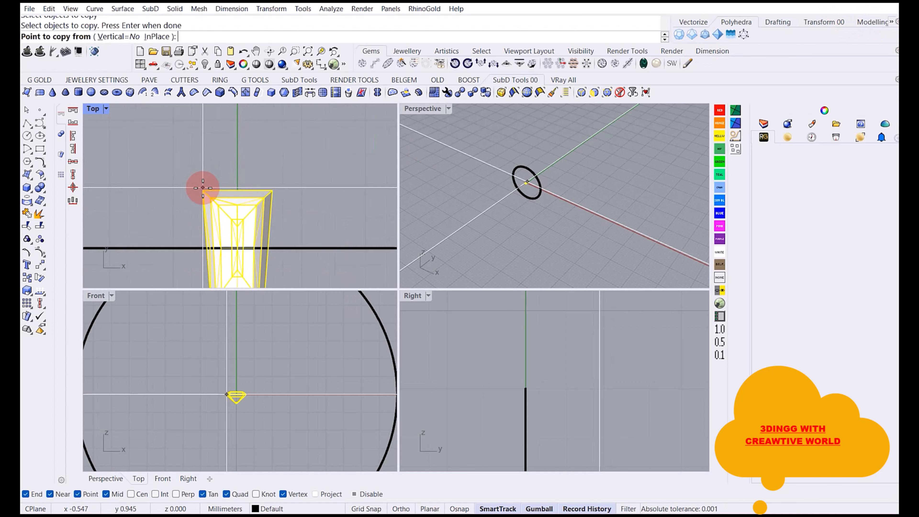
{"action": "scroll", "coordinate": [202, 189], "scroll_direction": "up", "scroll_amount": 5}
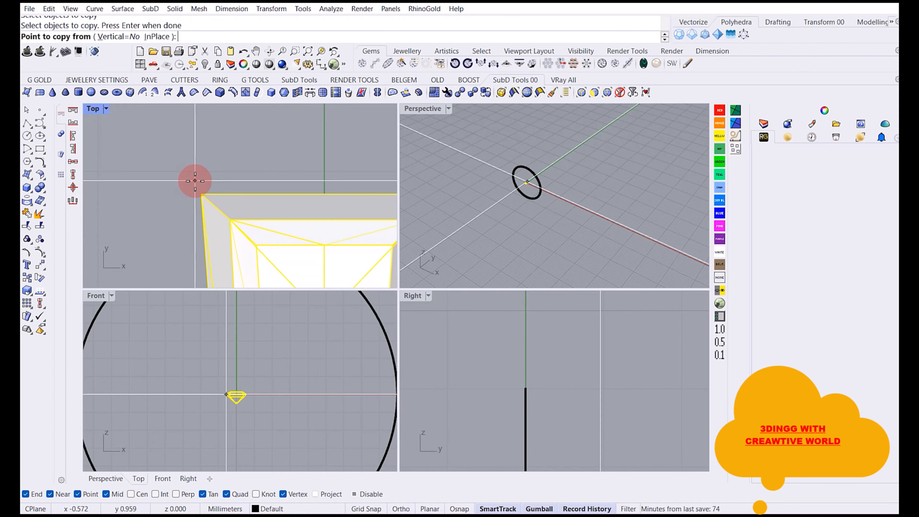
{"action": "left_click", "coordinate": [199, 193]}
{"action": "scroll", "coordinate": [200, 192], "scroll_direction": "down", "scroll_amount": 4}
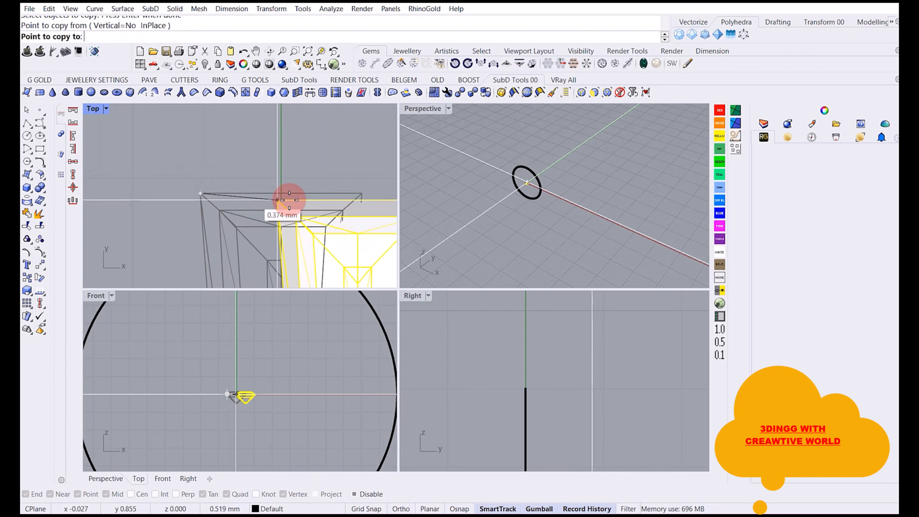
{"action": "scroll", "coordinate": [292, 200], "scroll_direction": "down", "scroll_amount": 2}
{"action": "right_click_drag", "start_coordinate": [292, 198], "coordinate": [213, 186]}
{"action": "scroll", "coordinate": [276, 185], "scroll_direction": "up", "scroll_amount": 2}
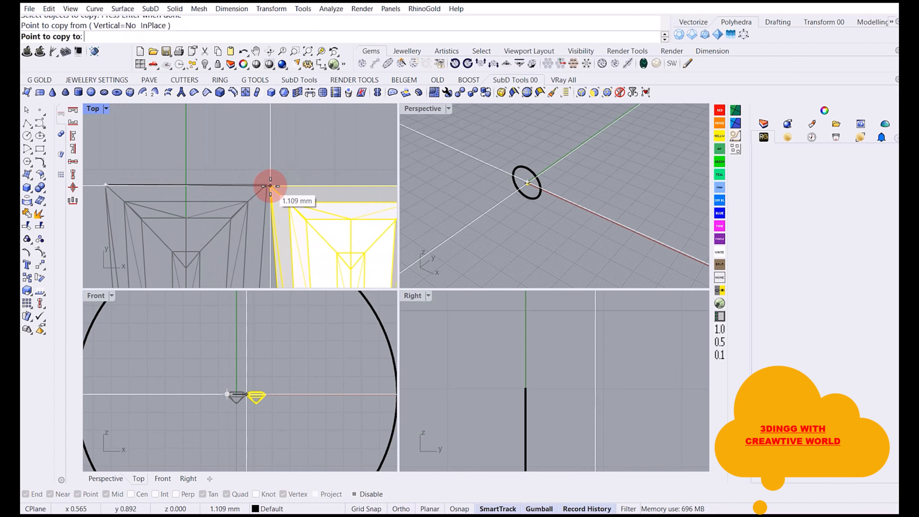
{"action": "left_click", "coordinate": [270, 185]}
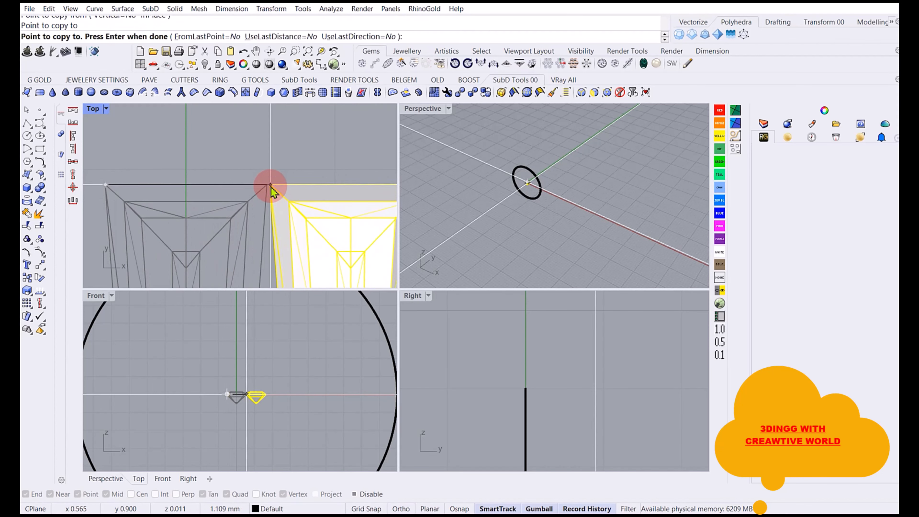
{"action": "key", "text": "Return"}
Nudge the copied gem along X toward the original so that their facing upper corners almost touch.
{"action": "scroll", "coordinate": [239, 158], "scroll_direction": "down", "scroll_amount": 2}
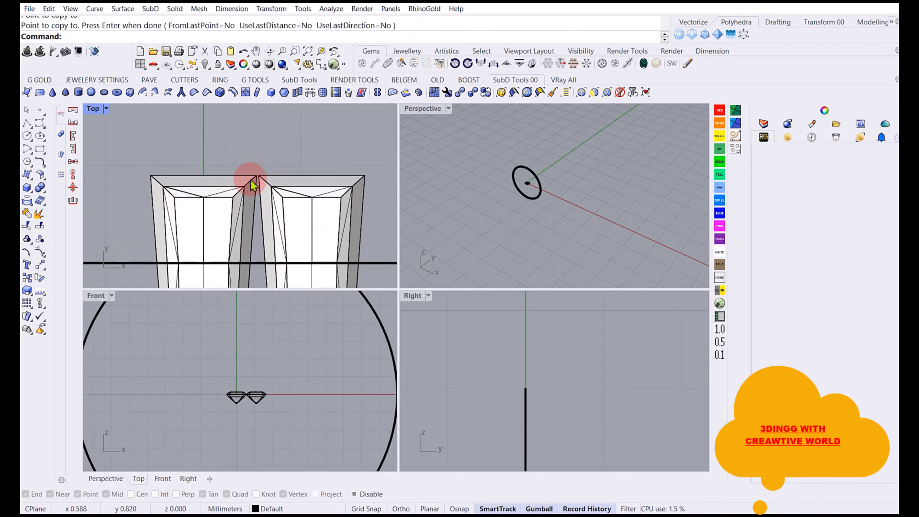
{"action": "scroll", "coordinate": [252, 184], "scroll_direction": "down", "scroll_amount": 1}
{"action": "scroll", "coordinate": [239, 177], "scroll_direction": "up", "scroll_amount": 2}
{"action": "left_click", "coordinate": [246, 180]}
{"action": "scroll", "coordinate": [232, 172], "scroll_direction": "down", "scroll_amount": 2}
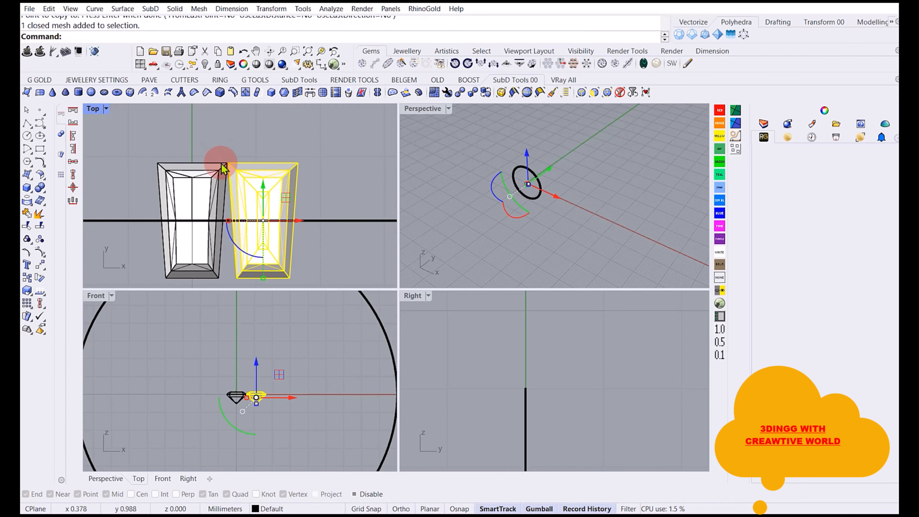
{"action": "left_click_drag", "start_coordinate": [298, 224], "coordinate": [288, 211]}
{"action": "scroll", "coordinate": [208, 162], "scroll_direction": "up", "scroll_amount": 5}
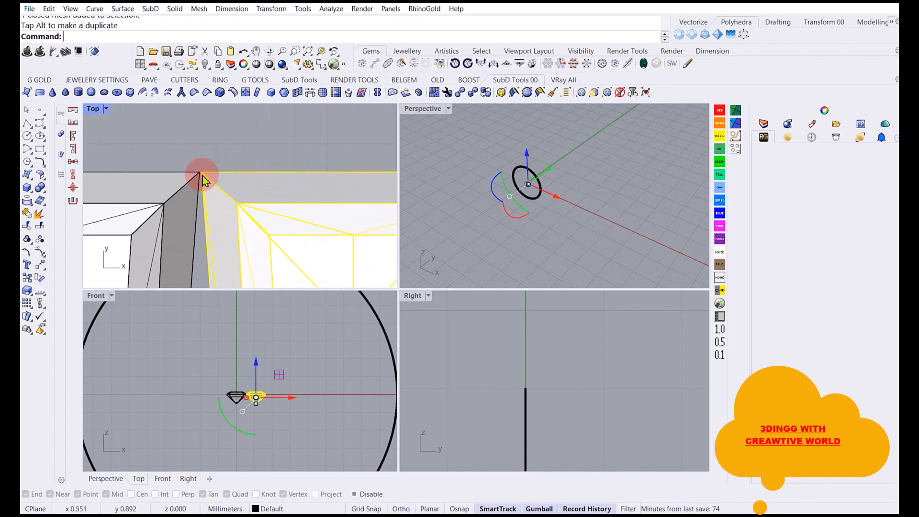
{"action": "scroll", "coordinate": [252, 396], "scroll_direction": "up", "scroll_amount": 4}
{"action": "scroll", "coordinate": [243, 408], "scroll_direction": "down", "scroll_amount": 2}
{"action": "scroll", "coordinate": [208, 169], "scroll_direction": "up", "scroll_amount": 11}
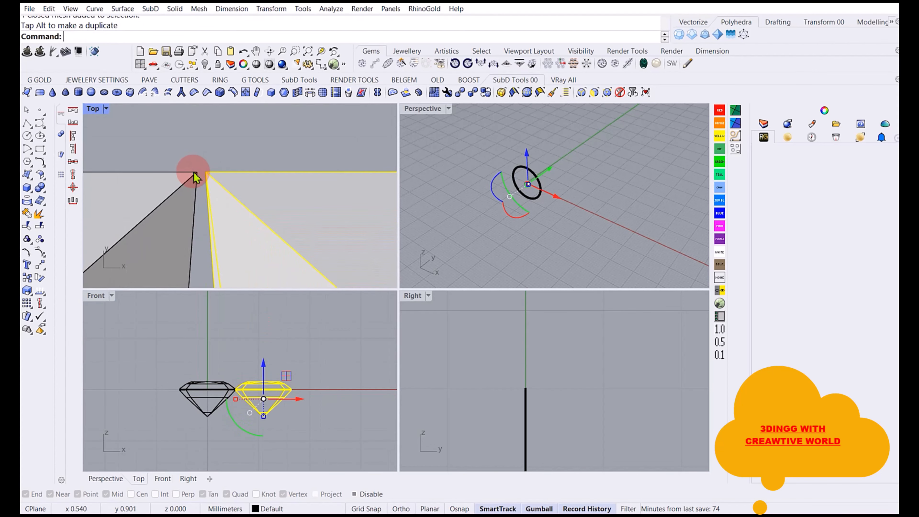
{"action": "scroll", "coordinate": [211, 175], "scroll_direction": "down", "scroll_amount": 11}
{"action": "scroll", "coordinate": [211, 179], "scroll_direction": "down", "scroll_amount": 9}
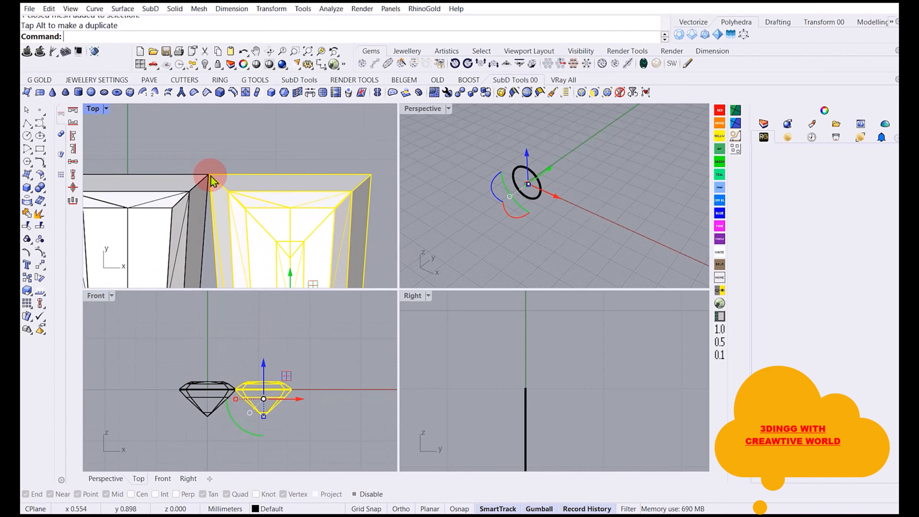
Move the copied gem 0.1 mm along X away from the original, then deselect it.
{"action": "left_click", "coordinate": [278, 229]}
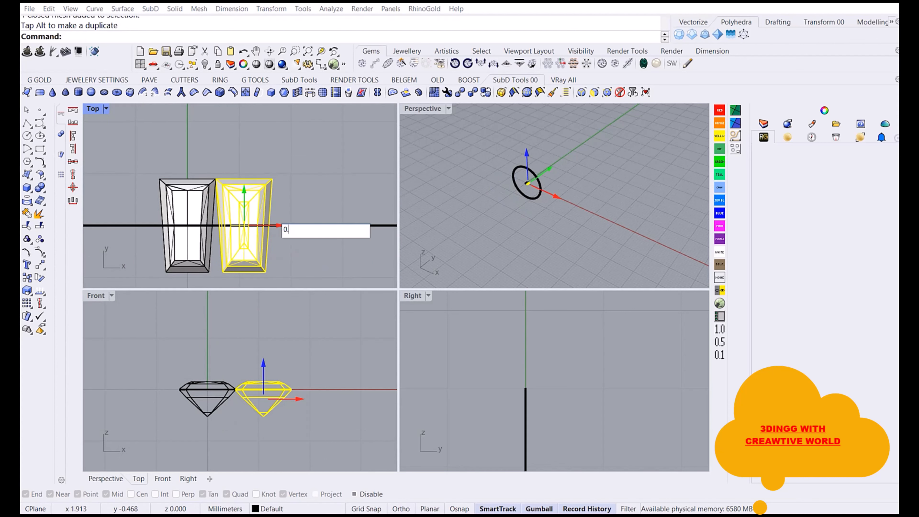
{"action": "type", "text": "0.1"}
{"action": "key", "text": "Return"}
{"action": "left_click", "coordinate": [290, 255]}
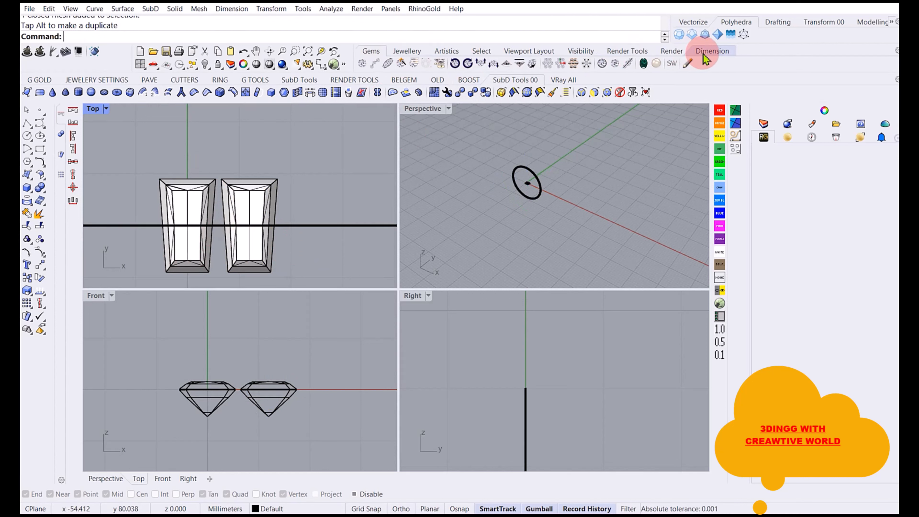
Dimension the gap between the two gems' facing upper corners, placing the dimension line above the gems.
{"action": "left_click", "coordinate": [711, 50]}
{"action": "scroll", "coordinate": [220, 174], "scroll_direction": "up", "scroll_amount": 4}
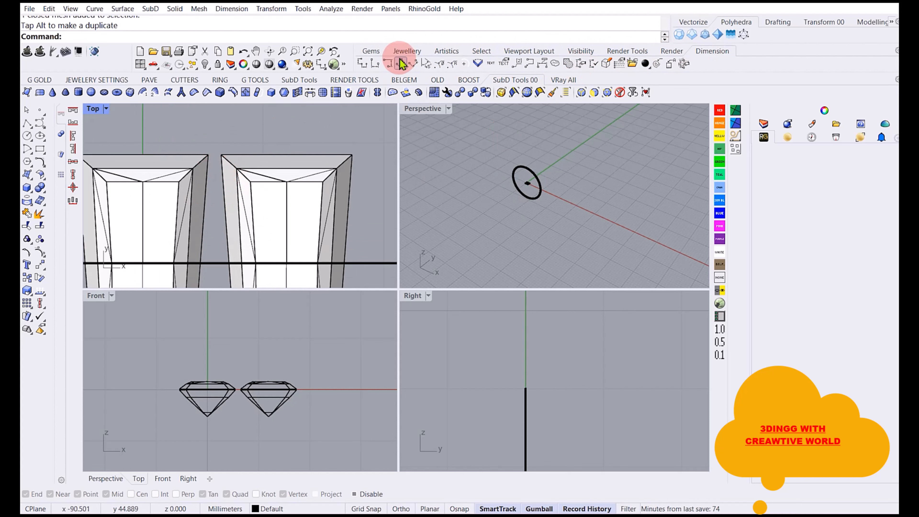
{"action": "left_click", "coordinate": [362, 63]}
{"action": "scroll", "coordinate": [209, 149], "scroll_direction": "up", "scroll_amount": 3}
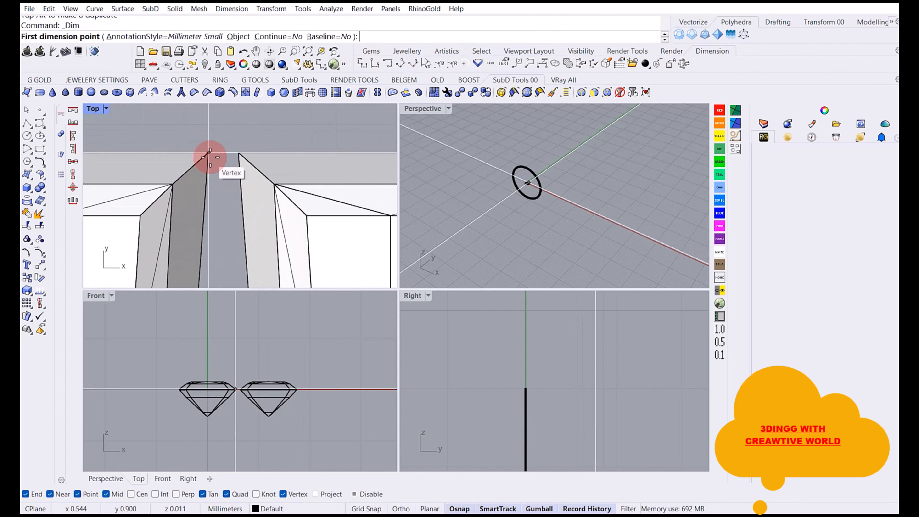
{"action": "left_click", "coordinate": [209, 155]}
{"action": "left_click", "coordinate": [239, 152]}
{"action": "scroll", "coordinate": [239, 152], "scroll_direction": "down", "scroll_amount": 5}
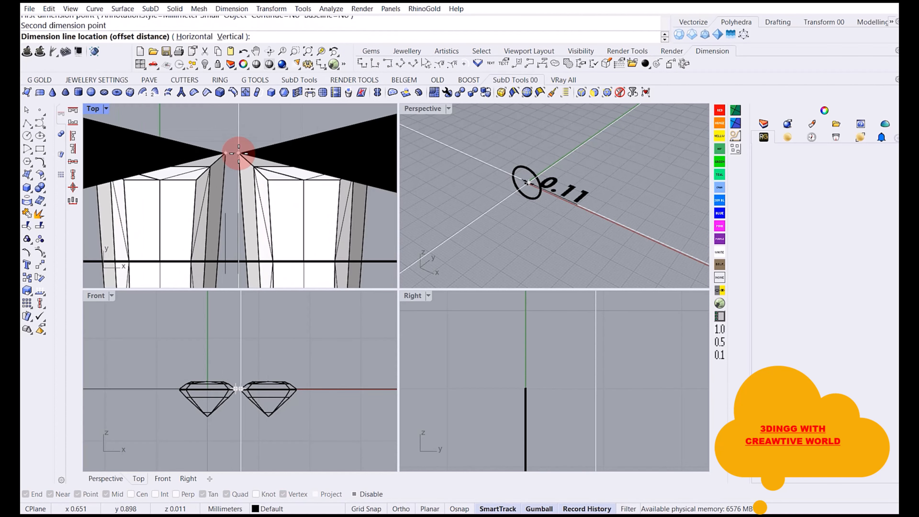
{"action": "scroll", "coordinate": [238, 152], "scroll_direction": "down", "scroll_amount": 5}
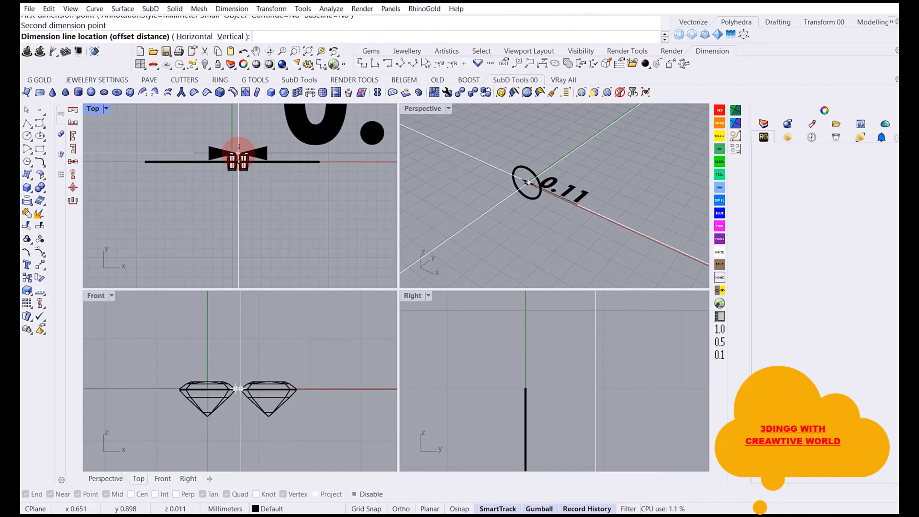
{"action": "left_click", "coordinate": [195, 187]}
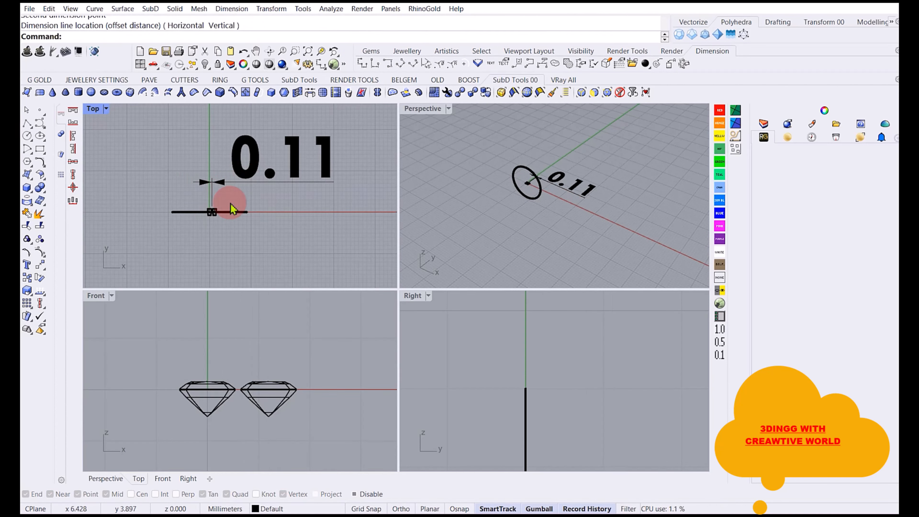
Delete the gap dimension above the two baguette gems.
{"action": "scroll", "coordinate": [273, 150], "scroll_direction": "up", "scroll_amount": 3}
{"action": "left_click", "coordinate": [273, 155]}
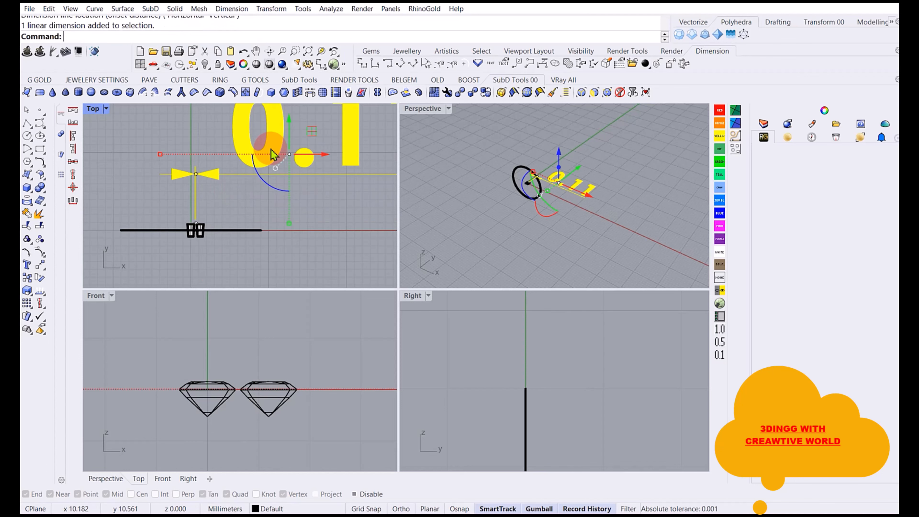
{"action": "key", "text": "Delete"}
Examine the spacing between the two tapered gems at their facing upper and lower corners.
{"action": "scroll", "coordinate": [201, 234], "scroll_direction": "up", "scroll_amount": 6}
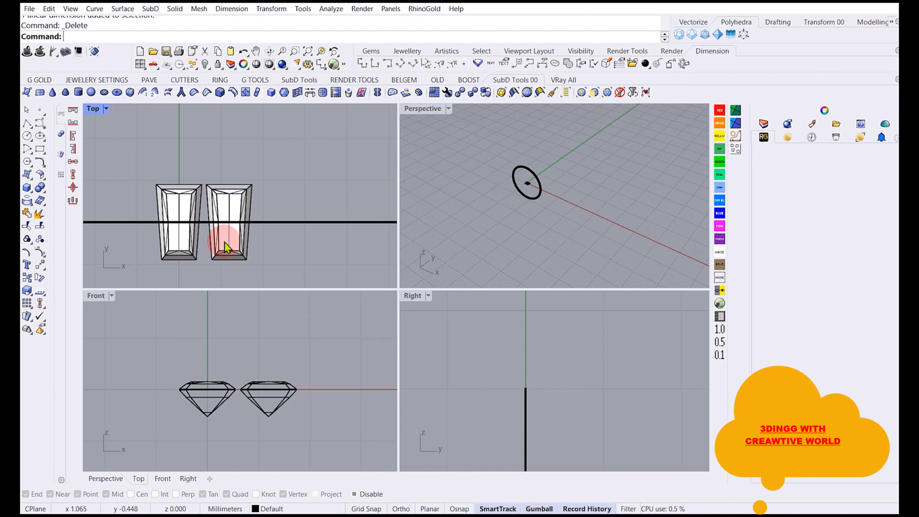
{"action": "mouse_move", "coordinate": [224, 243]}
{"action": "right_mouse_down"}
{"action": "mouse_move", "coordinate": [221, 213]}
{"action": "mouse_move", "coordinate": [194, 204]}
{"action": "right_mouse_up"}
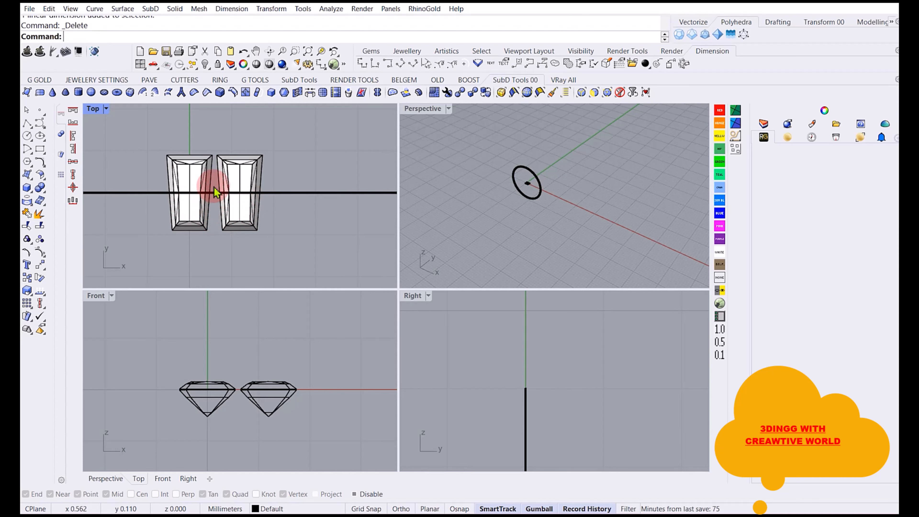
{"action": "scroll", "coordinate": [209, 157], "scroll_direction": "up", "scroll_amount": 2}
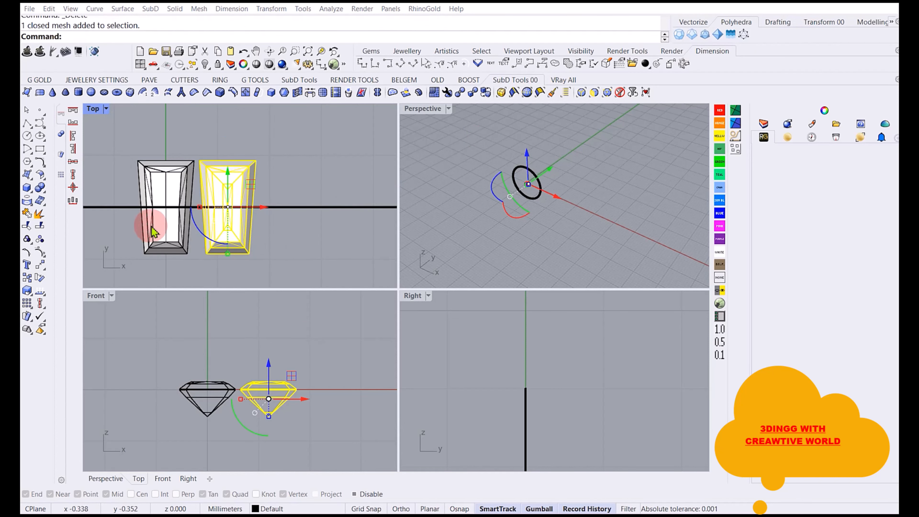
{"action": "mouse_move", "coordinate": [201, 231]}
{"action": "right_mouse_down"}
{"action": "mouse_move", "coordinate": [221, 213]}
{"action": "mouse_move", "coordinate": [223, 230]}
{"action": "mouse_move", "coordinate": [216, 223]}
{"action": "right_mouse_up"}
{"action": "scroll", "coordinate": [213, 231], "scroll_direction": "up", "scroll_amount": 6}
{"action": "scroll", "coordinate": [213, 232], "scroll_direction": "down", "scroll_amount": 4}
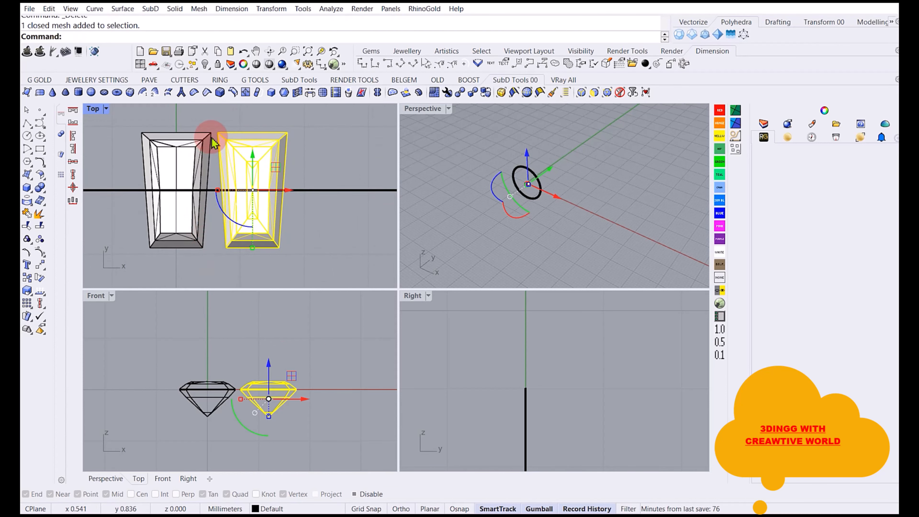
{"action": "scroll", "coordinate": [212, 140], "scroll_direction": "up", "scroll_amount": 5}
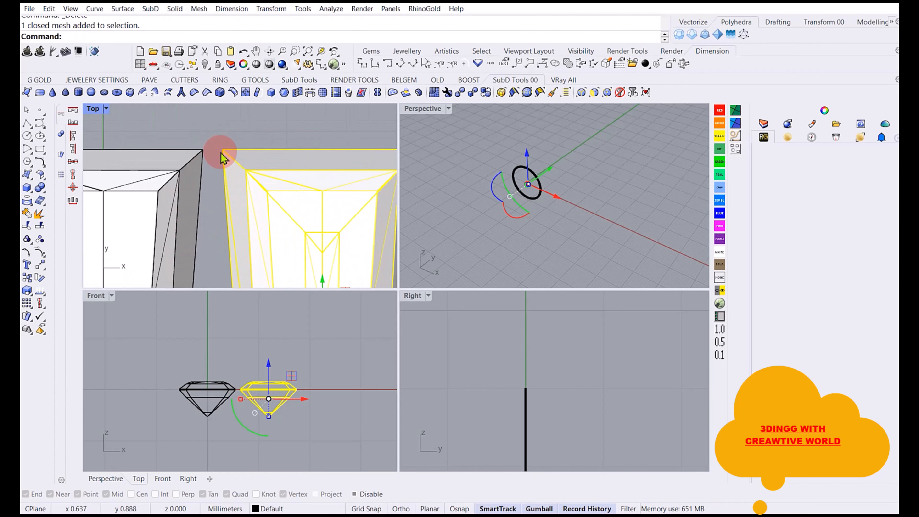
{"action": "scroll", "coordinate": [222, 156], "scroll_direction": "down", "scroll_amount": 4}
{"action": "scroll", "coordinate": [205, 240], "scroll_direction": "up", "scroll_amount": 4}
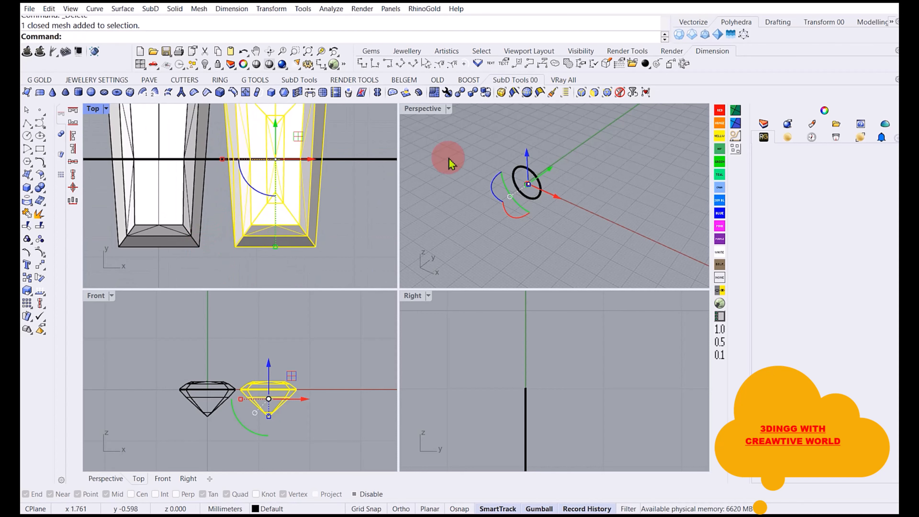
Dimension the gap between the two gems' facing lower corners, placing the dimension line just below the gems.
{"action": "left_click", "coordinate": [362, 64]}
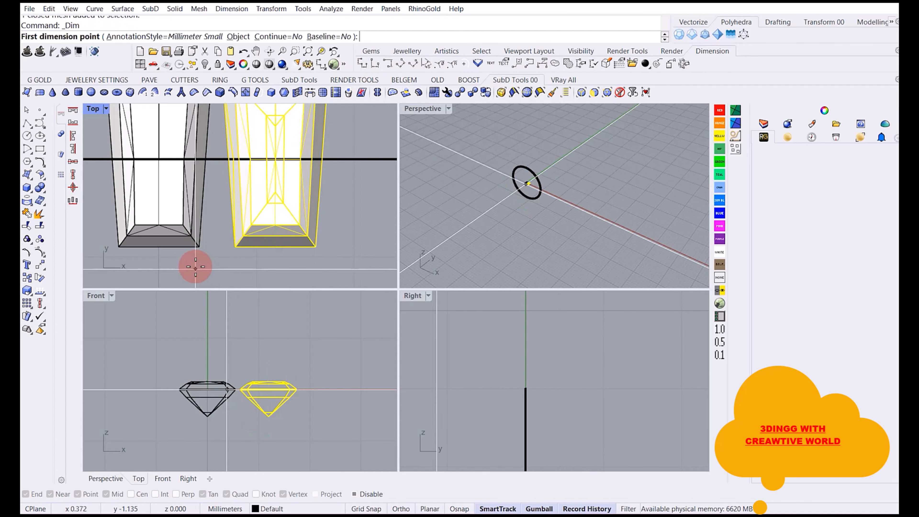
{"action": "left_click", "coordinate": [201, 249]}
{"action": "left_click", "coordinate": [233, 247]}
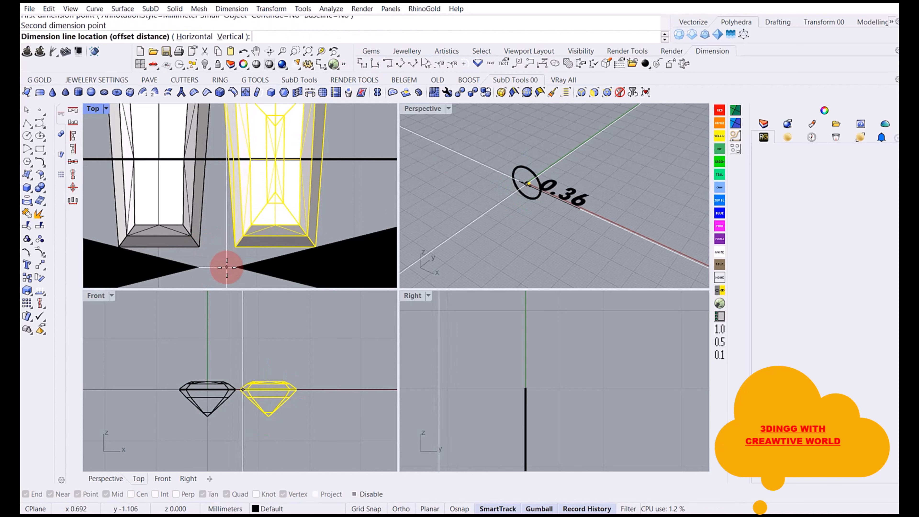
{"action": "left_click", "coordinate": [227, 267]}
Delete the gap dimension below the gems.
{"action": "scroll", "coordinate": [227, 268], "scroll_direction": "down", "scroll_amount": 4}
{"action": "scroll", "coordinate": [253, 275], "scroll_direction": "down", "scroll_amount": 5}
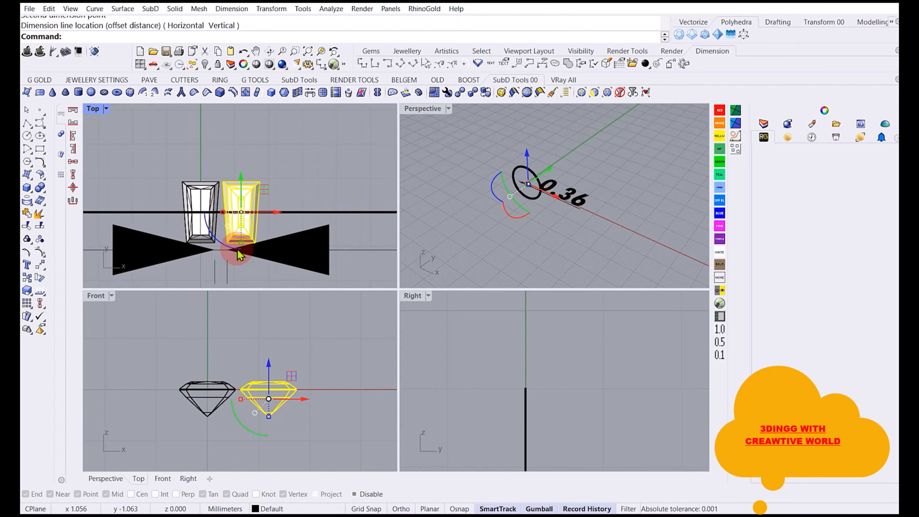
{"action": "left_click", "coordinate": [306, 258]}
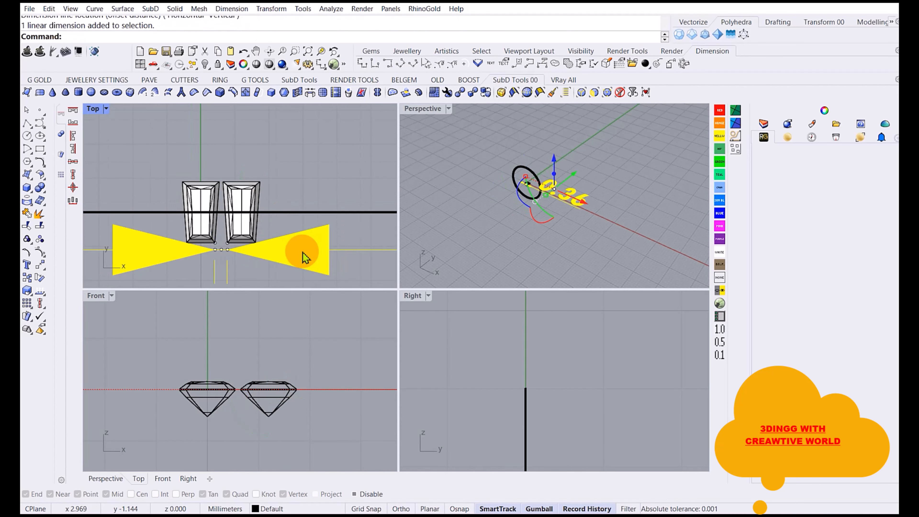
{"action": "right_click_drag", "start_coordinate": [616, 175], "coordinate": [573, 210]}
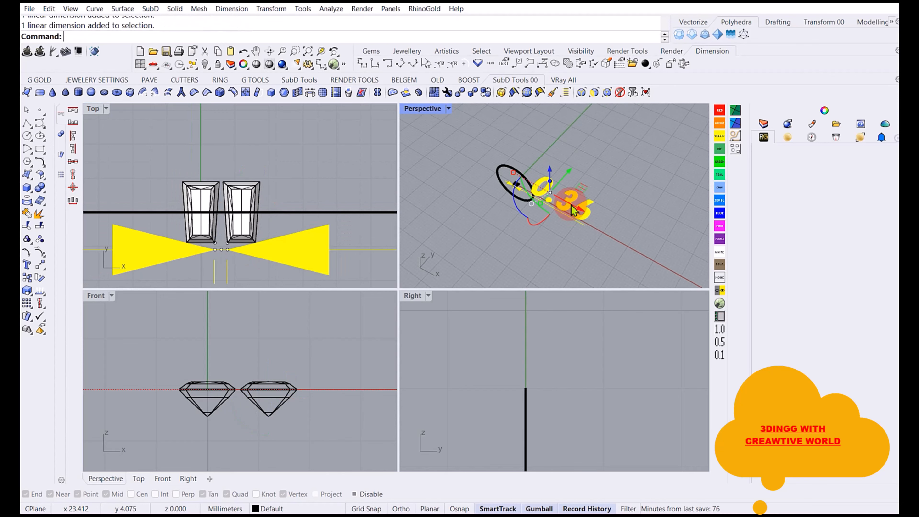
{"action": "key", "text": "Delete"}
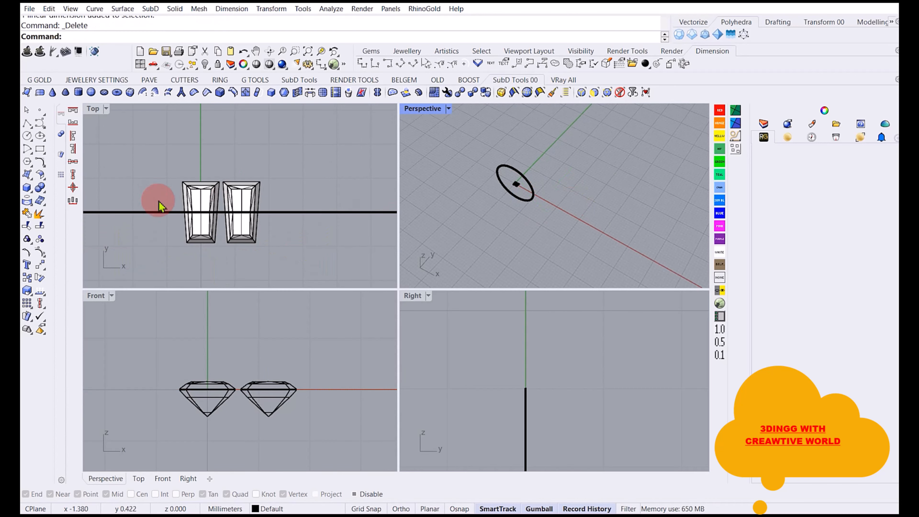
Rotate the copied gem 180° in the Top view so its wide end points down, then deselect it.
{"action": "scroll", "coordinate": [246, 232], "scroll_direction": "up", "scroll_amount": 2}
{"action": "left_click", "coordinate": [255, 232]}
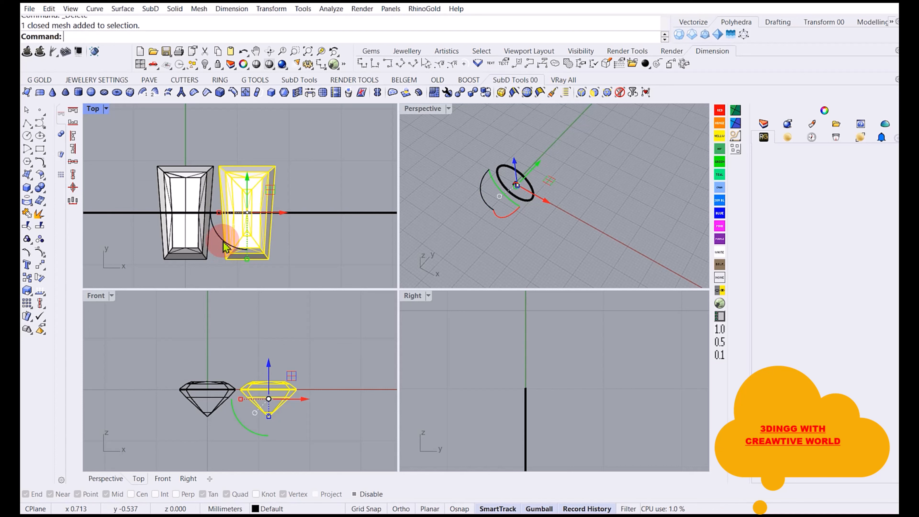
{"action": "left_click_drag", "start_coordinate": [226, 248], "coordinate": [266, 189]}
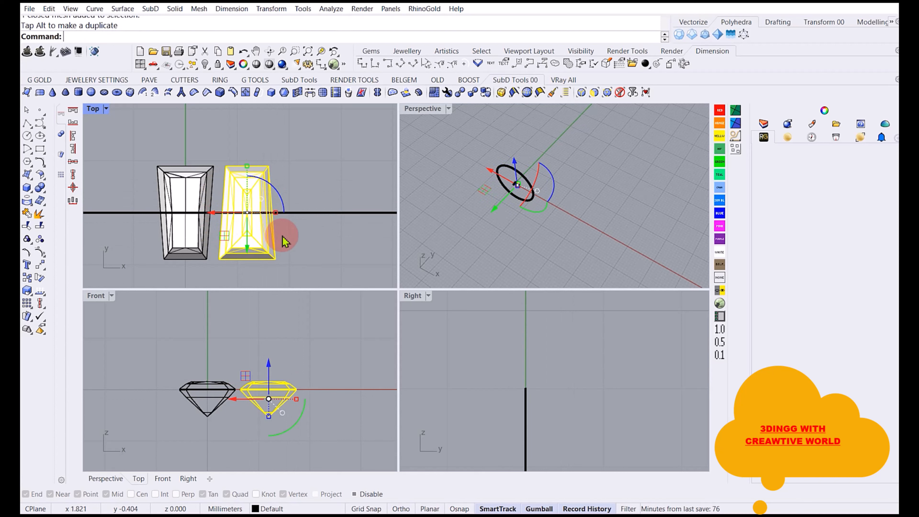
{"action": "left_click", "coordinate": [295, 245]}
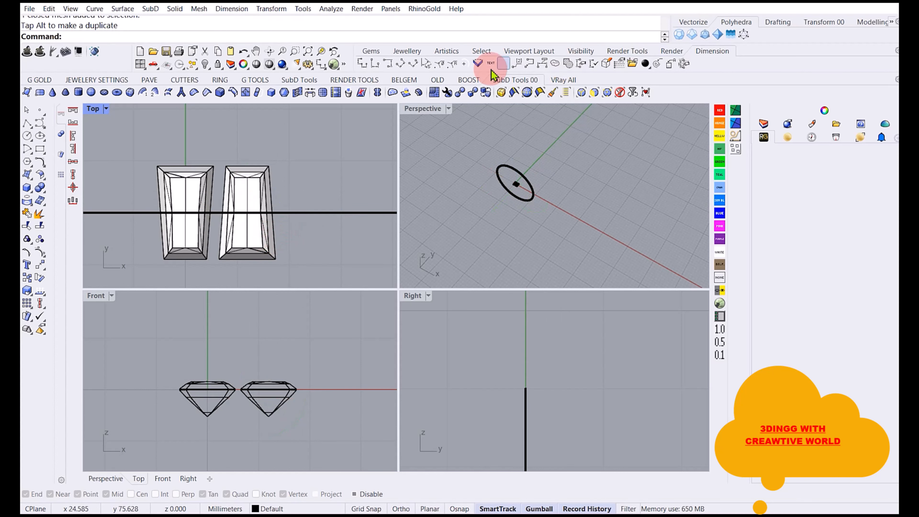
Dimension the gaps between the gems' facing lower and upper corners, placing the dimension lines below and above the gems.
{"action": "left_click", "coordinate": [362, 64]}
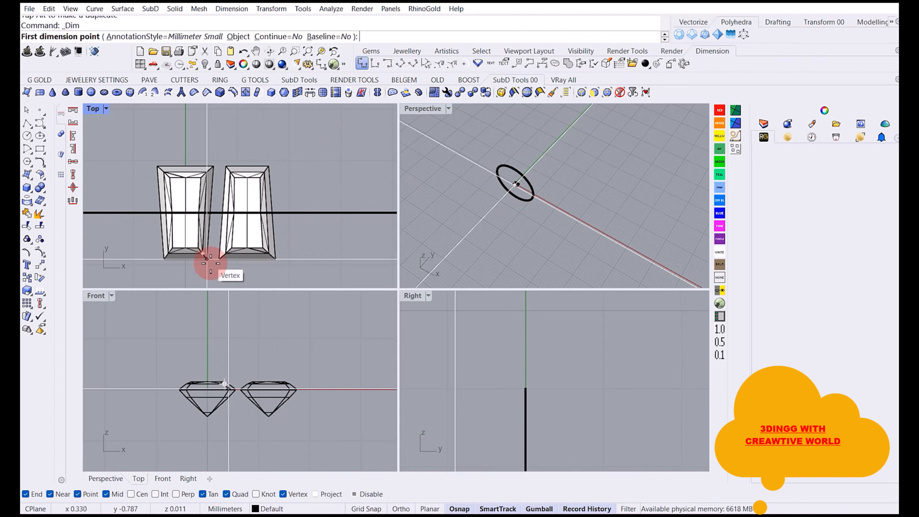
{"action": "left_click", "coordinate": [205, 258]}
{"action": "left_click", "coordinate": [222, 261]}
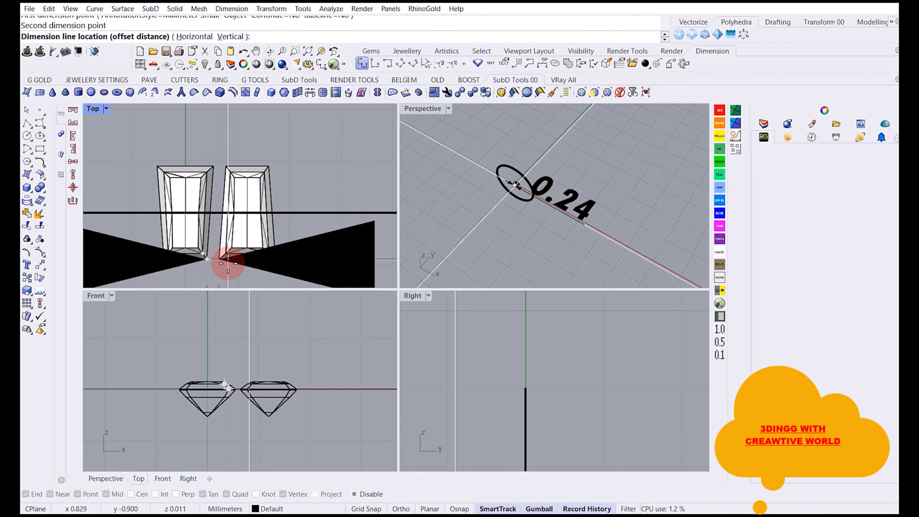
{"action": "left_click", "coordinate": [226, 266]}
{"action": "right_click", "coordinate": [213, 178]}
{"action": "left_click", "coordinate": [213, 168]}
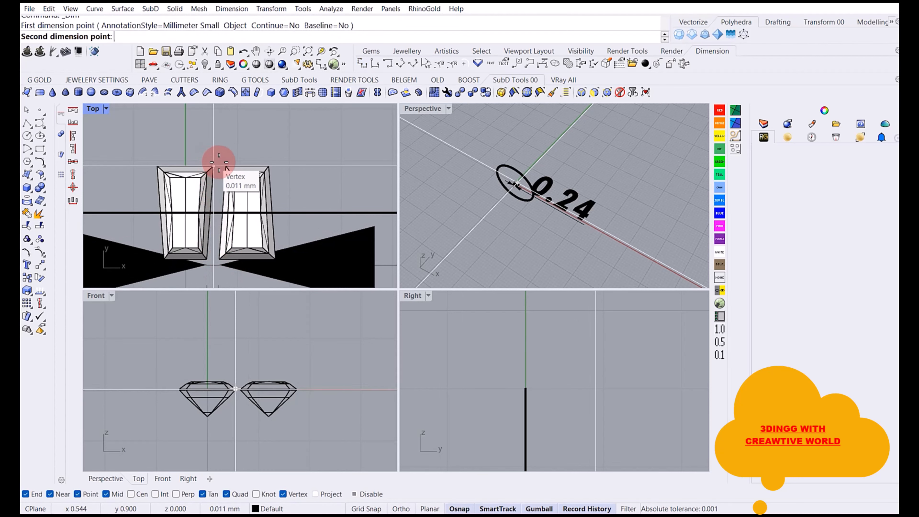
{"action": "left_click", "coordinate": [225, 168]}
{"action": "left_click", "coordinate": [226, 152]}
Move the upper gap dimension along Y, away from the lower one, so that their texts do not overlap.
{"action": "scroll", "coordinate": [580, 206], "scroll_direction": "up", "scroll_amount": 5}
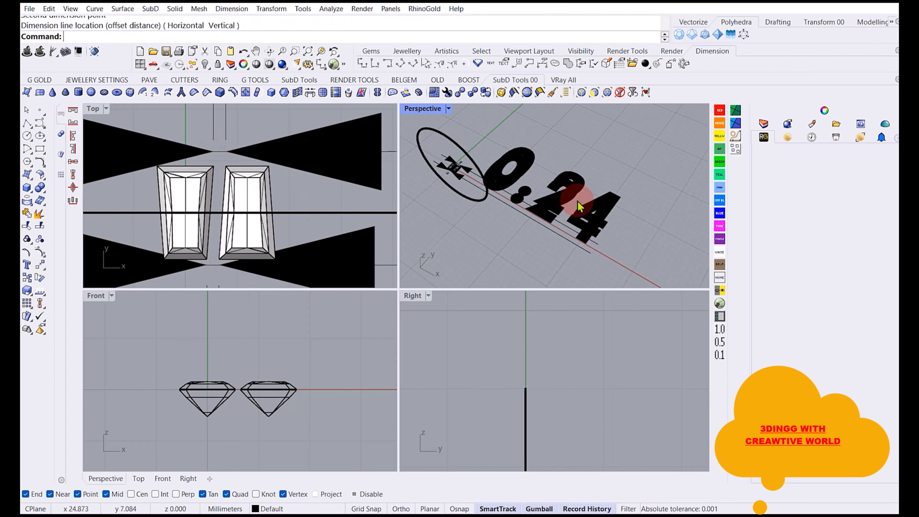
{"action": "left_click", "coordinate": [493, 205]}
{"action": "left_click_drag", "start_coordinate": [493, 205], "coordinate": [585, 188]}
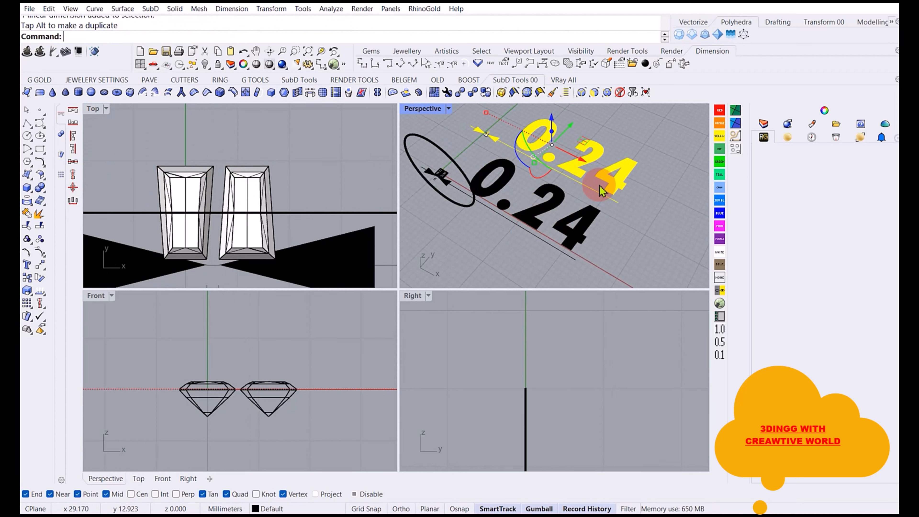
Delete both gap dimensions.
{"action": "left_click", "coordinate": [606, 230]}
{"action": "left_click", "coordinate": [567, 159]}
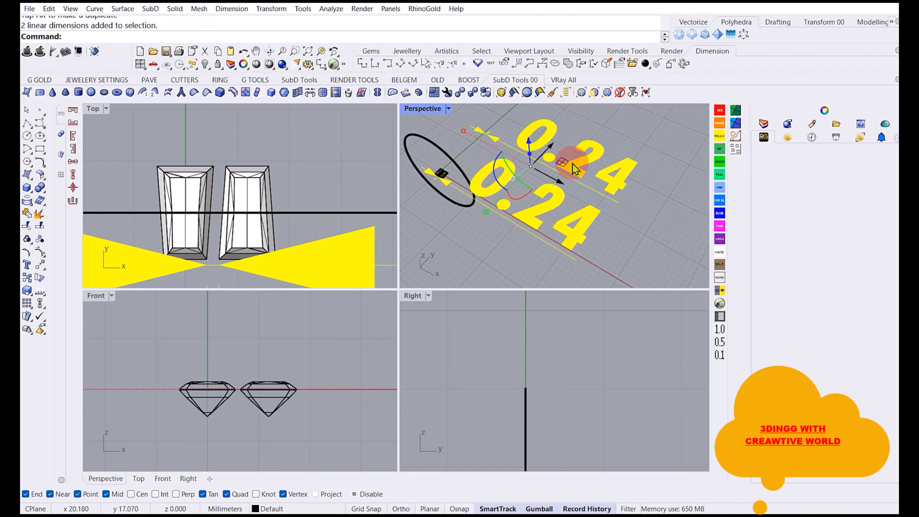
{"action": "key", "text": "Delete"}
Move the rotated gem -0.1 mm along X toward the original gem, then deselect it.
{"action": "left_click", "coordinate": [259, 187]}
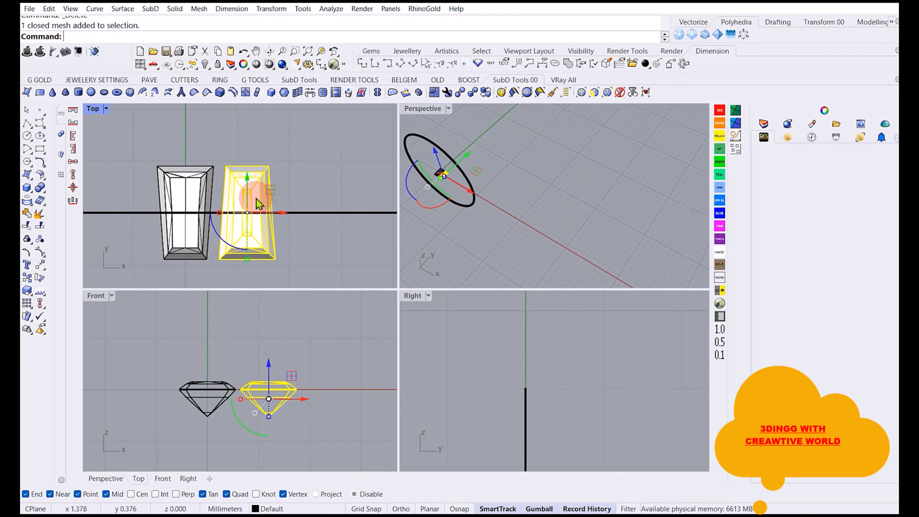
{"action": "right_click_drag", "start_coordinate": [255, 211], "coordinate": [240, 206]}
{"action": "left_click", "coordinate": [265, 209]}
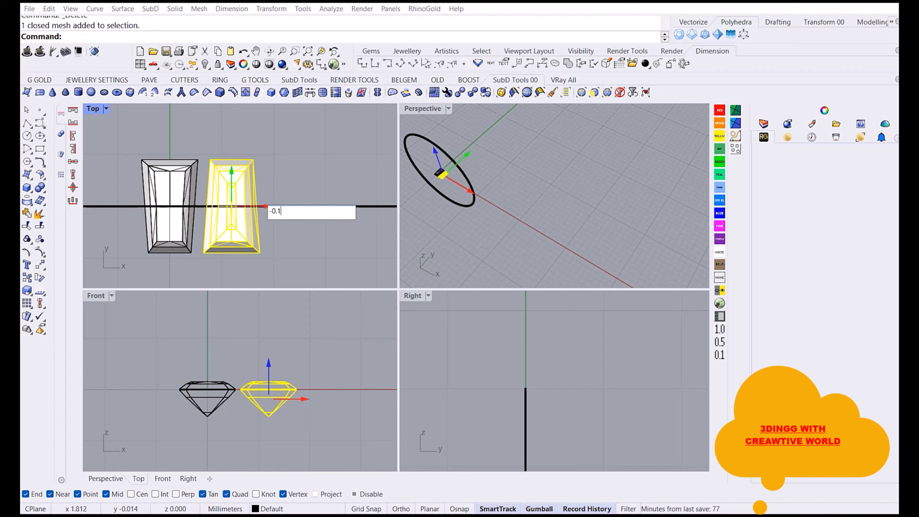
{"action": "key", "text": "Return"}
{"action": "left_click", "coordinate": [301, 246]}
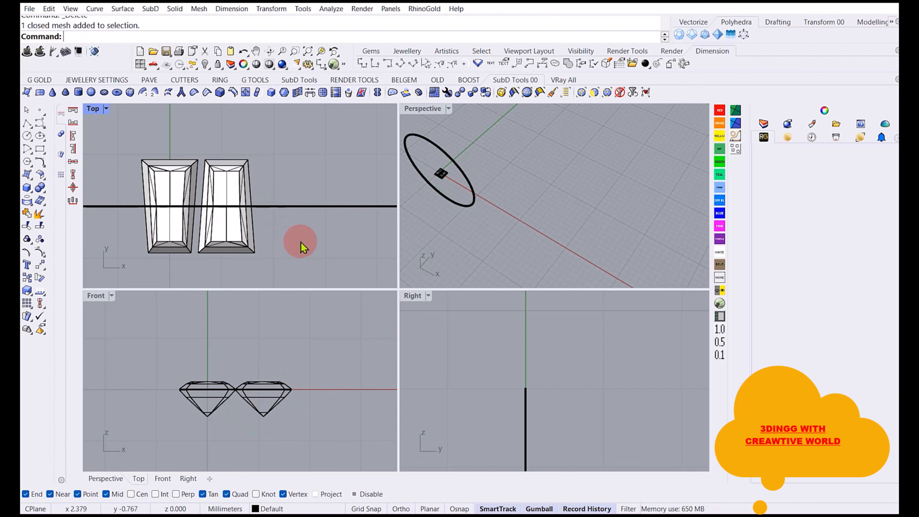
Dimension the reduced gap between the gems' facing lower corners, placing the dimension line below them.
{"action": "left_click", "coordinate": [403, 64]}
{"action": "scroll", "coordinate": [191, 247], "scroll_direction": "up", "scroll_amount": 5}
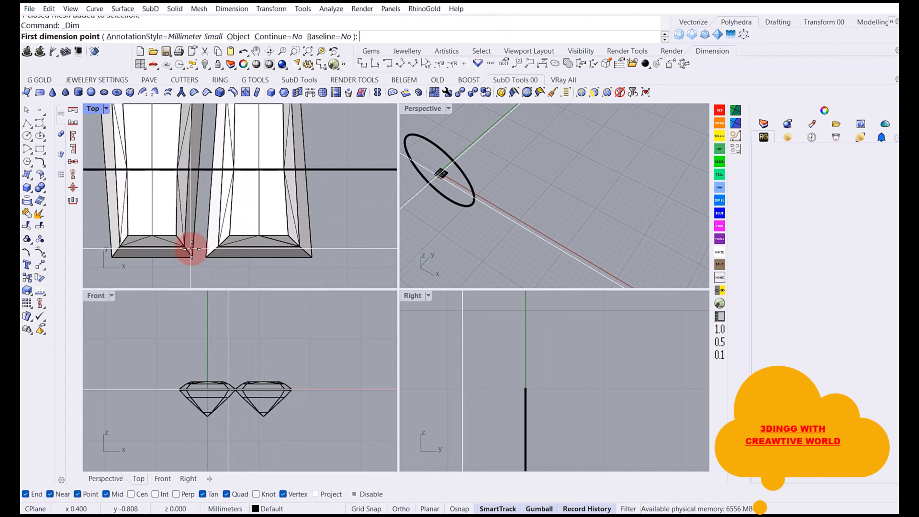
{"action": "left_click", "coordinate": [191, 249]}
{"action": "left_click", "coordinate": [206, 256]}
{"action": "scroll", "coordinate": [208, 258], "scroll_direction": "down", "scroll_amount": 3}
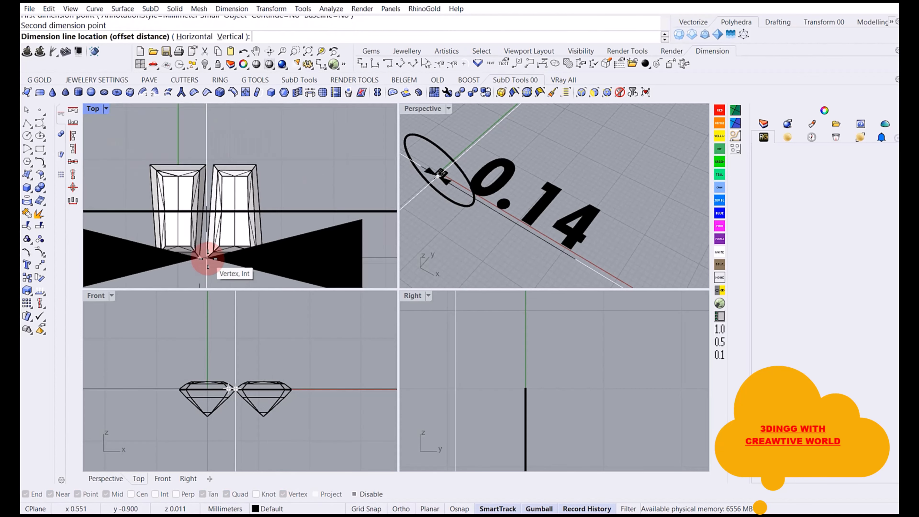
{"action": "left_click", "coordinate": [212, 268]}
Dimension the gap between the gems' facing upper corners, placing the dimension line above them.
{"action": "right_click", "coordinate": [216, 181]}
{"action": "scroll", "coordinate": [207, 163], "scroll_direction": "up", "scroll_amount": 6}
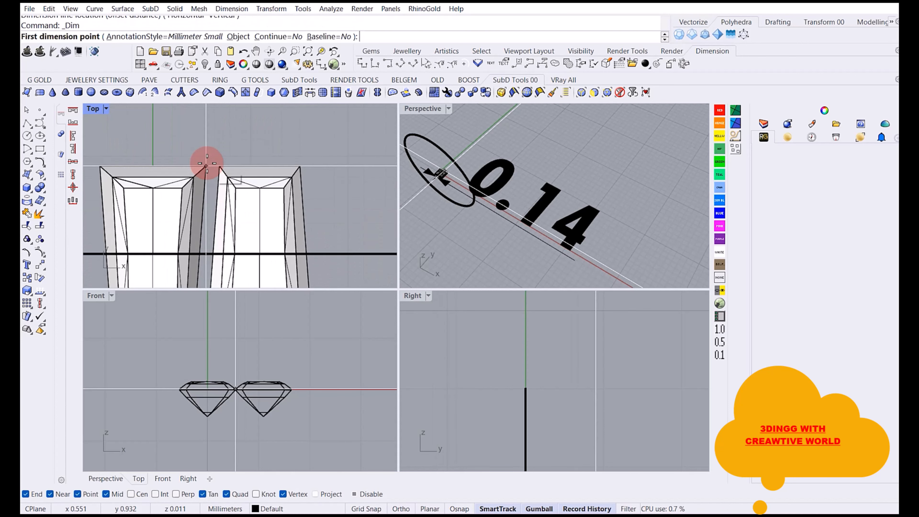
{"action": "left_click", "coordinate": [206, 163]}
{"action": "left_click", "coordinate": [220, 167]}
{"action": "left_click", "coordinate": [220, 120]}
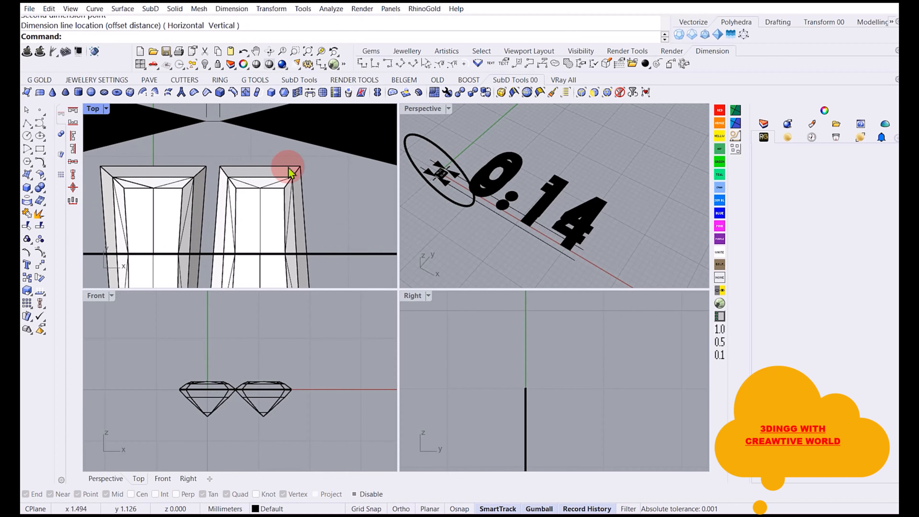
Move the upper gap dimension along Y until its text is clear of the lower dimension, then deselect it.
{"action": "scroll", "coordinate": [290, 173], "scroll_direction": "down", "scroll_amount": 2}
{"action": "left_click", "coordinate": [556, 183]}
{"action": "scroll", "coordinate": [555, 184], "scroll_direction": "down", "scroll_amount": 6}
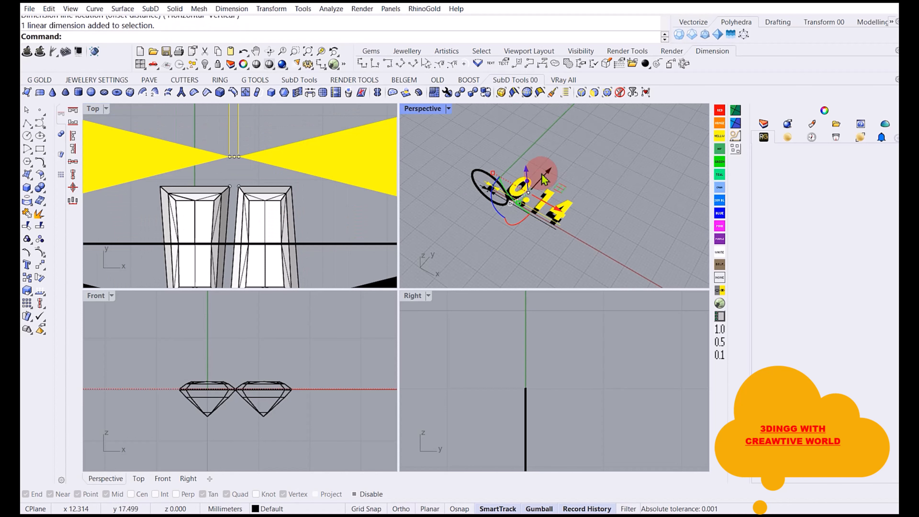
{"action": "left_click_drag", "start_coordinate": [542, 174], "coordinate": [584, 134]}
{"action": "left_click", "coordinate": [607, 191]}
Select the two gap dimensions together in the Top view and delete them.
{"action": "scroll", "coordinate": [220, 160], "scroll_direction": "down", "scroll_amount": 5}
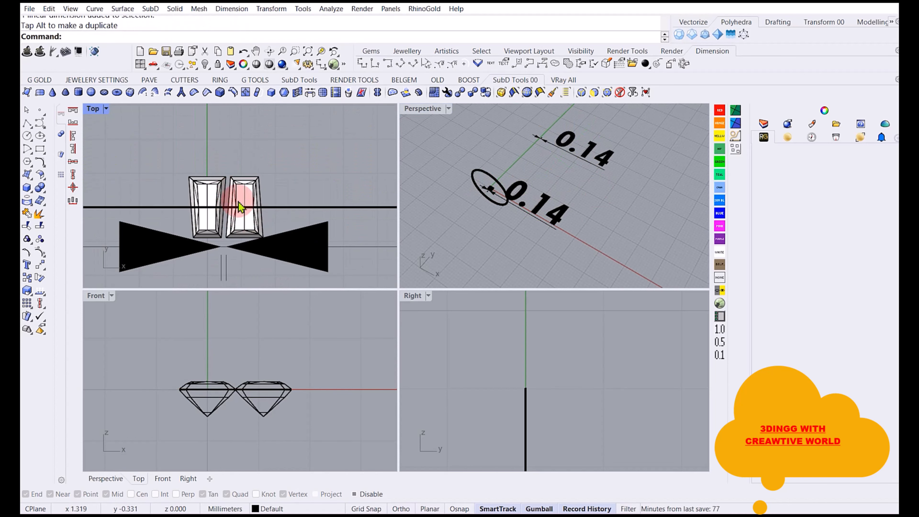
{"action": "right_click_drag", "start_coordinate": [241, 211], "coordinate": [236, 232]}
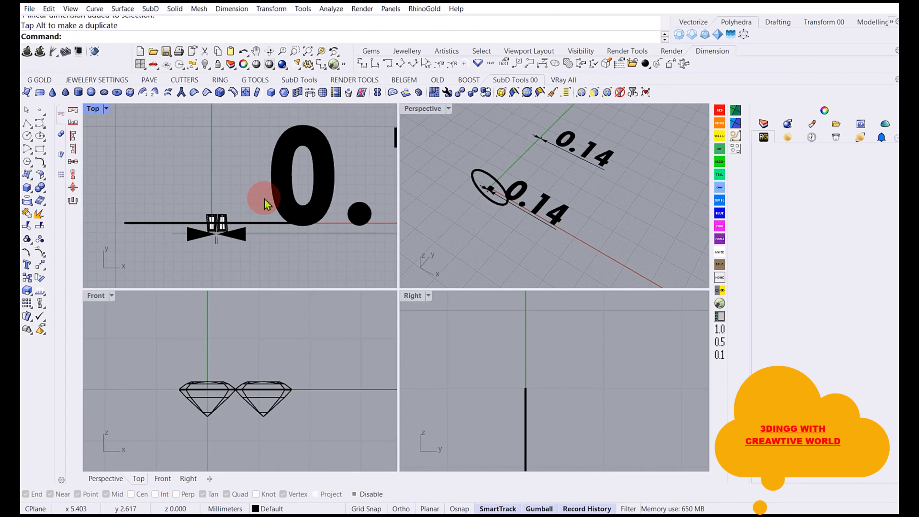
{"action": "right_click_drag", "start_coordinate": [322, 148], "coordinate": [249, 213]}
{"action": "scroll", "coordinate": [249, 214], "scroll_direction": "down", "scroll_amount": 3}
{"action": "left_click_drag", "start_coordinate": [343, 207], "coordinate": [242, 114]}
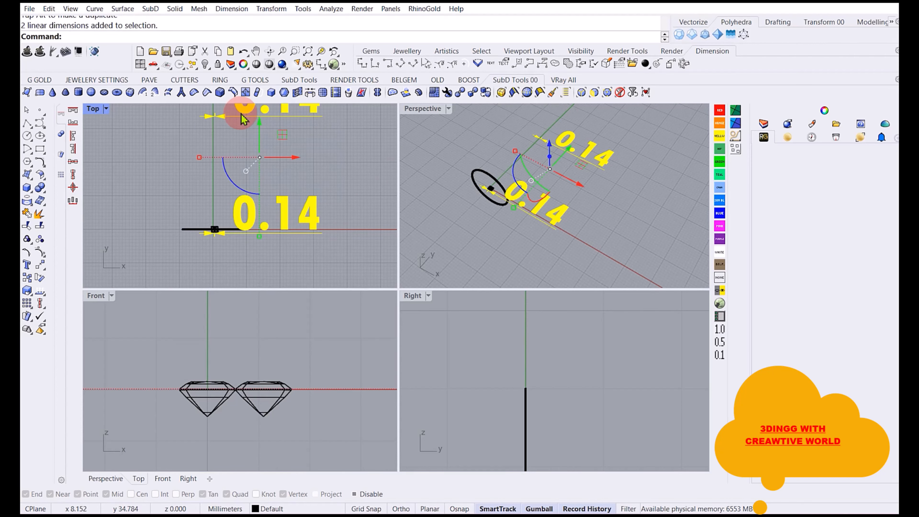
{"action": "key", "text": "Delete"}
Select both tapered baguette gems in the Top view and group them.
{"action": "scroll", "coordinate": [217, 235], "scroll_direction": "up", "scroll_amount": 5}
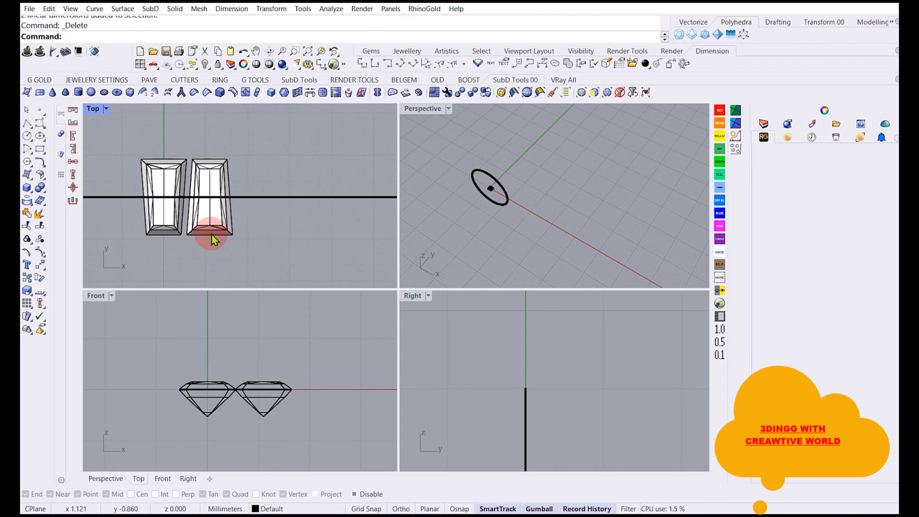
{"action": "left_click_drag", "start_coordinate": [213, 239], "coordinate": [146, 200]}
{"action": "scroll", "coordinate": [231, 398], "scroll_direction": "down", "scroll_amount": 5}
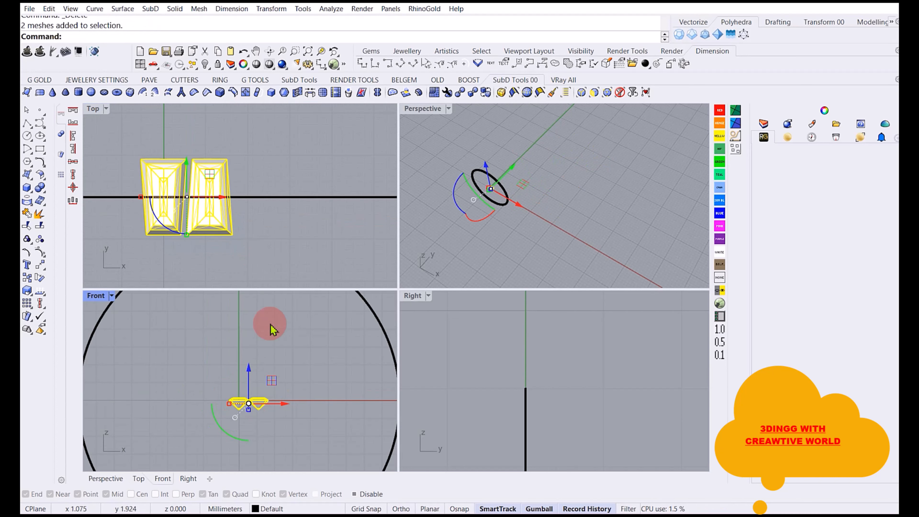
{"action": "left_click", "coordinate": [28, 239]}
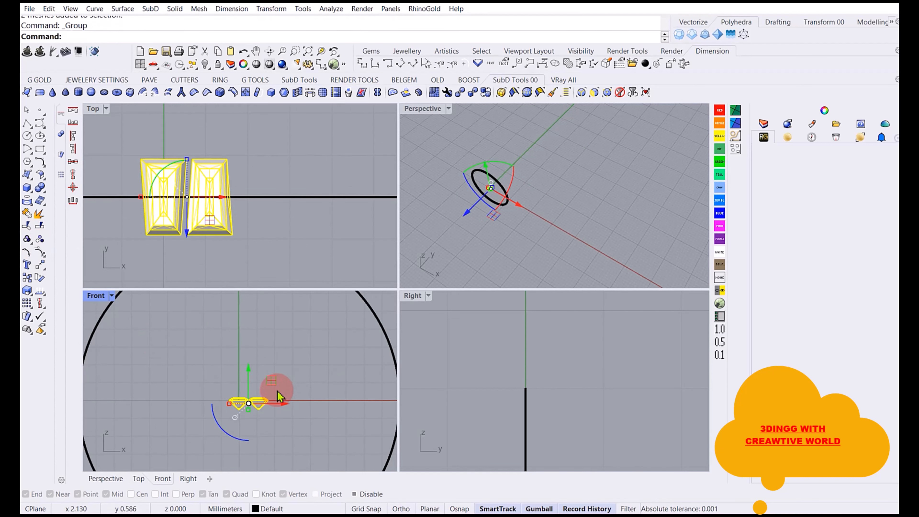
Align the gem group concentrically to the origin at 0 in the Front view.
{"action": "left_click", "coordinate": [73, 183]}
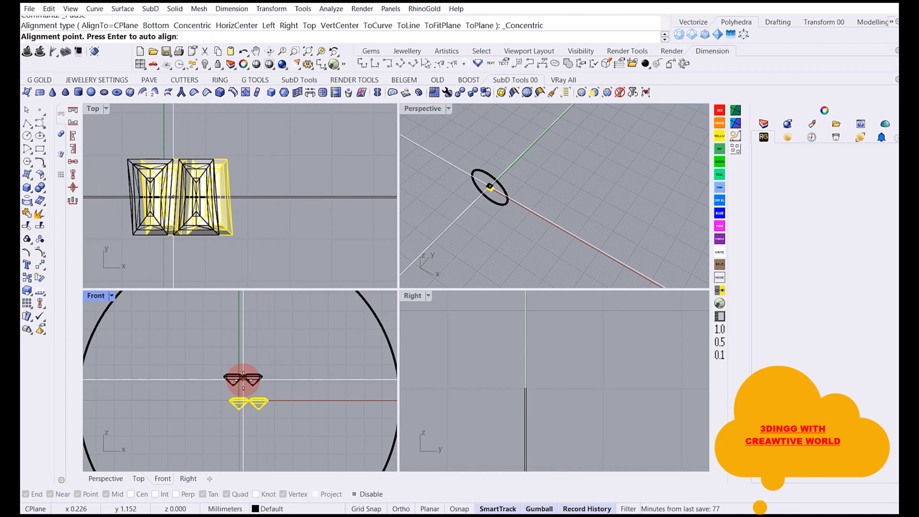
{"action": "type", "text": "0"}
{"action": "key", "text": "Return"}
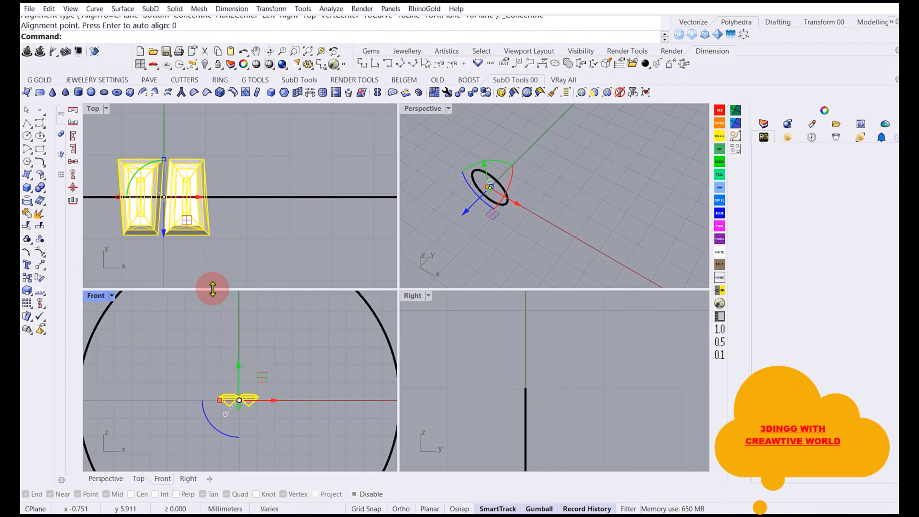
Move the gem group vertically in the Front view until its lower points rest on the crown of the ring circle.
{"action": "scroll", "coordinate": [243, 380], "scroll_direction": "down", "scroll_amount": 5}
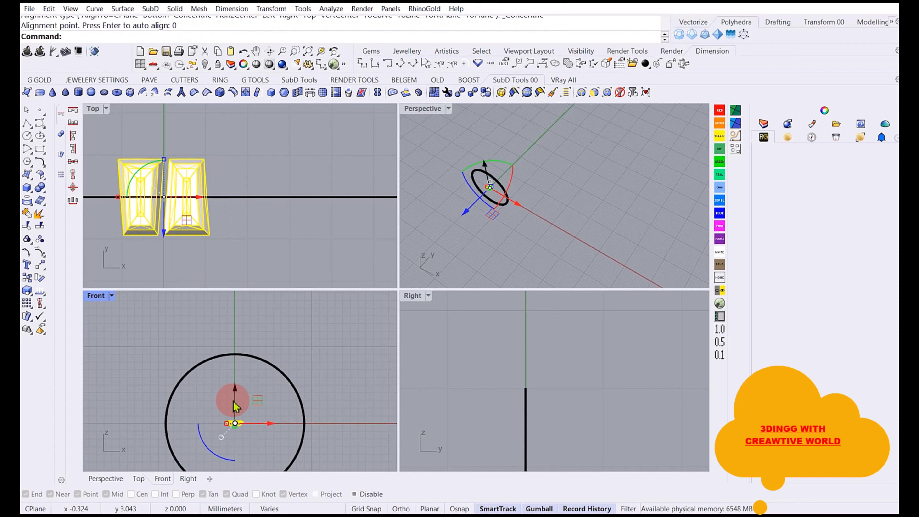
{"action": "scroll", "coordinate": [237, 369], "scroll_direction": "up", "scroll_amount": 5}
{"action": "left_click_drag", "start_coordinate": [234, 406], "coordinate": [239, 357]}
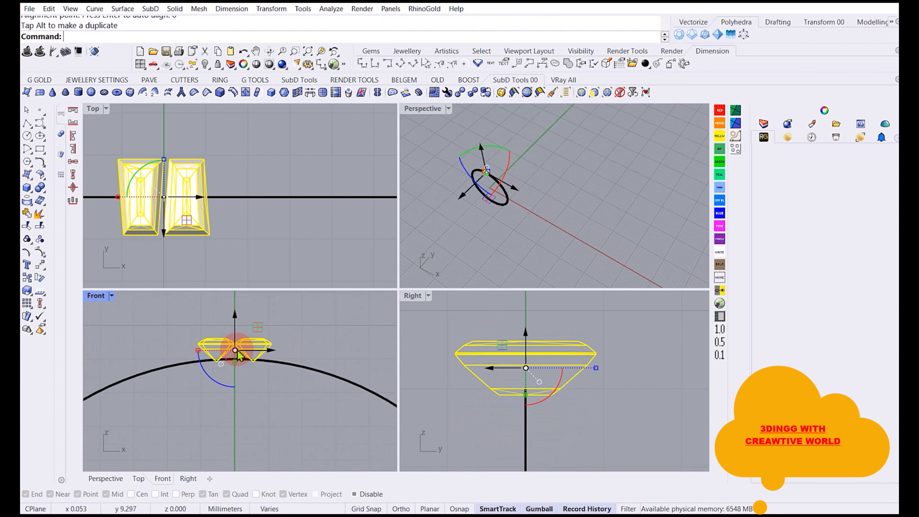
{"action": "scroll", "coordinate": [237, 351], "scroll_direction": "up", "scroll_amount": 2}
{"action": "right_click_drag", "start_coordinate": [242, 367], "coordinate": [239, 379]}
{"action": "scroll", "coordinate": [231, 368], "scroll_direction": "up", "scroll_amount": 6}
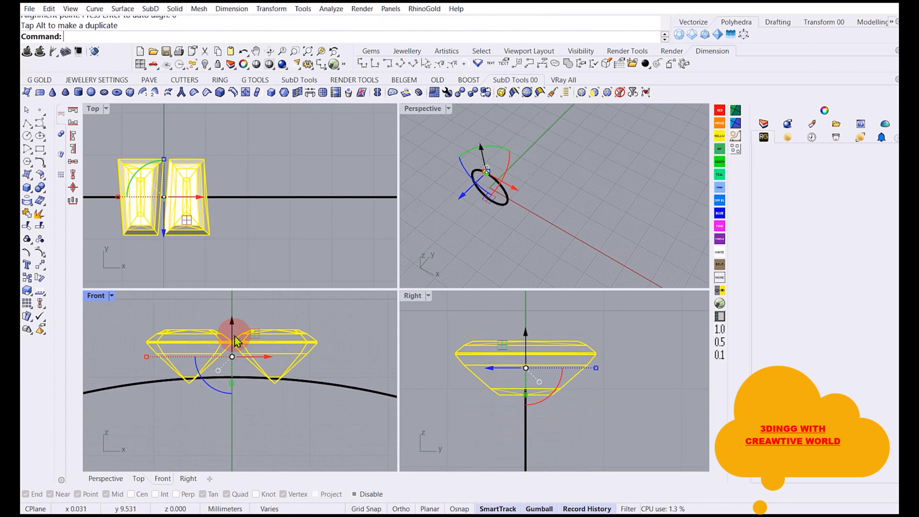
{"action": "mouse_move", "coordinate": [236, 340]}
{"action": "left_mouse_down"}
{"action": "mouse_move", "coordinate": [235, 323]}
{"action": "mouse_move", "coordinate": [236, 331]}
{"action": "left_mouse_up"}
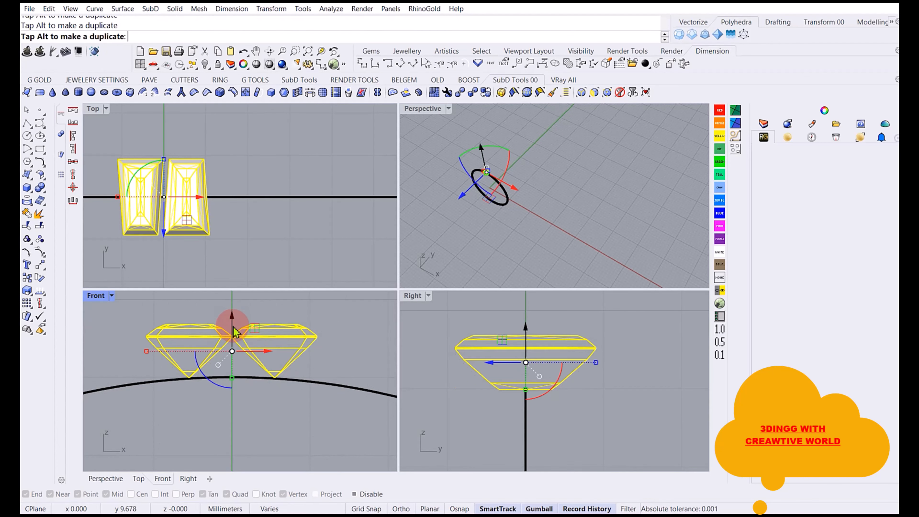
Raise the gem group 0.5 mm away from the ring circle in the Front view and deselect it.
{"action": "left_click", "coordinate": [235, 324]}
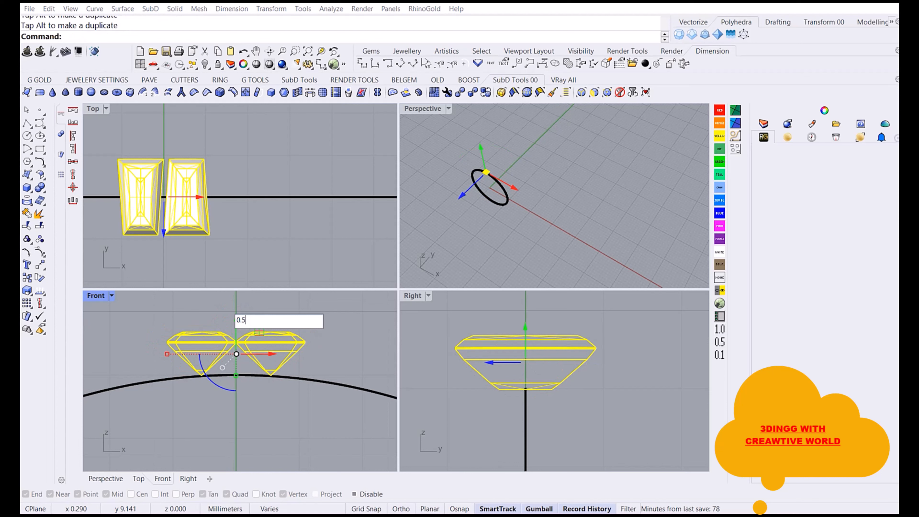
{"action": "type", "text": "0.5"}
{"action": "key", "text": "Return"}
{"action": "left_click", "coordinate": [300, 346]}
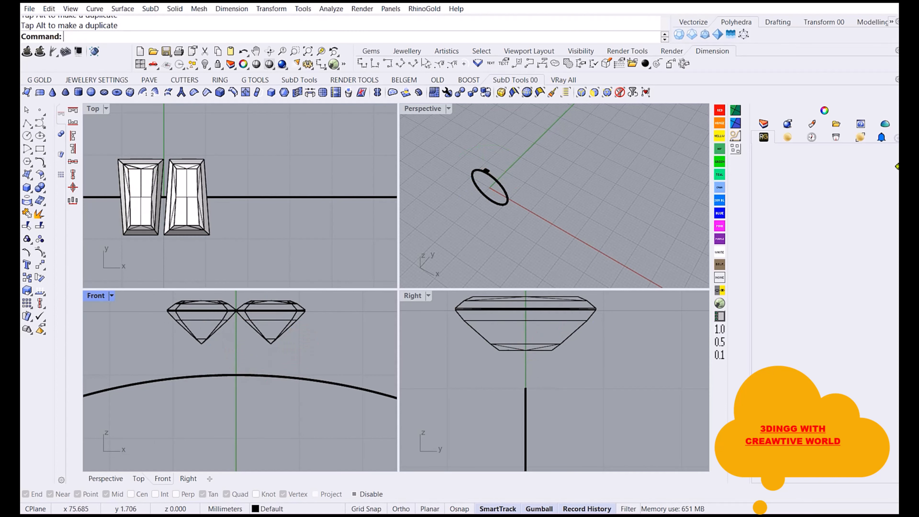
Examine the clearance between the raised gems and the ring circle in the Front view, highlighting each in turn.
{"action": "scroll", "coordinate": [231, 250], "scroll_direction": "down", "scroll_amount": 1}
{"action": "scroll", "coordinate": [242, 334], "scroll_direction": "down", "scroll_amount": 2}
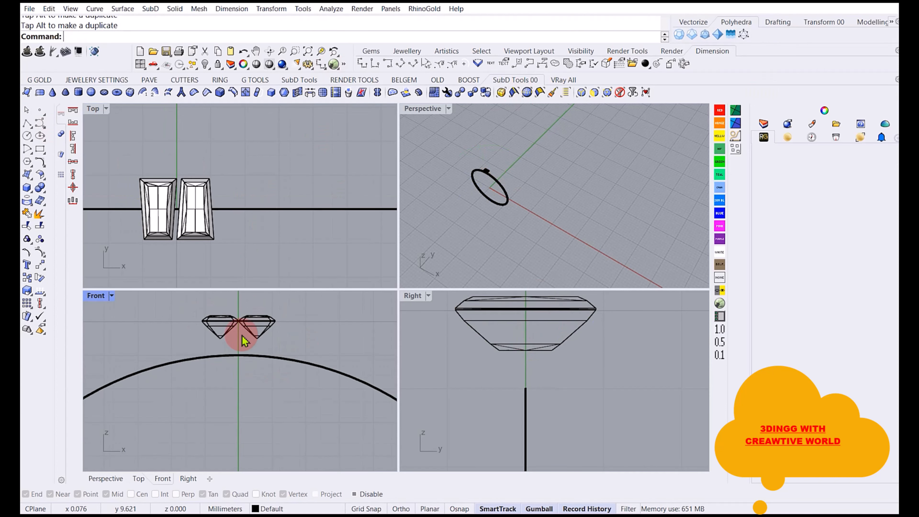
{"action": "scroll", "coordinate": [250, 343], "scroll_direction": "down", "scroll_amount": 1}
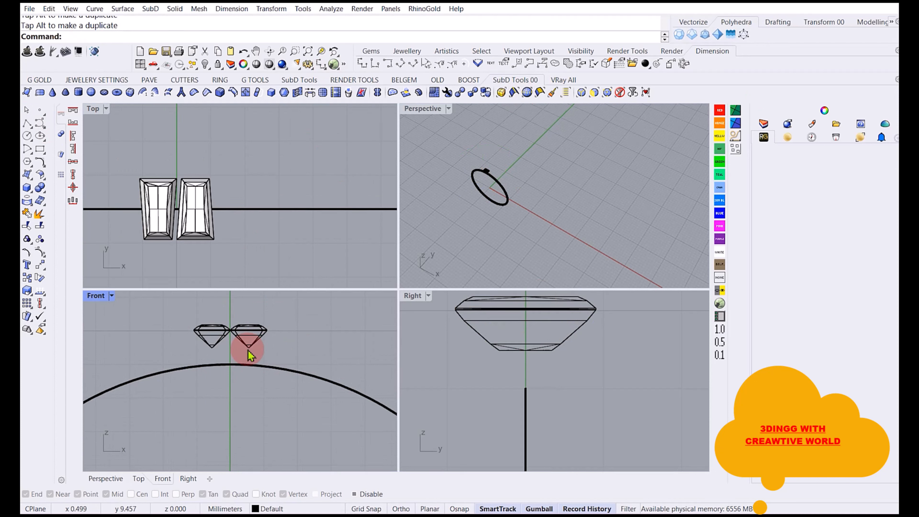
{"action": "left_click", "coordinate": [302, 376]}
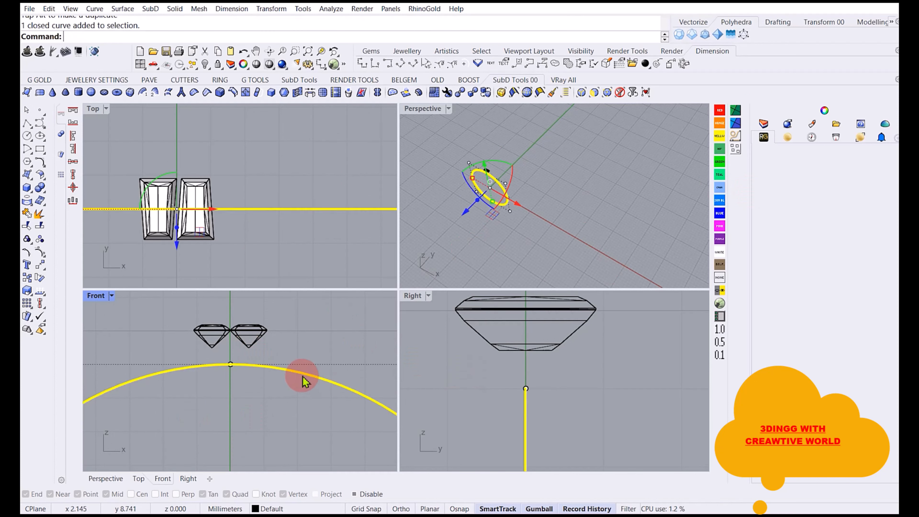
{"action": "left_click", "coordinate": [263, 353]}
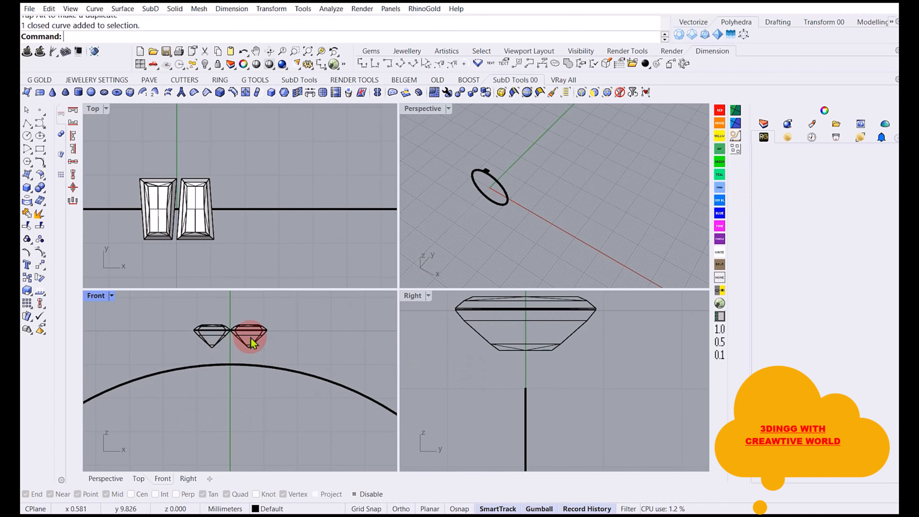
{"action": "left_click", "coordinate": [252, 364]}
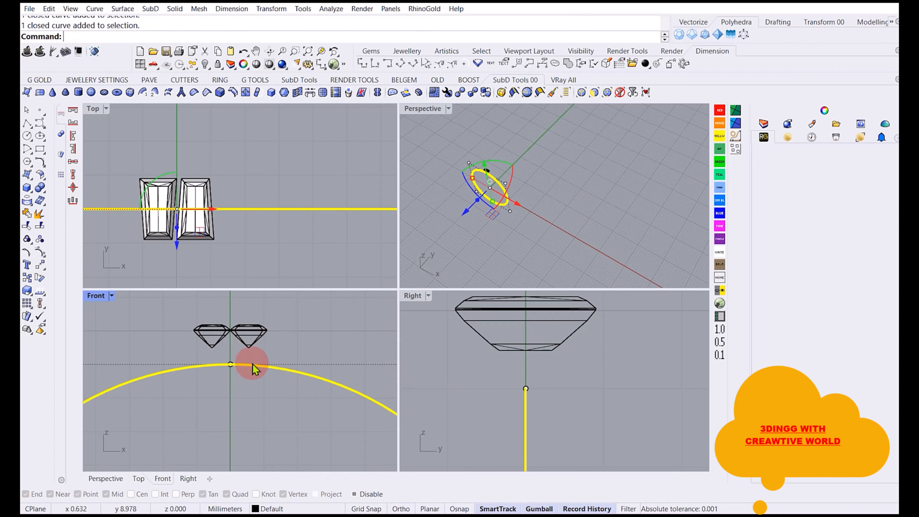
{"action": "left_click", "coordinate": [298, 349]}
{"action": "left_click", "coordinate": [249, 348]}
{"action": "scroll", "coordinate": [249, 349], "scroll_direction": "down", "scroll_amount": 2}
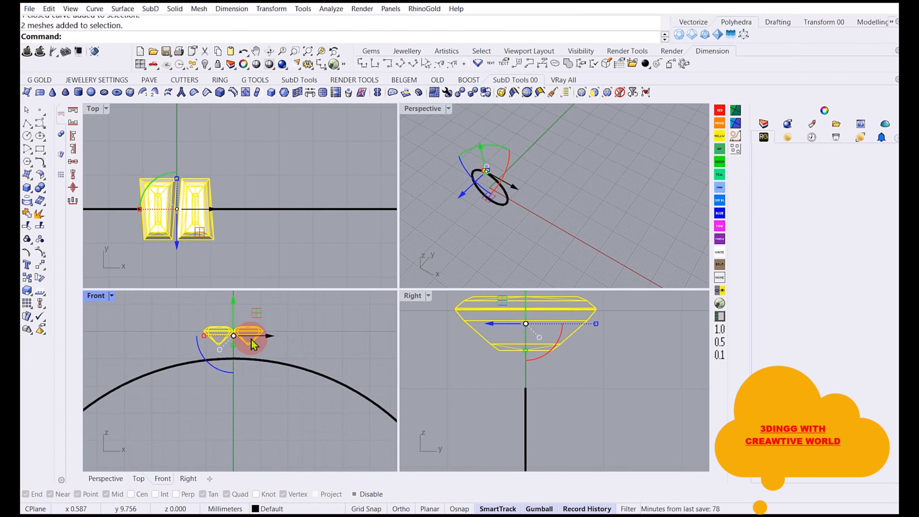
Deselect the gems, maximize the Right view around the gem profile and enable grid snap.
{"action": "left_click", "coordinate": [523, 377]}
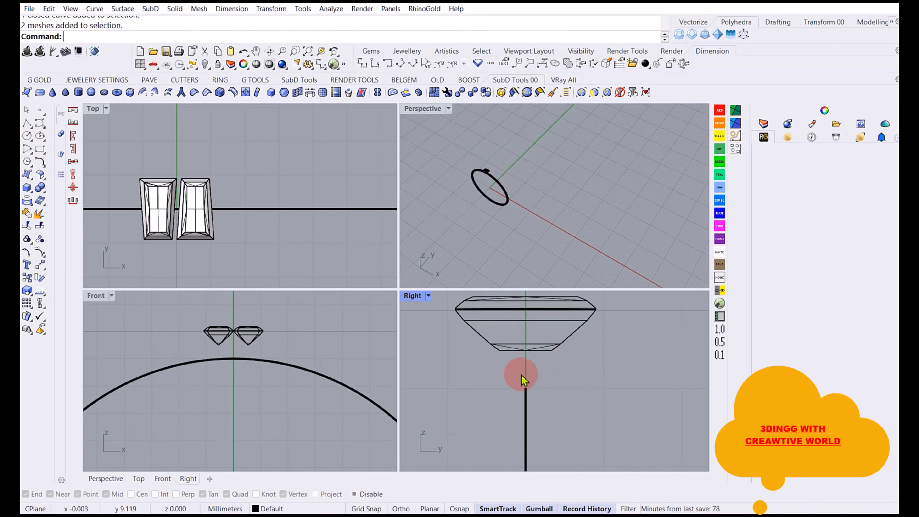
{"action": "scroll", "coordinate": [517, 375], "scroll_direction": "down", "scroll_amount": 3}
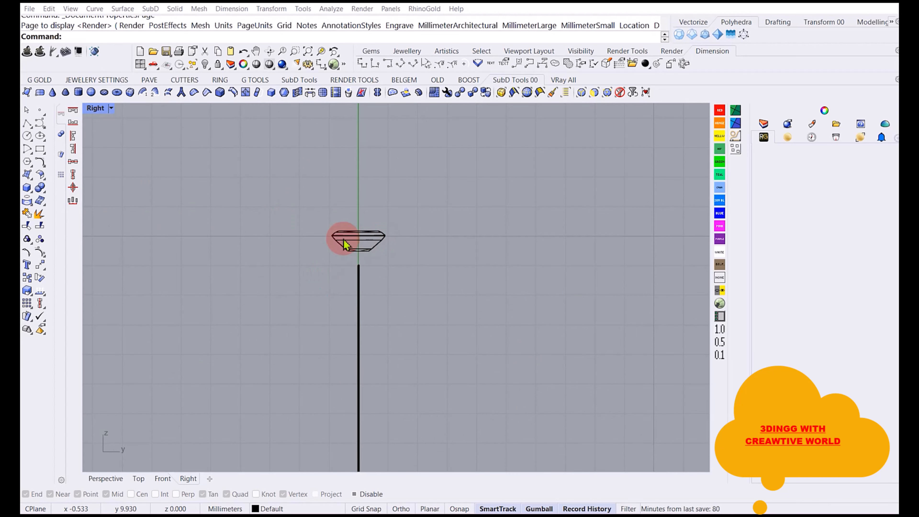
{"action": "scroll", "coordinate": [348, 247], "scroll_direction": "up", "scroll_amount": 5}
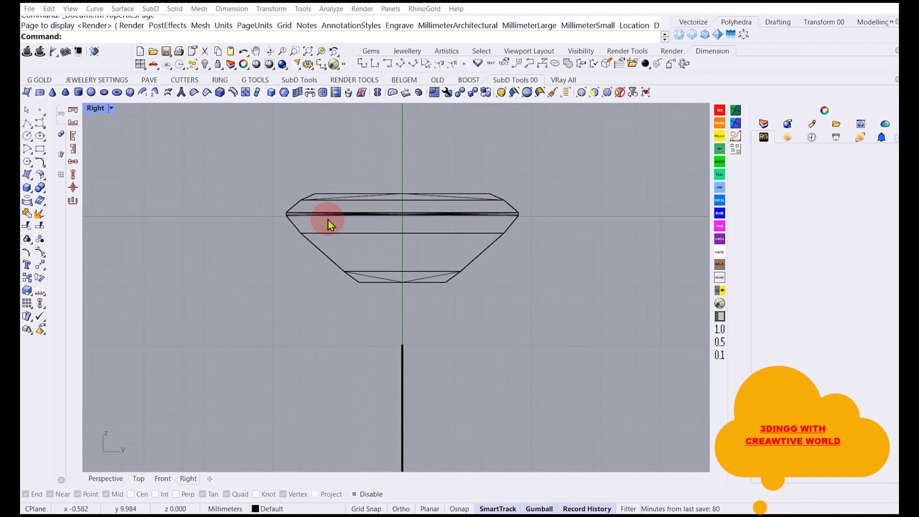
{"action": "scroll", "coordinate": [308, 196], "scroll_direction": "down", "scroll_amount": 2}
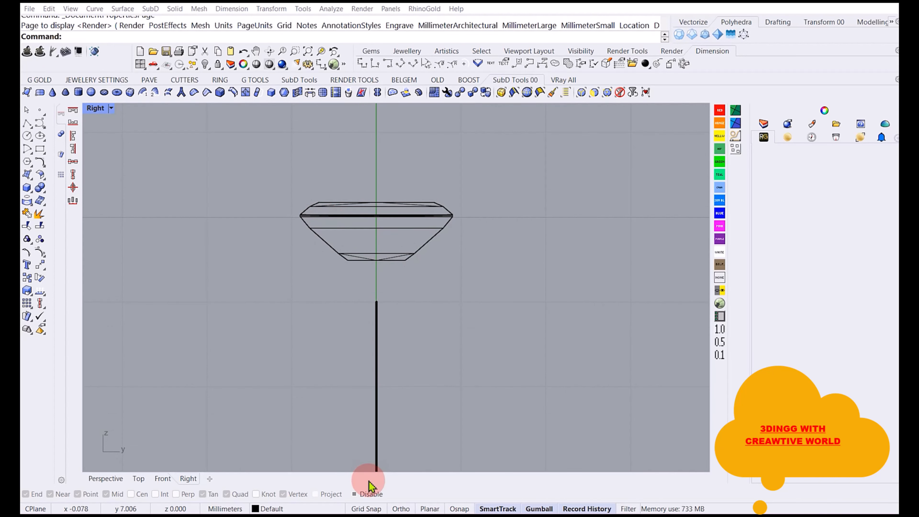
{"action": "left_click", "coordinate": [364, 509]}
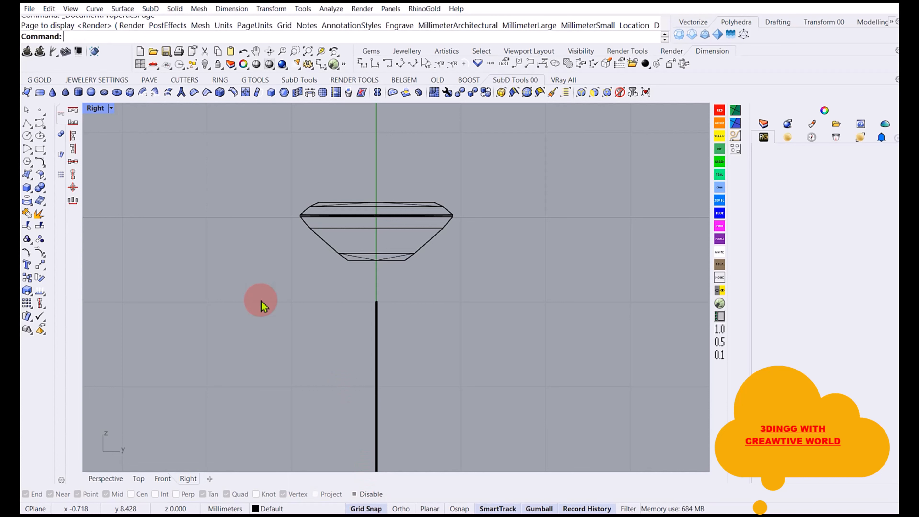
Draw a trial stepped polyline beside the gem profile in the Right view on 1 mm grid snap points and undo it.
{"action": "left_click", "coordinate": [27, 124]}
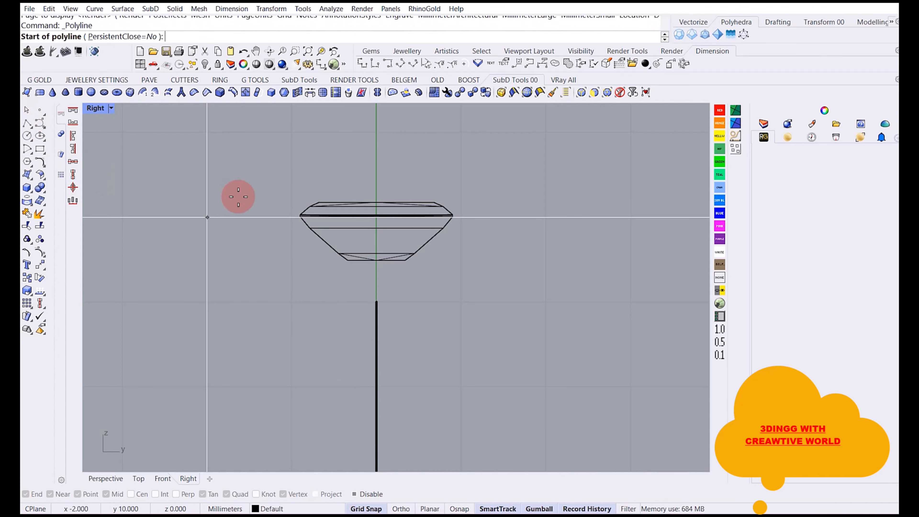
{"action": "left_click", "coordinate": [207, 217]}
{"action": "left_click", "coordinate": [630, 217]}
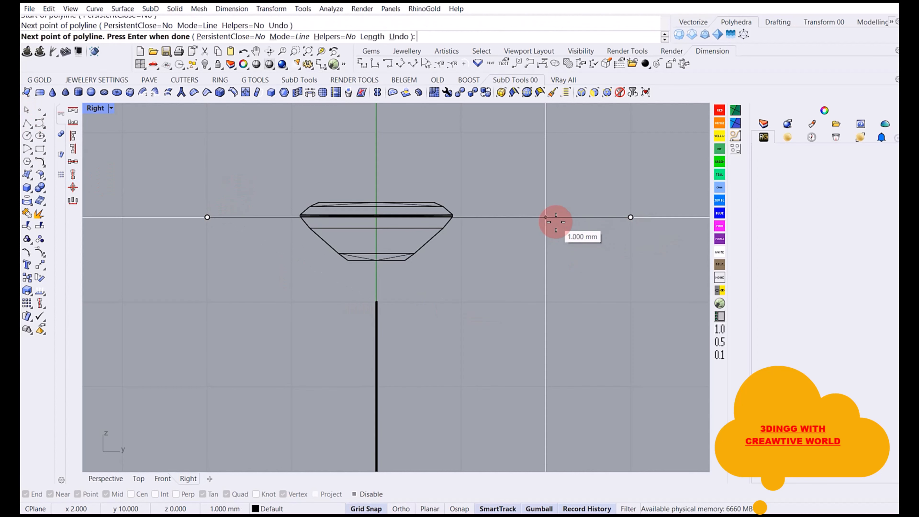
{"action": "left_click", "coordinate": [546, 216]}
{"action": "left_click", "coordinate": [546, 301]}
{"action": "left_click", "coordinate": [559, 374]}
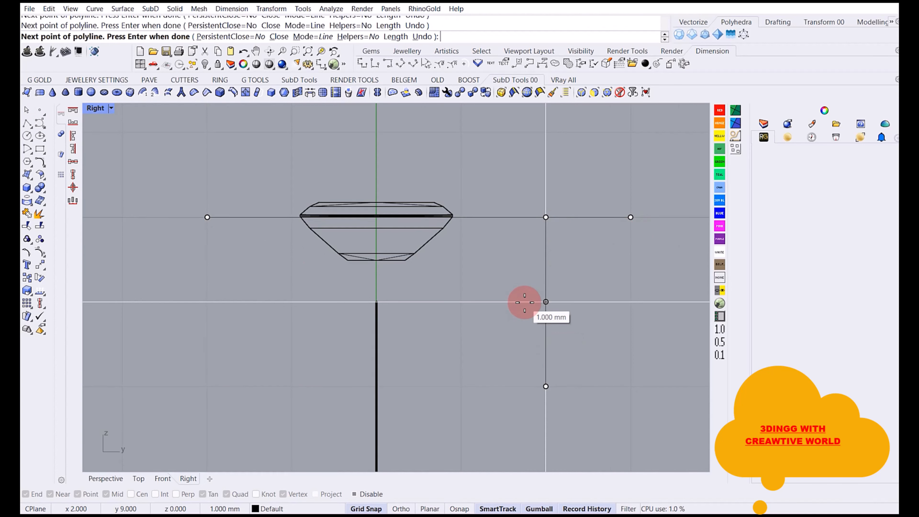
{"action": "scroll", "coordinate": [523, 302], "scroll_direction": "down", "scroll_amount": 2}
{"action": "left_click", "coordinate": [611, 367]}
{"action": "right_click_drag", "start_coordinate": [633, 341], "coordinate": [469, 296]}
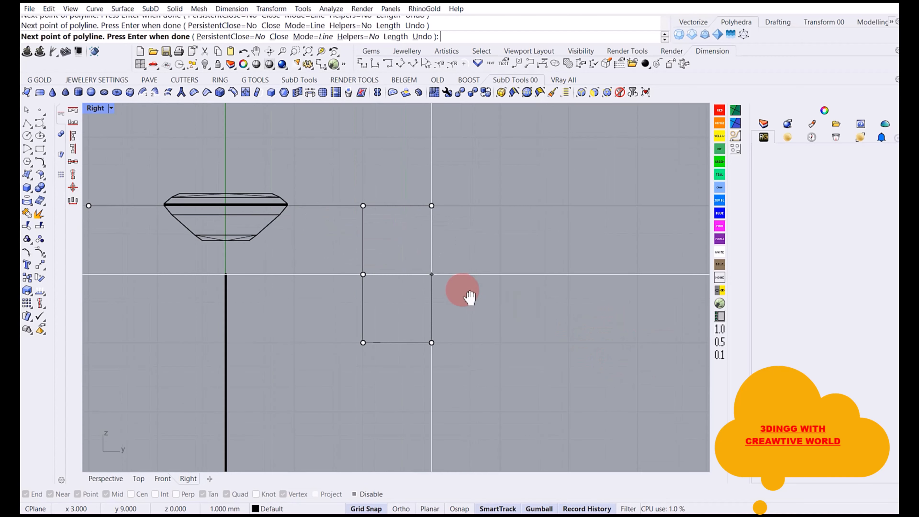
{"action": "left_click", "coordinate": [459, 281]}
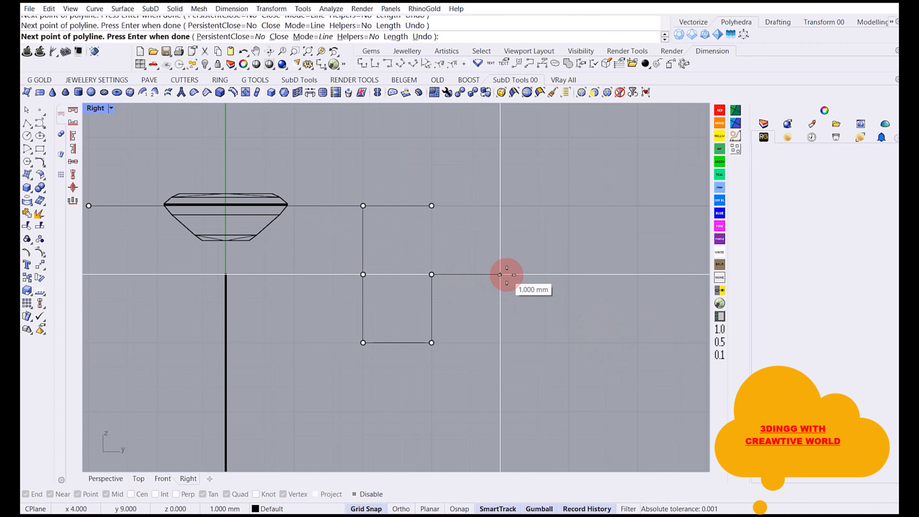
{"action": "left_click", "coordinate": [500, 274]}
{"action": "scroll", "coordinate": [570, 275], "scroll_direction": "up", "scroll_amount": 5}
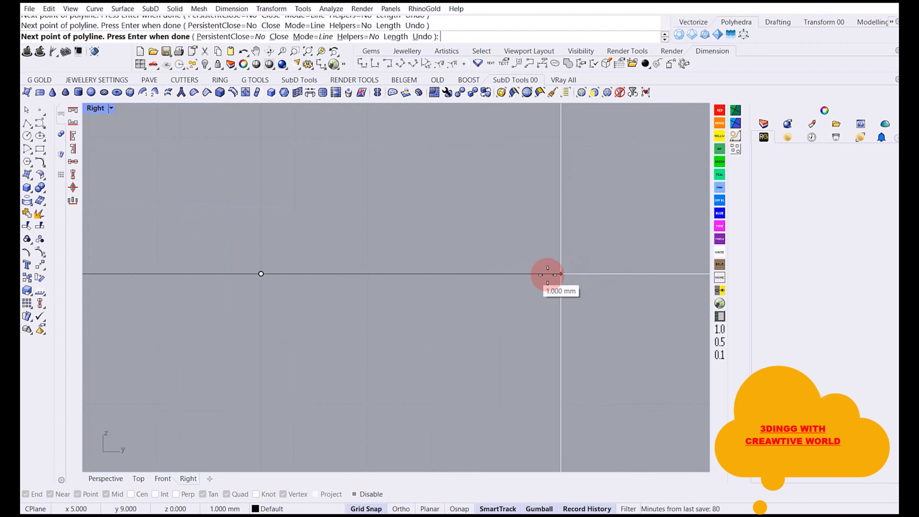
{"action": "left_click", "coordinate": [552, 274]}
{"action": "scroll", "coordinate": [544, 285], "scroll_direction": "down", "scroll_amount": 4}
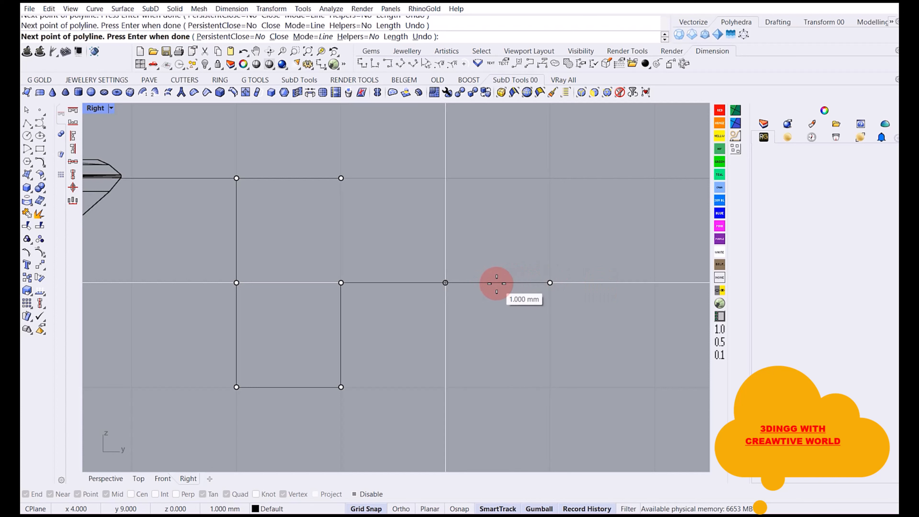
{"action": "left_click", "coordinate": [655, 283]}
{"action": "left_click", "coordinate": [654, 386]}
{"action": "key", "text": "Return"}
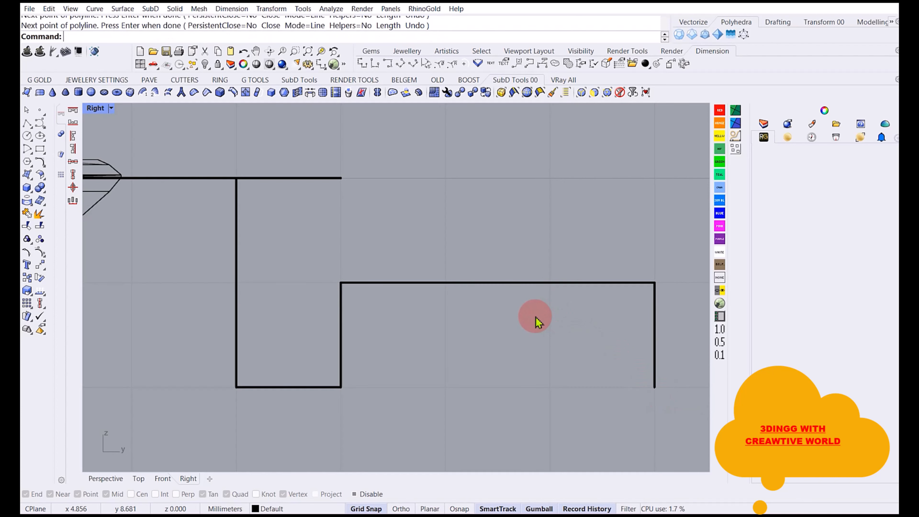
{"action": "key", "text": "ctrl+z"}
Set the grid snap spacing to 0.5 mm for all viewports.
{"action": "scroll", "coordinate": [518, 304], "scroll_direction": "down", "scroll_amount": 6}
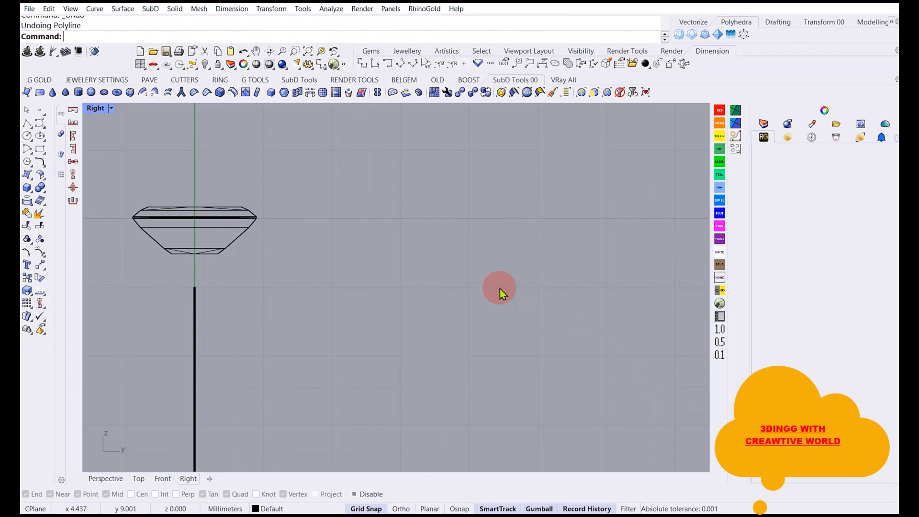
{"action": "right_click_drag", "start_coordinate": [359, 197], "coordinate": [360, 219]}
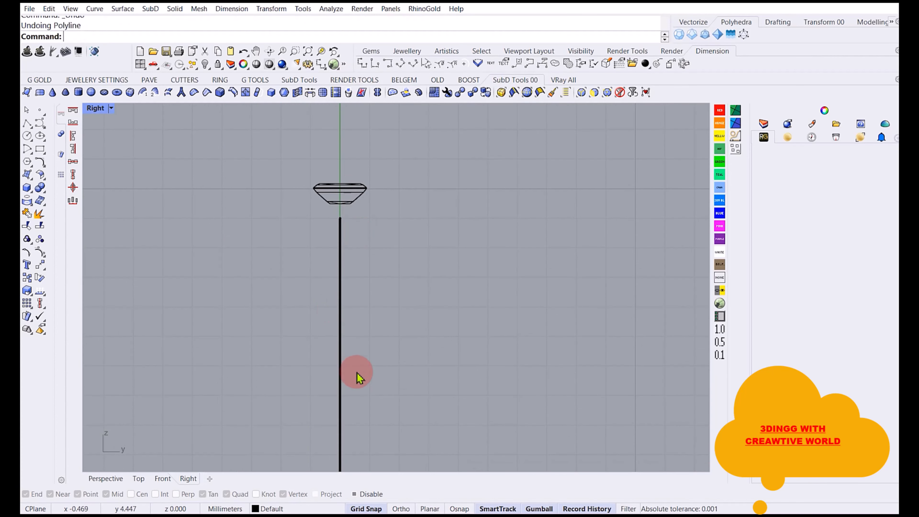
{"action": "right_click", "coordinate": [366, 509]}
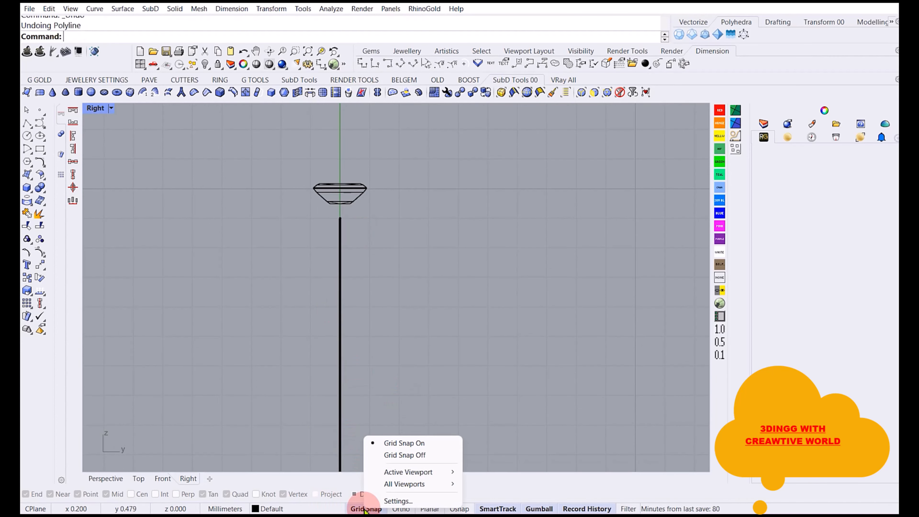
{"action": "left_click", "coordinate": [396, 501]}
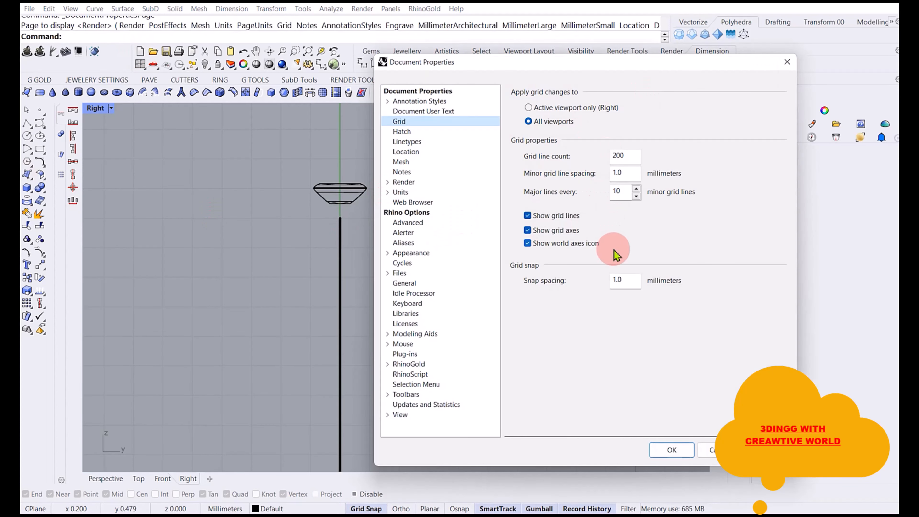
{"action": "double_click", "coordinate": [637, 280]}
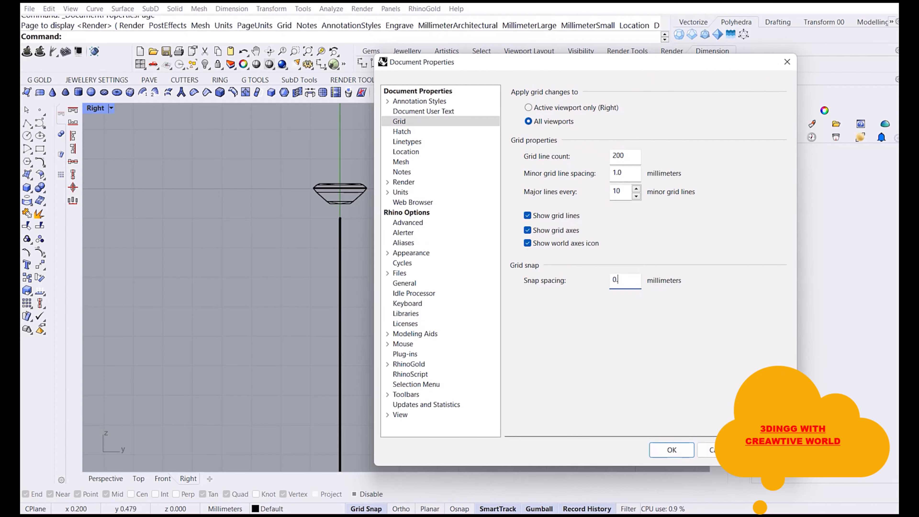
{"action": "left_click", "coordinate": [671, 451]}
Draw a trial stepped polyline beside the ring line in the Right view from (1, 8) to (4.5, 6) on 0.5 mm snap points.
{"action": "left_click", "coordinate": [32, 148]}
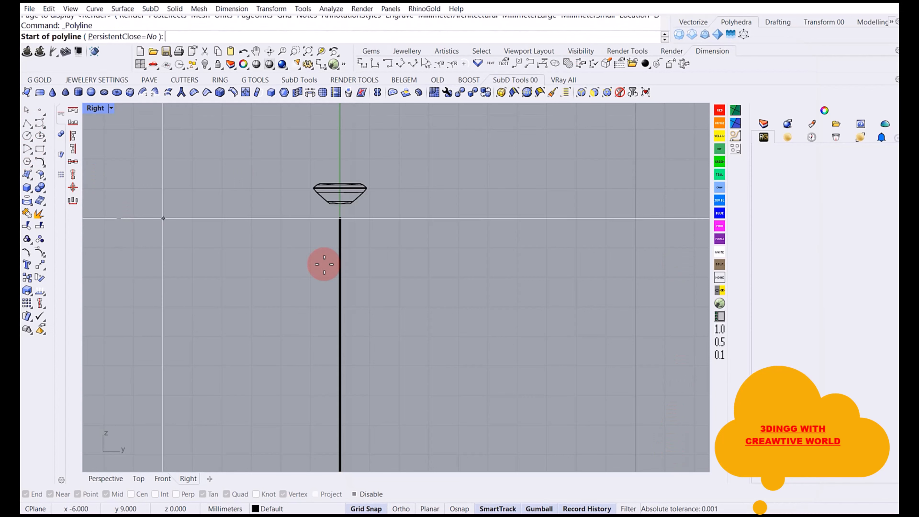
{"action": "scroll", "coordinate": [380, 263], "scroll_direction": "up", "scroll_amount": 5}
{"action": "left_click", "coordinate": [347, 233]}
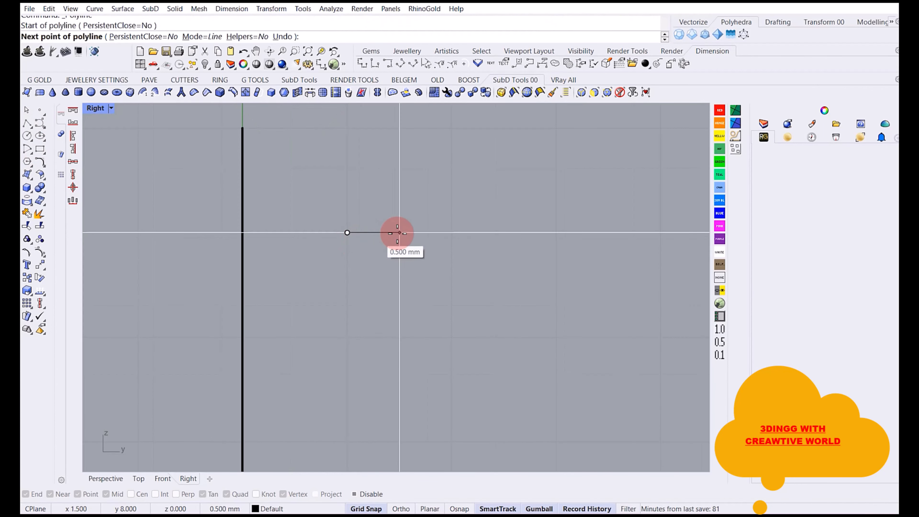
{"action": "left_click", "coordinate": [400, 232]}
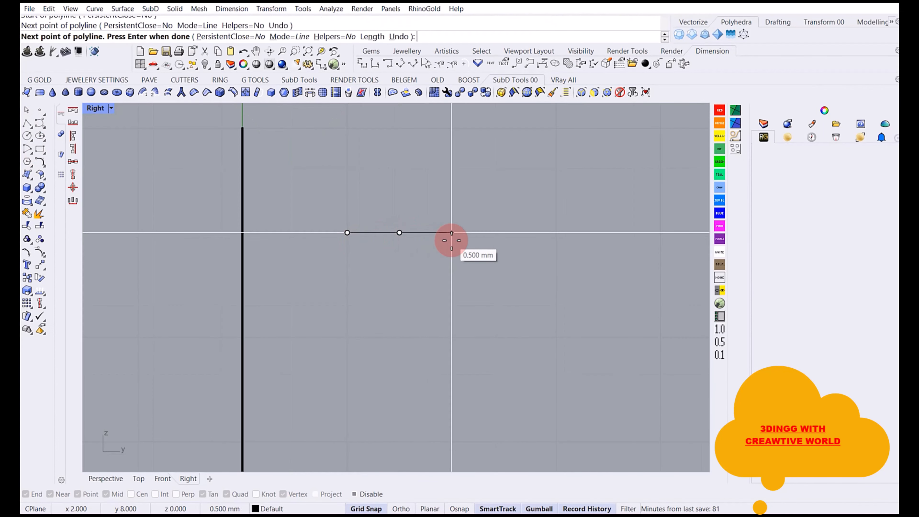
{"action": "left_click", "coordinate": [452, 233]}
{"action": "left_click", "coordinate": [451, 337]}
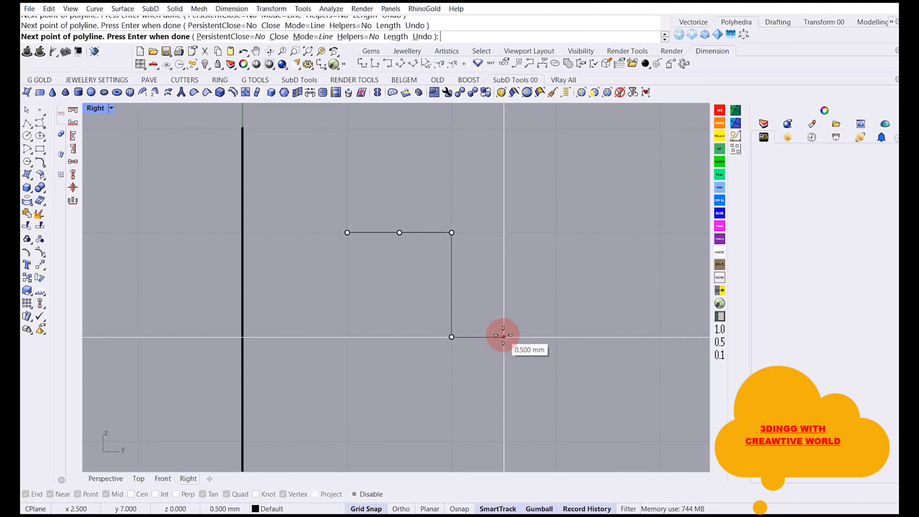
{"action": "left_click", "coordinate": [504, 336]}
{"action": "left_click", "coordinate": [556, 337]}
{"action": "left_click", "coordinate": [556, 389]}
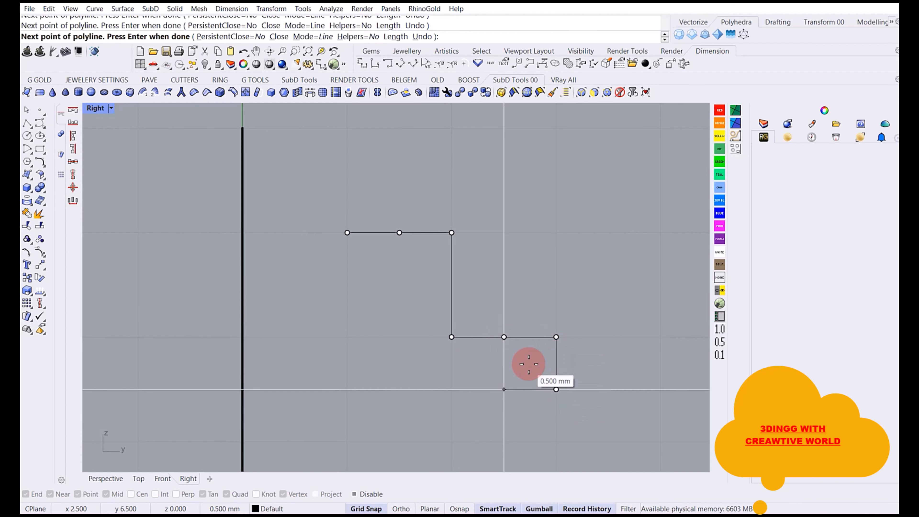
{"action": "right_click_drag", "start_coordinate": [527, 364], "coordinate": [432, 273]}
{"action": "left_click", "coordinate": [505, 299]}
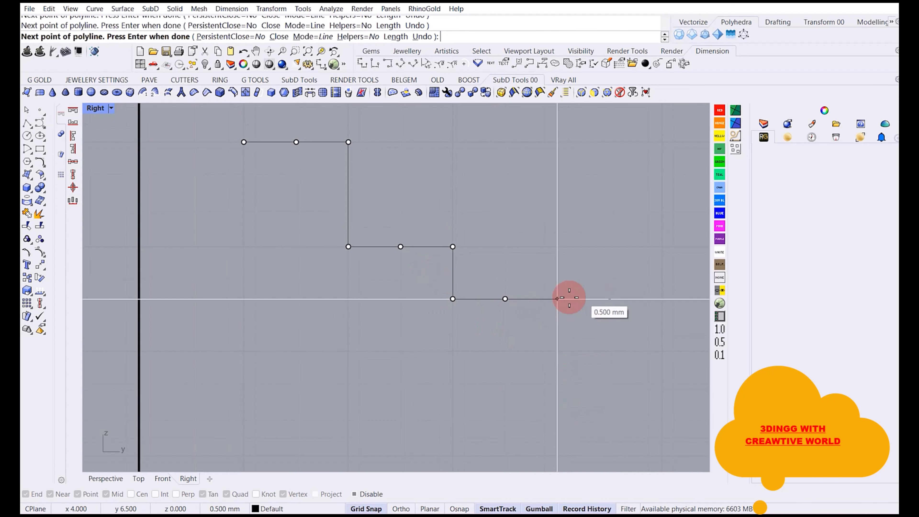
{"action": "left_click", "coordinate": [557, 299]}
{"action": "left_click", "coordinate": [610, 299]}
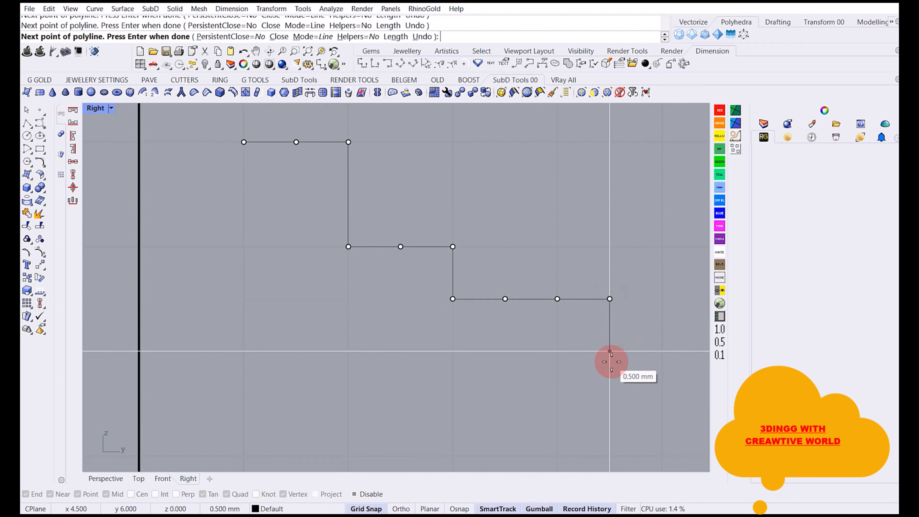
{"action": "left_click", "coordinate": [610, 351]}
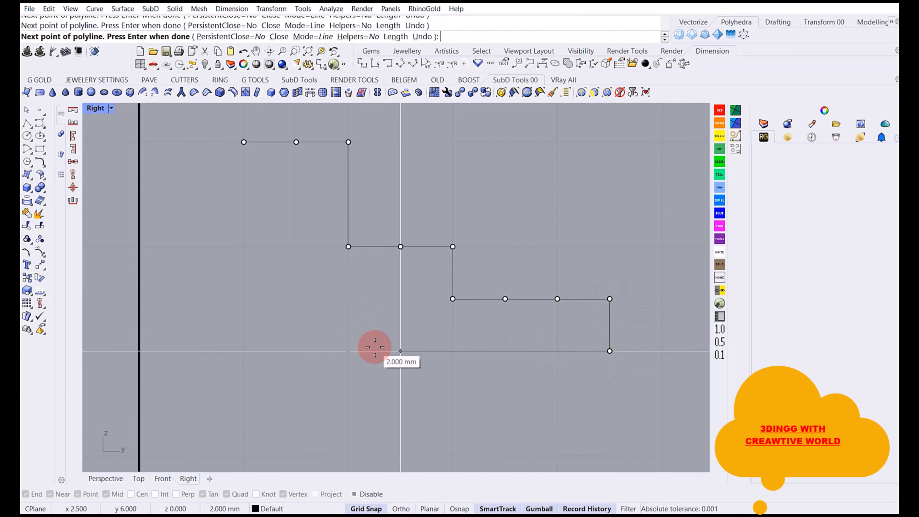
{"action": "scroll", "coordinate": [372, 346], "scroll_direction": "up", "scroll_amount": 4}
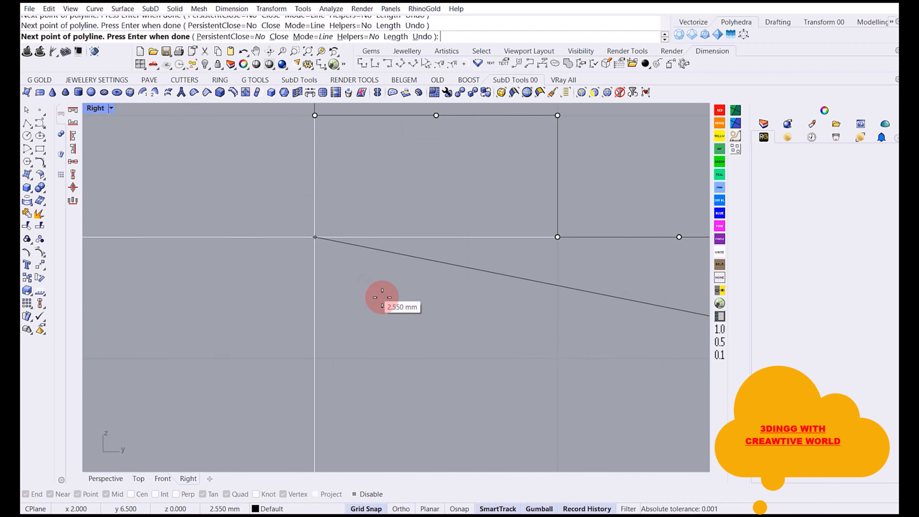
{"action": "scroll", "coordinate": [382, 299], "scroll_direction": "down", "scroll_amount": 3}
{"action": "key", "text": "Return"}
{"action": "scroll", "coordinate": [382, 299], "scroll_direction": "down", "scroll_amount": 2}
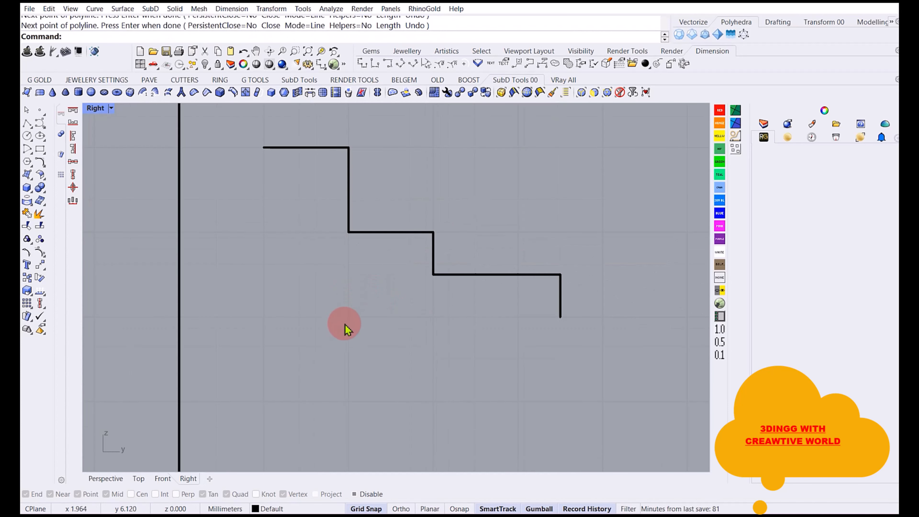
Draw a straight trial polyline 2 mm long in 0.5 mm segments below the stepped polyline, starting at (2, 6).
{"action": "key", "text": "Return"}
{"action": "left_click", "coordinate": [350, 322]}
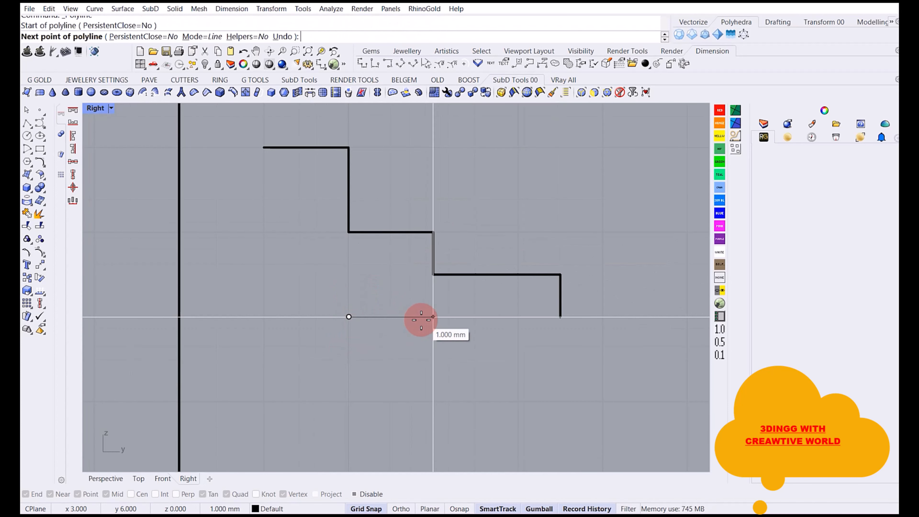
{"action": "left_click", "coordinate": [391, 317]}
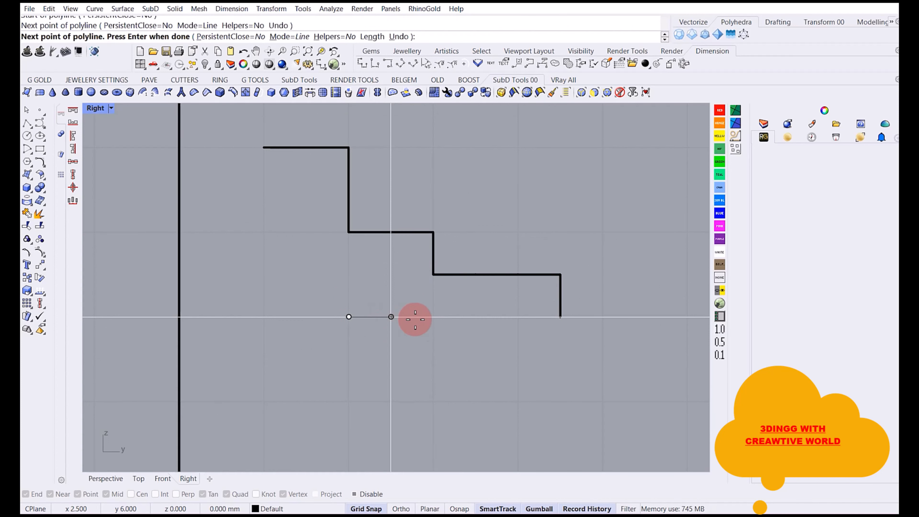
{"action": "left_click", "coordinate": [434, 317]}
{"action": "left_click", "coordinate": [476, 318]}
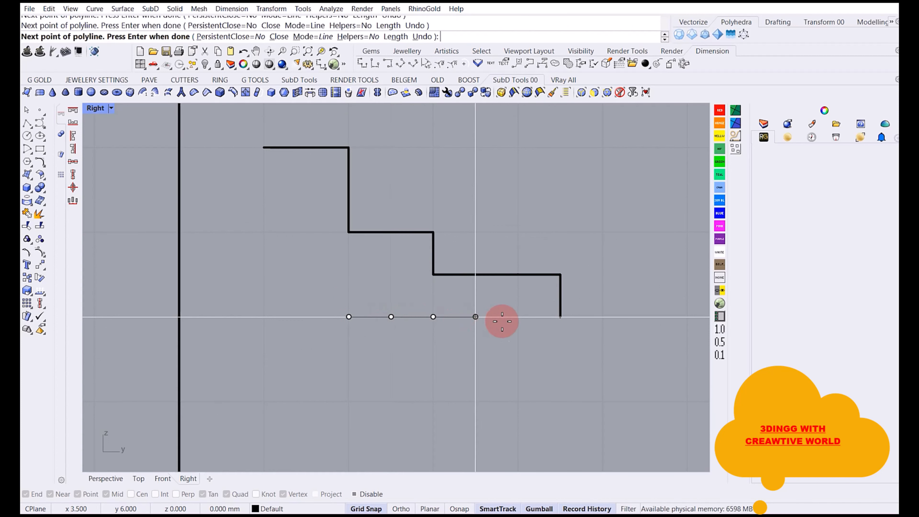
{"action": "left_click", "coordinate": [518, 318]}
{"action": "key", "text": "Return"}
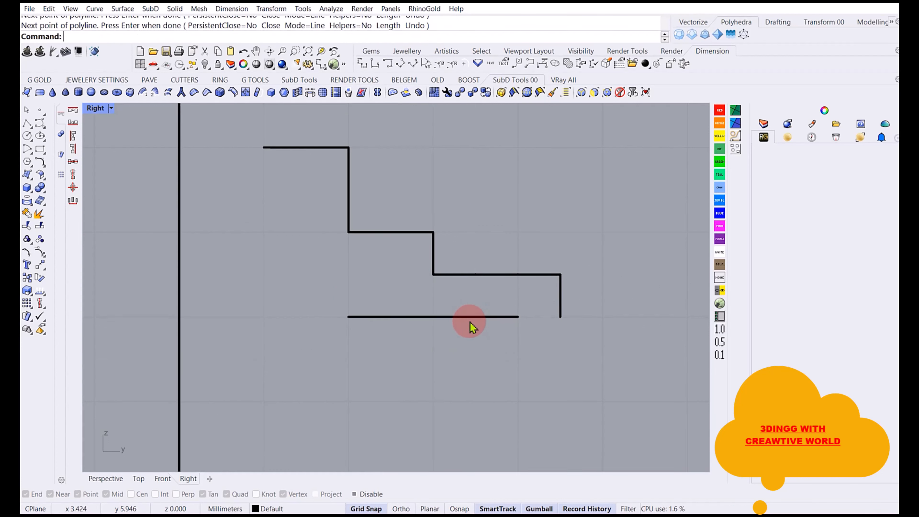
{"action": "left_click", "coordinate": [464, 318]}
{"action": "left_click", "coordinate": [477, 343]}
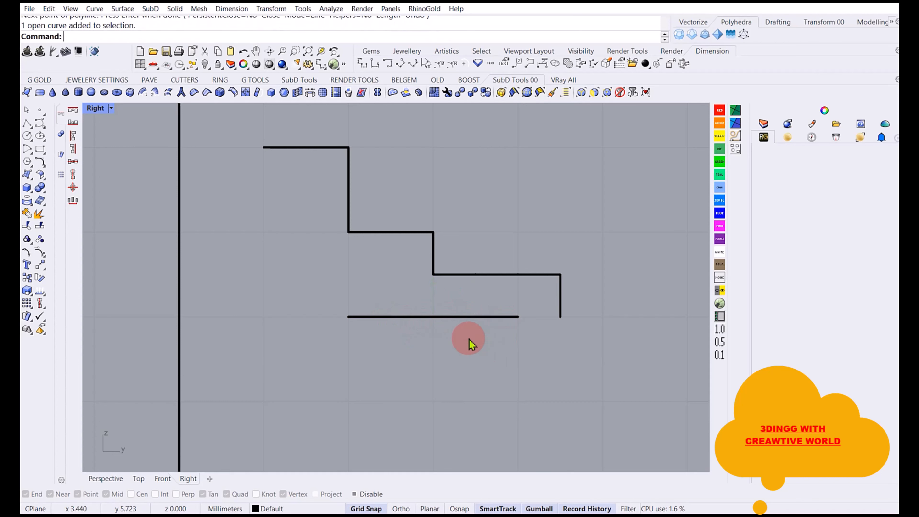
Set the grid snap spacing to 1.5 mm for all viewports.
{"action": "scroll", "coordinate": [424, 299], "scroll_direction": "down", "scroll_amount": 3}
{"action": "right_click", "coordinate": [365, 509]}
{"action": "left_click", "coordinate": [395, 502]}
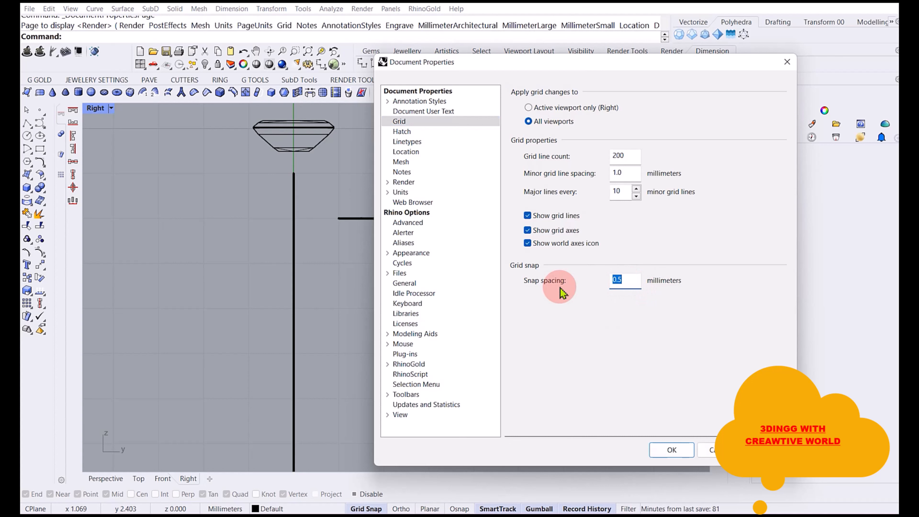
{"action": "key", "text": "Return"}
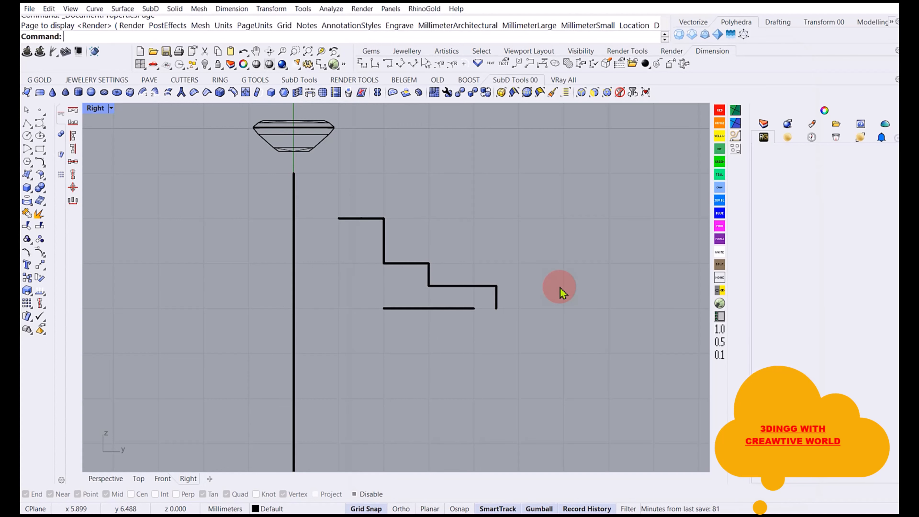
Draw a straight trial polyline 4.5 mm long in three 1.5 mm segments below the other trial curves.
{"action": "left_click", "coordinate": [28, 124]}
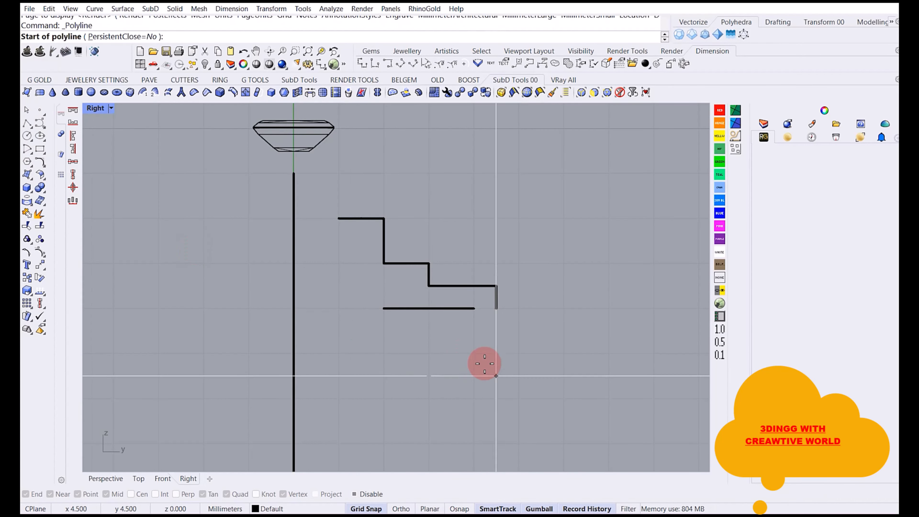
{"action": "left_click", "coordinate": [361, 376]}
{"action": "left_click", "coordinate": [405, 375]}
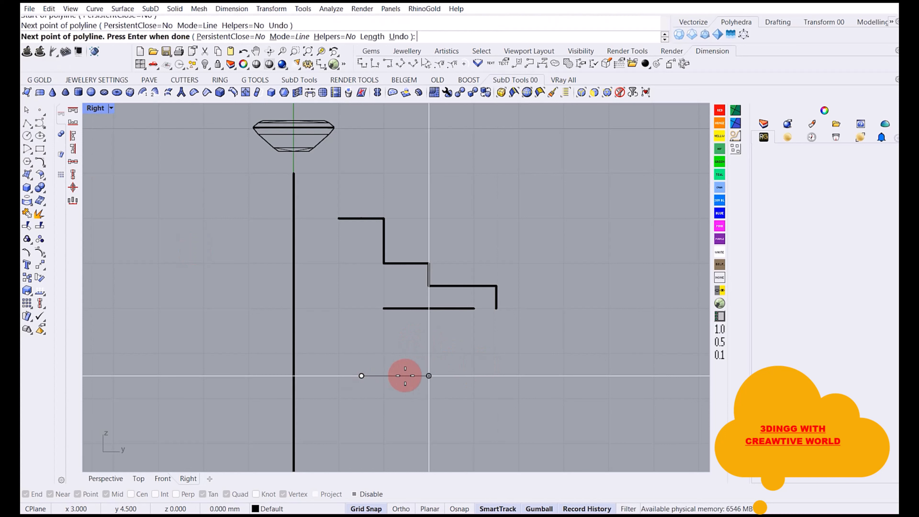
{"action": "left_click", "coordinate": [496, 375]}
{"action": "left_click", "coordinate": [565, 376]}
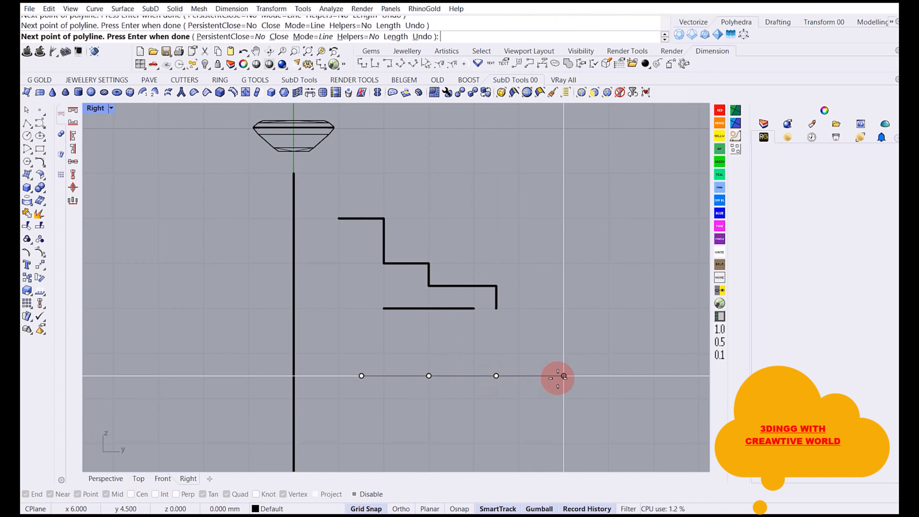
{"action": "key", "text": "Return"}
Delete all three trial polylines beside the ring line.
{"action": "left_click", "coordinate": [449, 377]}
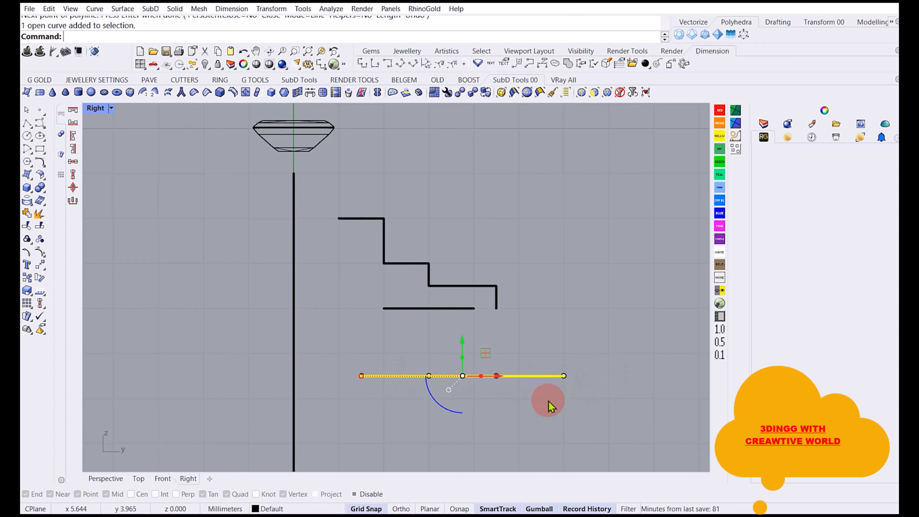
{"action": "left_click_drag", "start_coordinate": [548, 406], "coordinate": [416, 220]}
{"action": "key", "text": "Delete"}
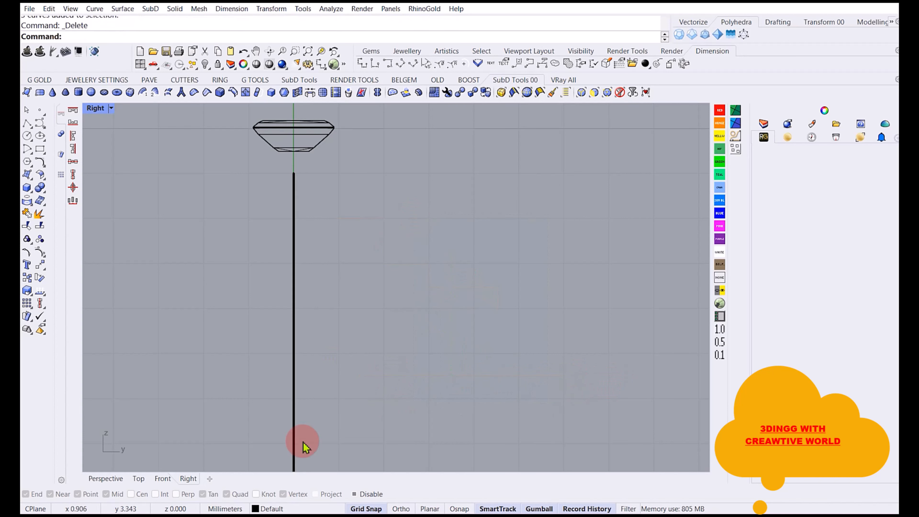
Return the grid snap spacing to 0.5 mm for all viewports.
{"action": "right_click", "coordinate": [367, 507]}
{"action": "left_click", "coordinate": [420, 497]}
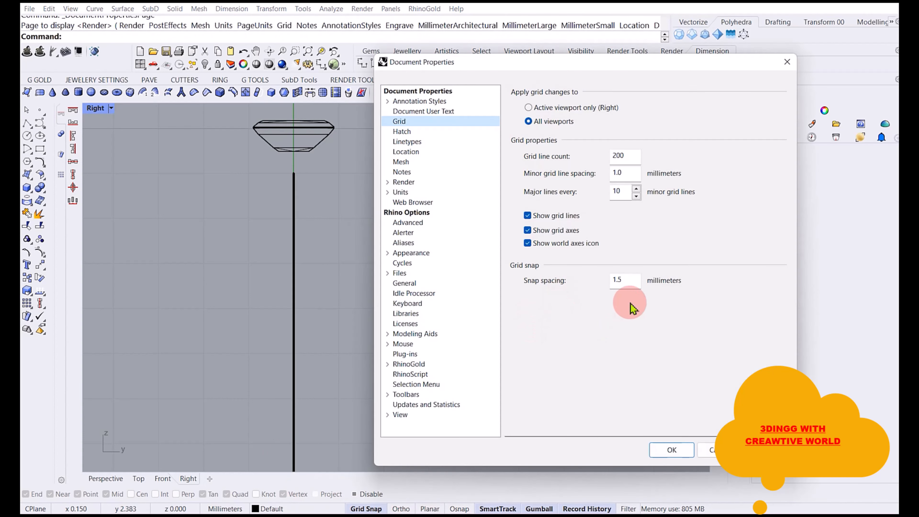
{"action": "left_click_drag", "start_coordinate": [632, 281], "coordinate": [541, 281]}
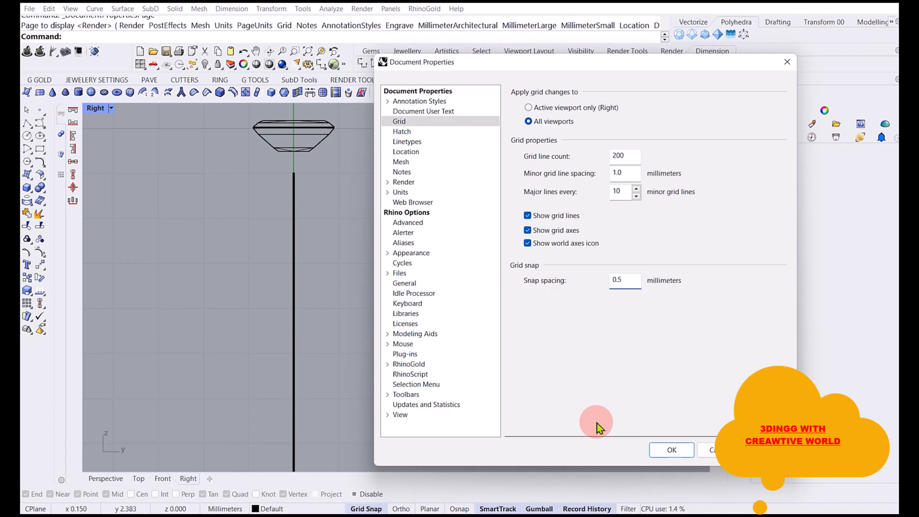
{"action": "left_click", "coordinate": [672, 453]}
Start a channel profile polyline around the gem with two 1.5 mm outer walls joined by a 3 mm base at the ring line's top.
{"action": "right_click_drag", "start_coordinate": [316, 209], "coordinate": [379, 269]}
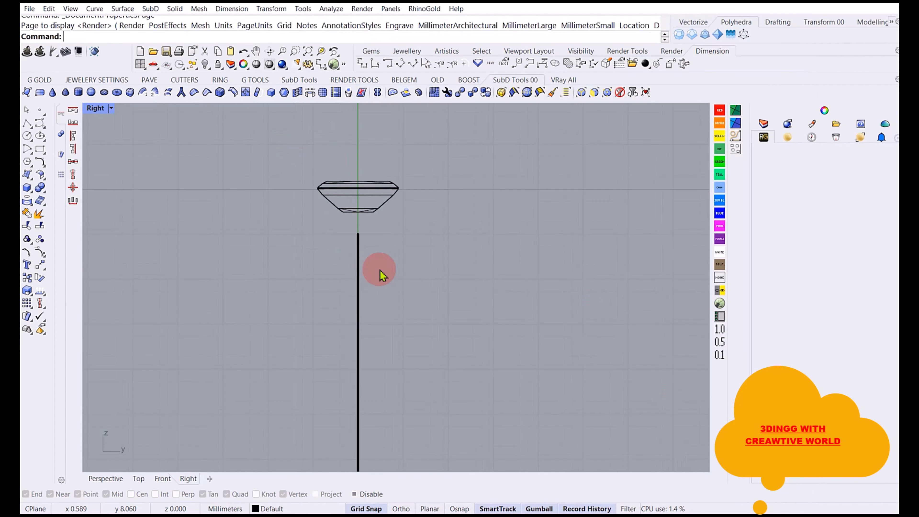
{"action": "right_click_drag", "start_coordinate": [354, 204], "coordinate": [377, 232]}
{"action": "scroll", "coordinate": [303, 210], "scroll_direction": "up", "scroll_amount": 2}
{"action": "scroll", "coordinate": [377, 215], "scroll_direction": "up", "scroll_amount": 6}
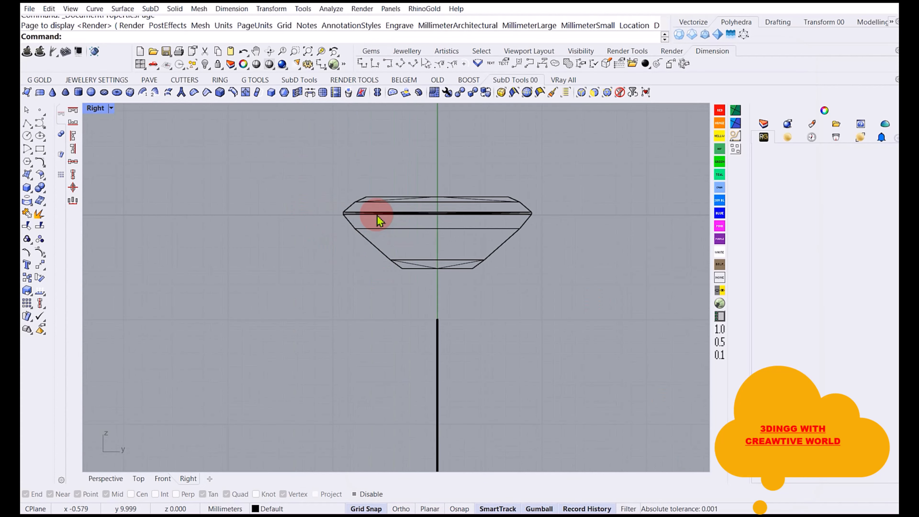
{"action": "left_click", "coordinate": [29, 123]}
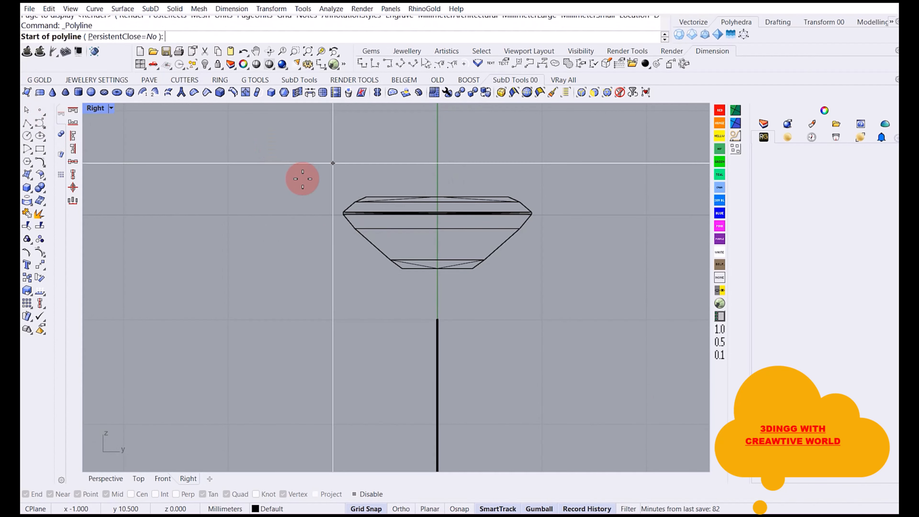
{"action": "scroll", "coordinate": [302, 200], "scroll_direction": "down", "scroll_amount": 4}
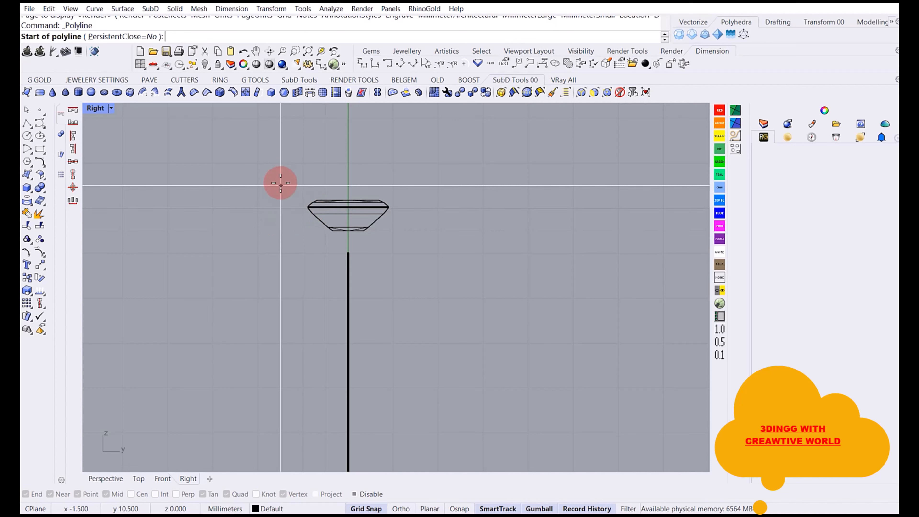
{"action": "left_click", "coordinate": [281, 185]}
{"action": "left_click", "coordinate": [281, 253]}
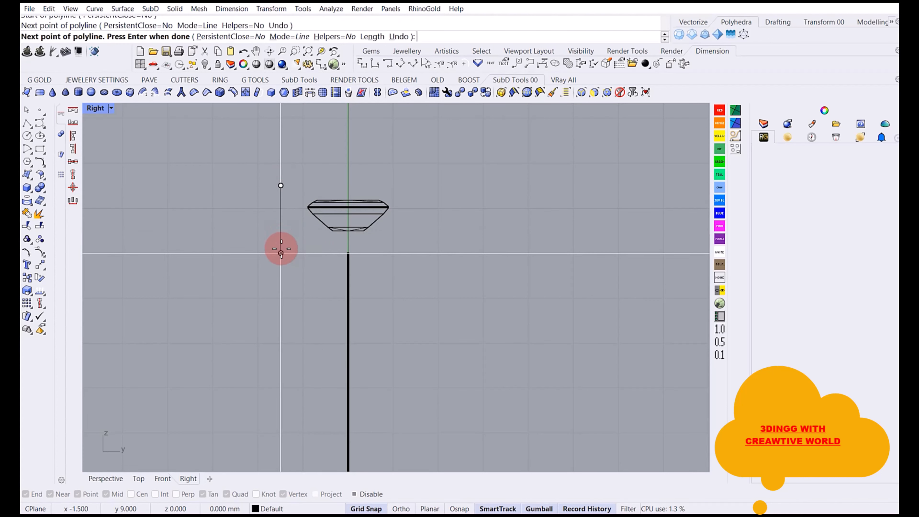
{"action": "left_click", "coordinate": [416, 252]}
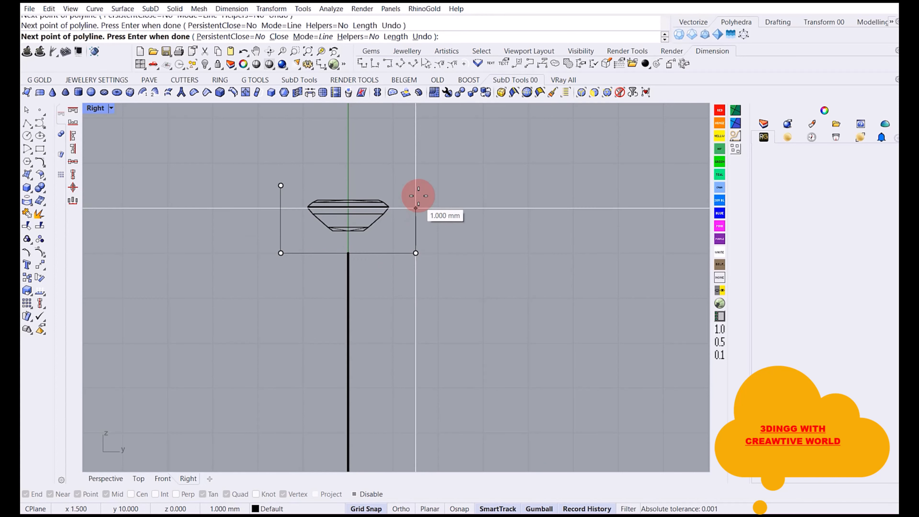
{"action": "left_click", "coordinate": [416, 186]}
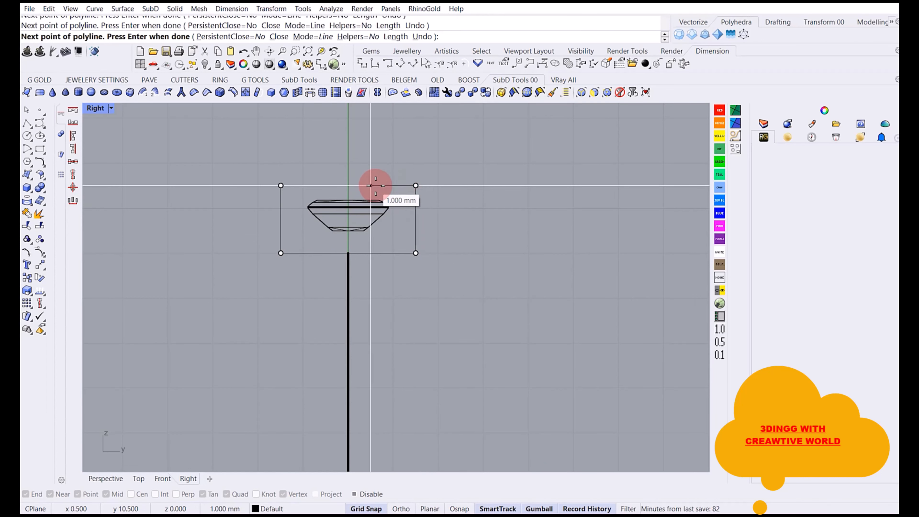
Close the profile with 0.5 mm wide wall tops and a centred notch 2 mm wide and 0.5 mm deep.
{"action": "left_click", "coordinate": [393, 186]}
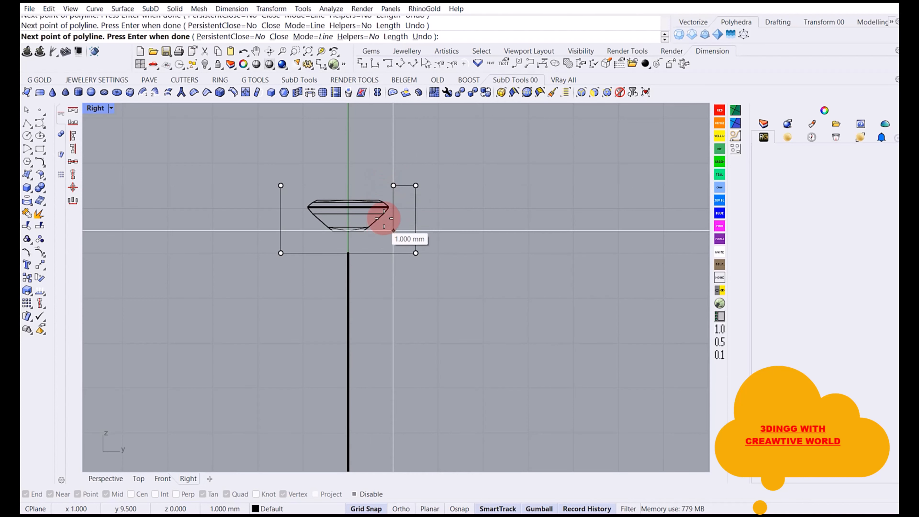
{"action": "left_click", "coordinate": [394, 208]}
{"action": "left_click", "coordinate": [304, 207]}
{"action": "left_click", "coordinate": [303, 186]}
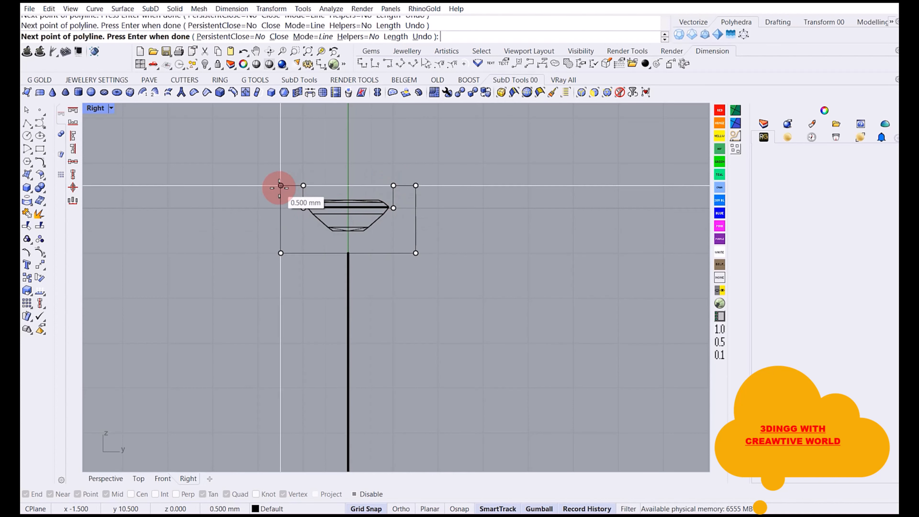
{"action": "left_click", "coordinate": [280, 186]}
{"action": "left_click", "coordinate": [411, 254]}
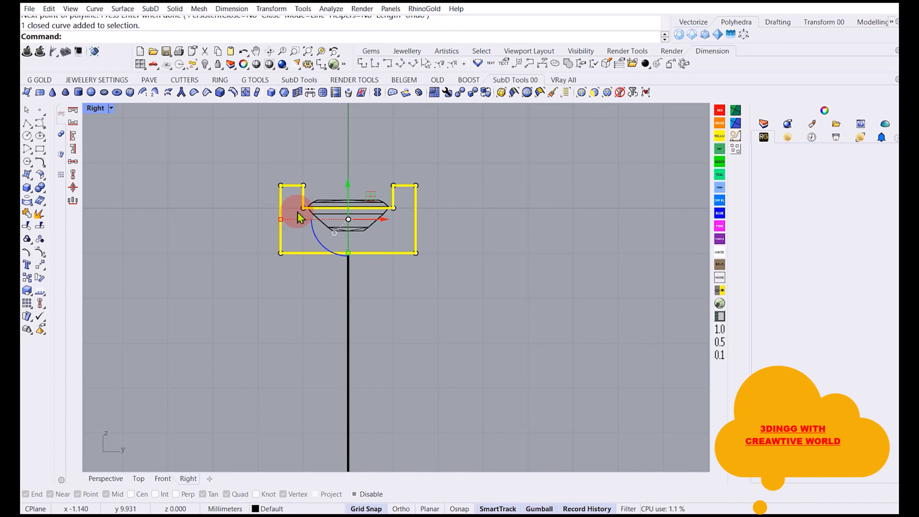
Examine how the closed channel profile sits around the gem.
{"action": "scroll", "coordinate": [300, 207], "scroll_direction": "up", "scroll_amount": 5}
{"action": "scroll", "coordinate": [308, 230], "scroll_direction": "down", "scroll_amount": 4}
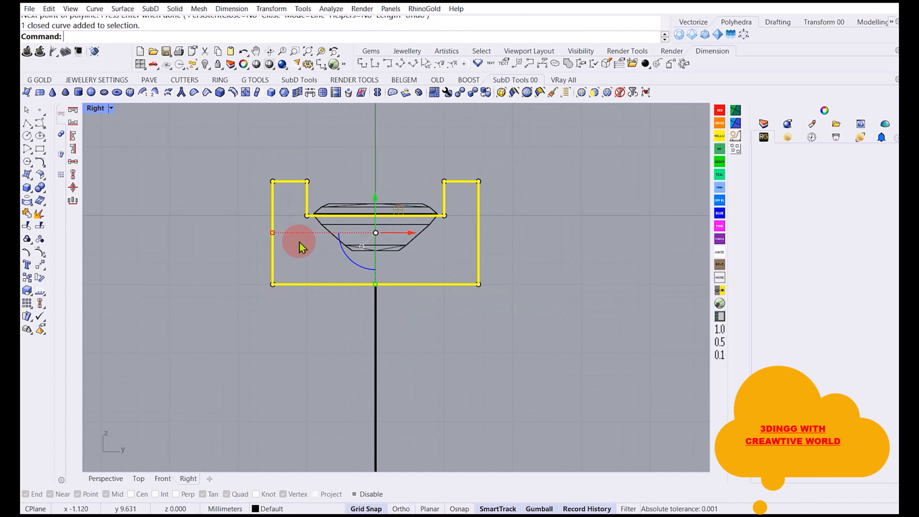
{"action": "left_click", "coordinate": [446, 285]}
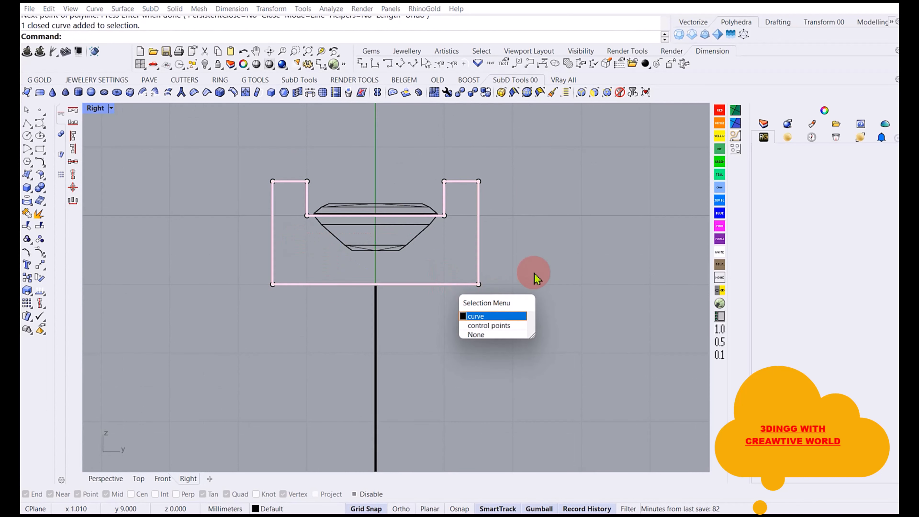
{"action": "left_click", "coordinate": [535, 272]}
{"action": "left_click", "coordinate": [481, 260]}
{"action": "left_click", "coordinate": [549, 250]}
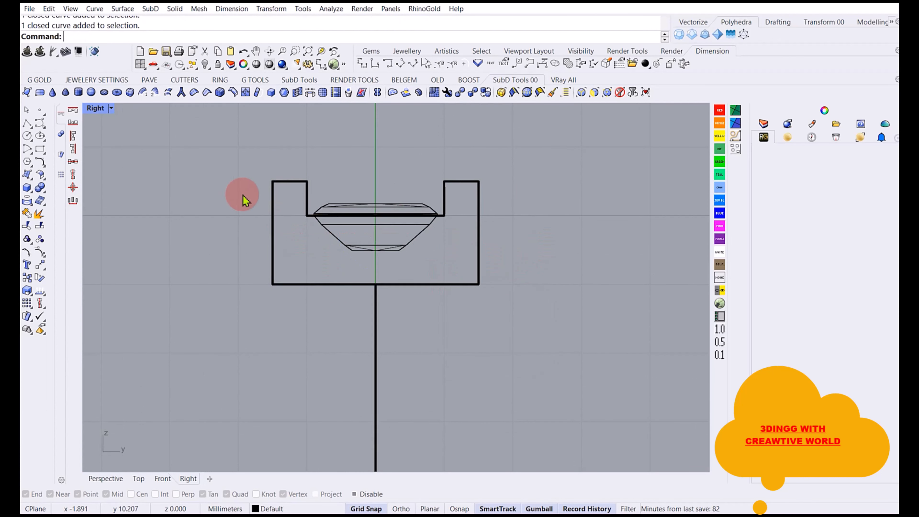
{"action": "left_click", "coordinate": [299, 285]}
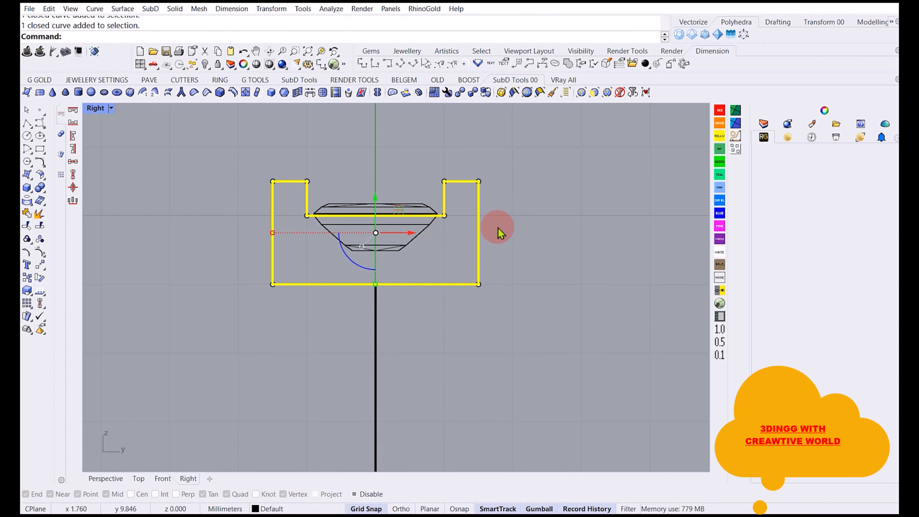
{"action": "left_click", "coordinate": [517, 225]}
Move the two control points of the notch's left wall 0.2 mm inward, over the gem's edge.
{"action": "left_click", "coordinate": [307, 187]}
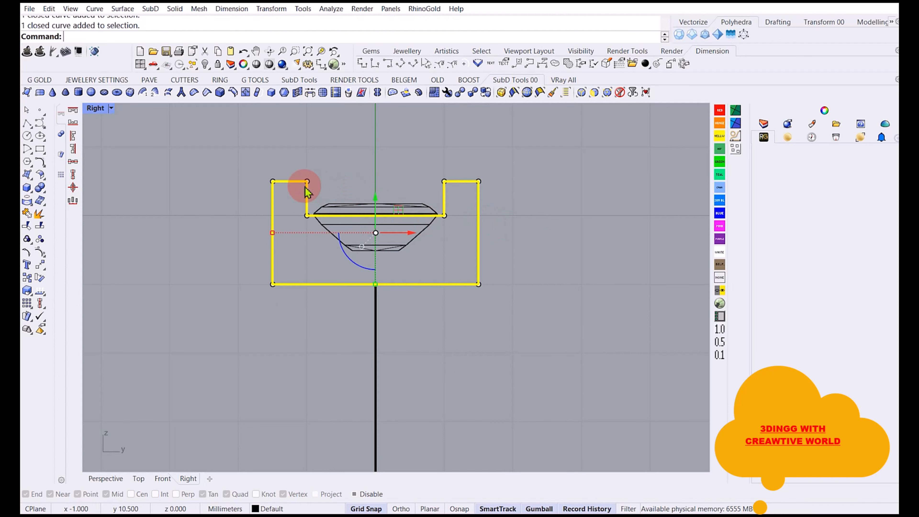
{"action": "right_click_drag", "start_coordinate": [330, 205], "coordinate": [315, 198]}
{"action": "left_click_drag", "start_coordinate": [279, 158], "coordinate": [310, 231]}
{"action": "scroll", "coordinate": [314, 192], "scroll_direction": "up", "scroll_amount": 5}
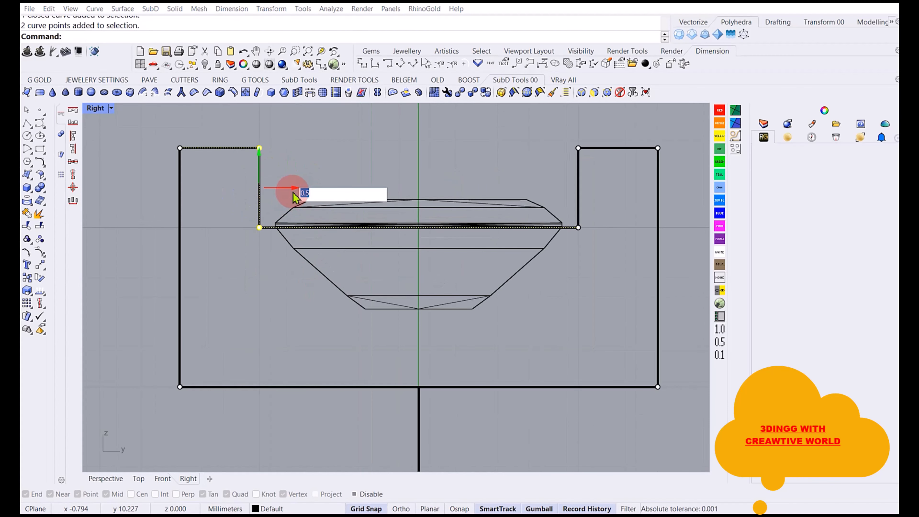
{"action": "key", "text": "Return"}
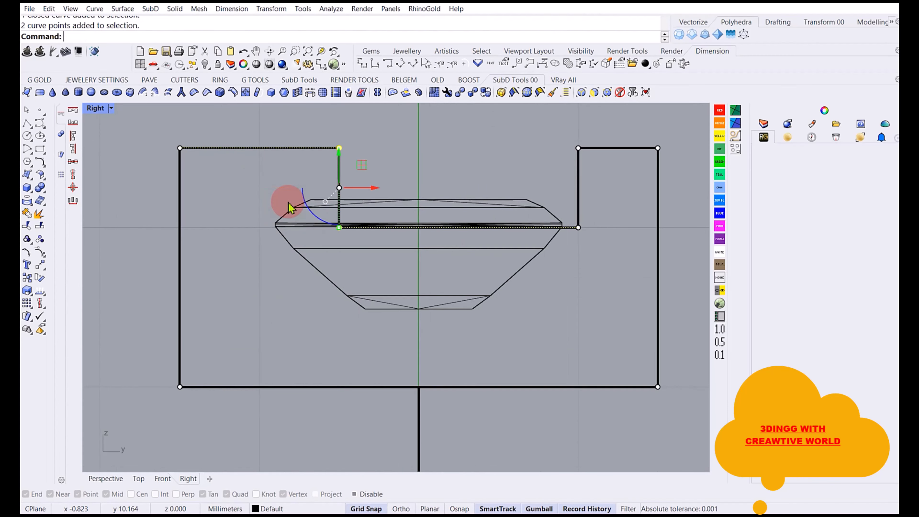
{"action": "key", "text": "ctrl+z"}
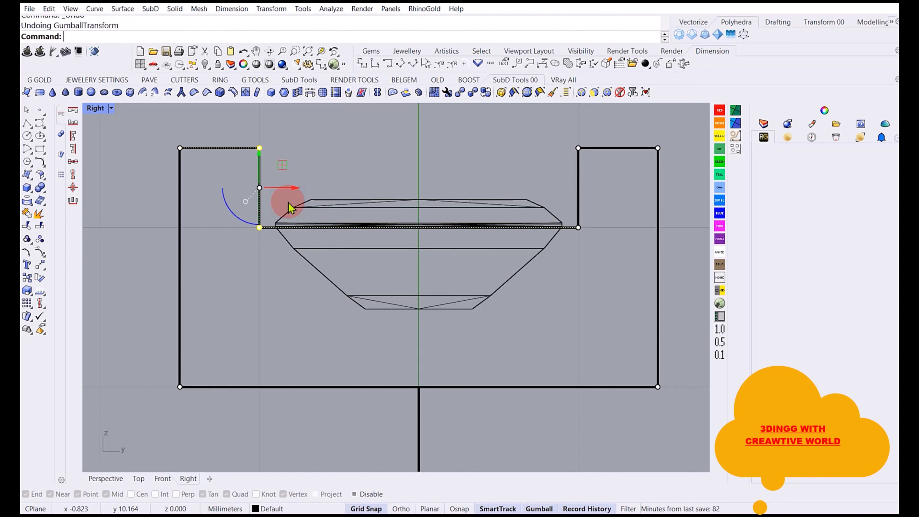
{"action": "left_click", "coordinate": [288, 194]}
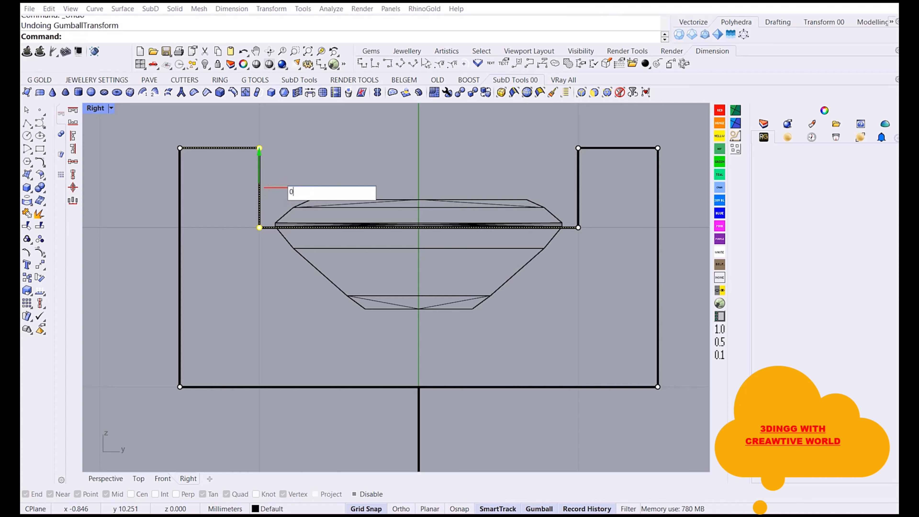
{"action": "type", "text": "0.2"}
{"action": "key", "text": "Return"}
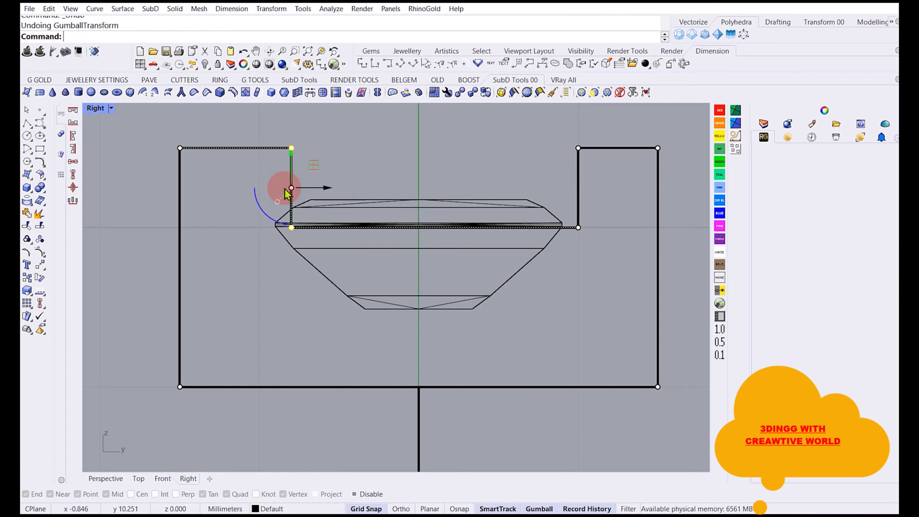
{"action": "key", "text": "Escape"}
Move the two control points of the notch's right wall 0.2 mm inward to match the left one.
{"action": "left_click_drag", "start_coordinate": [586, 175], "coordinate": [597, 247]}
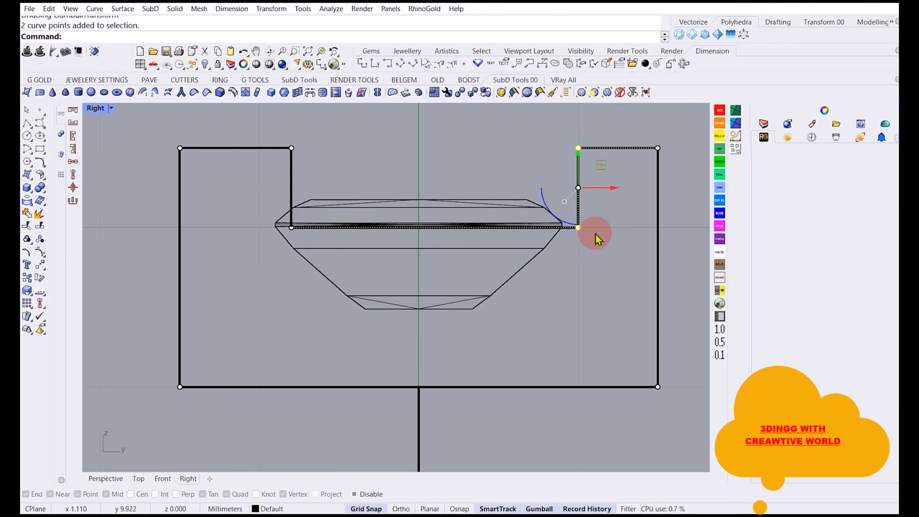
{"action": "mouse_move", "coordinate": [606, 188]}
{"action": "left_mouse_down"}
{"action": "mouse_move", "coordinate": [565, 126]}
{"action": "mouse_move", "coordinate": [598, 202]}
{"action": "left_mouse_up"}
{"action": "key", "text": "Escape"}
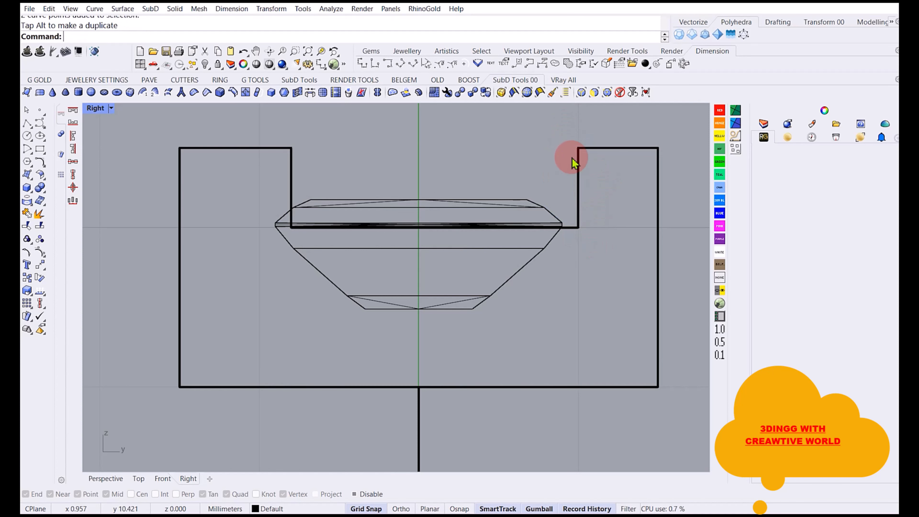
{"action": "left_click", "coordinate": [578, 176]}
{"action": "left_click_drag", "start_coordinate": [561, 132], "coordinate": [595, 279]}
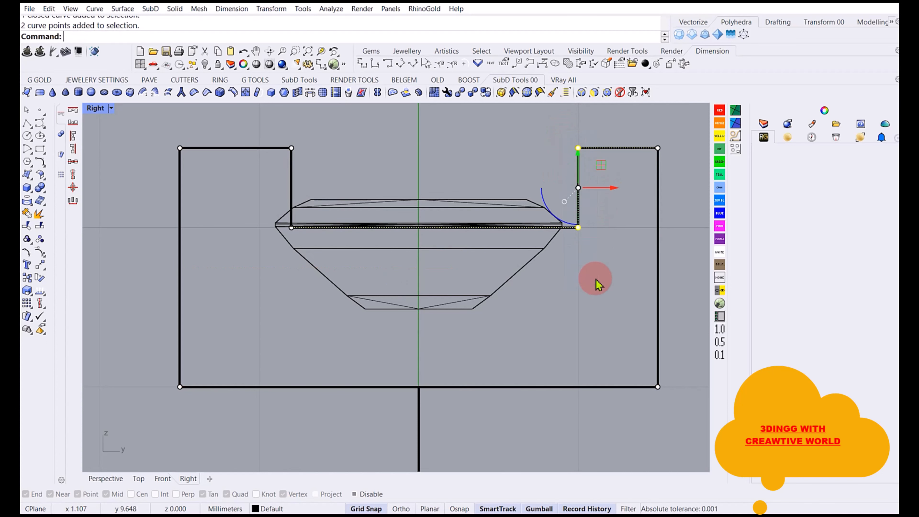
{"action": "left_click", "coordinate": [605, 191]}
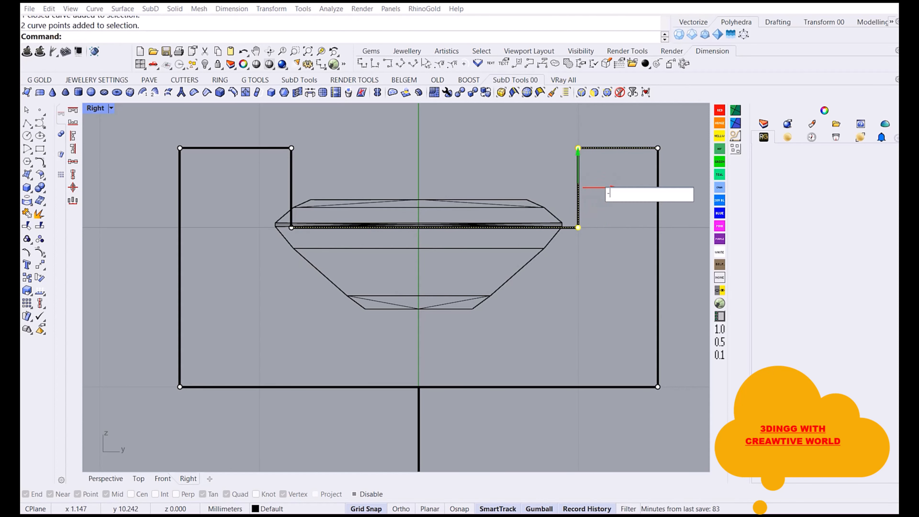
{"action": "key", "text": "Return"}
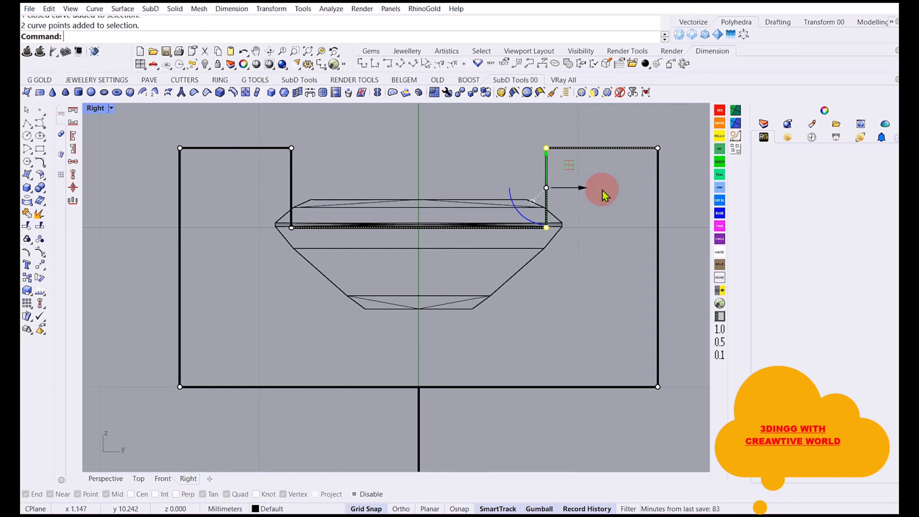
Examine the overlap between the gem's girdle and both inner walls of the channel notch.
{"action": "scroll", "coordinate": [400, 169], "scroll_direction": "down", "scroll_amount": 5}
{"action": "scroll", "coordinate": [464, 192], "scroll_direction": "up", "scroll_amount": 4}
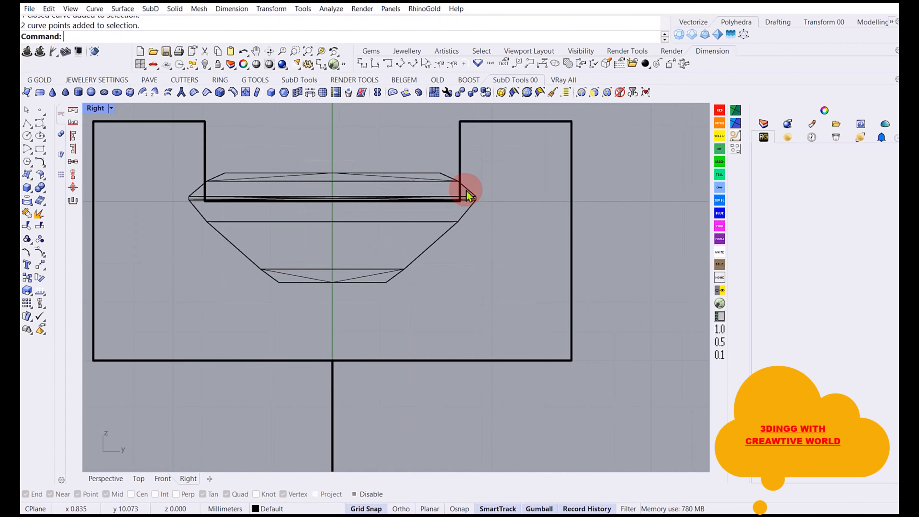
{"action": "left_click", "coordinate": [444, 209]}
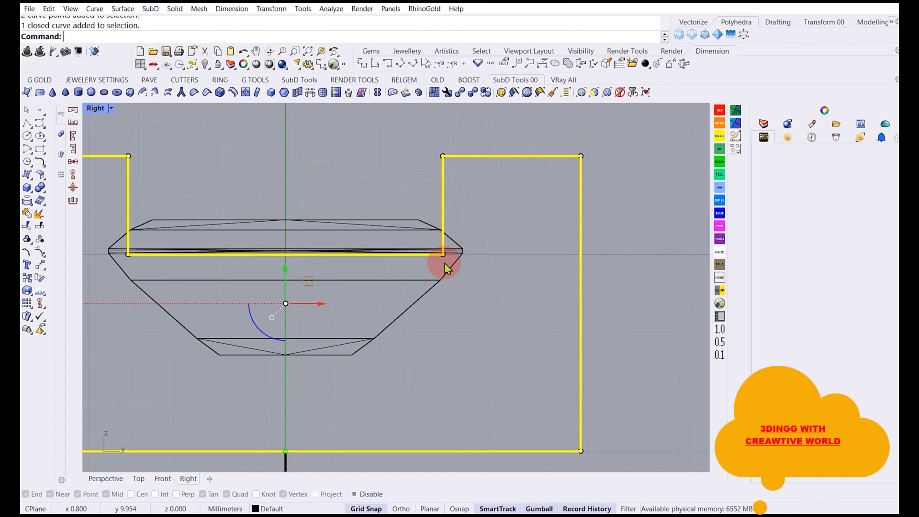
{"action": "scroll", "coordinate": [441, 253], "scroll_direction": "up", "scroll_amount": 3}
{"action": "left_click", "coordinate": [431, 213]}
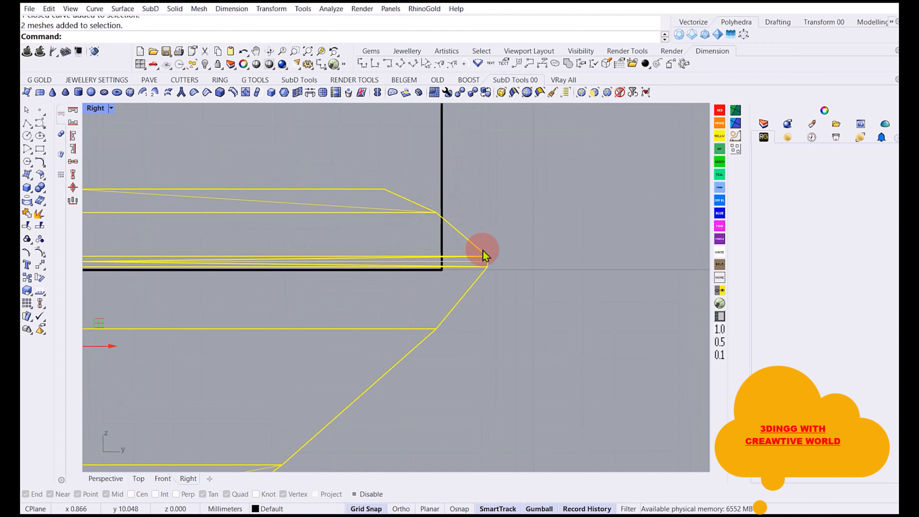
{"action": "scroll", "coordinate": [458, 243], "scroll_direction": "down", "scroll_amount": 4}
{"action": "right_click_drag", "start_coordinate": [142, 241], "coordinate": [207, 245]}
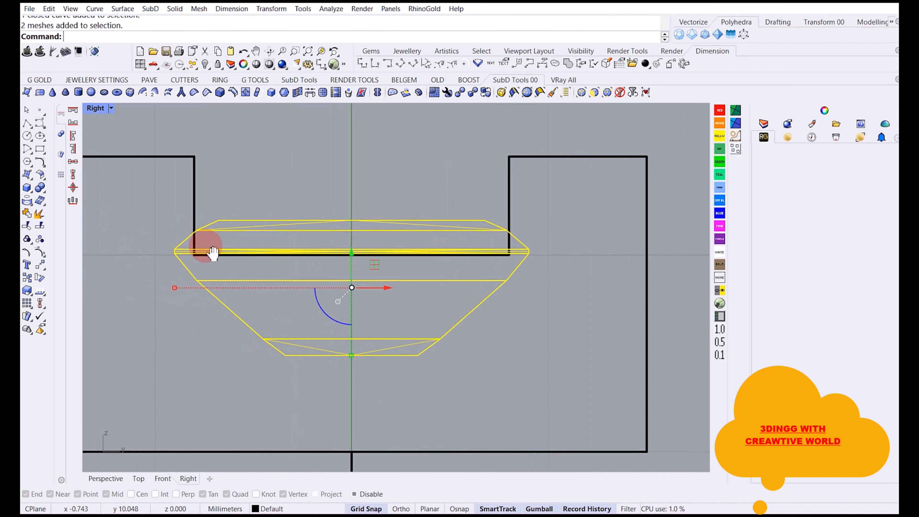
{"action": "scroll", "coordinate": [216, 246], "scroll_direction": "down", "scroll_amount": 2}
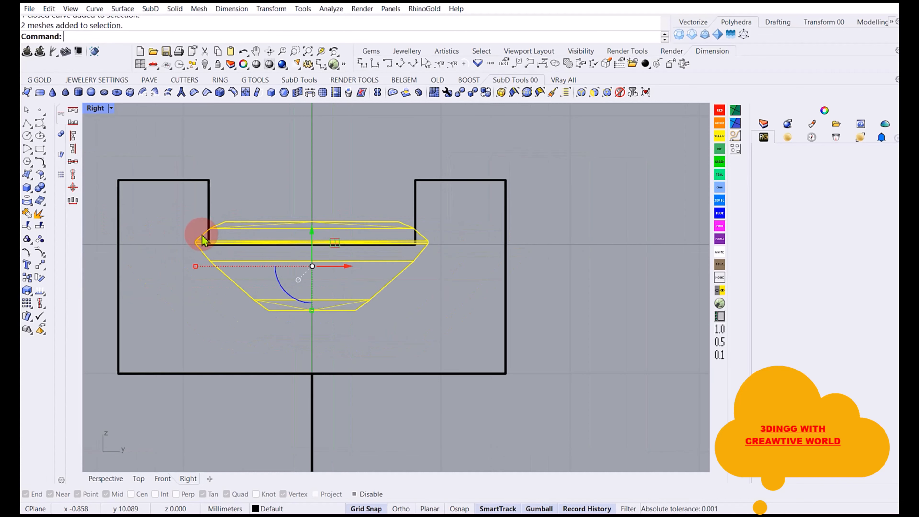
{"action": "left_click", "coordinate": [207, 181]}
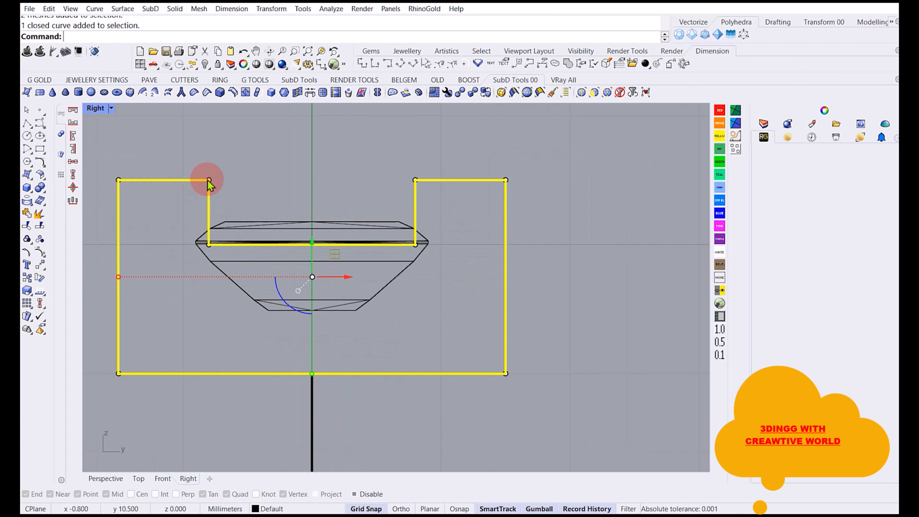
{"action": "left_click", "coordinate": [212, 156]}
{"action": "left_click_drag", "start_coordinate": [402, 157], "coordinate": [436, 285]}
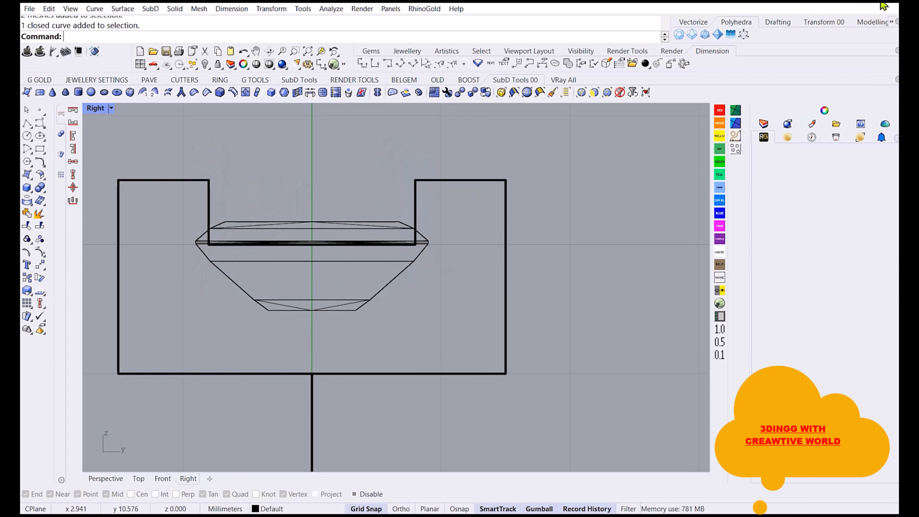
Outline both places where the notch walls overlap the gem's edges with red freehand screen annotations.
{"action": "left_click", "coordinate": [893, 82]}
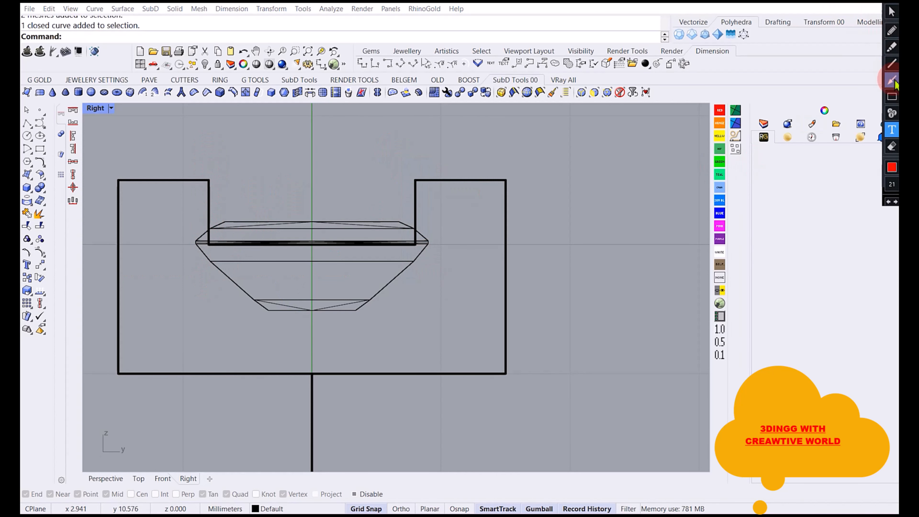
{"action": "left_click", "coordinate": [892, 32]}
{"action": "mouse_move", "coordinate": [199, 151]}
{"action": "left_mouse_down"}
{"action": "mouse_move", "coordinate": [242, 267]}
{"action": "mouse_move", "coordinate": [189, 152]}
{"action": "left_mouse_up"}
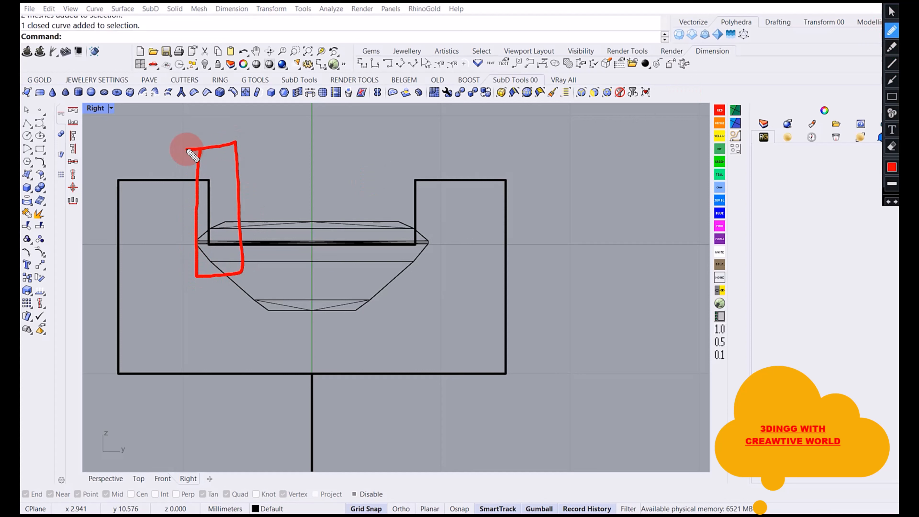
{"action": "mouse_move", "coordinate": [420, 152]}
{"action": "left_mouse_down"}
{"action": "mouse_move", "coordinate": [382, 251]}
{"action": "mouse_move", "coordinate": [435, 131]}
{"action": "left_mouse_up"}
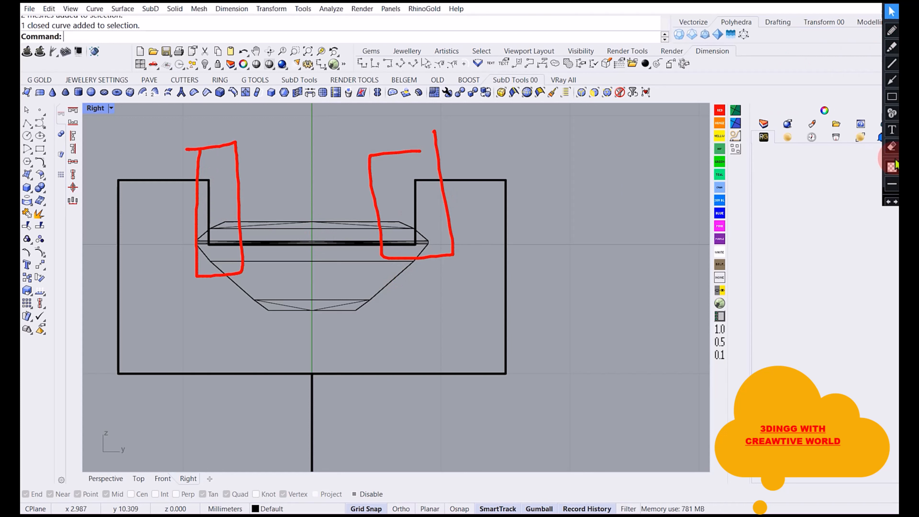
Erase the red freehand annotations over the channel profile and return to the normal pointer.
{"action": "double_click", "coordinate": [894, 148]}
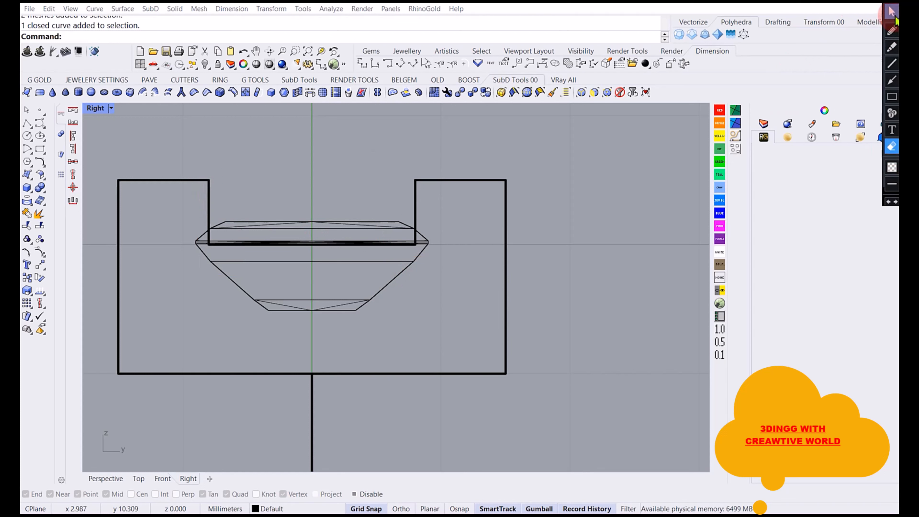
{"action": "left_click", "coordinate": [893, 14]}
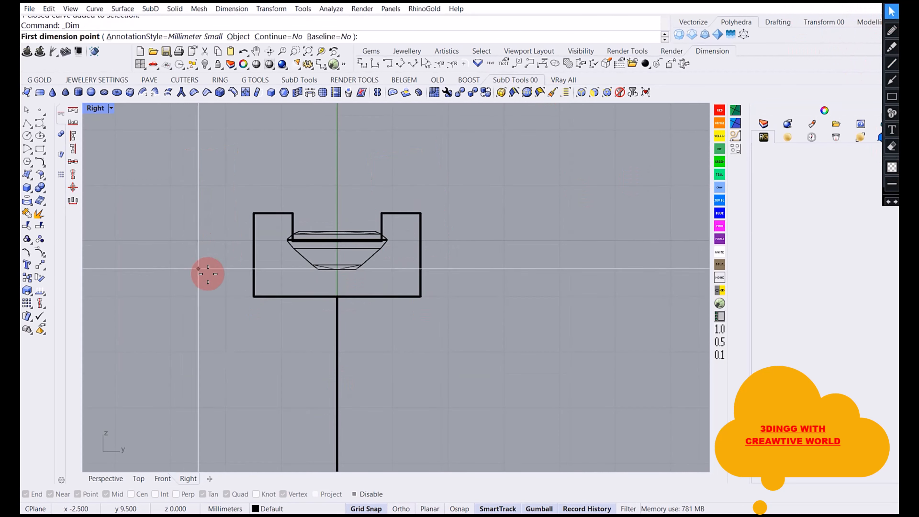
Dimension the channel profile's overall height beside its left edge.
{"action": "left_click", "coordinate": [253, 296]}
{"action": "left_click", "coordinate": [248, 216]}
{"action": "left_click", "coordinate": [193, 219]}
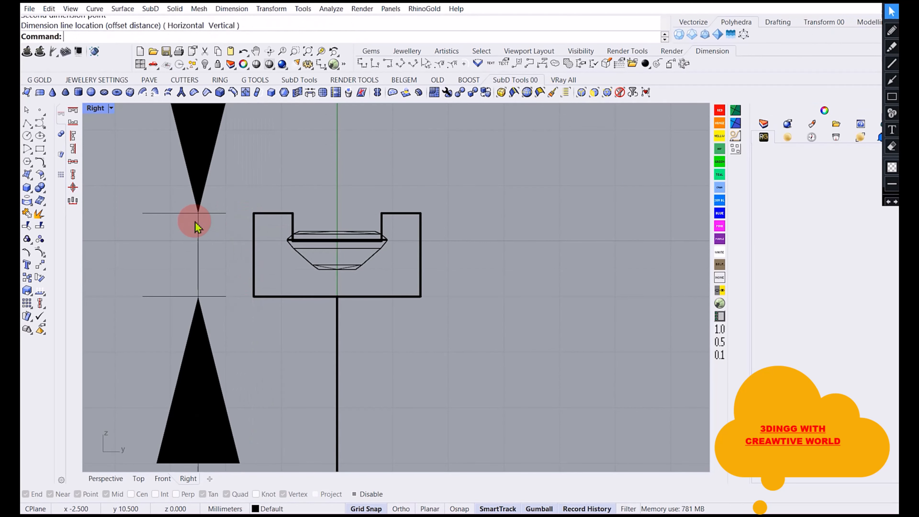
{"action": "scroll", "coordinate": [294, 329], "scroll_direction": "up", "scroll_amount": 1}
{"action": "scroll", "coordinate": [293, 329], "scroll_direction": "down", "scroll_amount": 4}
{"action": "scroll", "coordinate": [295, 329], "scroll_direction": "down", "scroll_amount": 6}
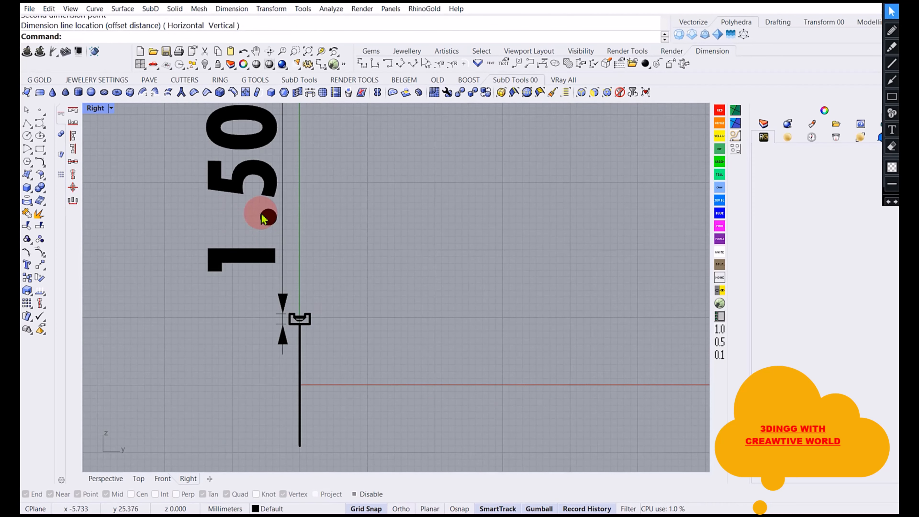
Try to scale down the height dimension beside the profile, undo the scaling, and delete the dimension.
{"action": "left_click", "coordinate": [266, 207]}
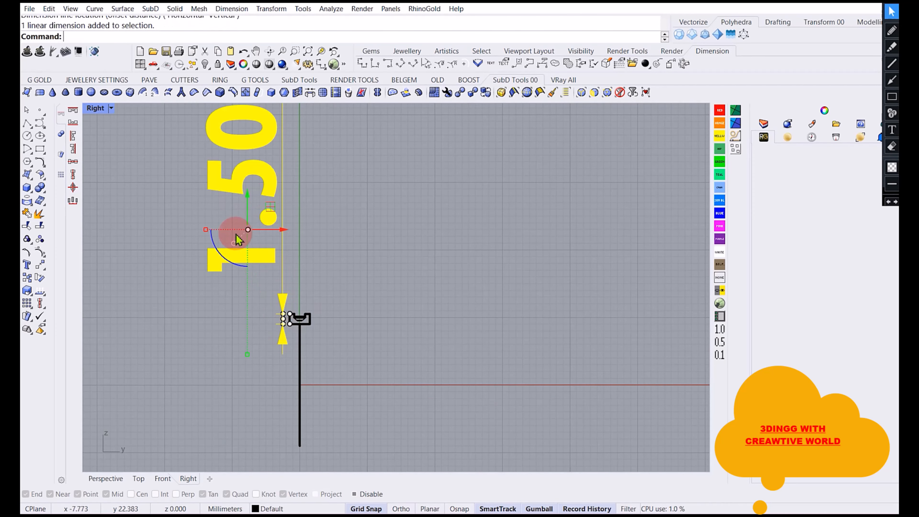
{"action": "left_click_drag", "start_coordinate": [248, 354], "coordinate": [264, 284]}
{"action": "right_click_drag", "start_coordinate": [265, 277], "coordinate": [268, 330]}
{"action": "key", "text": "ctrl+z"}
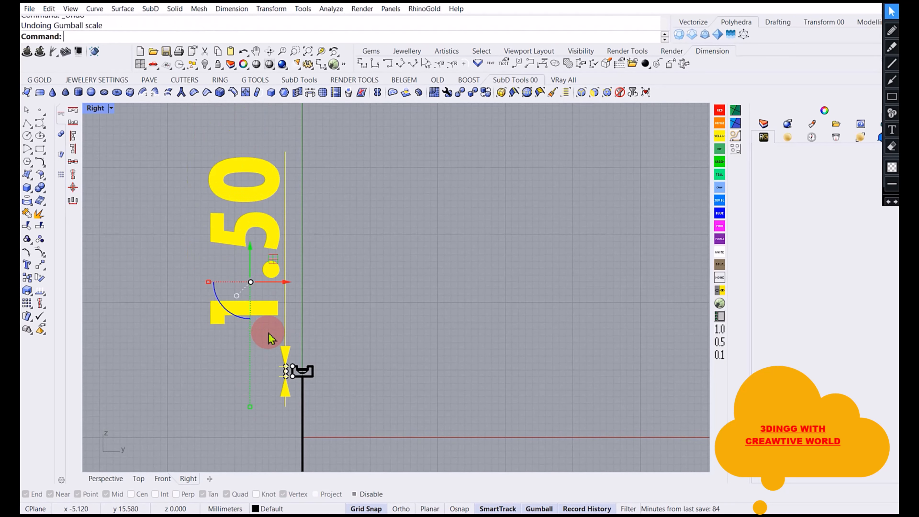
{"action": "key", "text": "Delete"}
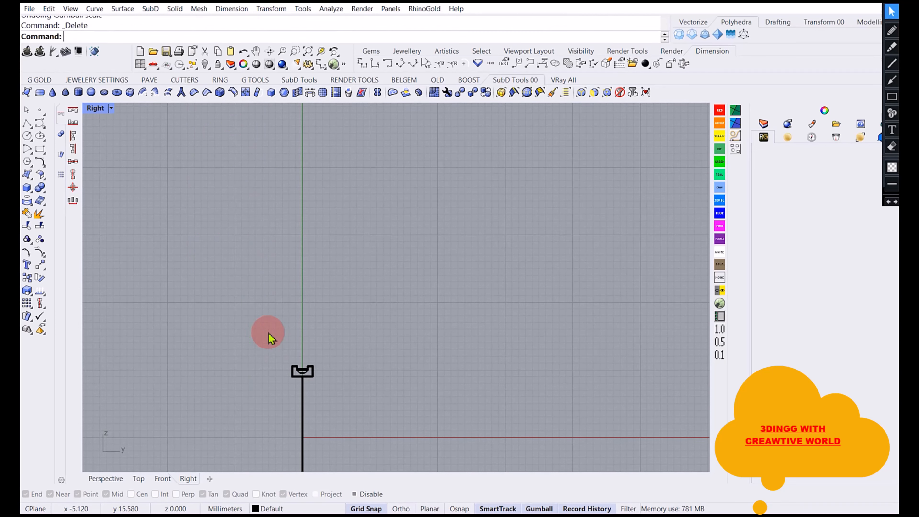
Dimension the channel profile's overall width below its bottom edge.
{"action": "scroll", "coordinate": [286, 384], "scroll_direction": "up", "scroll_amount": 18}
{"action": "right_click", "coordinate": [311, 364]}
{"action": "left_click", "coordinate": [294, 343]}
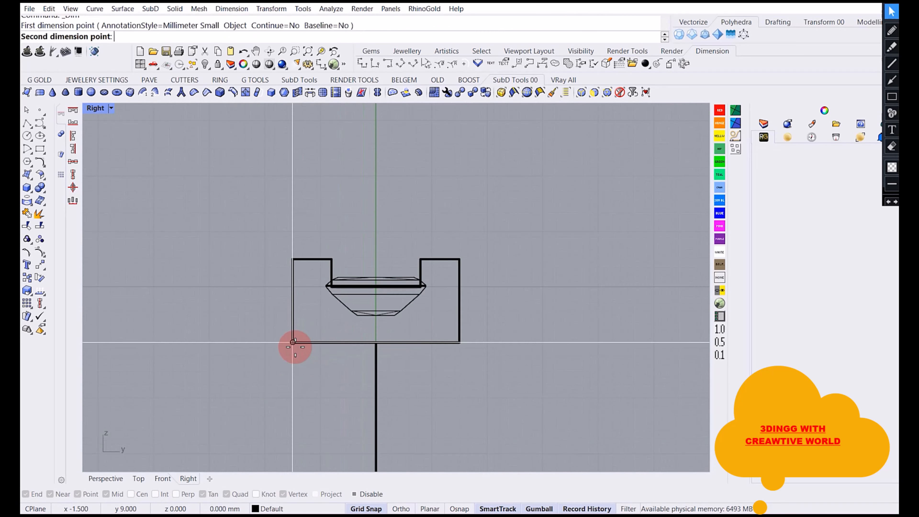
{"action": "left_click", "coordinate": [460, 342]}
{"action": "left_click", "coordinate": [444, 397]}
{"action": "scroll", "coordinate": [307, 318], "scroll_direction": "down", "scroll_amount": 5}
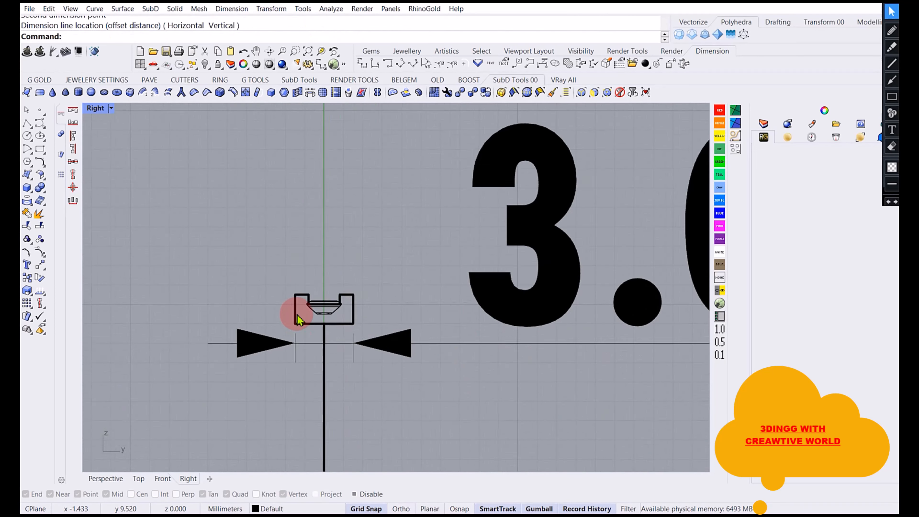
{"action": "scroll", "coordinate": [404, 335], "scroll_direction": "down", "scroll_amount": 1}
{"action": "right_click_drag", "start_coordinate": [404, 335], "coordinate": [332, 338]}
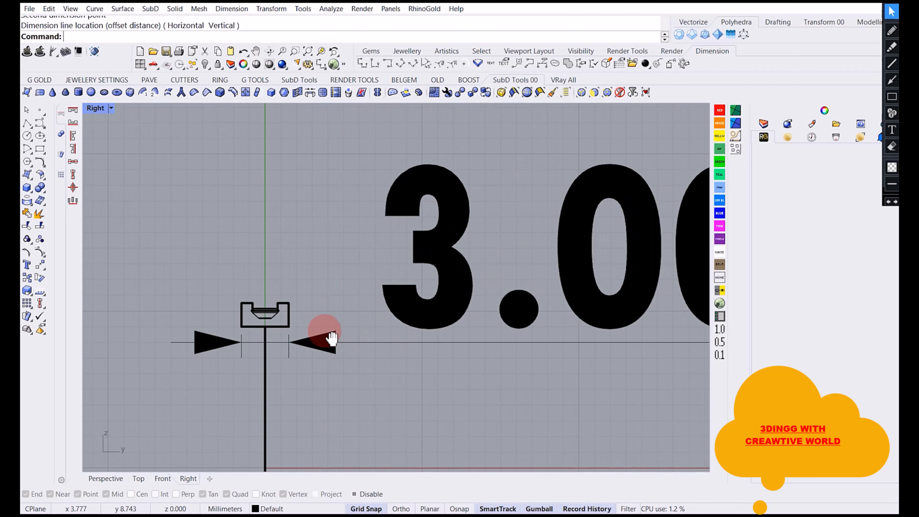
Dimension the channel profile's overall height beside its right edge.
{"action": "right_click", "coordinate": [273, 333]}
{"action": "left_click", "coordinate": [289, 327]}
{"action": "left_click", "coordinate": [288, 303]}
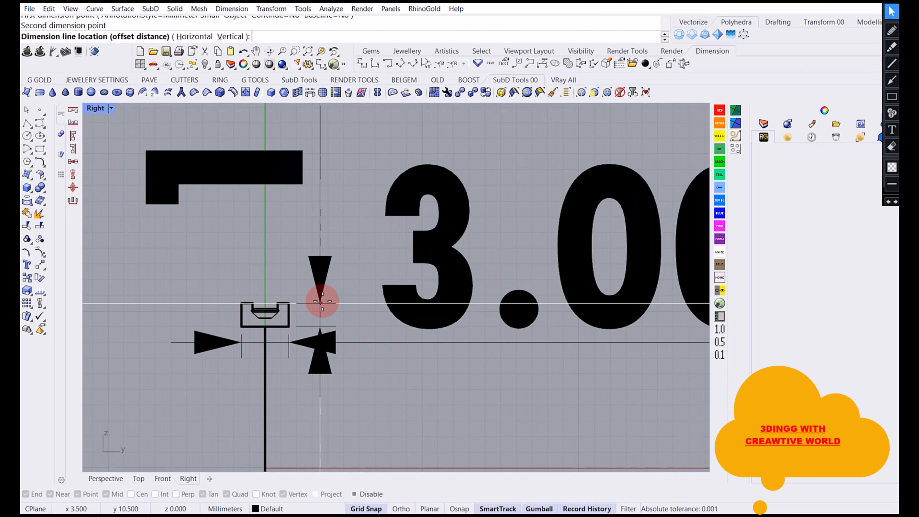
{"action": "left_click", "coordinate": [319, 308]}
{"action": "scroll", "coordinate": [345, 363], "scroll_direction": "down", "scroll_amount": 3}
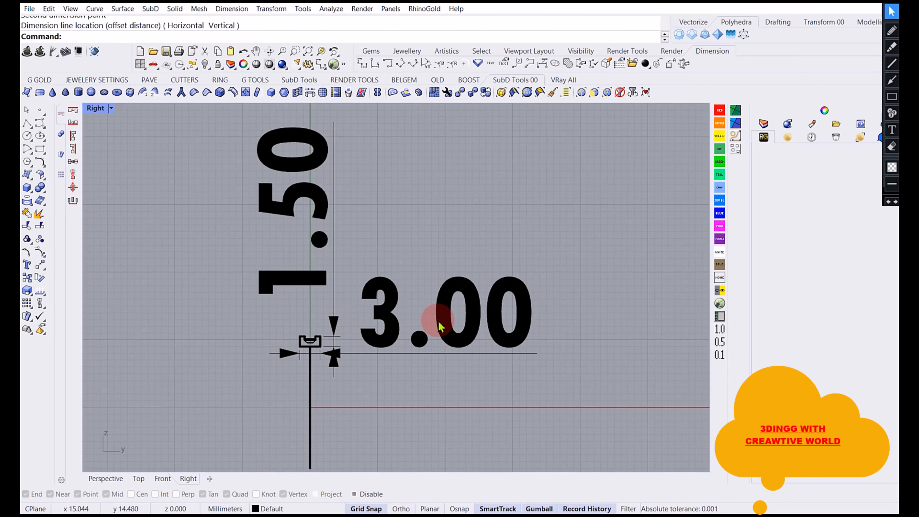
{"action": "scroll", "coordinate": [327, 340], "scroll_direction": "up", "scroll_amount": 4}
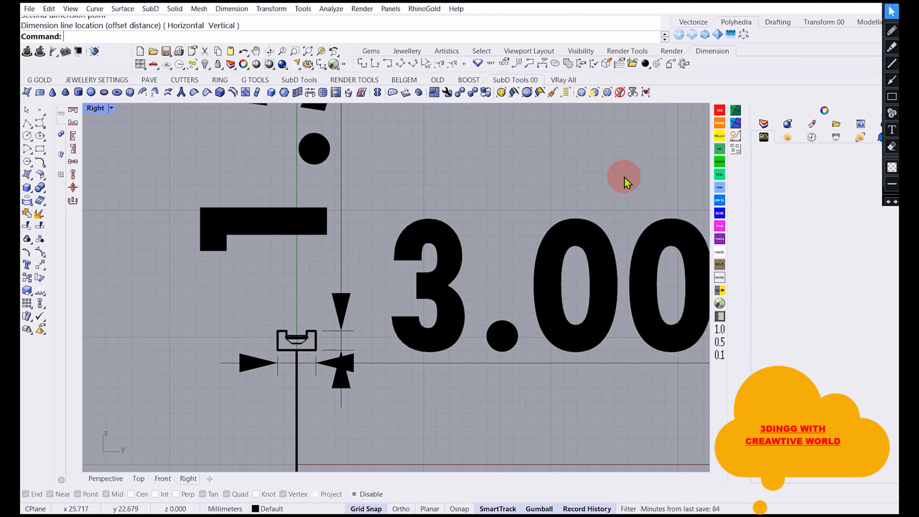
Delete the width and height dimensions from the channel profile.
{"action": "left_click", "coordinate": [381, 308]}
{"action": "key", "text": "Delete"}
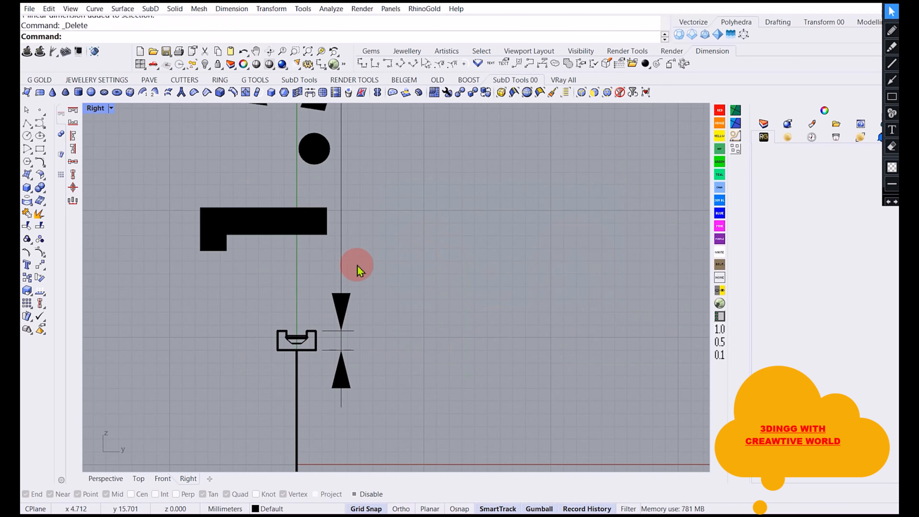
{"action": "left_click", "coordinate": [253, 221]}
{"action": "key", "text": "Delete"}
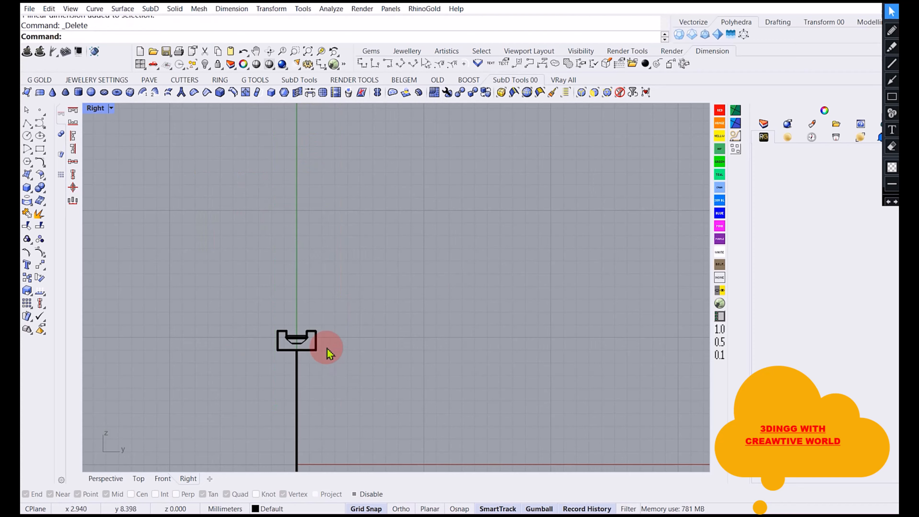
Round all corners of the closed channel profile curve with a 0.2 mm fillet radius.
{"action": "scroll", "coordinate": [318, 344], "scroll_direction": "up", "scroll_amount": 5}
{"action": "scroll", "coordinate": [319, 282], "scroll_direction": "down", "scroll_amount": 2}
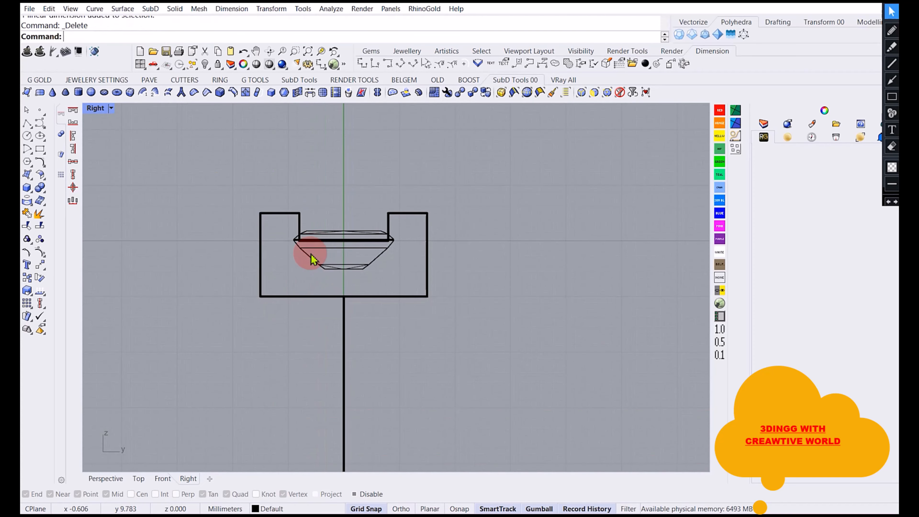
{"action": "left_click", "coordinate": [295, 288]}
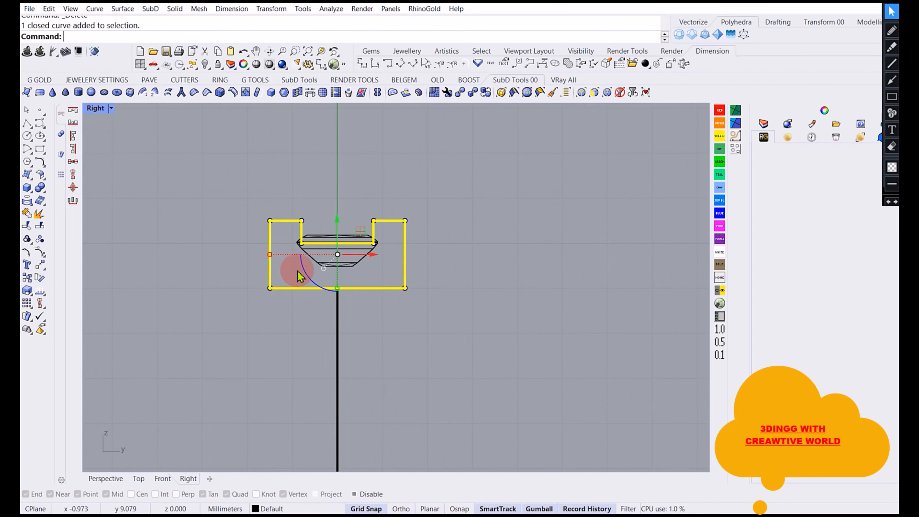
{"action": "scroll", "coordinate": [298, 253], "scroll_direction": "up", "scroll_amount": 4}
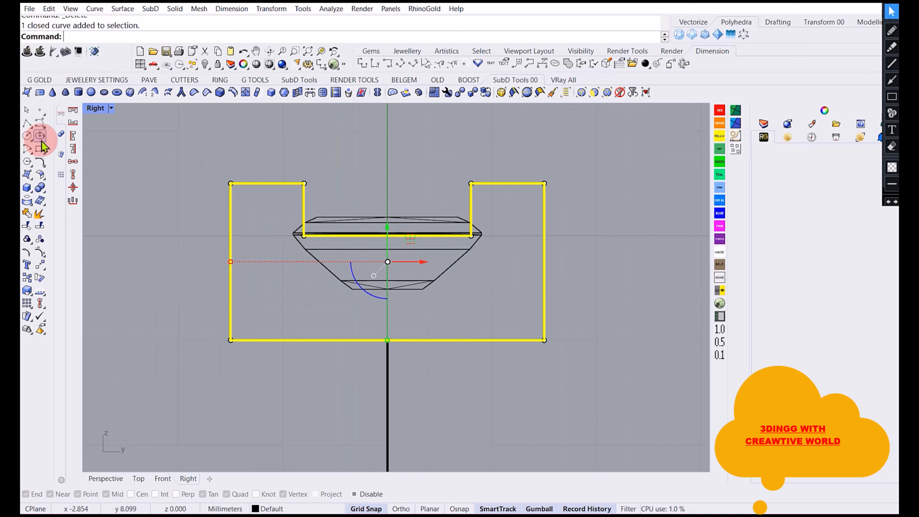
{"action": "left_click", "coordinate": [49, 165]}
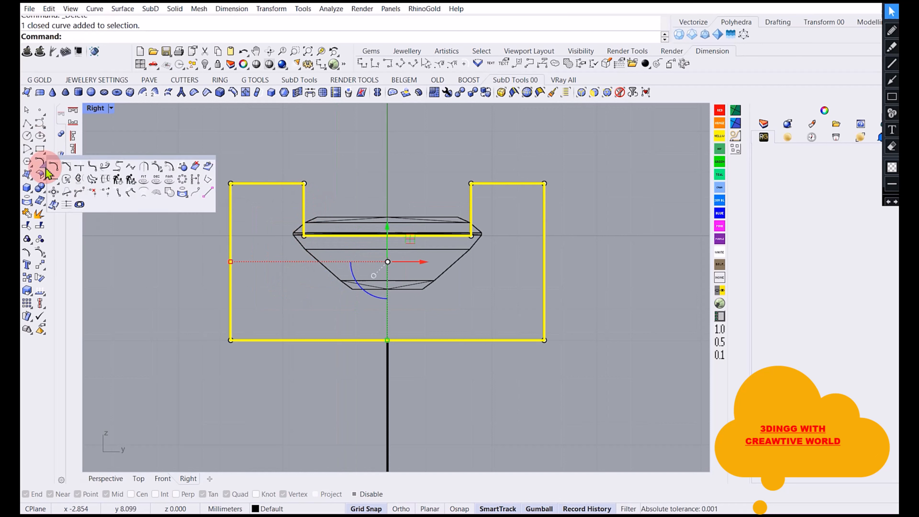
{"action": "left_click", "coordinate": [92, 166]}
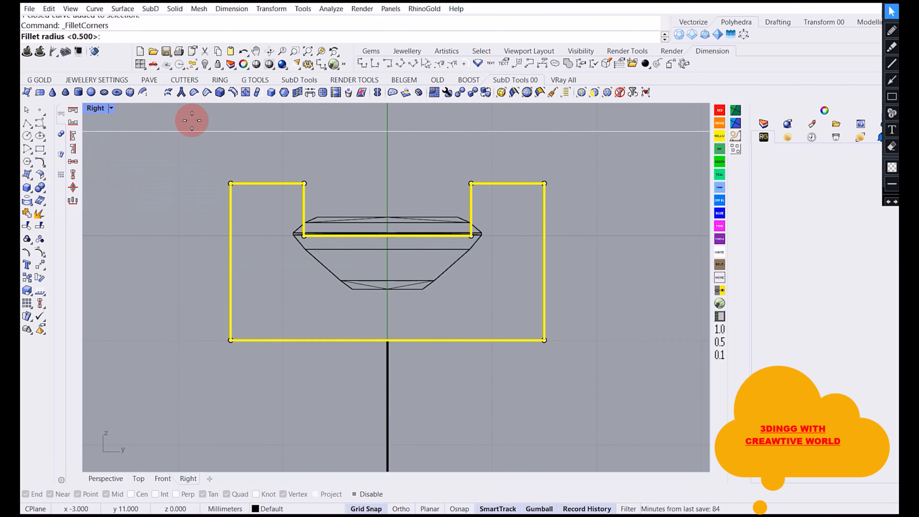
{"action": "type", "text": "0."}
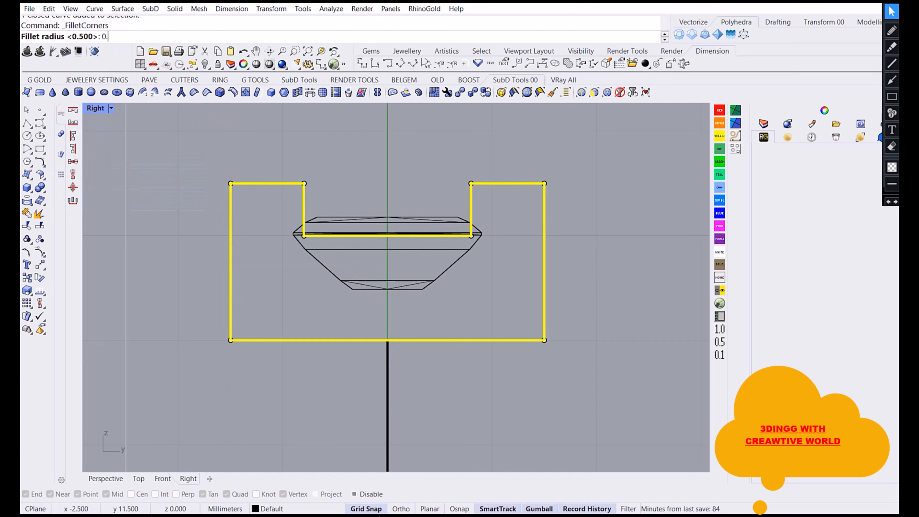
{"action": "type", "text": "2"}
{"action": "key", "text": "Return"}
{"action": "left_click", "coordinate": [180, 268]}
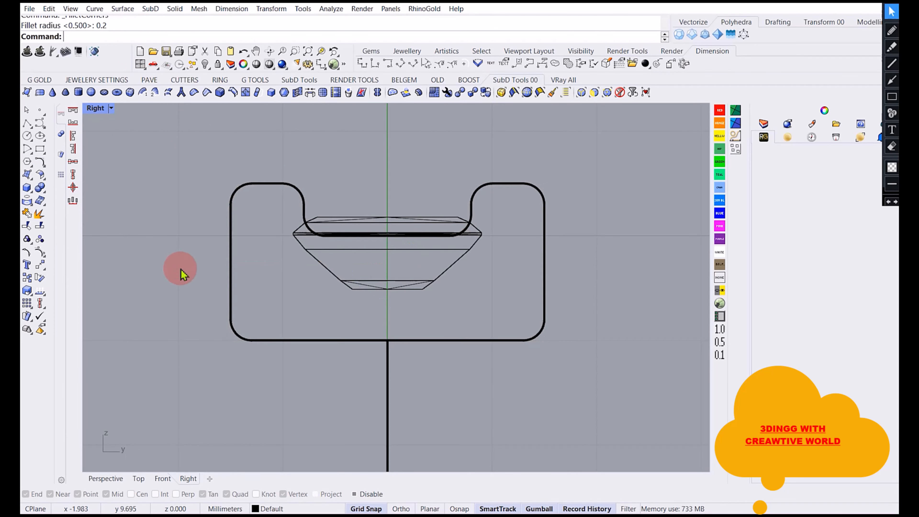
Rebuild the filleted channel profile curve with 65 points and degree 3, deleting the input.
{"action": "left_click", "coordinate": [476, 192]}
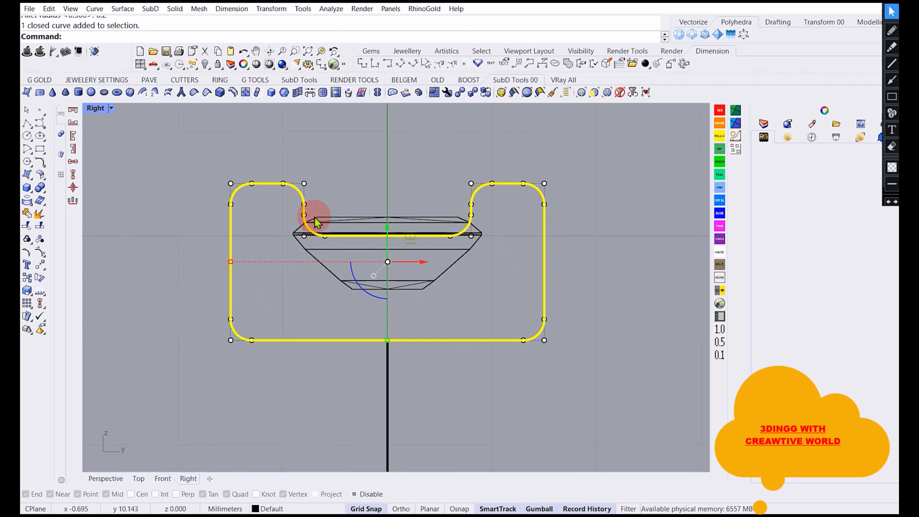
{"action": "left_click", "coordinate": [365, 170]}
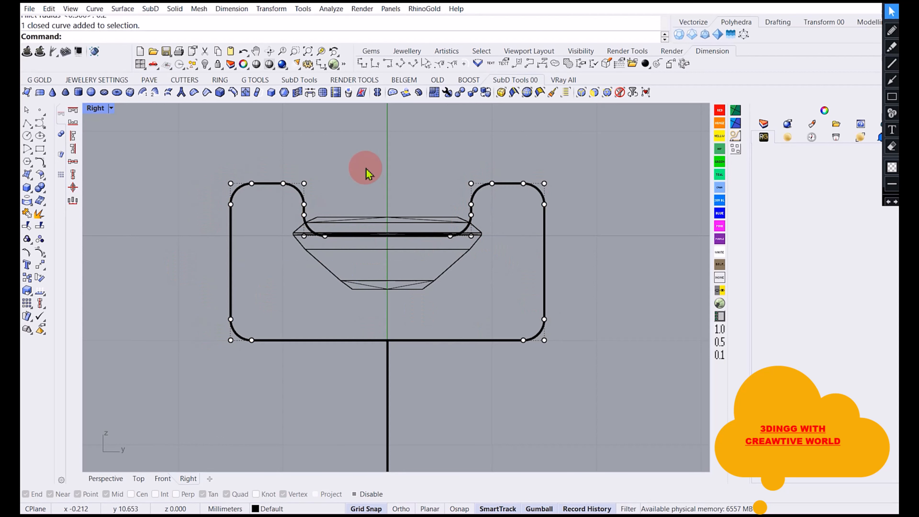
{"action": "left_click", "coordinate": [296, 202]}
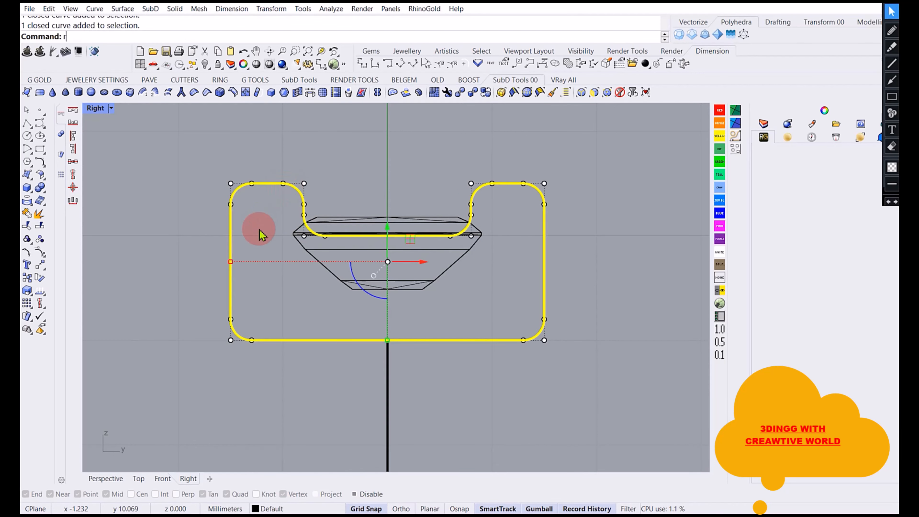
{"action": "type", "text": "re"}
{"action": "key", "text": "Return"}
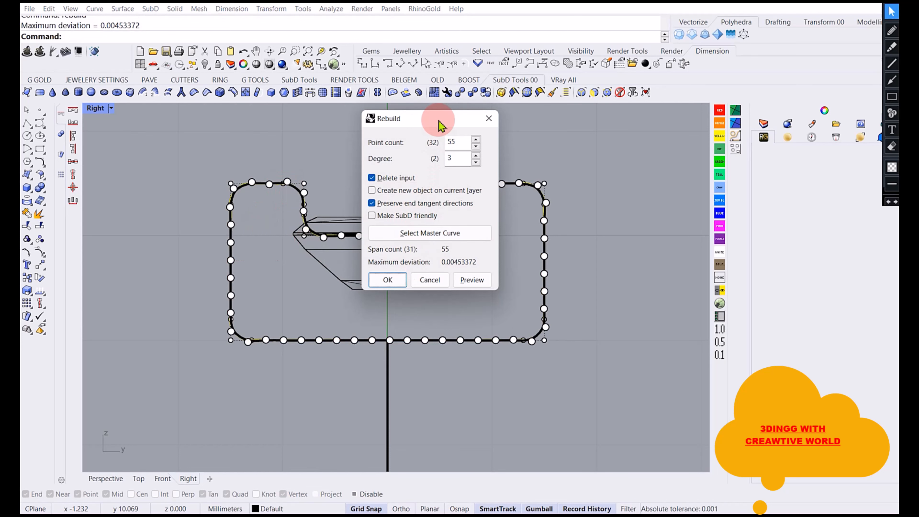
{"action": "left_click_drag", "start_coordinate": [436, 122], "coordinate": [649, 198]}
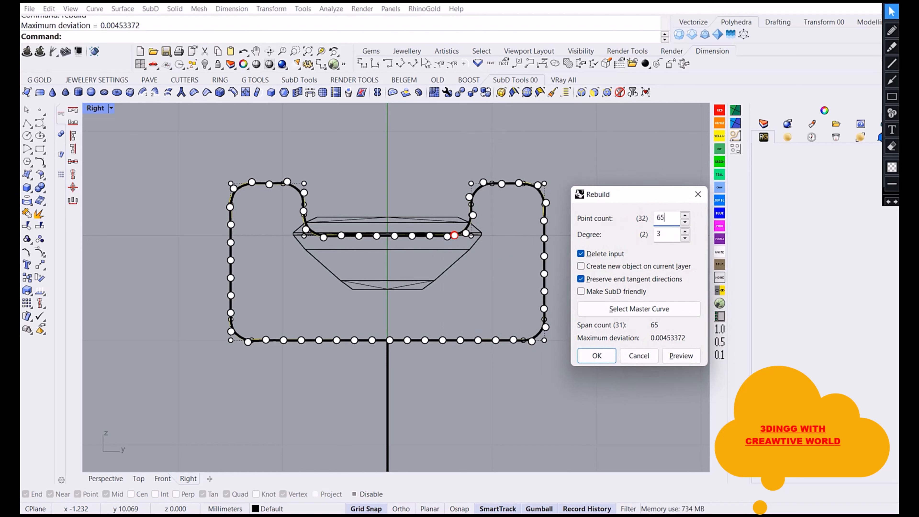
{"action": "left_click", "coordinate": [597, 356]}
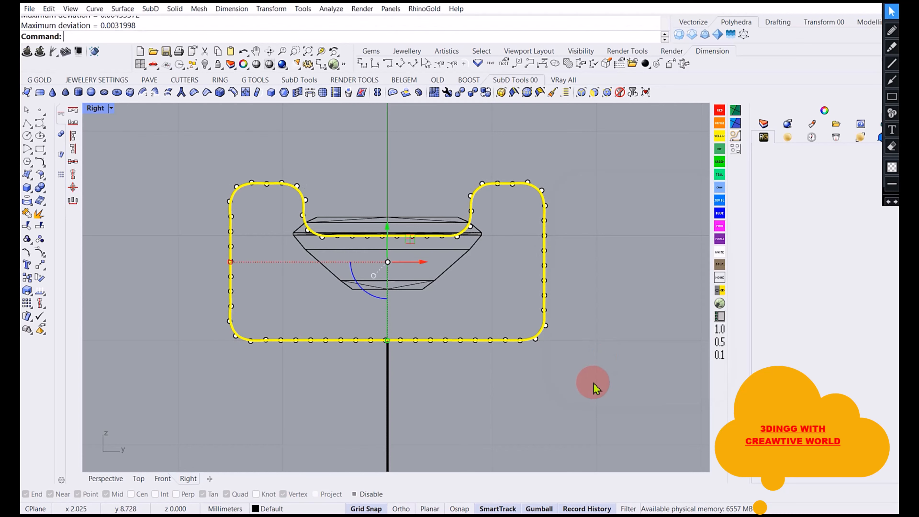
Inspect the rebuilt channel profile's control points and undo the rebuild.
{"action": "left_click", "coordinate": [376, 188]}
{"action": "left_click", "coordinate": [298, 200]}
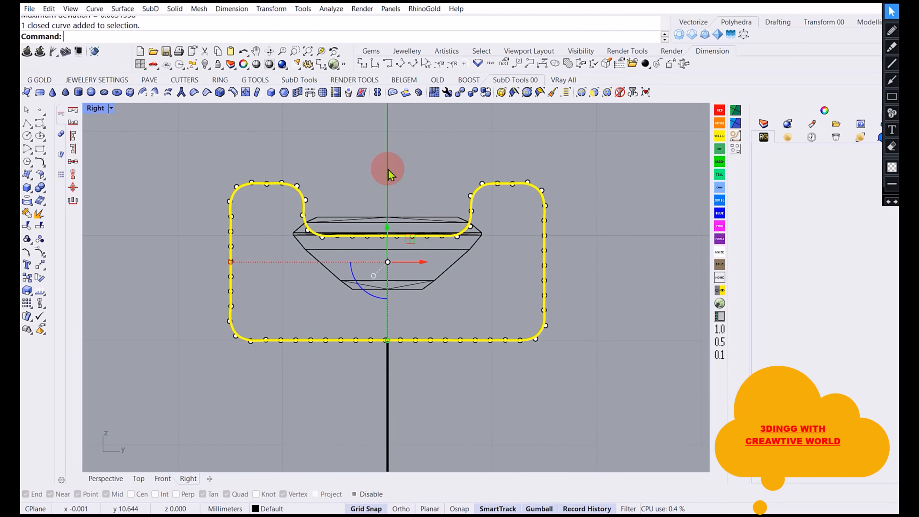
{"action": "left_click", "coordinate": [387, 174]}
{"action": "key", "text": "ctrl+z"}
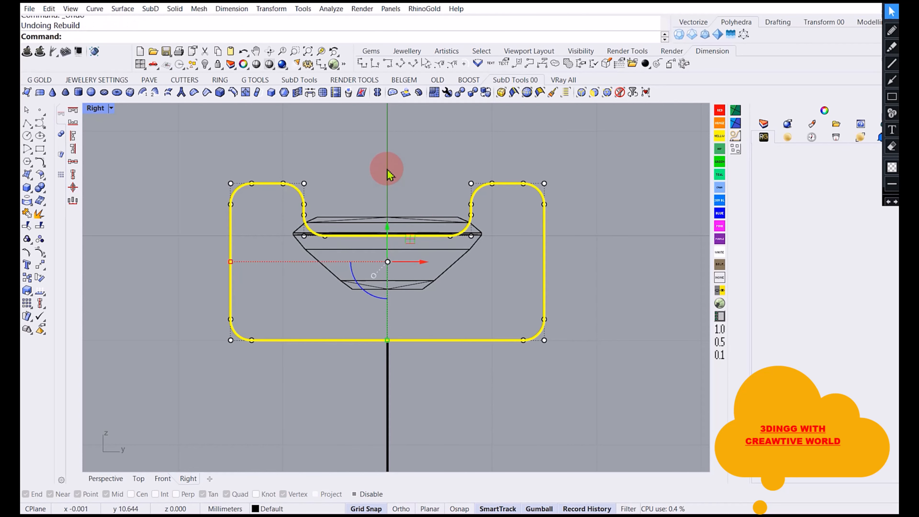
{"action": "left_click", "coordinate": [386, 173]}
Check the channel profile in the Right view and return to the four-viewport layout.
{"action": "scroll", "coordinate": [282, 204], "scroll_direction": "down", "scroll_amount": 3}
{"action": "left_click", "coordinate": [280, 189]}
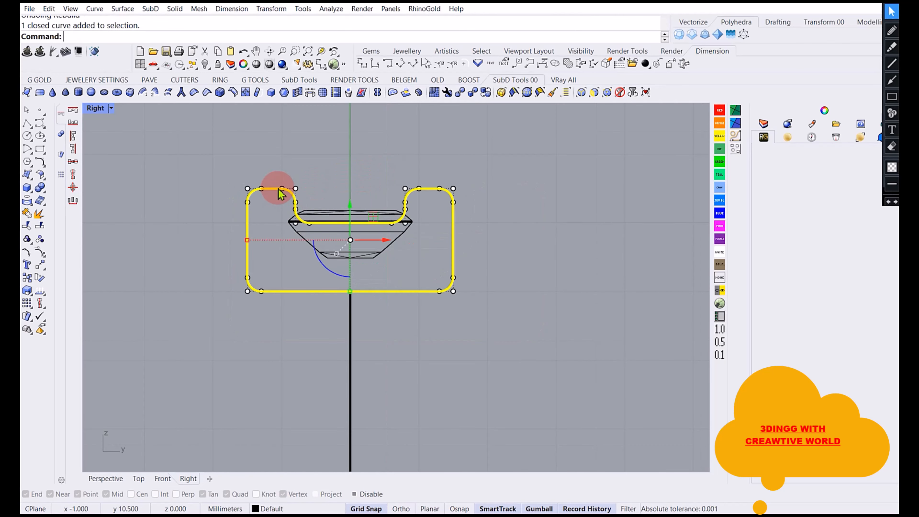
{"action": "double_click", "coordinate": [95, 109]}
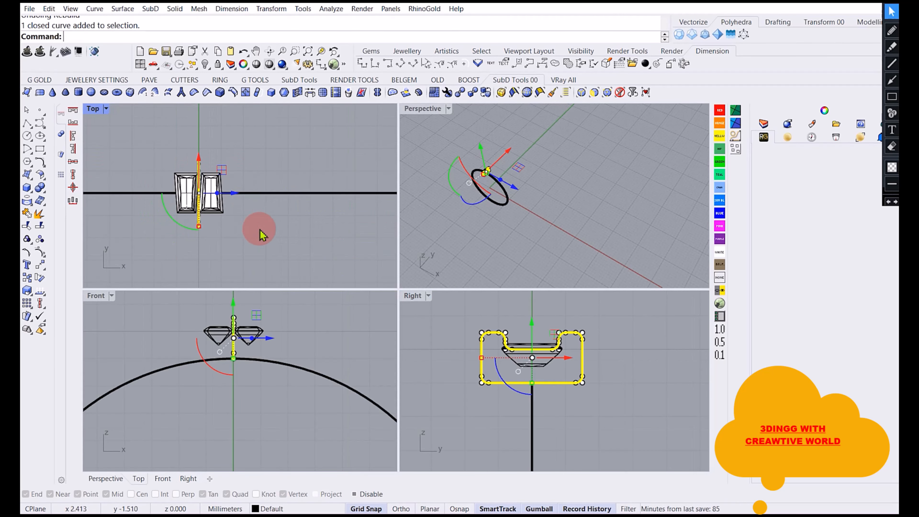
{"action": "left_click", "coordinate": [253, 217]}
{"action": "scroll", "coordinate": [253, 215], "scroll_direction": "down", "scroll_amount": 3}
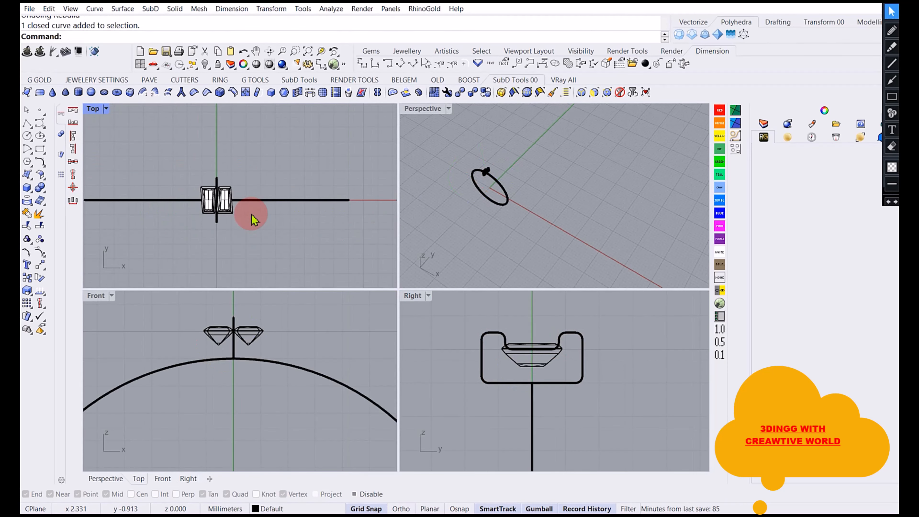
Polar-array the two tapered baguette gems around the origin in the Front view, with 29 items over 360 degrees.
{"action": "left_click", "coordinate": [245, 340]}
{"action": "scroll", "coordinate": [242, 344], "scroll_direction": "down", "scroll_amount": 7}
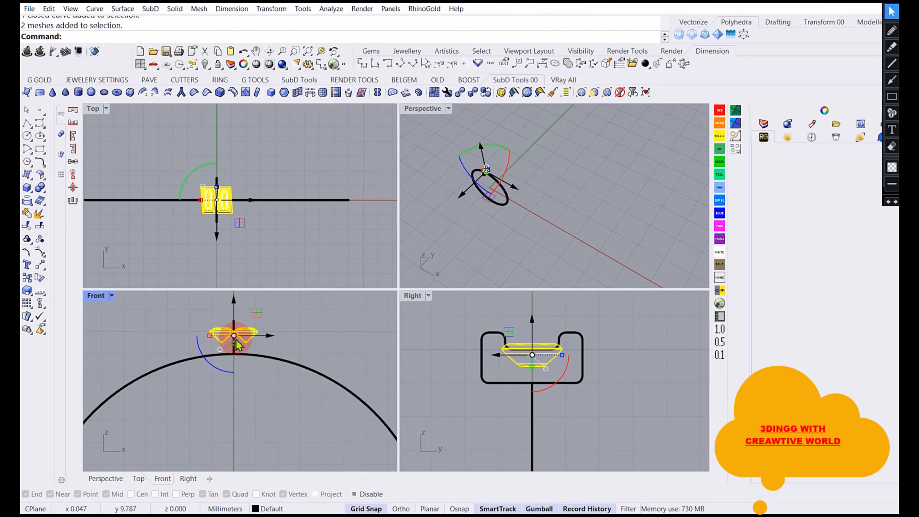
{"action": "mouse_move", "coordinate": [247, 369]}
{"action": "right_mouse_down"}
{"action": "mouse_move", "coordinate": [245, 322]}
{"action": "mouse_move", "coordinate": [241, 361]}
{"action": "right_mouse_up"}
{"action": "scroll", "coordinate": [212, 331], "scroll_direction": "down", "scroll_amount": 2}
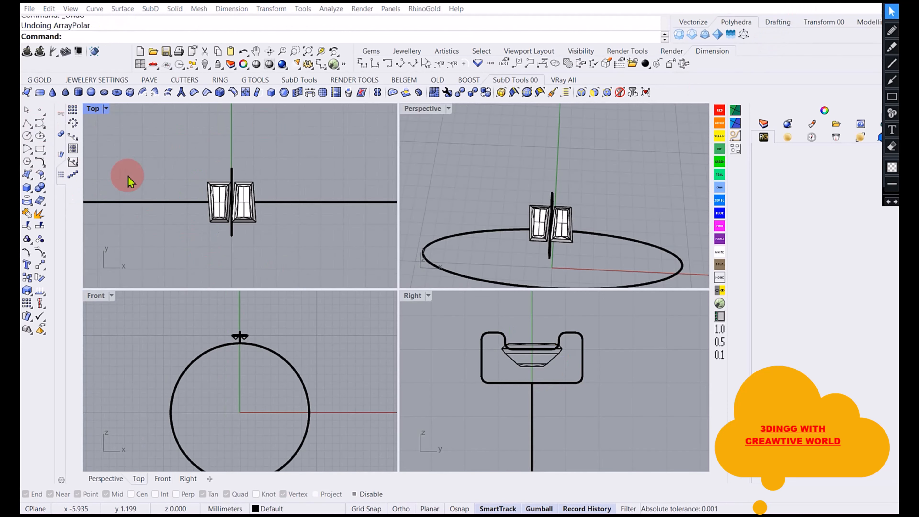
{"action": "left_click", "coordinate": [216, 213]}
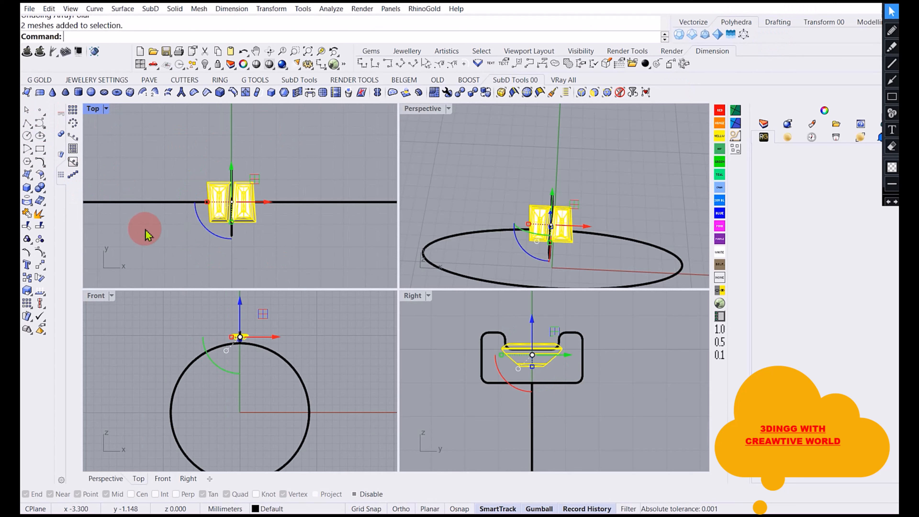
{"action": "left_click", "coordinate": [73, 123]}
{"action": "right_click", "coordinate": [278, 380]}
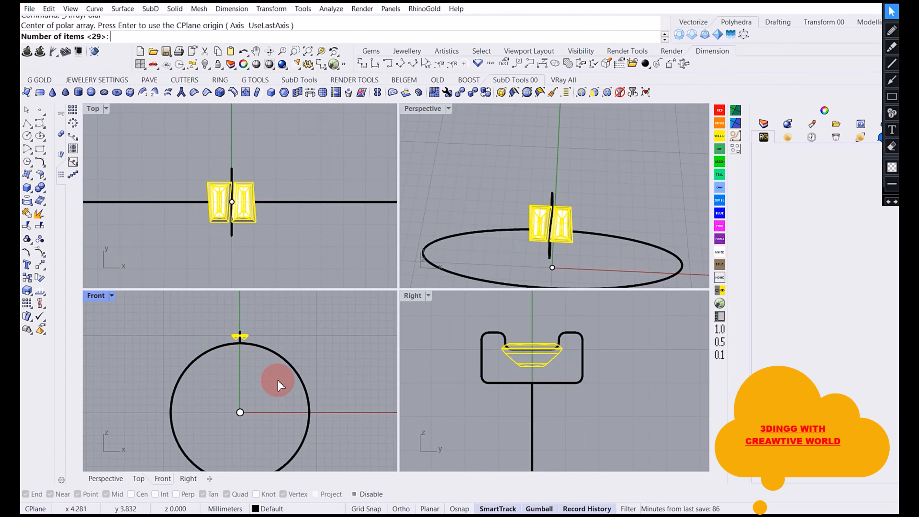
{"action": "right_click", "coordinate": [282, 334]}
{"action": "right_click", "coordinate": [285, 337]}
{"action": "right_click", "coordinate": [384, 314]}
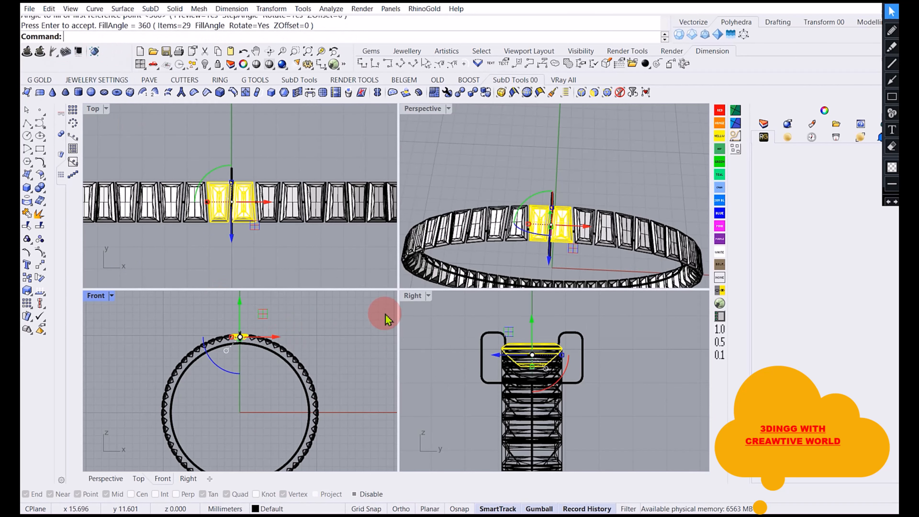
Measure the gap between two adjacent arrayed gems with a horizontal dimension in the Top view and delete that dimension.
{"action": "right_click_drag", "start_coordinate": [612, 199], "coordinate": [576, 203]}
{"action": "scroll", "coordinate": [576, 203], "scroll_direction": "up", "scroll_amount": 5}
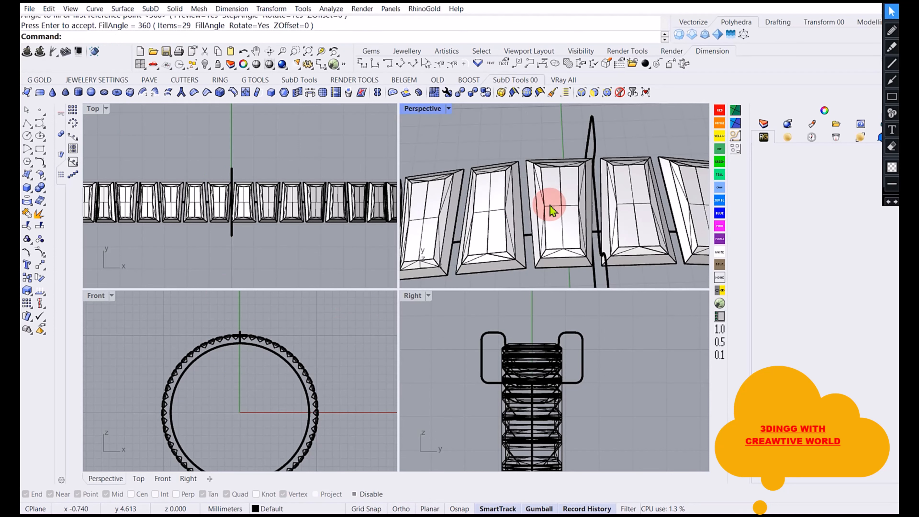
{"action": "scroll", "coordinate": [211, 189], "scroll_direction": "up", "scroll_amount": 3}
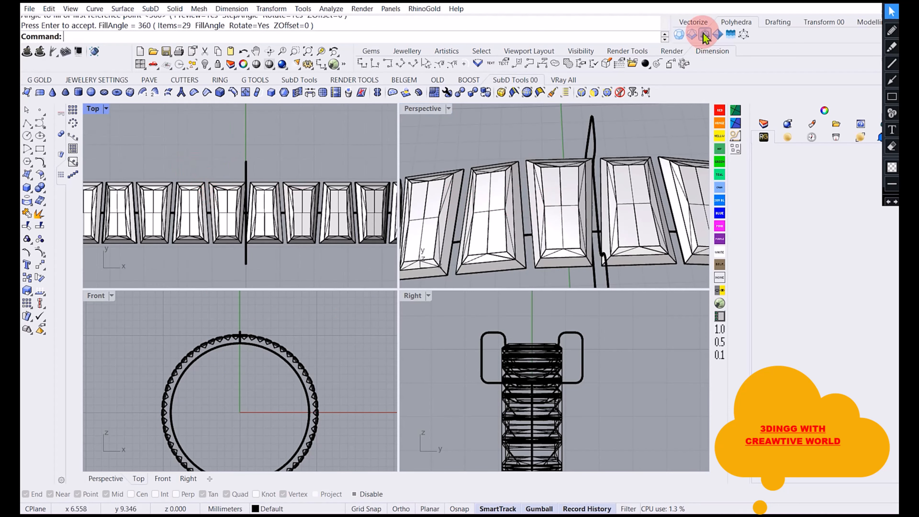
{"action": "left_click", "coordinate": [375, 65]}
{"action": "scroll", "coordinate": [205, 179], "scroll_direction": "up", "scroll_amount": 4}
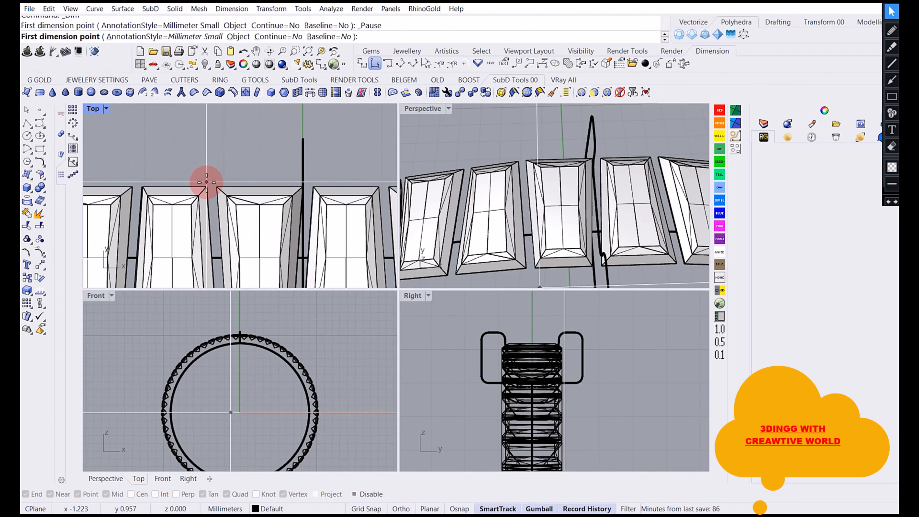
{"action": "left_click", "coordinate": [206, 182]}
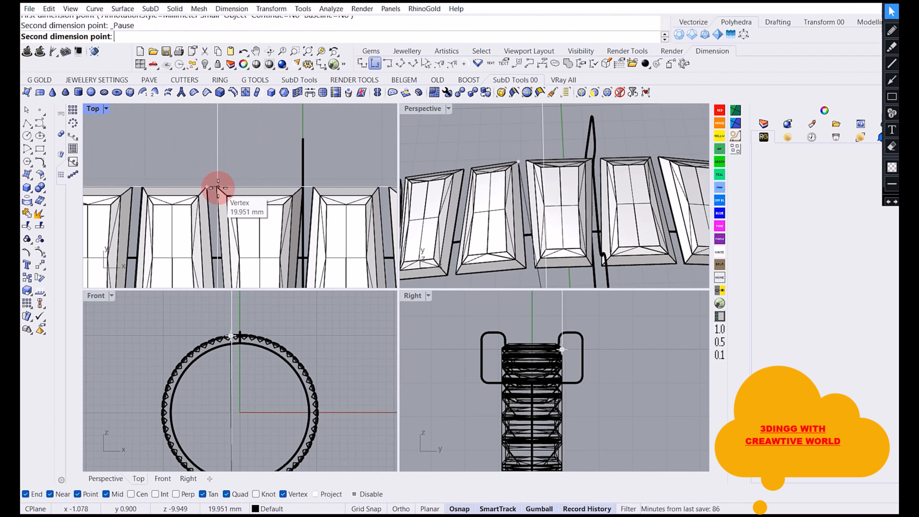
{"action": "left_click", "coordinate": [218, 187]}
{"action": "left_click", "coordinate": [224, 153]}
{"action": "scroll", "coordinate": [223, 160], "scroll_direction": "down", "scroll_amount": 6}
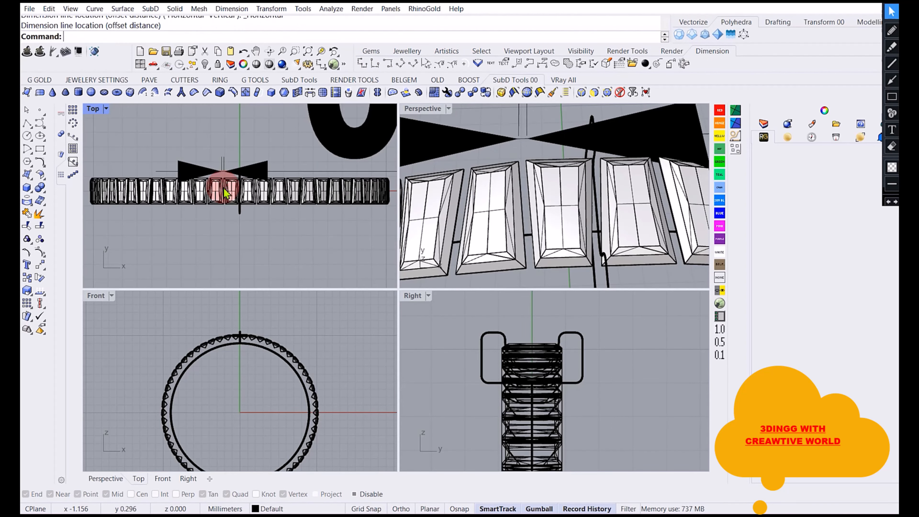
{"action": "scroll", "coordinate": [193, 239], "scroll_direction": "down", "scroll_amount": 2}
{"action": "left_click", "coordinate": [272, 211]}
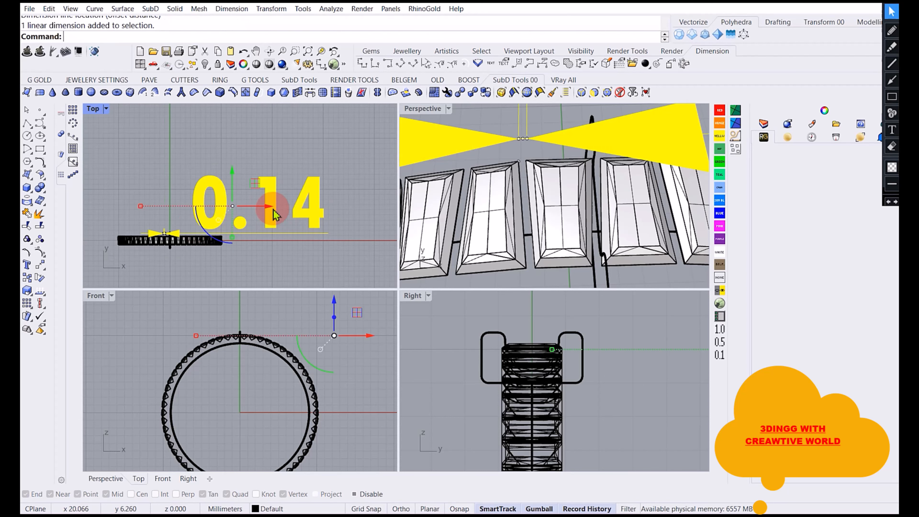
{"action": "key", "text": "Delete"}
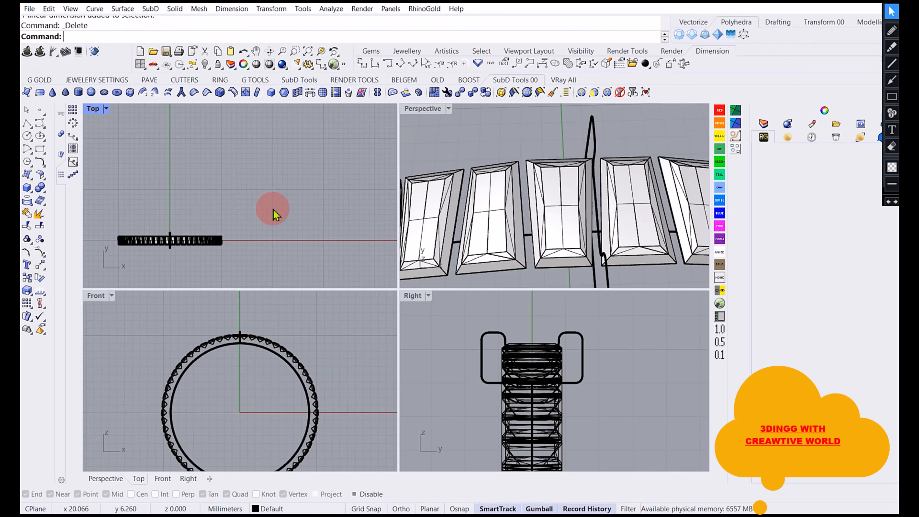
Select the closed channel profile curve and check its position against the ring of arrayed gems.
{"action": "scroll", "coordinate": [195, 225], "scroll_direction": "up", "scroll_amount": 8}
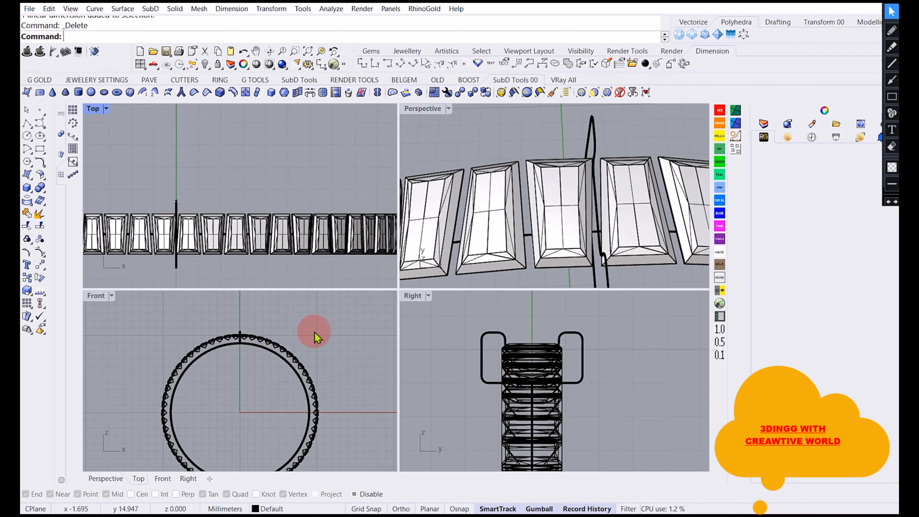
{"action": "left_click", "coordinate": [501, 342]}
{"action": "scroll", "coordinate": [245, 330], "scroll_direction": "up", "scroll_amount": 3}
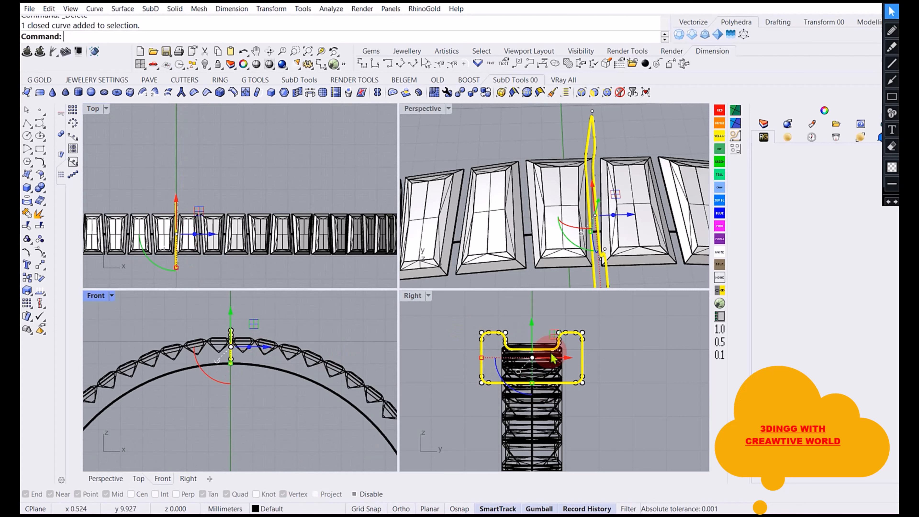
{"action": "left_click", "coordinate": [465, 332]}
{"action": "left_click", "coordinate": [492, 333]}
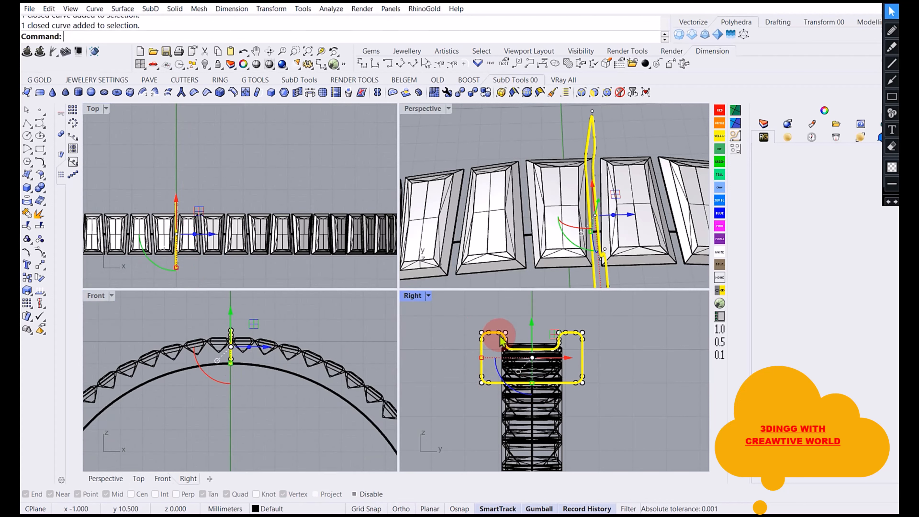
{"action": "scroll", "coordinate": [623, 232], "scroll_direction": "down", "scroll_amount": 6}
{"action": "right_click_drag", "start_coordinate": [622, 228], "coordinate": [527, 177]}
{"action": "scroll", "coordinate": [517, 162], "scroll_direction": "up", "scroll_amount": 8}
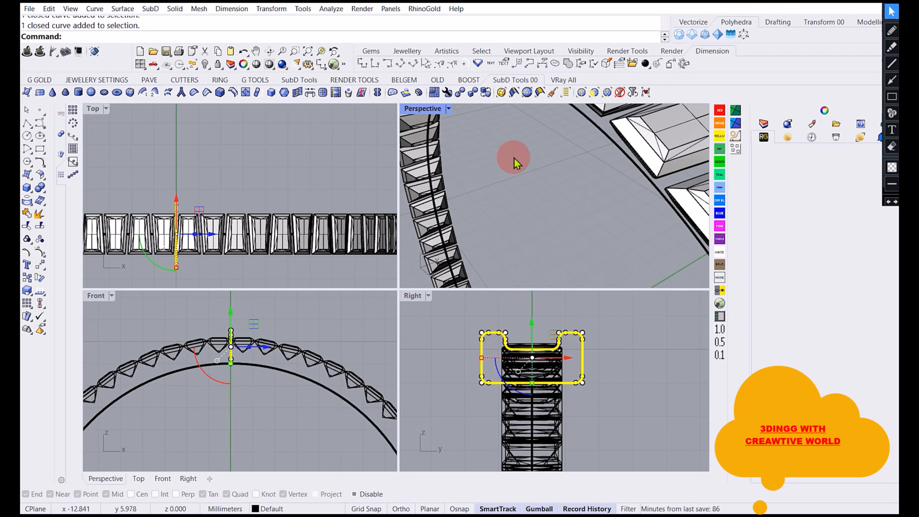
{"action": "scroll", "coordinate": [528, 190], "scroll_direction": "down", "scroll_amount": 7}
{"action": "scroll", "coordinate": [279, 335], "scroll_direction": "down", "scroll_amount": 2}
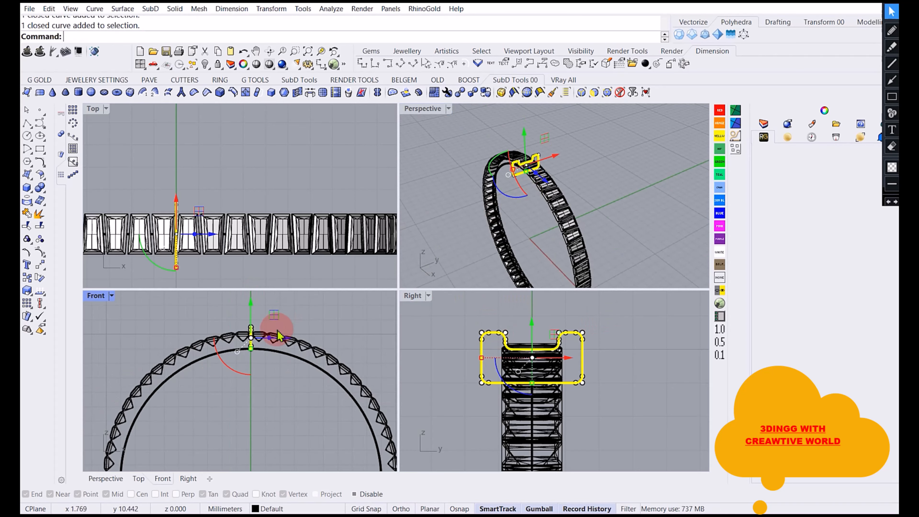
{"action": "scroll", "coordinate": [273, 347], "scroll_direction": "up", "scroll_amount": 2}
{"action": "scroll", "coordinate": [270, 348], "scroll_direction": "down", "scroll_amount": 1}
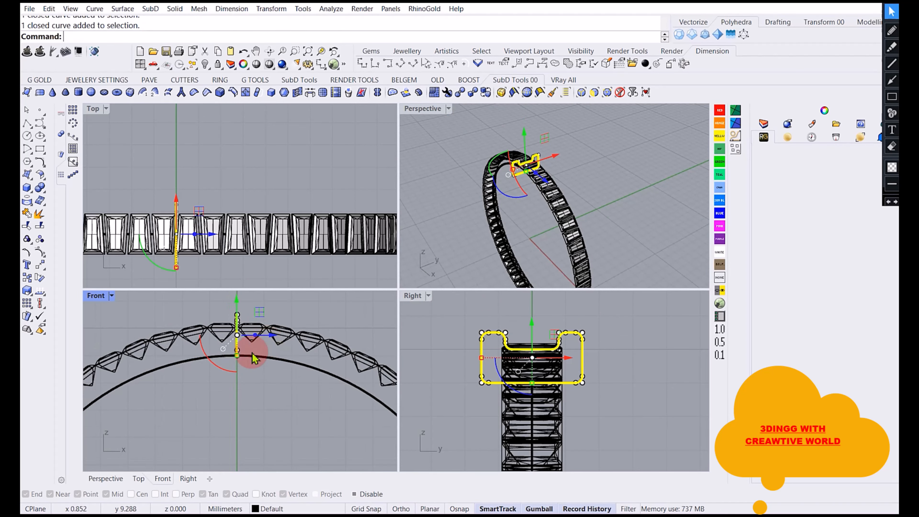
Start a Revolve of the channel profile, with its axis running horizontally from origin 0 in the Right view.
{"action": "left_click", "coordinate": [123, 9]}
{"action": "scroll", "coordinate": [254, 322], "scroll_direction": "down", "scroll_amount": 8}
{"action": "type", "text": "0"}
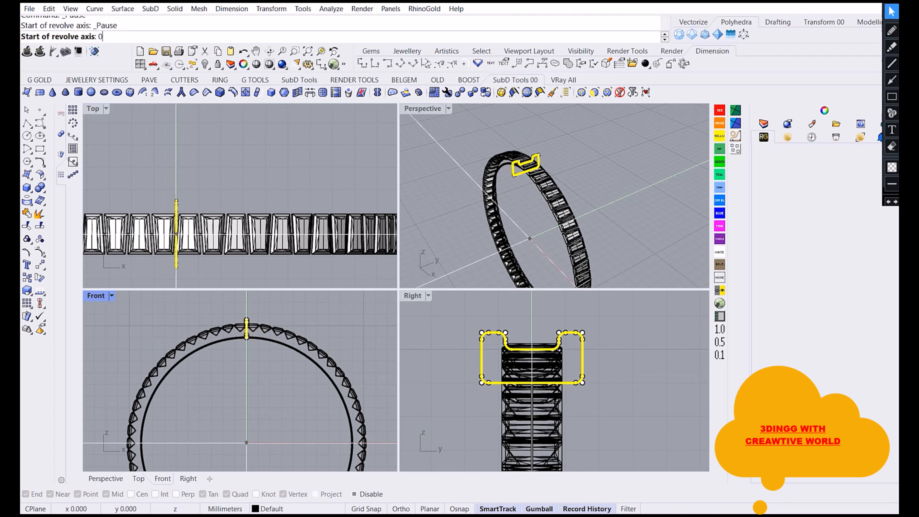
{"action": "key", "text": "Return"}
{"action": "scroll", "coordinate": [528, 373], "scroll_direction": "down", "scroll_amount": 2}
{"action": "scroll", "coordinate": [557, 342], "scroll_direction": "down", "scroll_amount": 5}
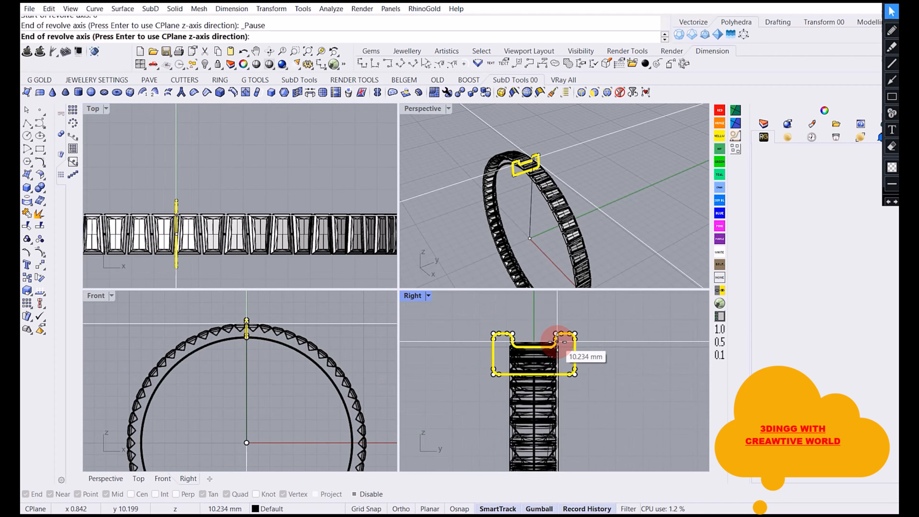
{"action": "left_click", "coordinate": [451, 420]}
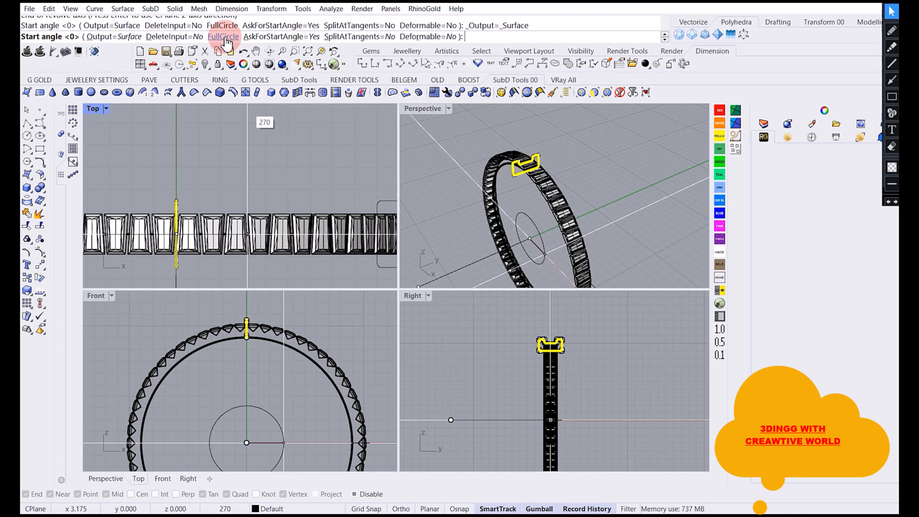
{"action": "key", "text": "super+plus"}
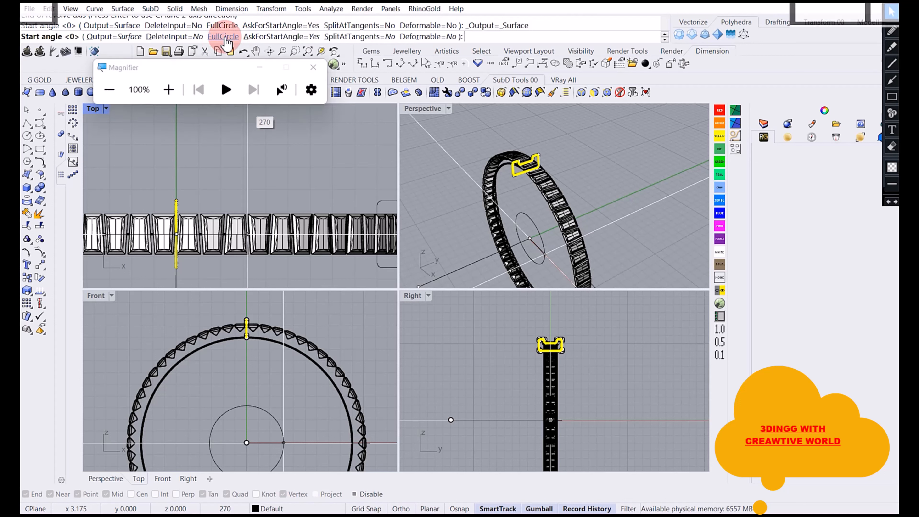
{"action": "left_click", "coordinate": [259, 67]}
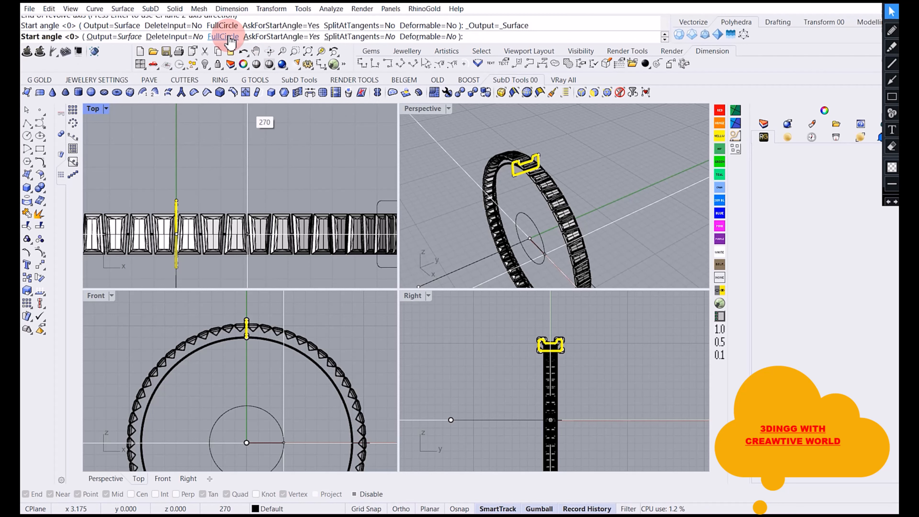
{"action": "key", "text": "super"}
{"action": "key", "text": "super"}
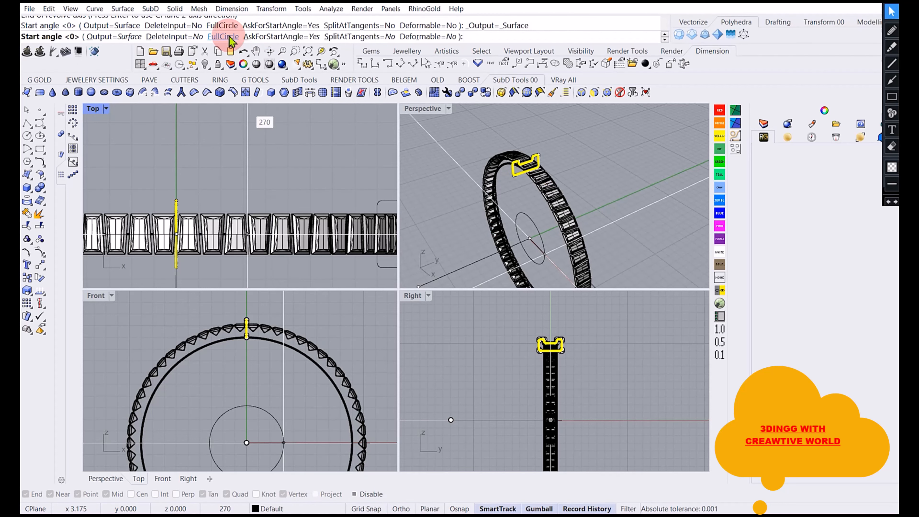
{"action": "key", "text": "super+plus"}
{"action": "key", "text": "super+plus"}
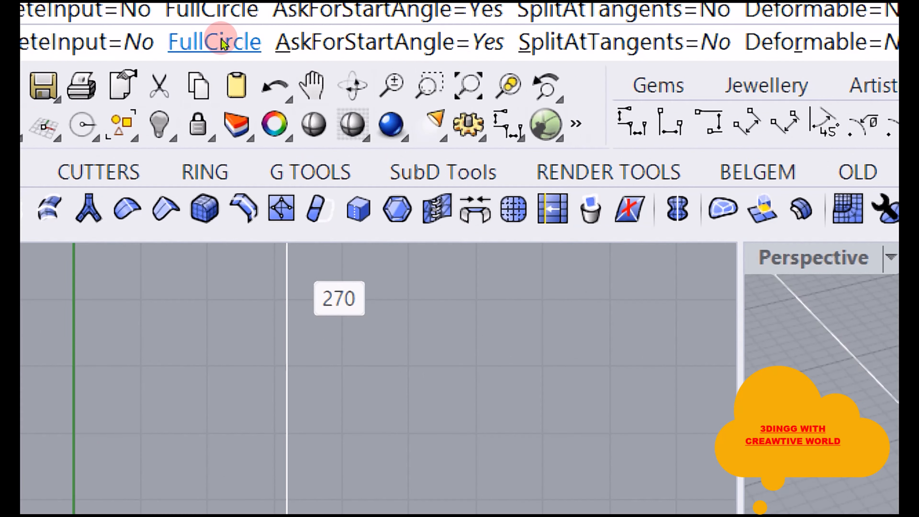
{"action": "key", "text": "super+Escape"}
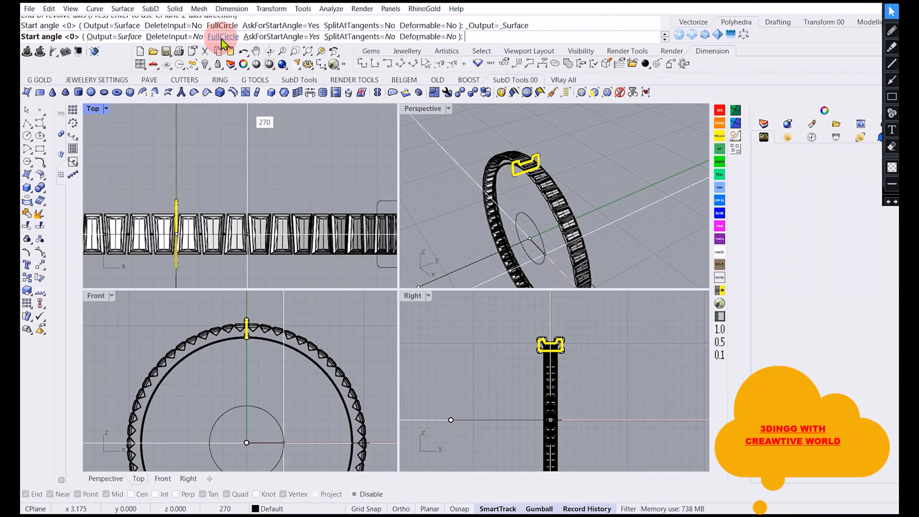
Finish the revolve with the FullCircle option and show the channel ring in a maximized Perspective view.
{"action": "left_click", "coordinate": [222, 36]}
{"action": "right_click_drag", "start_coordinate": [456, 232], "coordinate": [544, 196]}
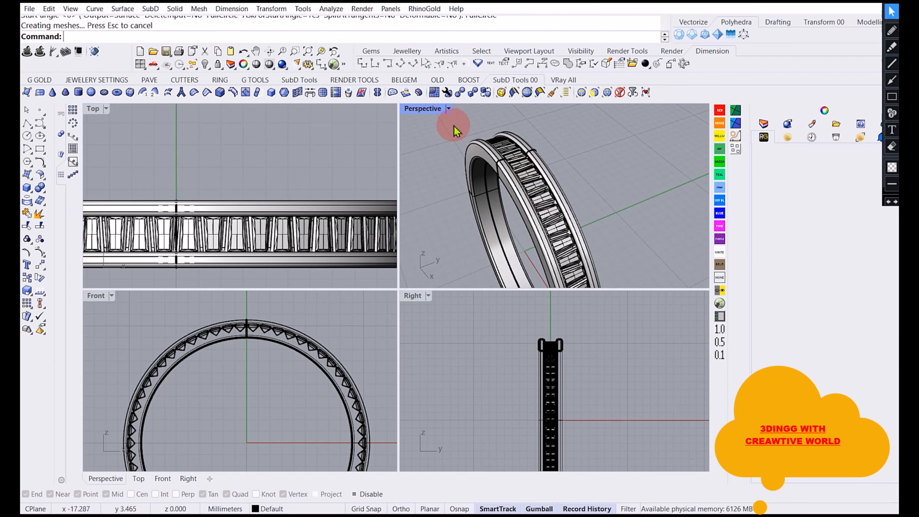
{"action": "double_click", "coordinate": [421, 108]}
{"action": "right_click_drag", "start_coordinate": [411, 139], "coordinate": [281, 200]}
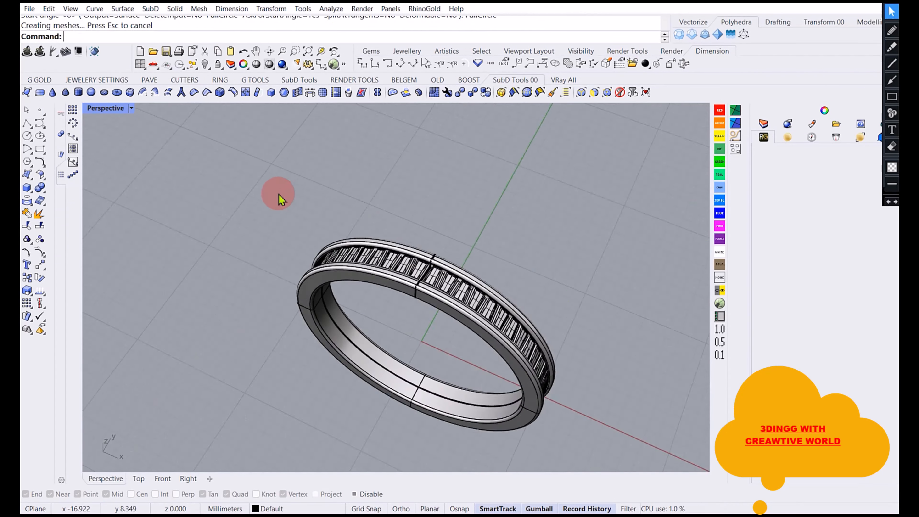
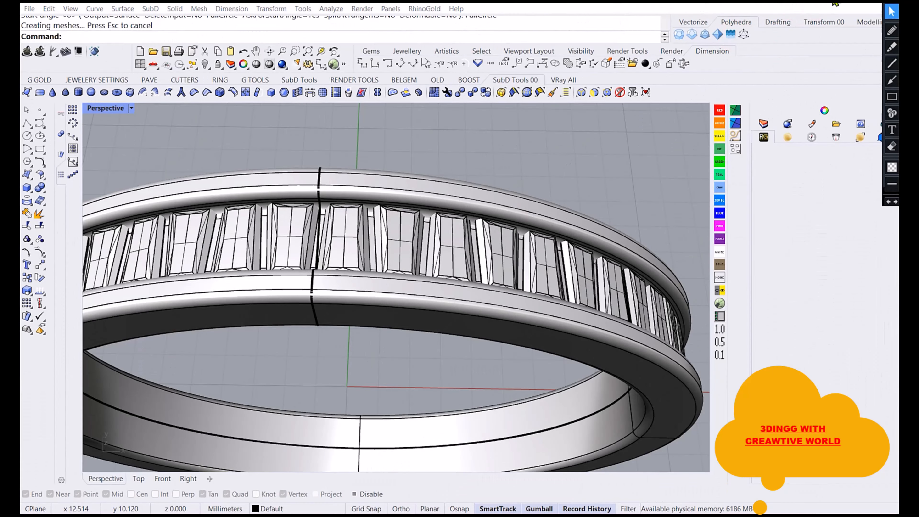
Switch to the Channel-Set-Baguette-Diamond-Ring.jpg reference photo and trace the lower and upper channel edges along the front stones.
{"action": "left_click", "coordinate": [518, 232]}
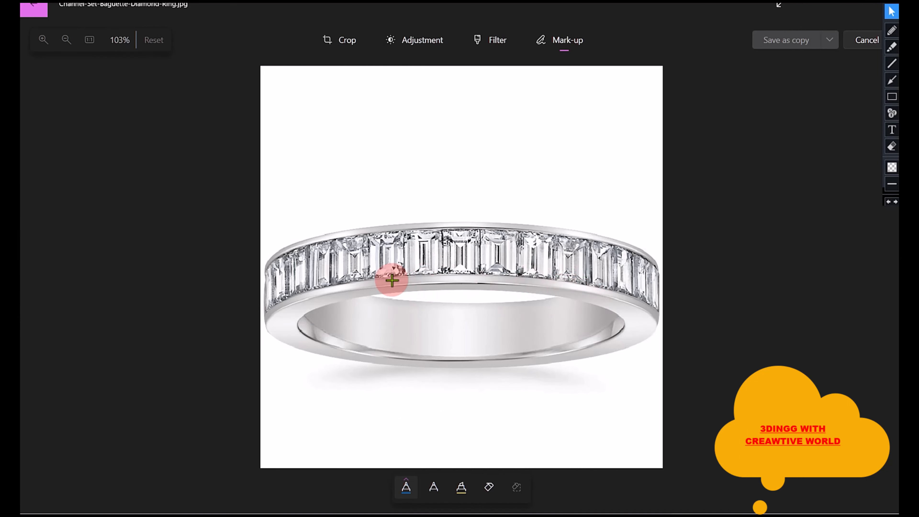
{"action": "left_click_drag", "start_coordinate": [389, 281], "coordinate": [520, 285]}
{"action": "left_click_drag", "start_coordinate": [388, 230], "coordinate": [504, 226]}
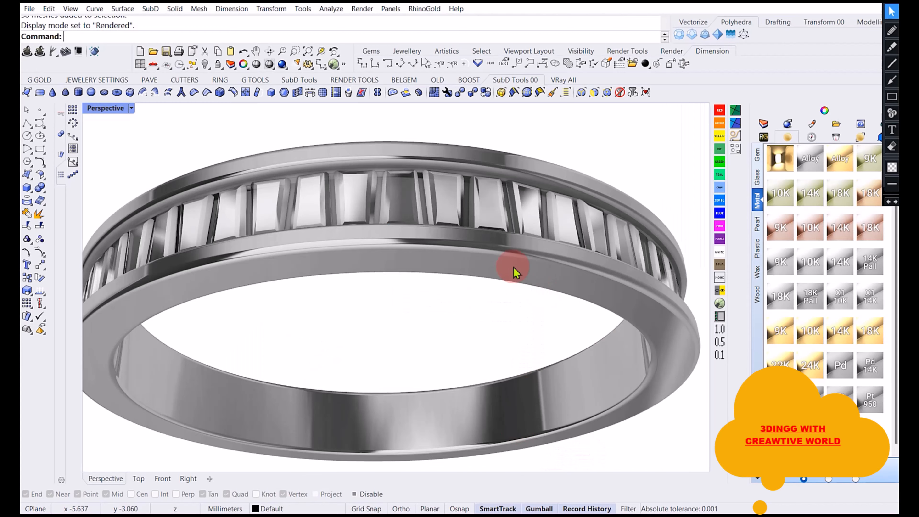
Examine the rendered ring's channel walls and gem seating up close in the Perspective view.
{"action": "right_click_drag", "start_coordinate": [476, 293], "coordinate": [447, 178]}
{"action": "scroll", "coordinate": [468, 289], "scroll_direction": "up", "scroll_amount": 4}
{"action": "left_click", "coordinate": [459, 267]}
{"action": "left_click", "coordinate": [610, 203]}
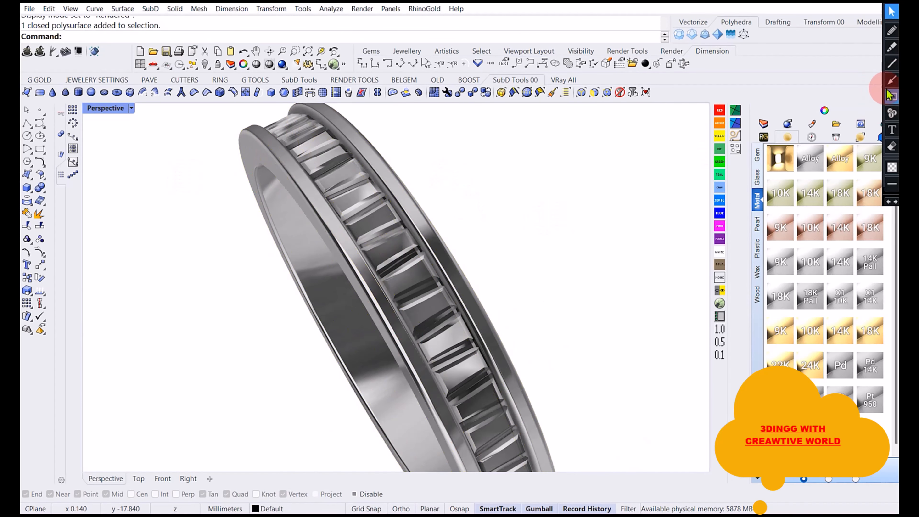
Mark the edges of both channel walls beside the gems with short red freehand strokes and erase the marks.
{"action": "left_click", "coordinate": [892, 63]}
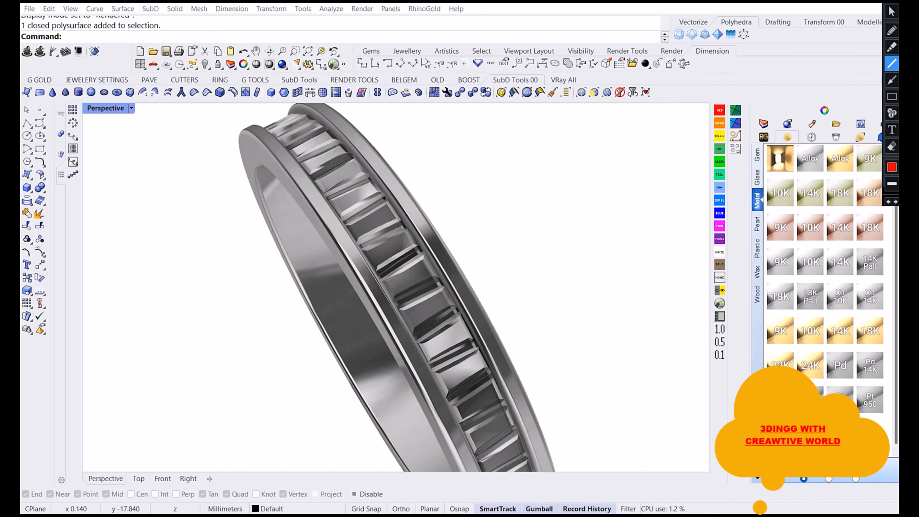
{"action": "left_click", "coordinate": [892, 31]}
{"action": "left_click_drag", "start_coordinate": [330, 227], "coordinate": [367, 293]}
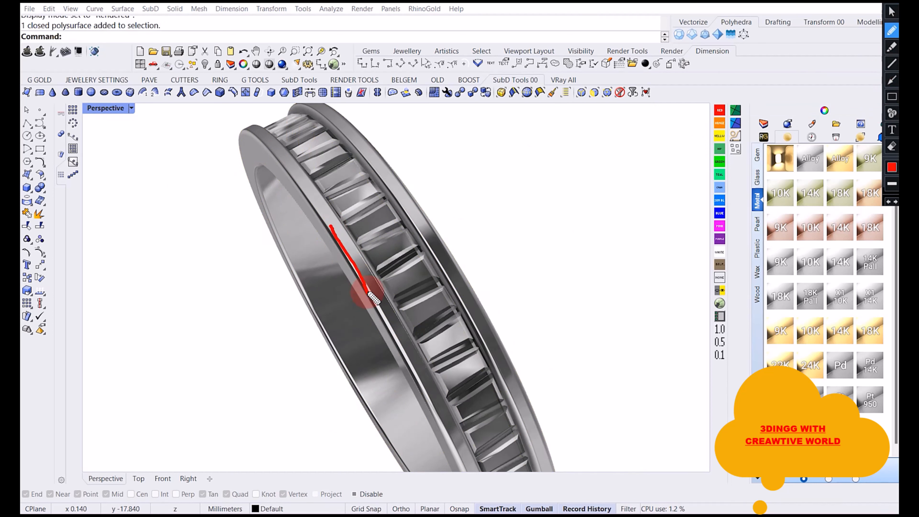
{"action": "left_click_drag", "start_coordinate": [404, 195], "coordinate": [434, 253]}
{"action": "right_click", "coordinate": [493, 233]}
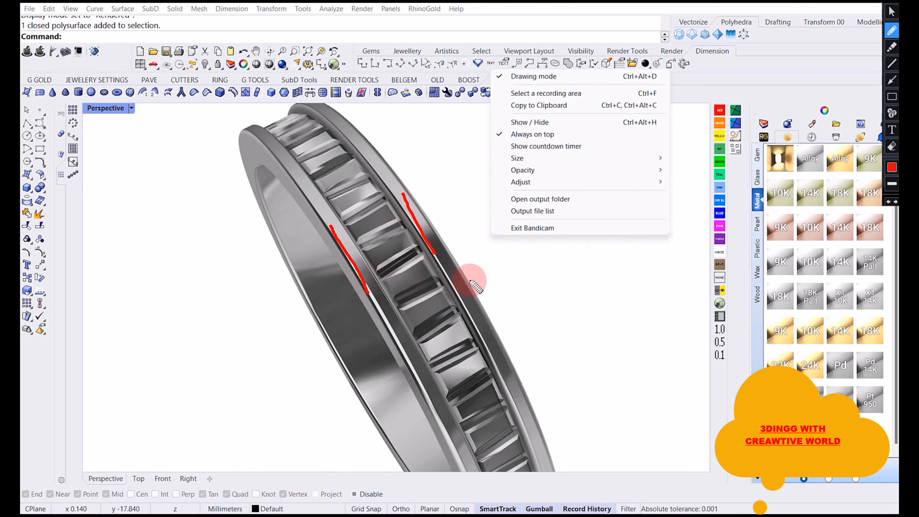
{"action": "double_click", "coordinate": [894, 149]}
{"action": "right_click", "coordinate": [432, 216]}
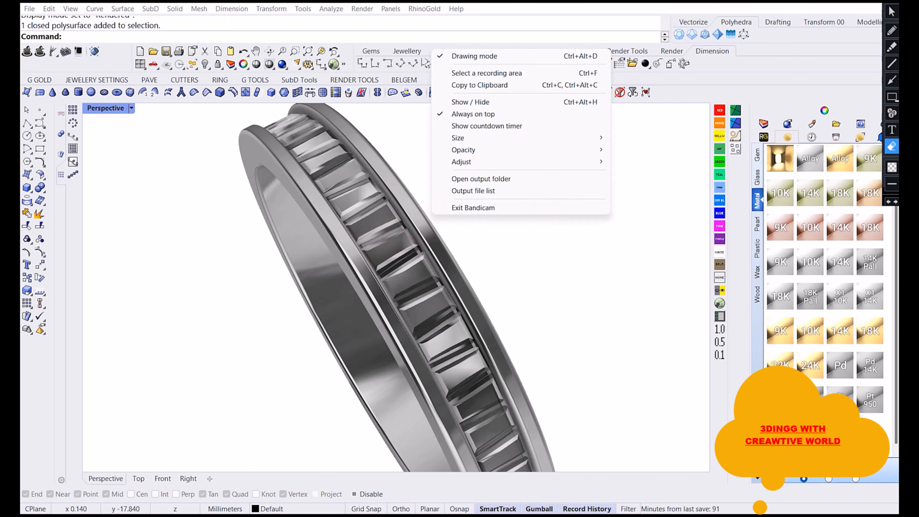
{"action": "left_click", "coordinate": [893, 29]}
{"action": "left_click", "coordinate": [891, 12]}
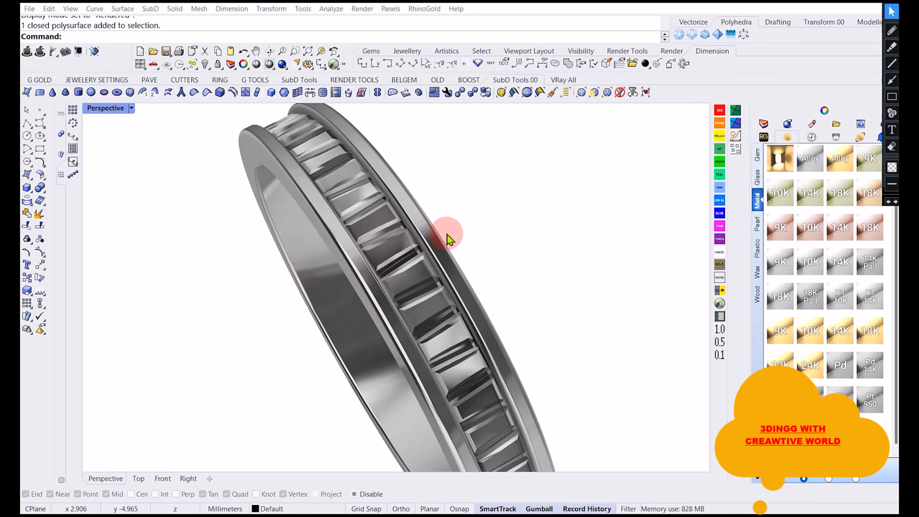
Remove the single gem just left of the ring's centre line from the gem group in the Top view.
{"action": "right_click_drag", "start_coordinate": [482, 284], "coordinate": [581, 257]}
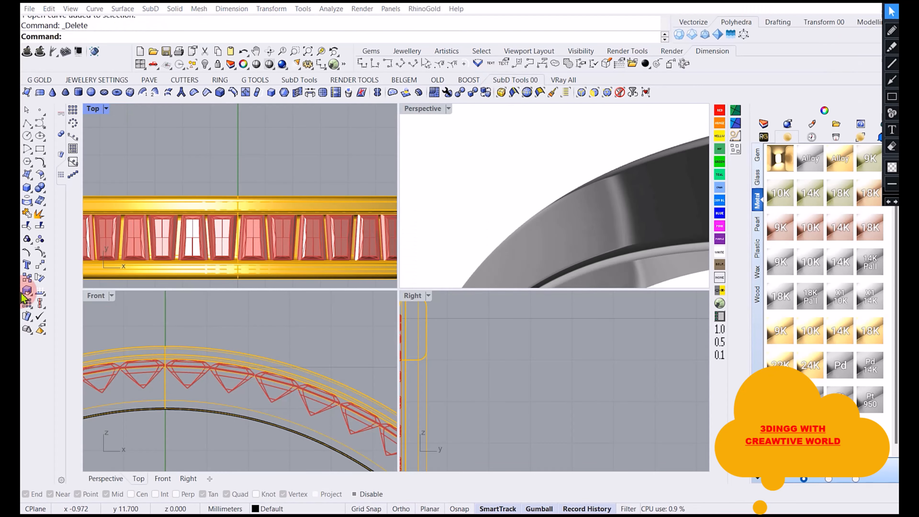
{"action": "left_click", "coordinate": [225, 234]}
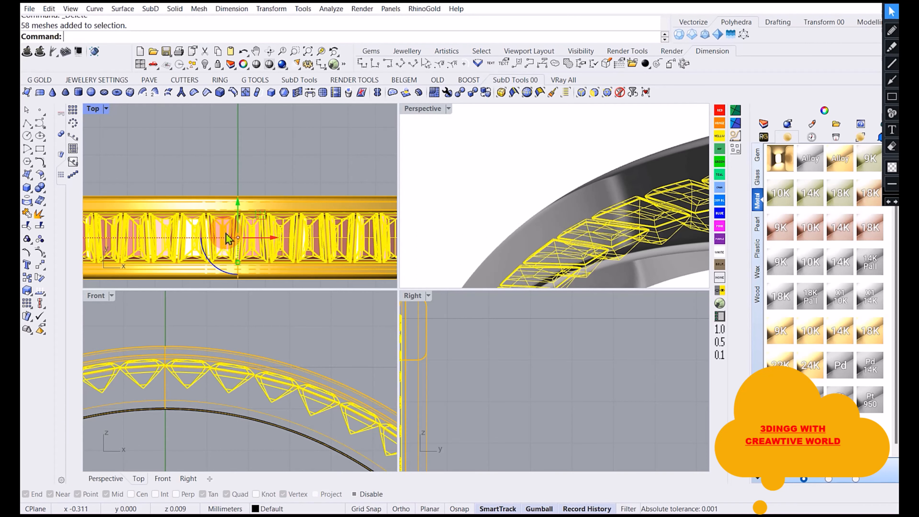
{"action": "left_click", "coordinate": [195, 174]}
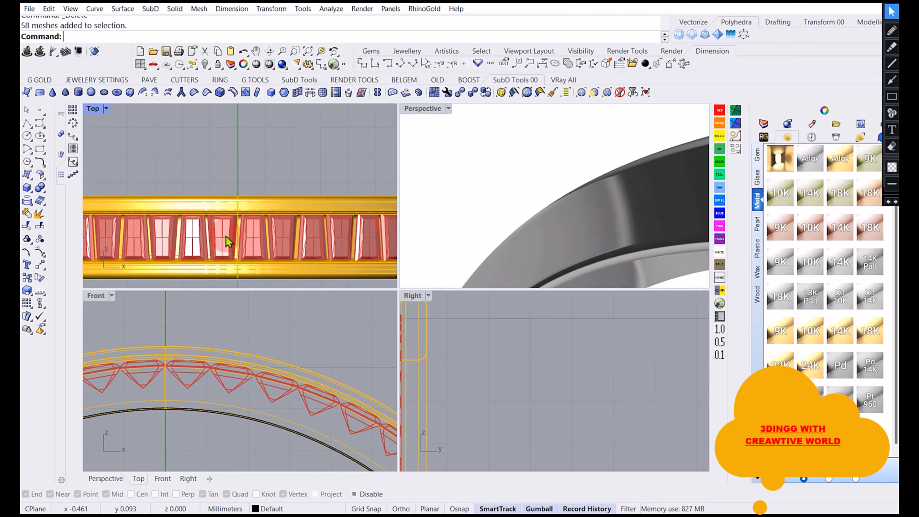
{"action": "left_click", "coordinate": [226, 236]}
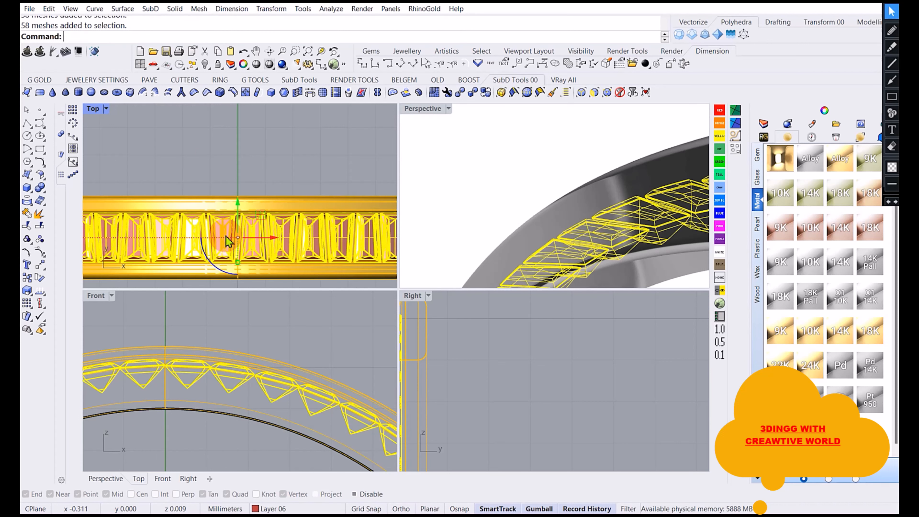
{"action": "left_click", "coordinate": [209, 179]}
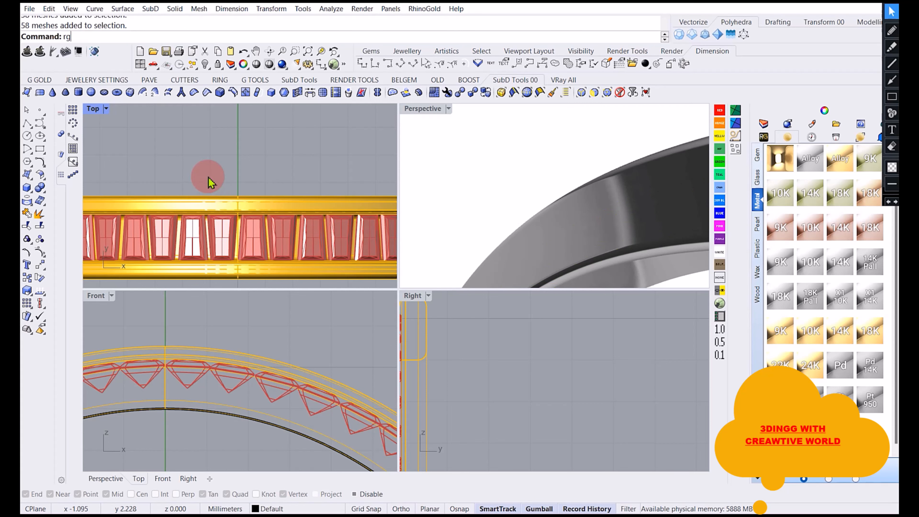
{"action": "key", "text": "Return"}
{"action": "left_click", "coordinate": [228, 234]}
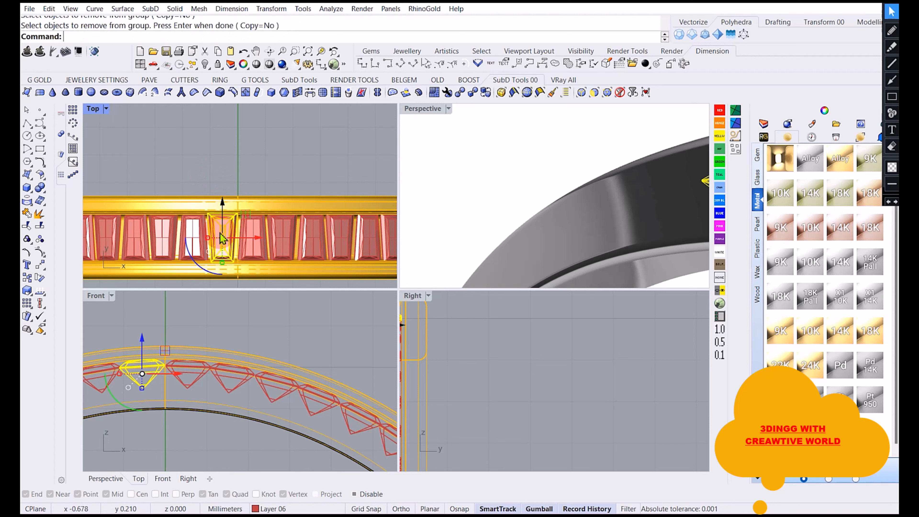
Move the ungrouped gem to Layer 04 and turn off Layer 06 with the remaining gems.
{"action": "left_click", "coordinate": [272, 508]}
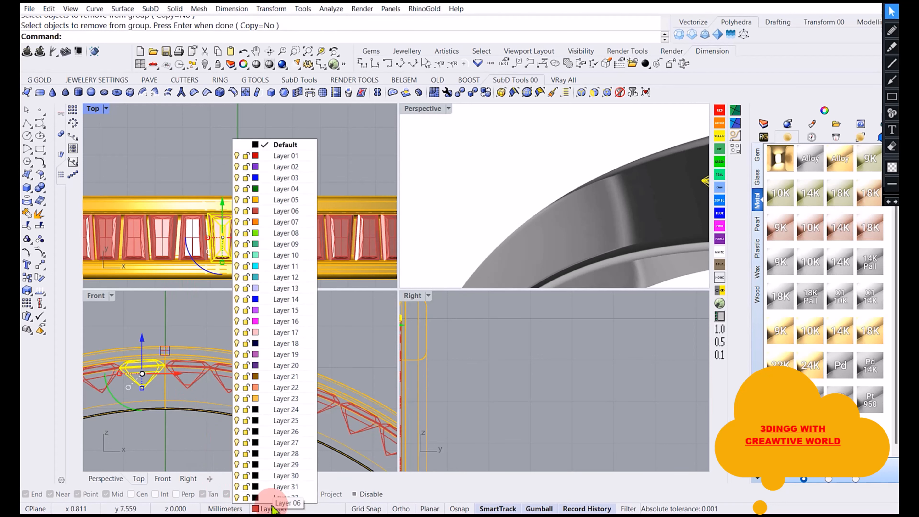
{"action": "left_click", "coordinate": [286, 189]}
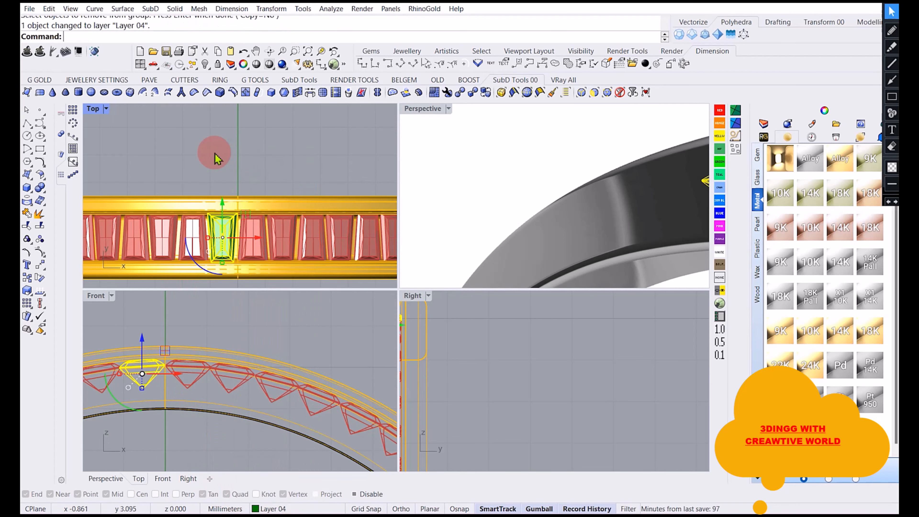
{"action": "left_click", "coordinate": [216, 158]}
{"action": "left_click", "coordinate": [272, 508]}
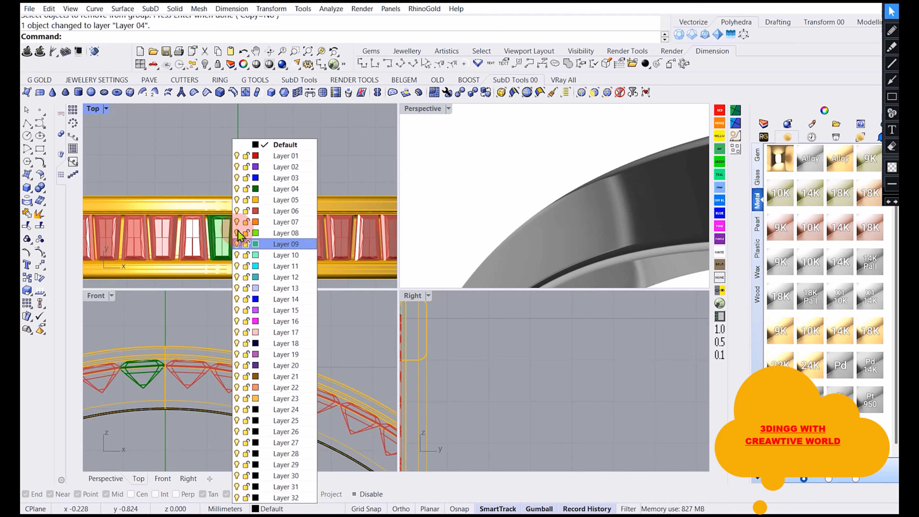
{"action": "left_click", "coordinate": [237, 212]}
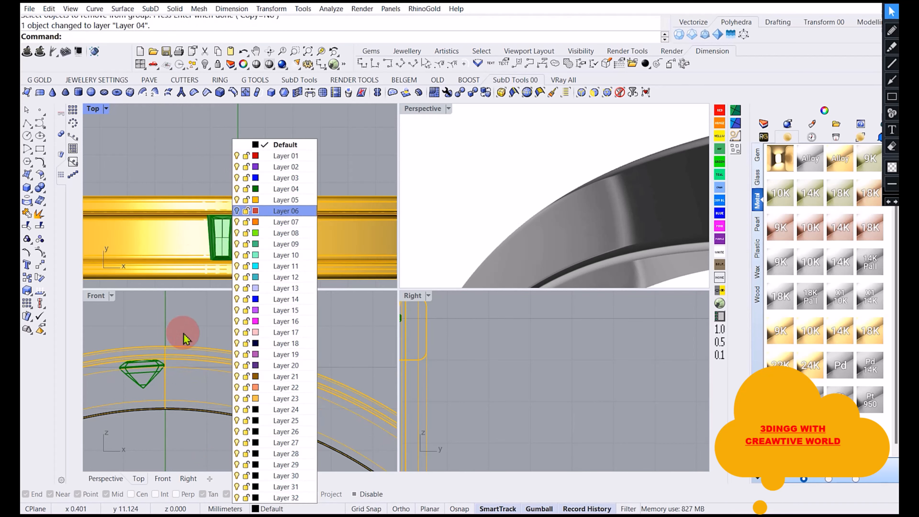
{"action": "left_click", "coordinate": [175, 322]}
Convert the isolated gem mesh with ToNURBS, keeping DeleteInputObjects=No.
{"action": "scroll", "coordinate": [203, 362], "scroll_direction": "up", "scroll_amount": 3}
{"action": "left_click", "coordinate": [216, 355]}
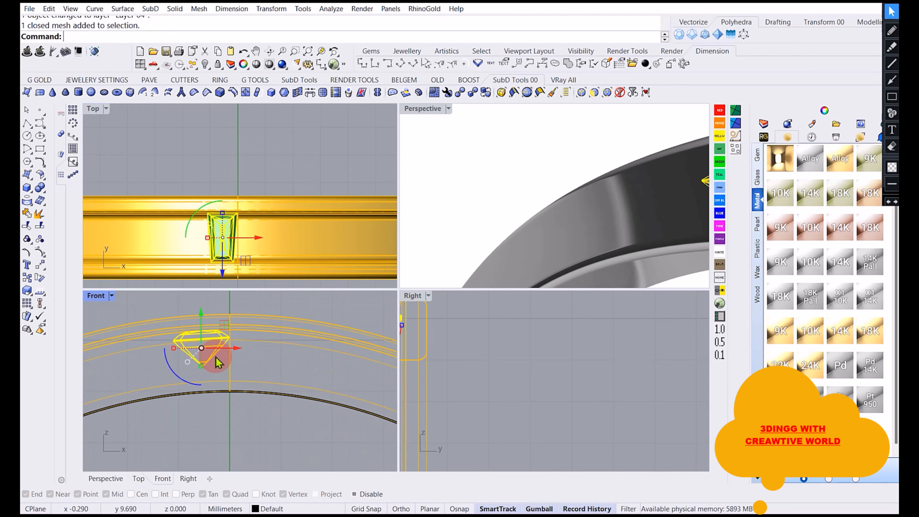
{"action": "right_click_drag", "start_coordinate": [212, 356], "coordinate": [213, 384]}
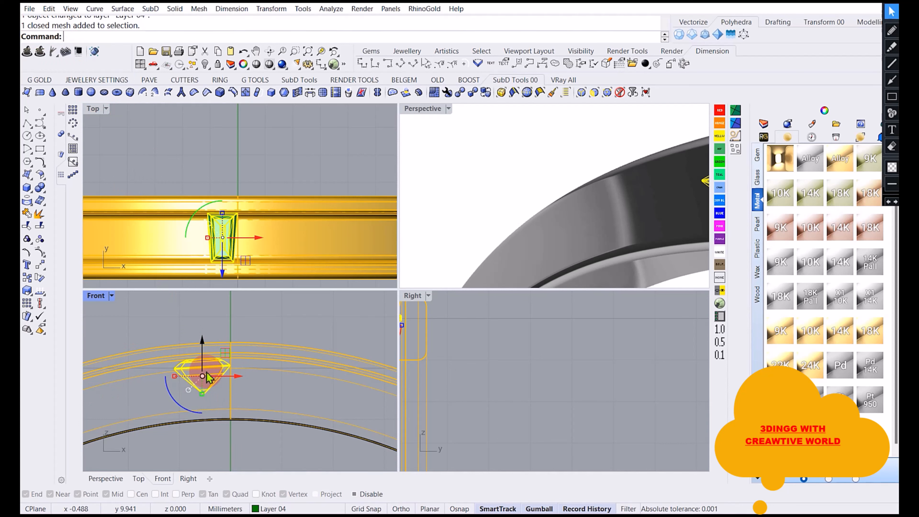
{"action": "type", "text": "To"}
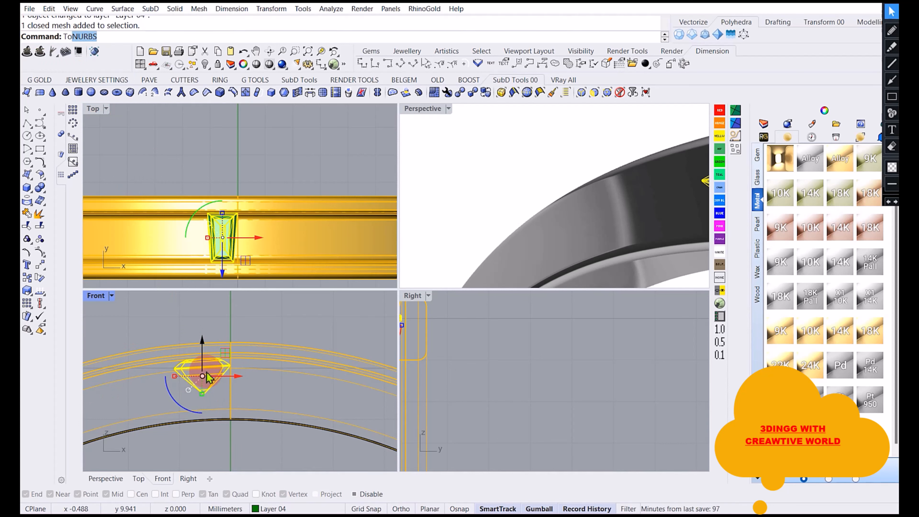
{"action": "key", "text": "Return"}
{"action": "type", "text": "nur"}
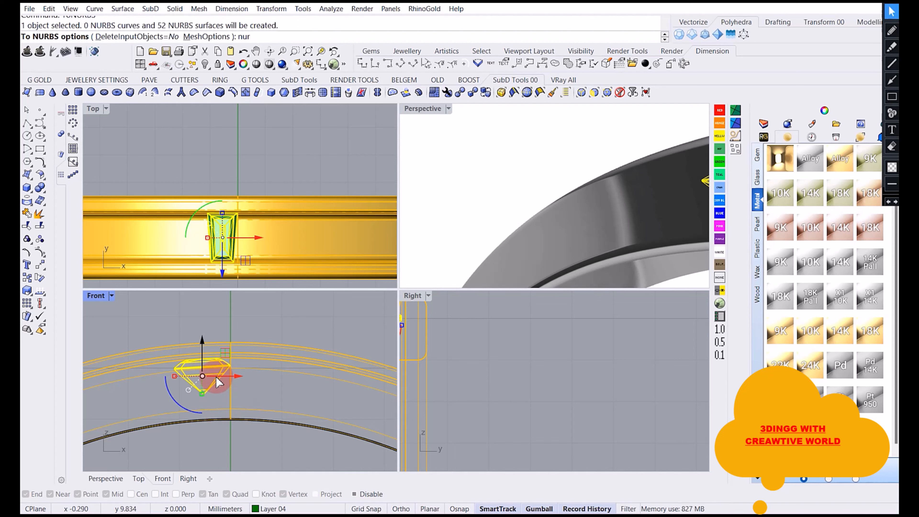
{"action": "key", "text": "Return"}
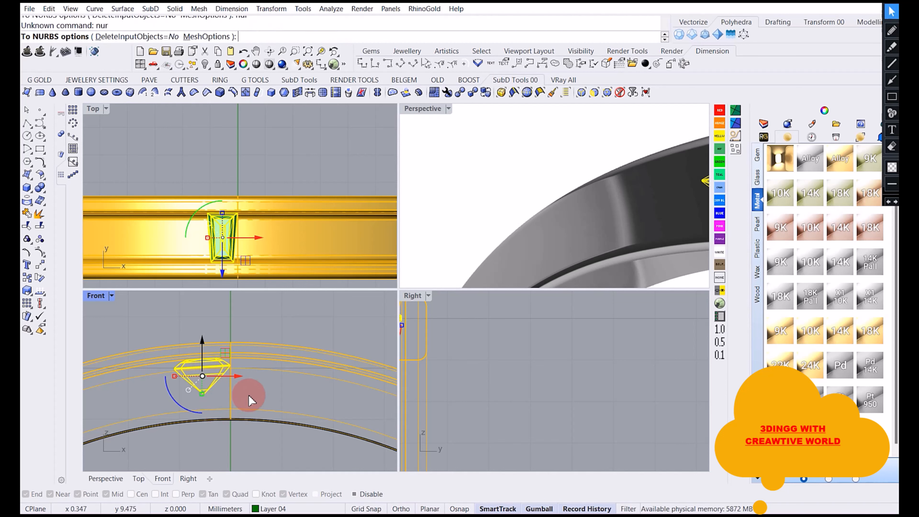
{"action": "key", "text": "Return"}
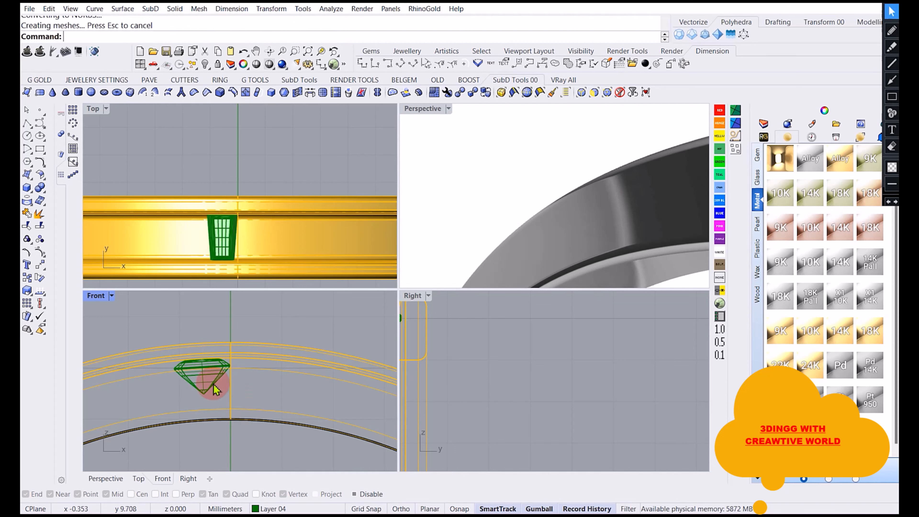
Hide the gem's original mesh and leave the converted NURBS gem on show.
{"action": "left_click", "coordinate": [210, 384]}
{"action": "key", "text": "Return"}
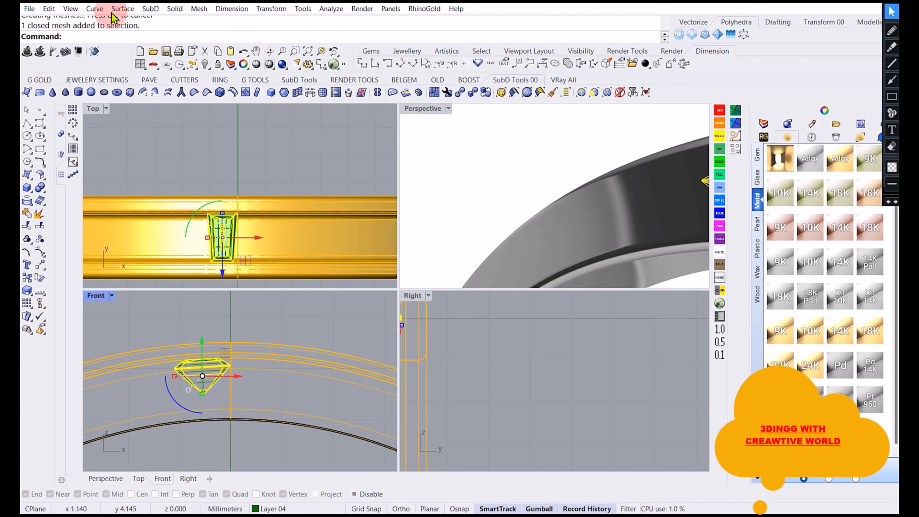
{"action": "left_click", "coordinate": [207, 93]}
Draw a single-segment polyline about 0.62 mm long across the gem's lower pavilion in the Front view.
{"action": "scroll", "coordinate": [214, 322], "scroll_direction": "up", "scroll_amount": 3}
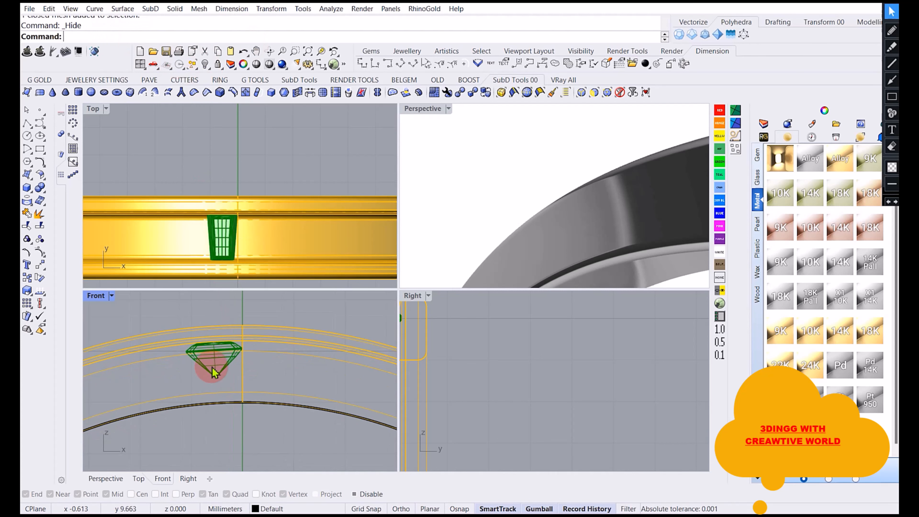
{"action": "left_click", "coordinate": [27, 123]}
{"action": "scroll", "coordinate": [188, 373], "scroll_direction": "up", "scroll_amount": 5}
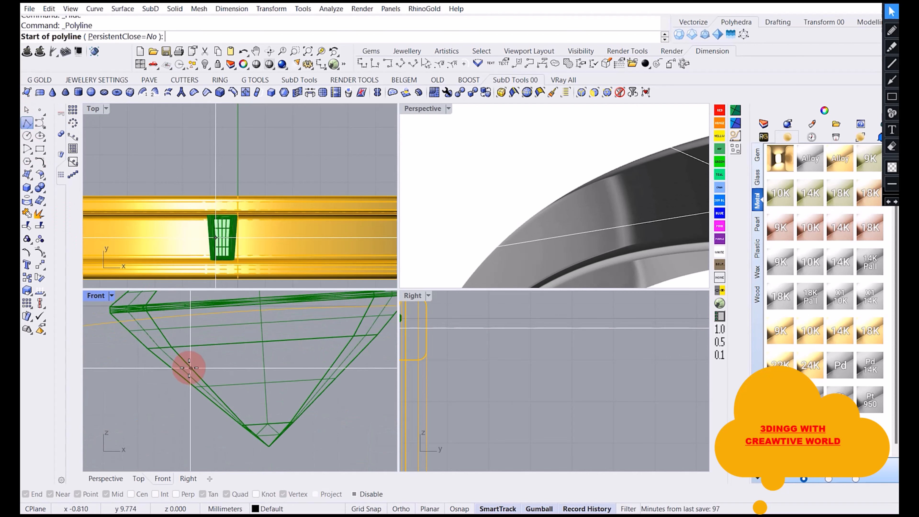
{"action": "left_click", "coordinate": [199, 387]}
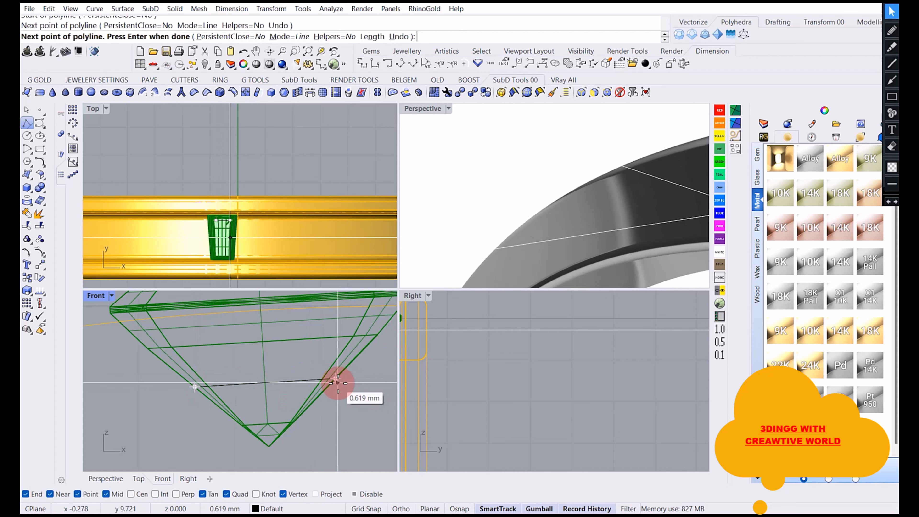
{"action": "key", "text": "Return"}
Try scaling the pavilion line outward at both ends with the gumball and undo the scaling.
{"action": "left_click", "coordinate": [283, 382]}
{"action": "left_click", "coordinate": [249, 383]}
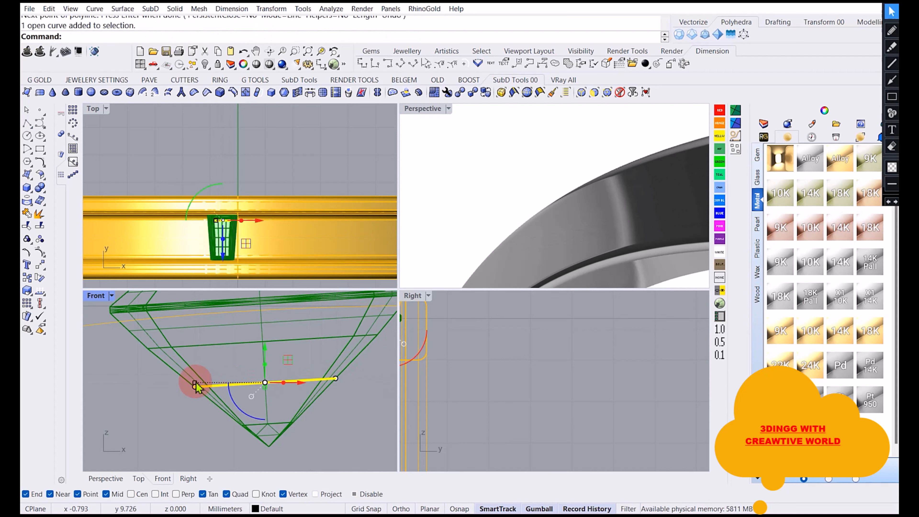
{"action": "scroll", "coordinate": [156, 371], "scroll_direction": "down", "scroll_amount": 5}
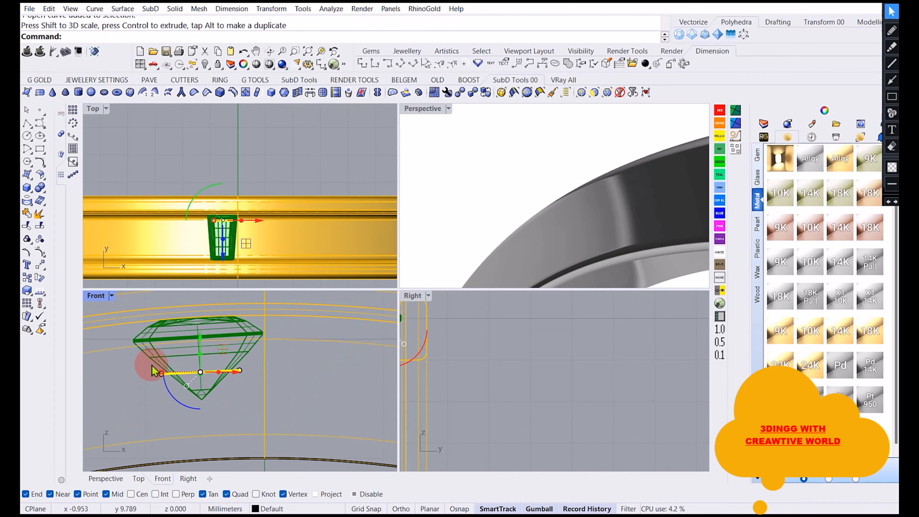
{"action": "scroll", "coordinate": [156, 371], "scroll_direction": "up", "scroll_amount": 6}
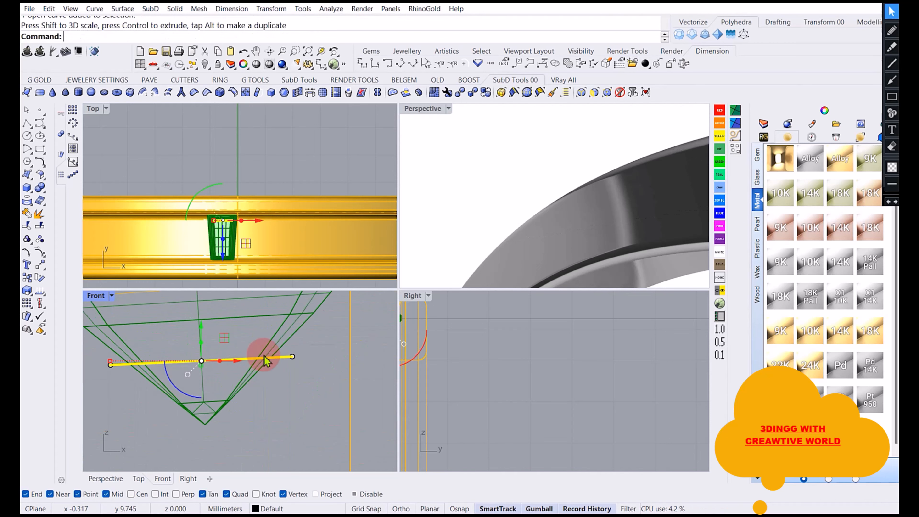
{"action": "key", "text": "ctrl+z"}
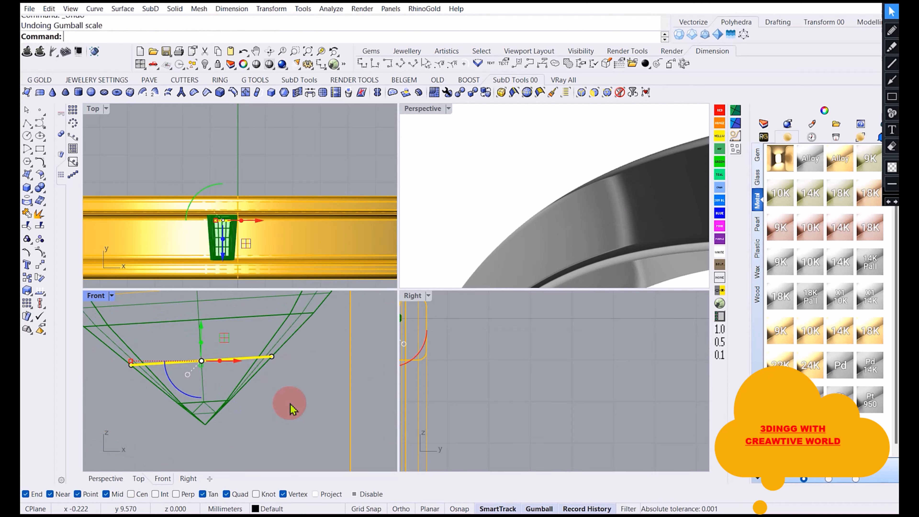
Extend the pavilion line's left end a little past the gem's outline using the Natural type.
{"action": "type", "text": "end"}
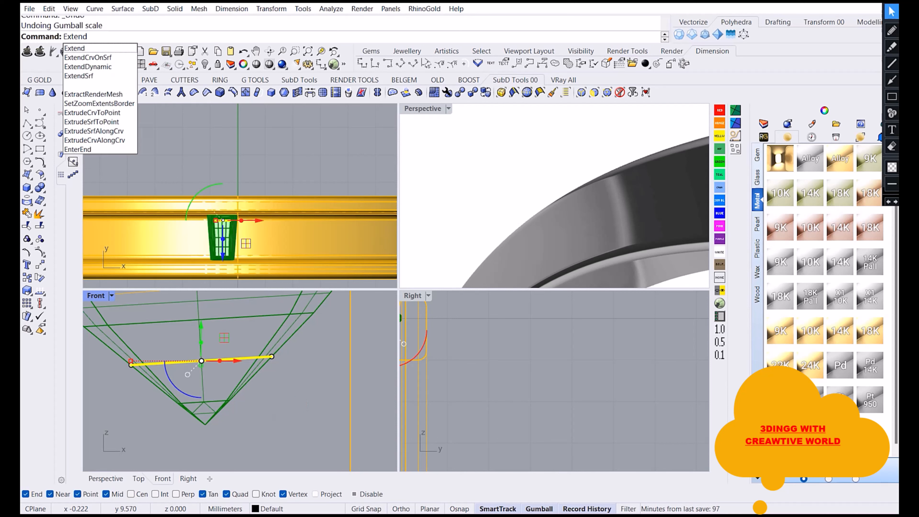
{"action": "key", "text": "Return"}
{"action": "left_click", "coordinate": [152, 365]}
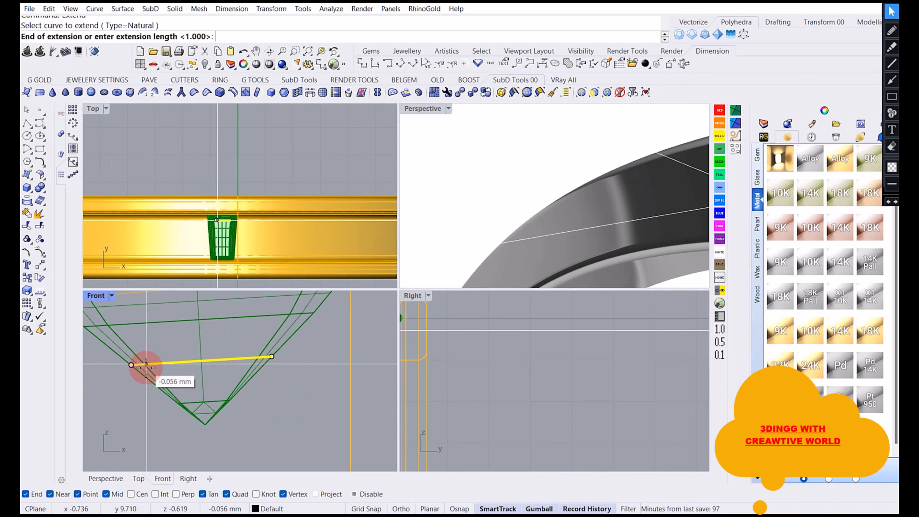
{"action": "left_click", "coordinate": [108, 374]}
{"action": "right_click", "coordinate": [273, 378]}
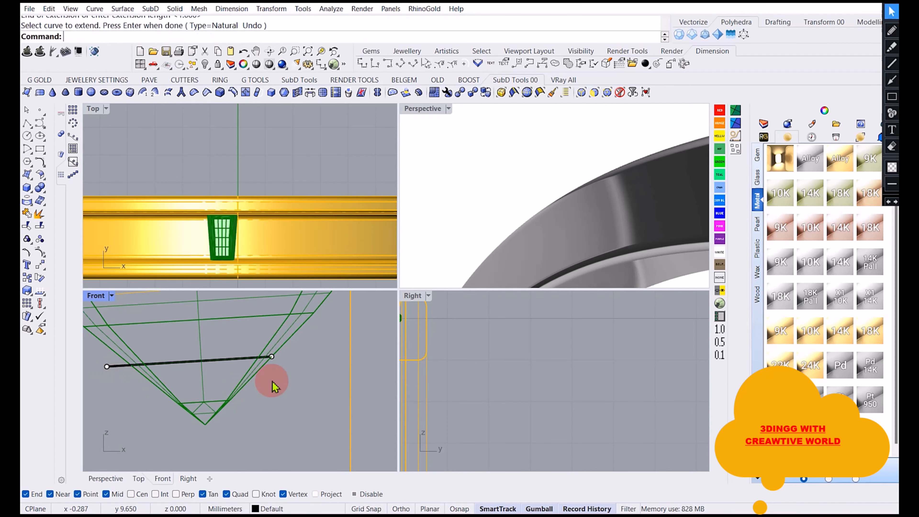
Extend the pavilion line's right end a little past the gem's outline, keeping the Natural extension type.
{"action": "right_click", "coordinate": [261, 365]}
{"action": "left_click", "coordinate": [252, 362]}
{"action": "left_click", "coordinate": [253, 360]}
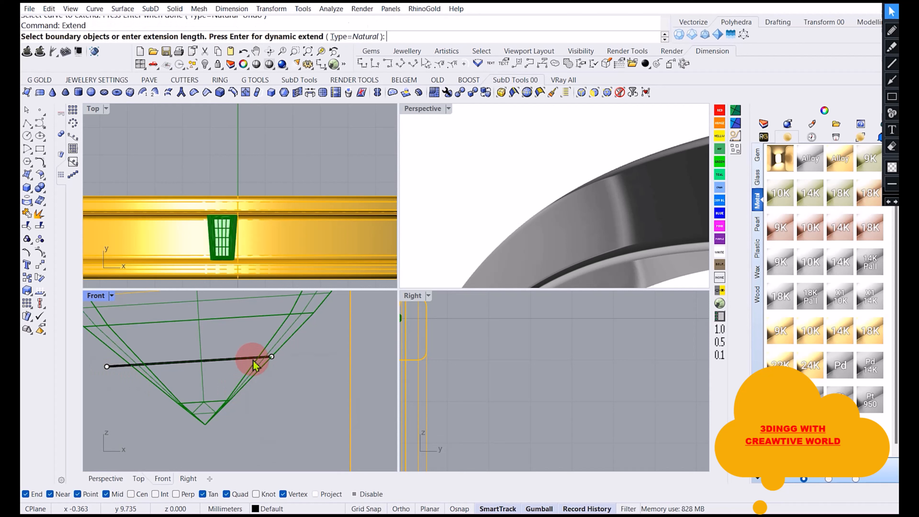
{"action": "left_click", "coordinate": [268, 358]}
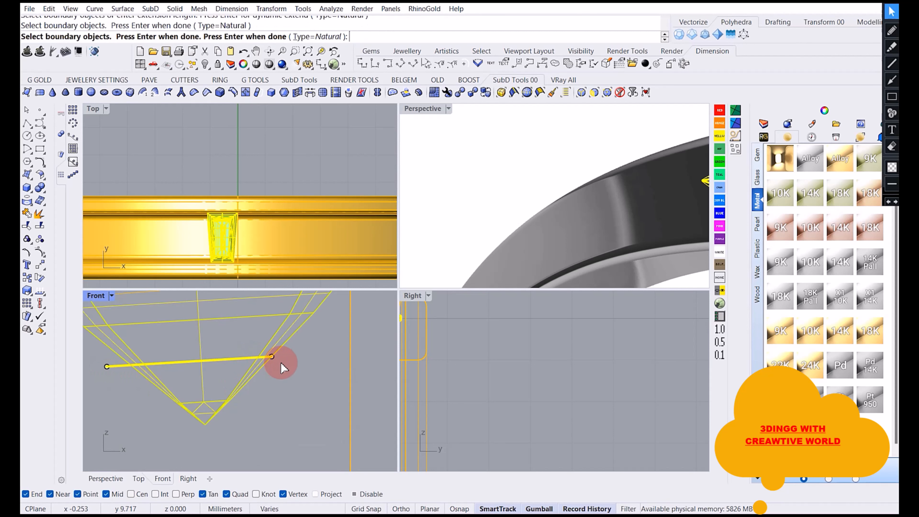
{"action": "left_click", "coordinate": [284, 347], "text": "ctrl"}
{"action": "right_click", "coordinate": [297, 361]}
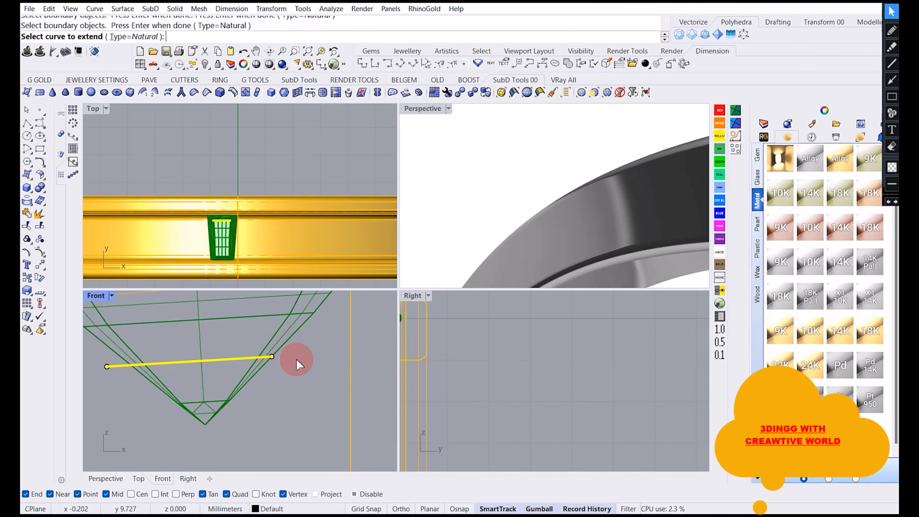
{"action": "left_click", "coordinate": [255, 359]}
{"action": "left_click", "coordinate": [315, 356]}
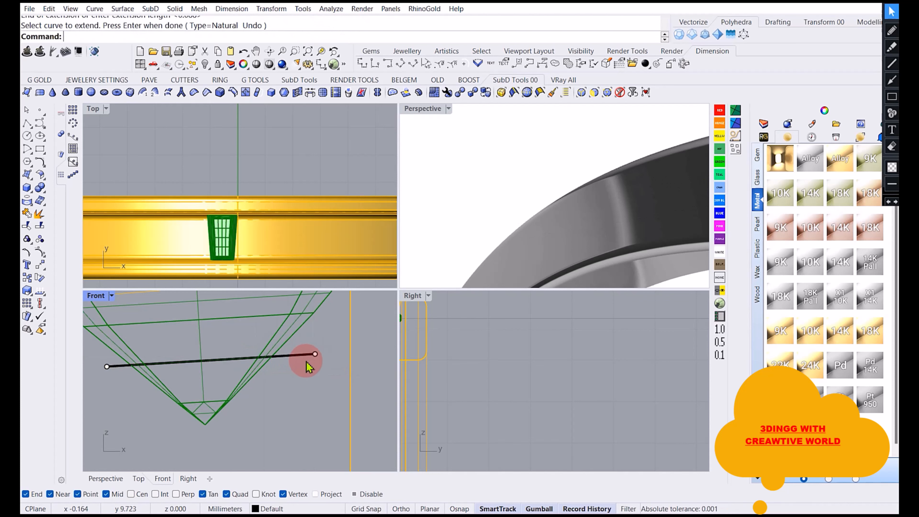
Wire-cut the gem with the pavilion line, cutting through its full depth and removing the pointed tip below the line.
{"action": "left_click", "coordinate": [306, 358]}
{"action": "right_click", "coordinate": [205, 372]}
{"action": "scroll", "coordinate": [214, 373], "scroll_direction": "down", "scroll_amount": 10}
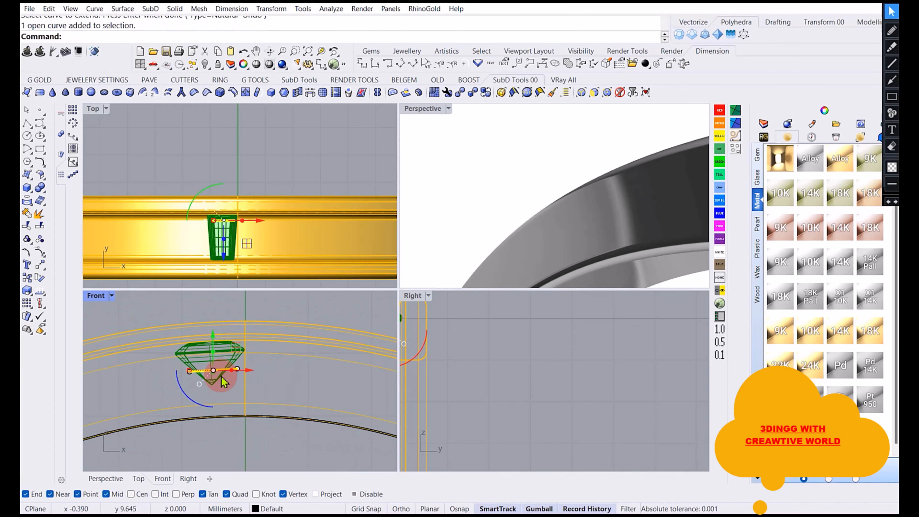
{"action": "key", "text": "F4"}
{"action": "left_click", "coordinate": [226, 360]}
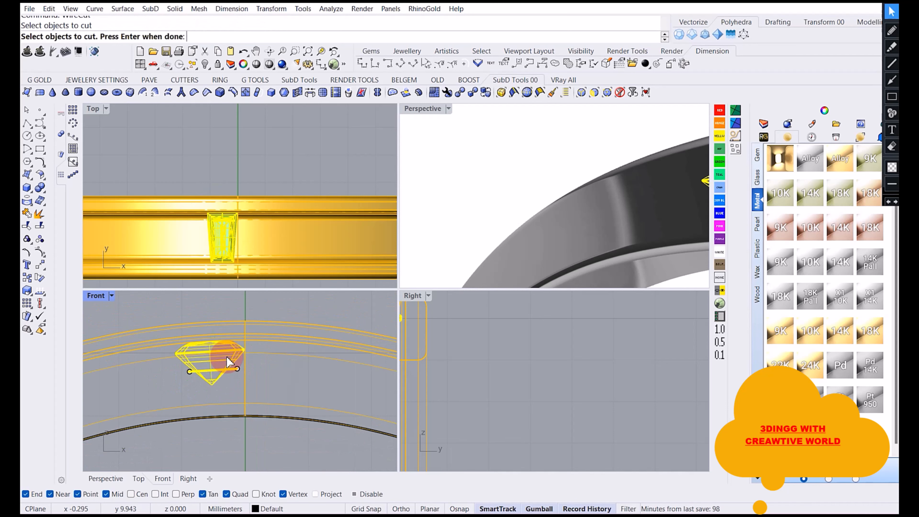
{"action": "right_click", "coordinate": [226, 358]}
{"action": "left_click", "coordinate": [220, 177]}
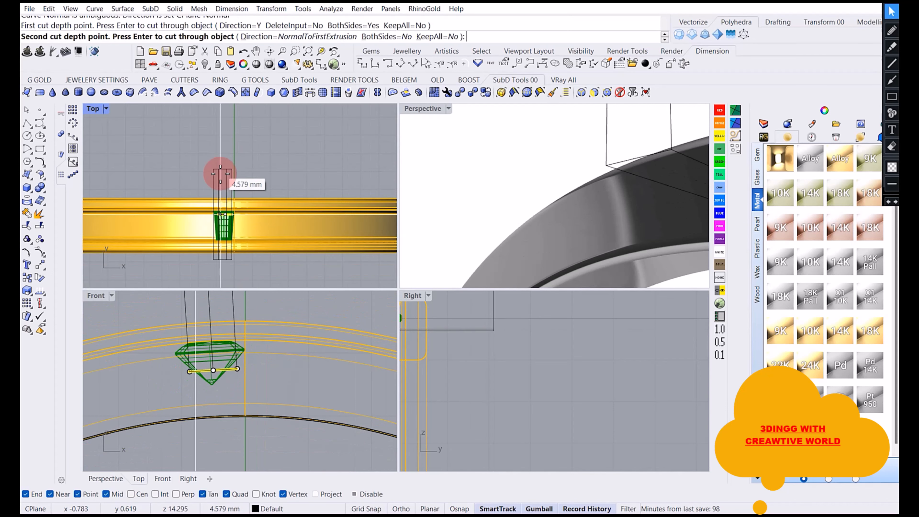
{"action": "left_click", "coordinate": [198, 412]}
{"action": "right_click", "coordinate": [198, 413]}
{"action": "left_click", "coordinate": [273, 383]}
Turn off the layer holding the ring's metal bodies, leaving the truncated gem and the guide curves on show.
{"action": "scroll", "coordinate": [552, 173], "scroll_direction": "down", "scroll_amount": 3}
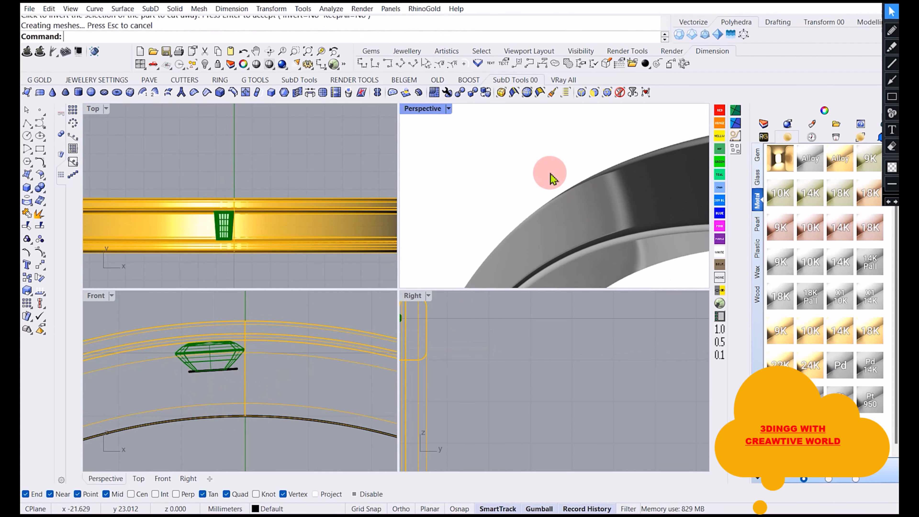
{"action": "scroll", "coordinate": [534, 180], "scroll_direction": "down", "scroll_amount": 2}
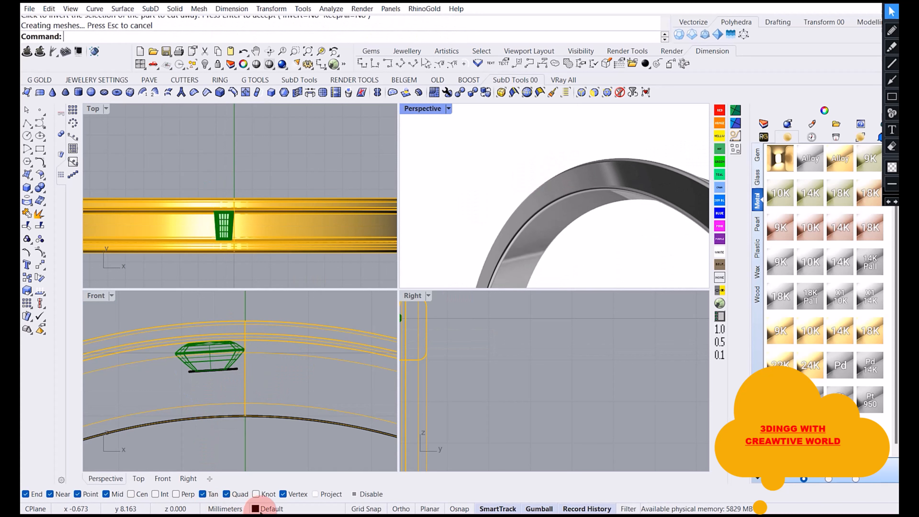
{"action": "left_click", "coordinate": [260, 509]}
{"action": "left_click", "coordinate": [228, 187]}
{"action": "left_click", "coordinate": [171, 179]}
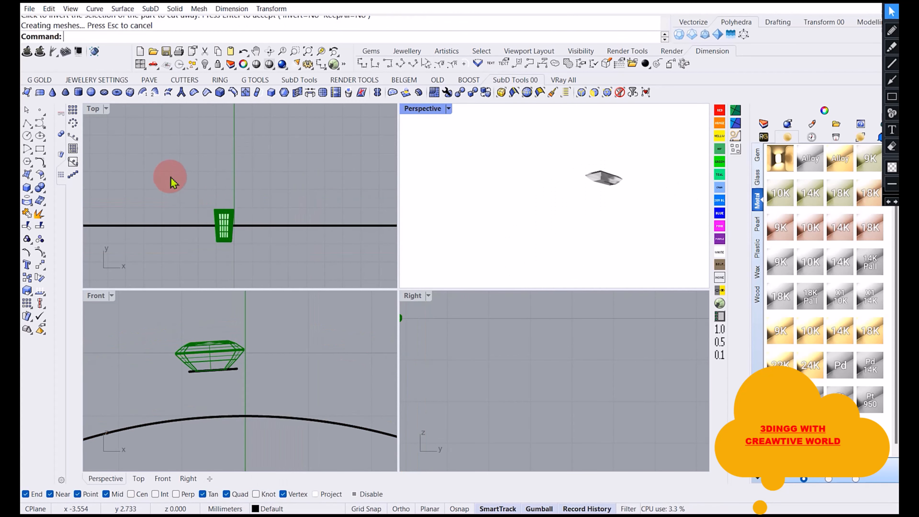
{"action": "scroll", "coordinate": [579, 181], "scroll_direction": "up", "scroll_amount": 5}
Assign the Default material to the truncated gem in place of its unnamed material.
{"action": "left_click", "coordinate": [523, 189]}
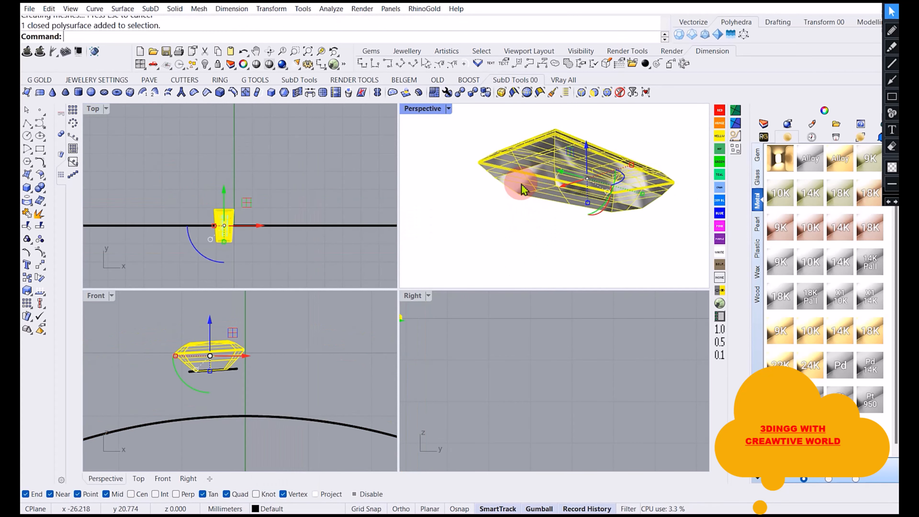
{"action": "left_click", "coordinate": [764, 124]}
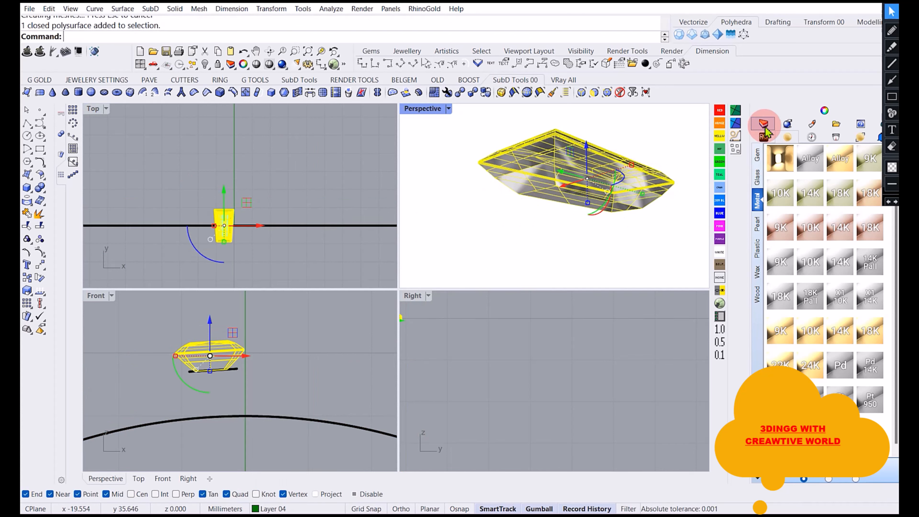
{"action": "left_click", "coordinate": [825, 110]}
{"action": "left_click", "coordinate": [781, 153]}
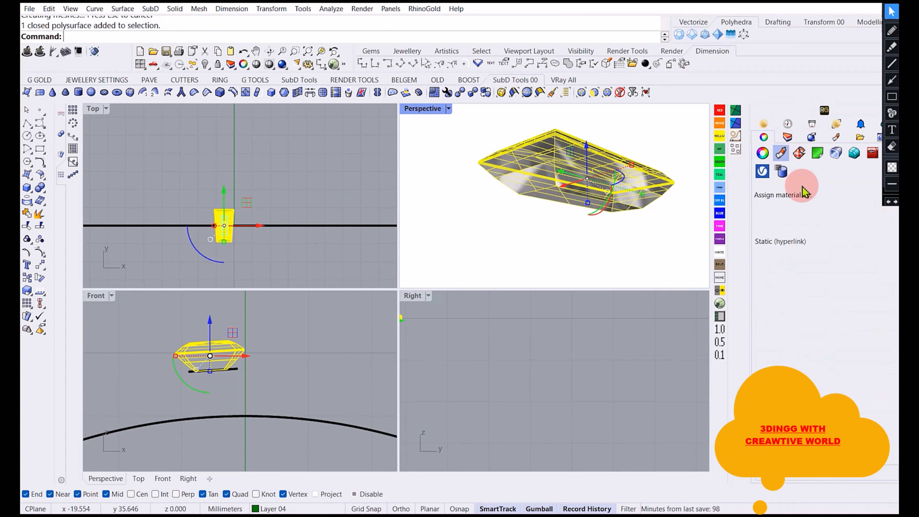
{"action": "left_click", "coordinate": [814, 205]}
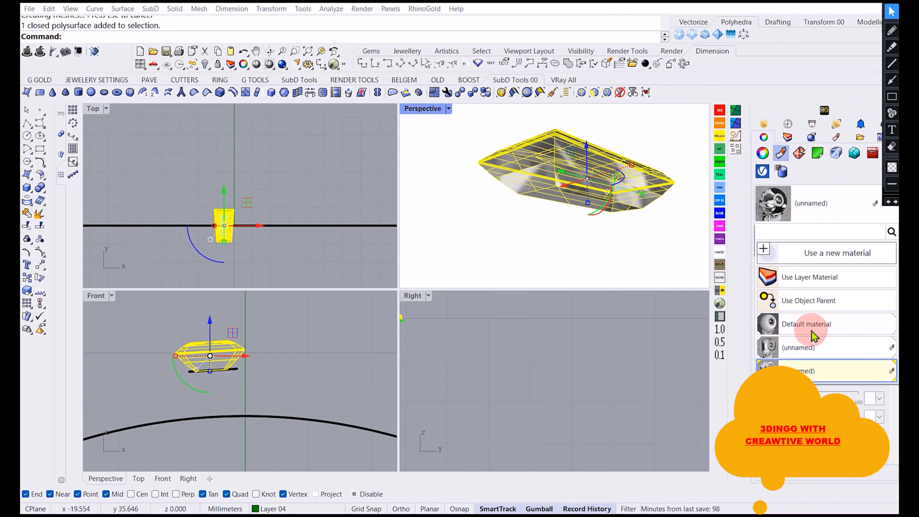
{"action": "left_click", "coordinate": [813, 335]}
{"action": "left_click", "coordinate": [529, 221]}
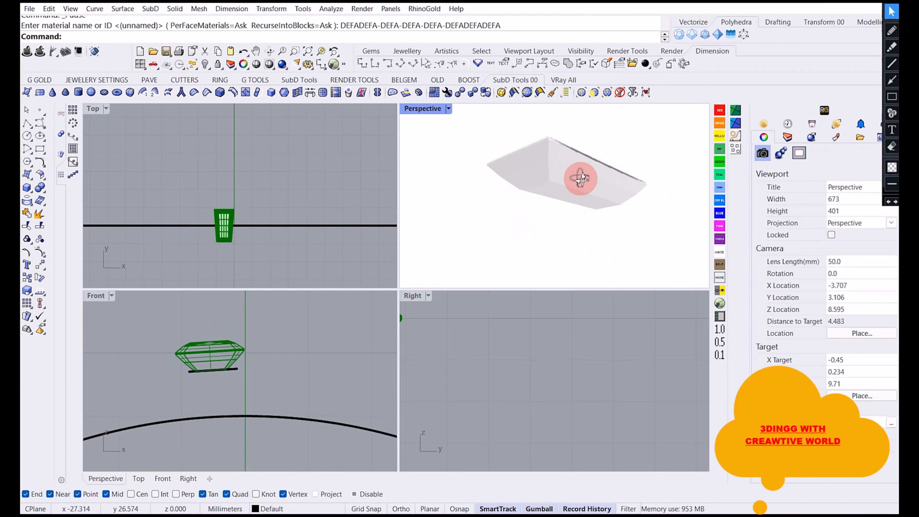
Set the Perspective view to Shaded display mode and show the gem's flat underside.
{"action": "right_click_drag", "start_coordinate": [581, 177], "coordinate": [581, 205]}
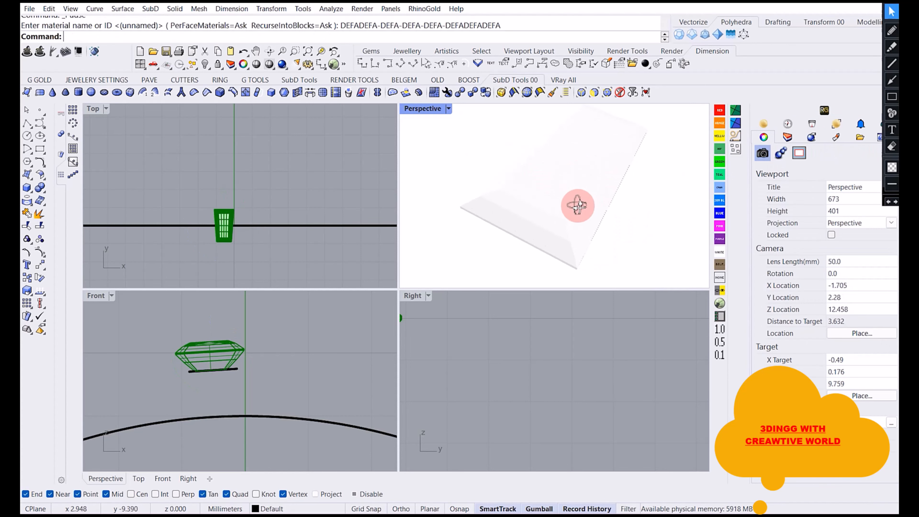
{"action": "left_click", "coordinate": [449, 111]}
{"action": "left_click", "coordinate": [514, 45]}
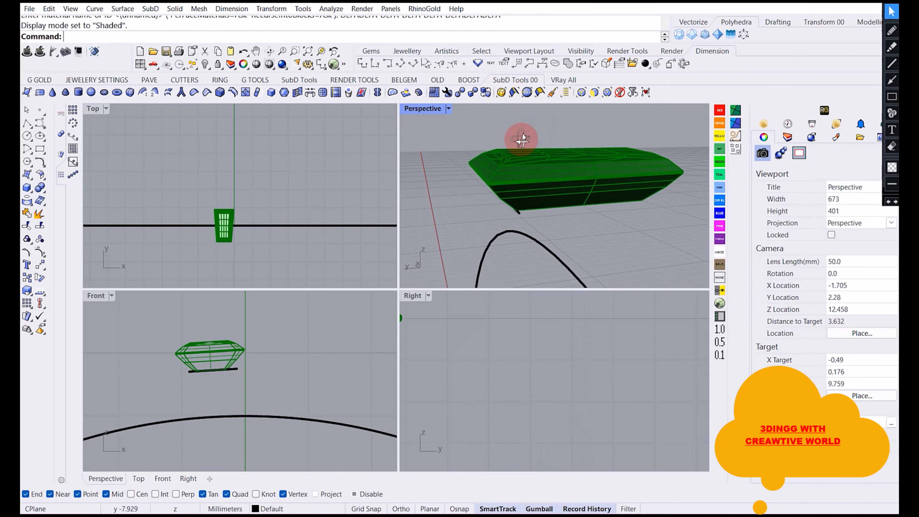
{"action": "right_click_drag", "start_coordinate": [522, 139], "coordinate": [550, 177]}
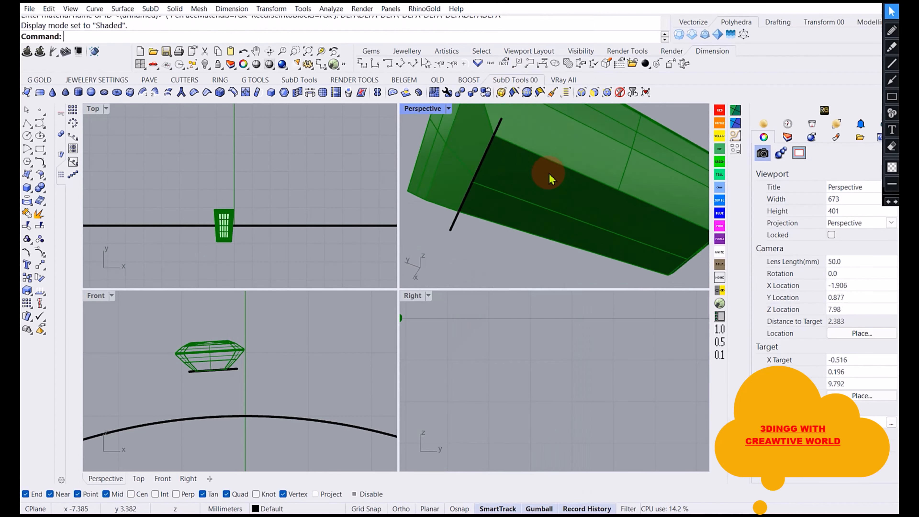
Extrude the flat face under the gem straight down as a solid, ending past the black ring curve.
{"action": "scroll", "coordinate": [548, 181], "scroll_direction": "up", "scroll_amount": 4}
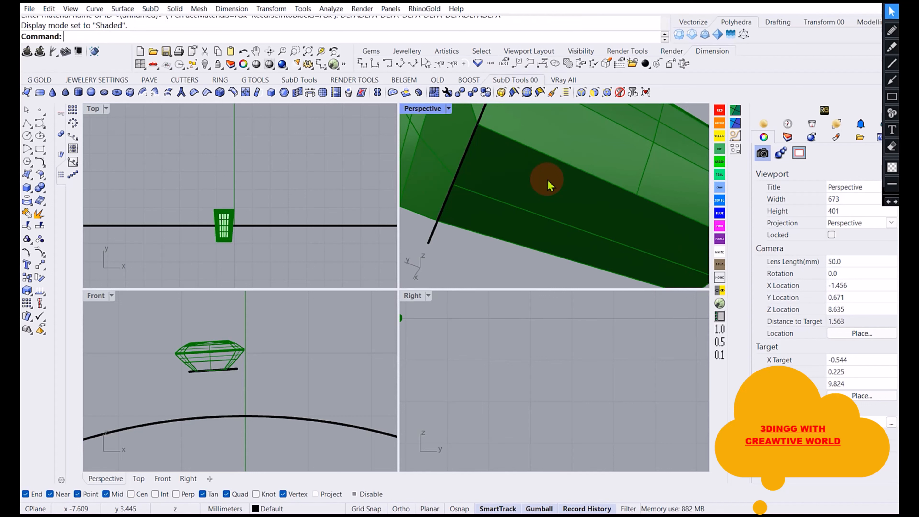
{"action": "left_click", "coordinate": [548, 184]}
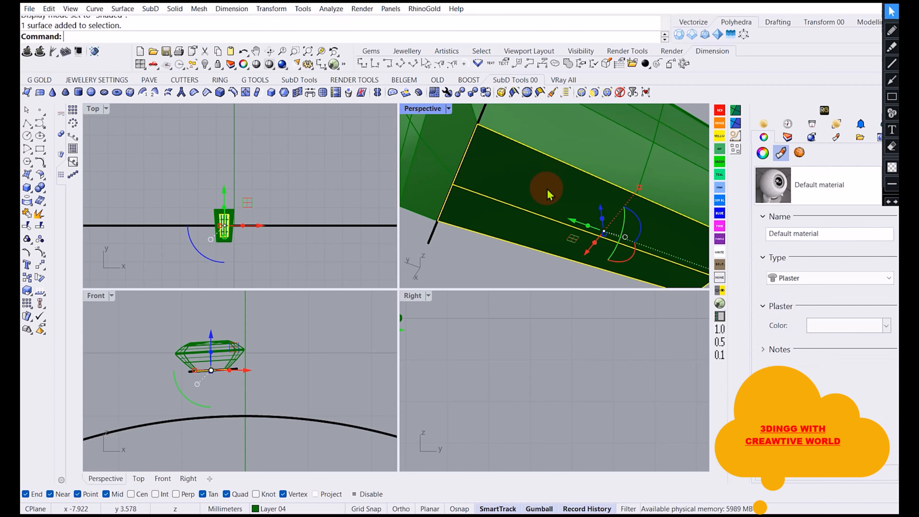
{"action": "mouse_move", "coordinate": [547, 194]}
{"action": "right_mouse_down"}
{"action": "mouse_move", "coordinate": [514, 188]}
{"action": "mouse_move", "coordinate": [548, 251]}
{"action": "mouse_move", "coordinate": [555, 206]}
{"action": "right_mouse_up"}
{"action": "right_click_drag", "start_coordinate": [241, 337], "coordinate": [223, 354]}
{"action": "scroll", "coordinate": [223, 319], "scroll_direction": "up", "scroll_amount": 2}
{"action": "scroll", "coordinate": [223, 356], "scroll_direction": "up", "scroll_amount": 2}
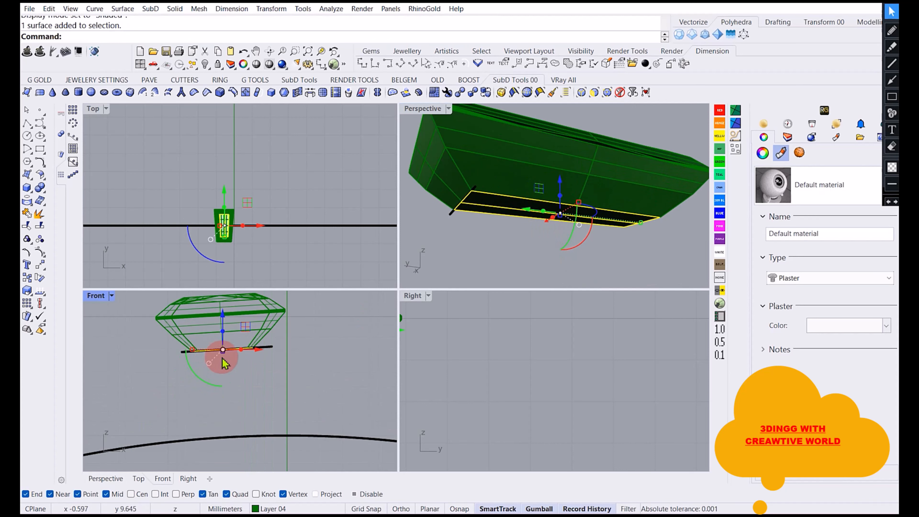
{"action": "left_click", "coordinate": [31, 193]}
{"action": "left_click", "coordinate": [130, 205]}
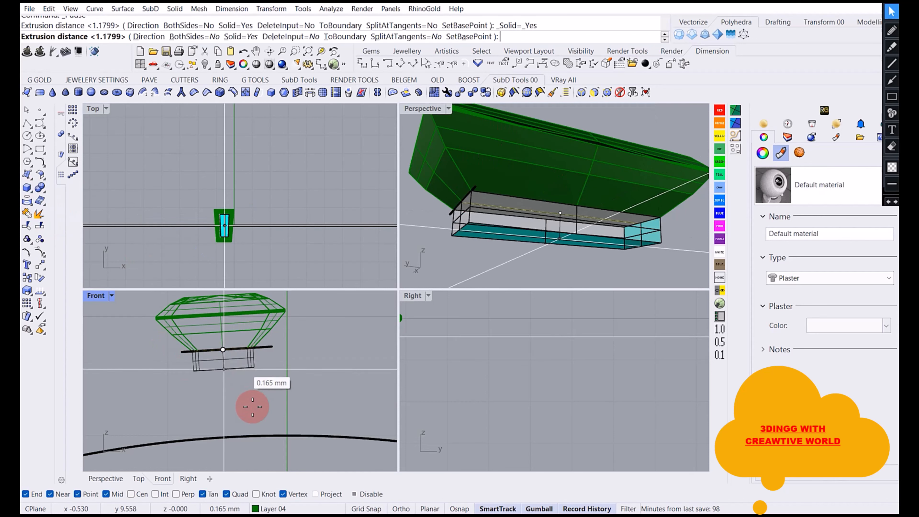
{"action": "scroll", "coordinate": [243, 365], "scroll_direction": "down", "scroll_amount": 3}
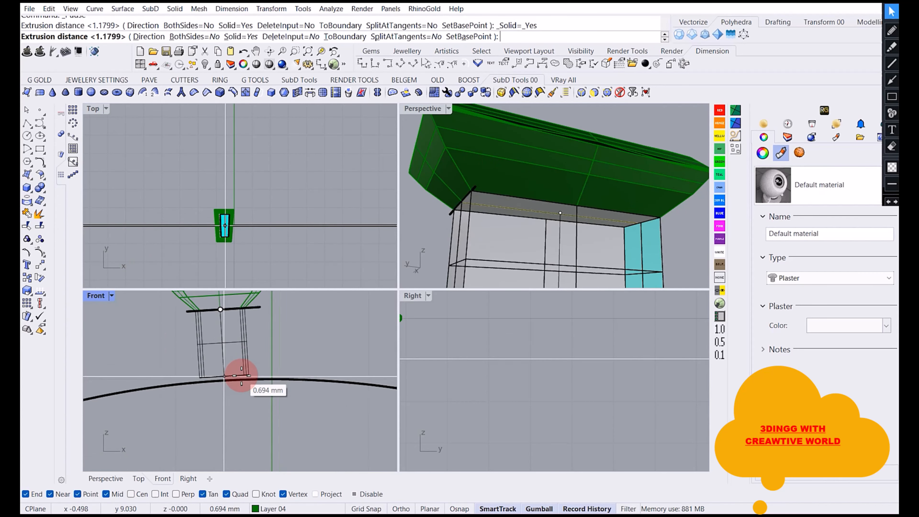
{"action": "left_click", "coordinate": [237, 407]}
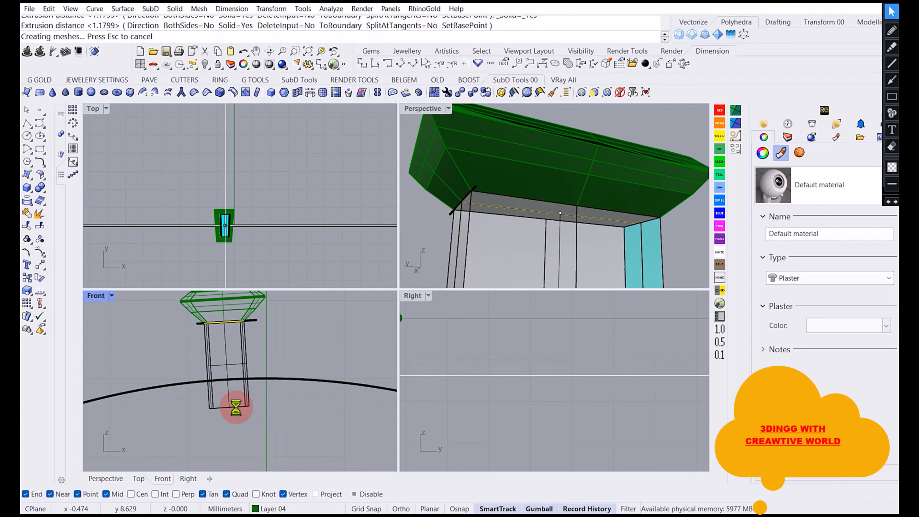
Boolean-union the truncated gem with the extruded block beneath it to form one seat cutter.
{"action": "left_click", "coordinate": [338, 344]}
{"action": "left_click", "coordinate": [562, 179]}
{"action": "scroll", "coordinate": [538, 167], "scroll_direction": "down", "scroll_amount": 4}
{"action": "left_click", "coordinate": [538, 171]}
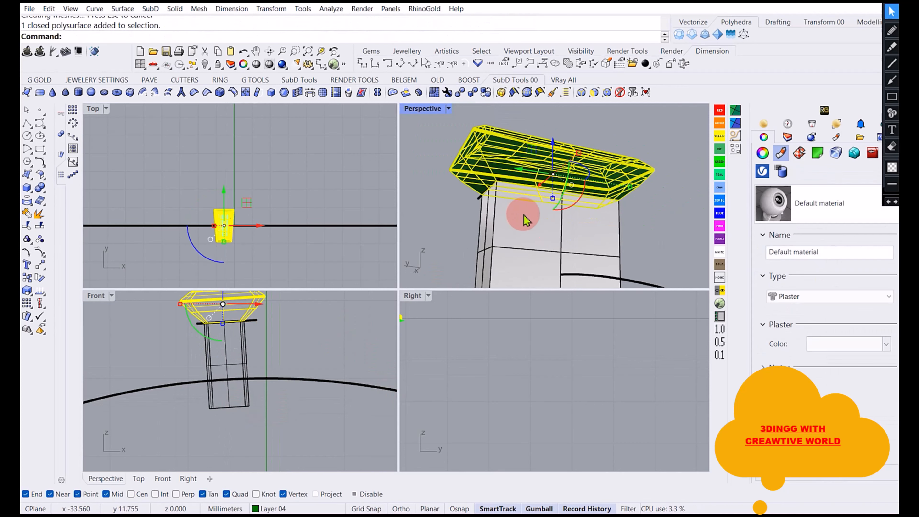
{"action": "right_click_drag", "start_coordinate": [523, 211], "coordinate": [538, 241]}
{"action": "left_click", "coordinate": [530, 239], "text": "shift"}
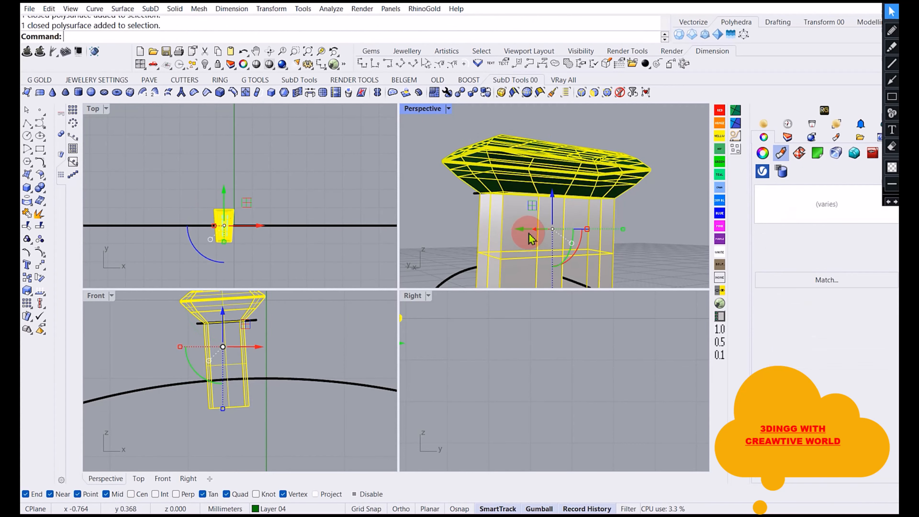
{"action": "left_click", "coordinate": [40, 187]}
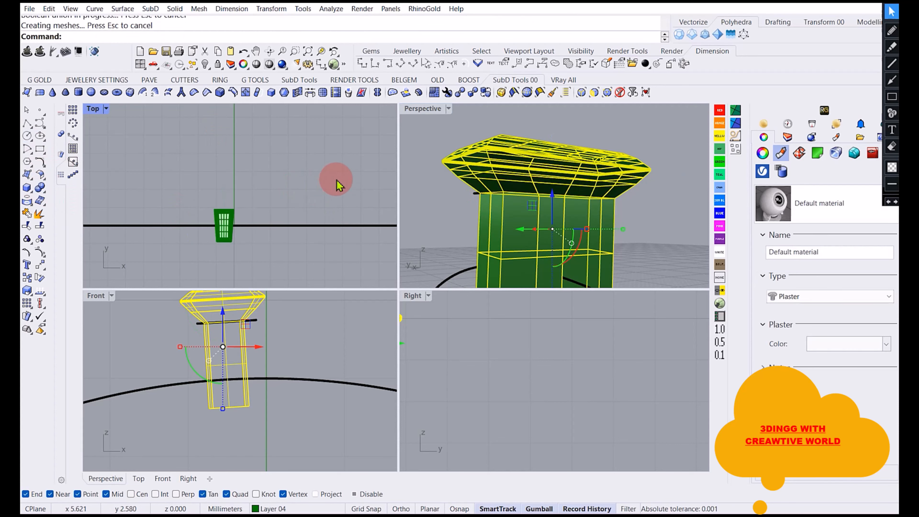
Examine the joined seat cutter from several angles in the Perspective view.
{"action": "right_click_drag", "start_coordinate": [514, 155], "coordinate": [538, 205]}
{"action": "left_click", "coordinate": [539, 207]}
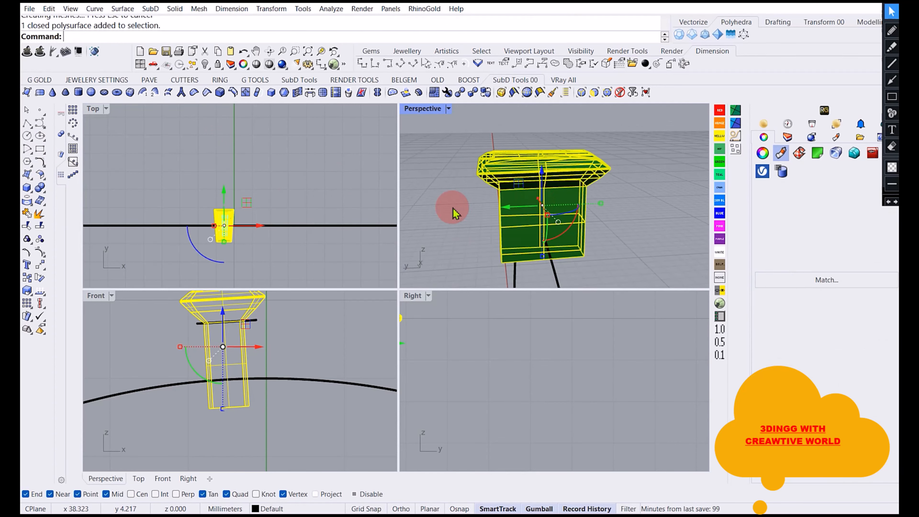
{"action": "right_click_drag", "start_coordinate": [456, 205], "coordinate": [572, 221]}
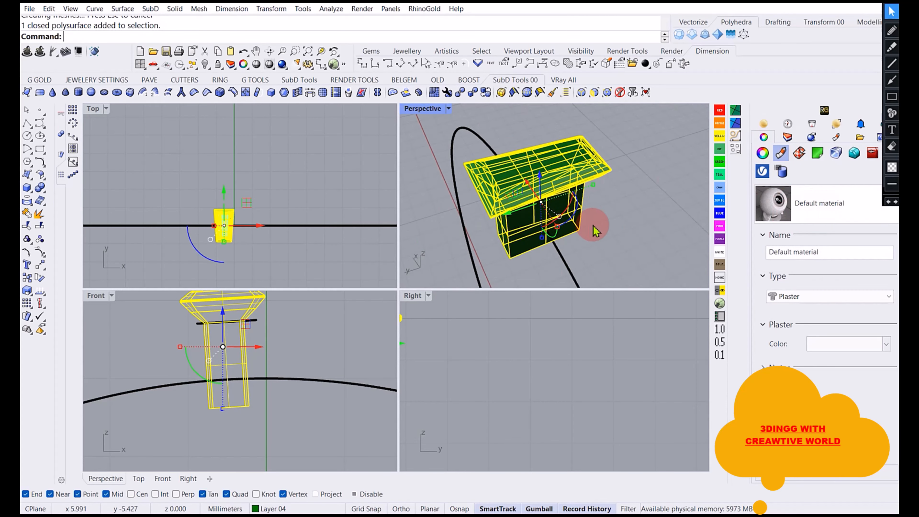
{"action": "right_click_drag", "start_coordinate": [592, 225], "coordinate": [586, 193]}
{"action": "left_click", "coordinate": [640, 215]}
{"action": "right_click_drag", "start_coordinate": [637, 214], "coordinate": [595, 242]}
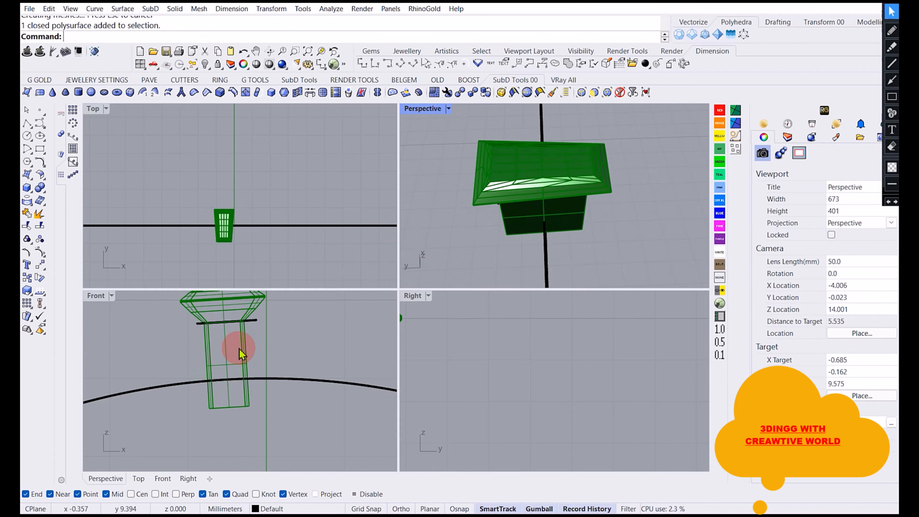
{"action": "right_click_drag", "start_coordinate": [491, 252], "coordinate": [571, 140]}
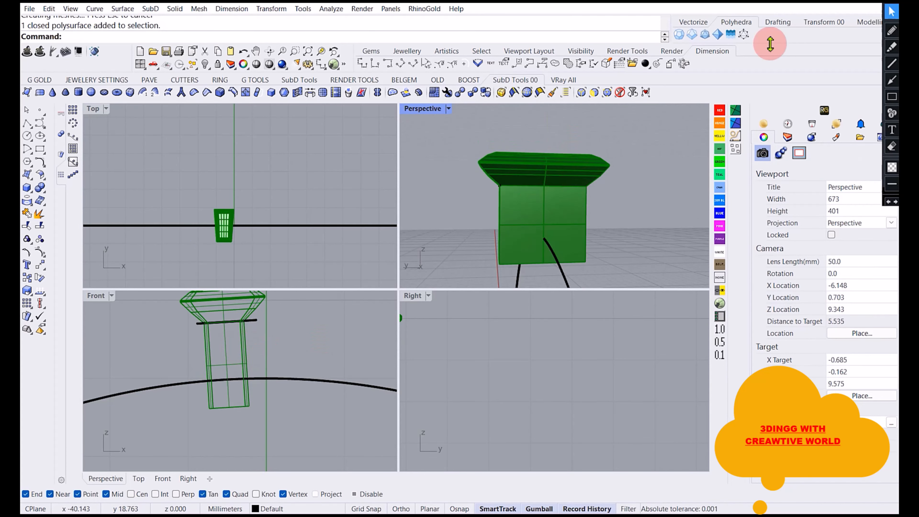
Scale the bottom face of the seat cutter inward to less than half its size so the lower block tapers downward.
{"action": "right_click_drag", "start_coordinate": [606, 225], "coordinate": [544, 208]}
{"action": "scroll", "coordinate": [511, 250], "scroll_direction": "up", "scroll_amount": 5}
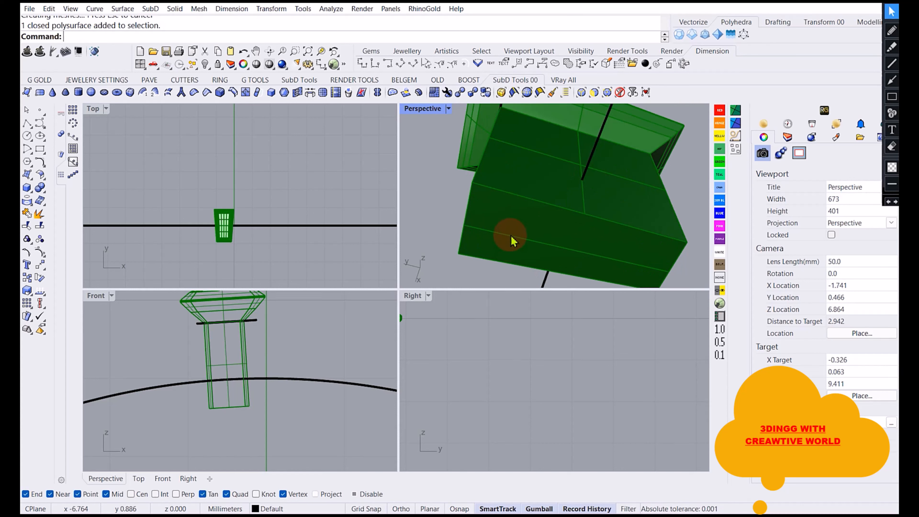
{"action": "left_click", "coordinate": [512, 241], "text": "ctrl+shift"}
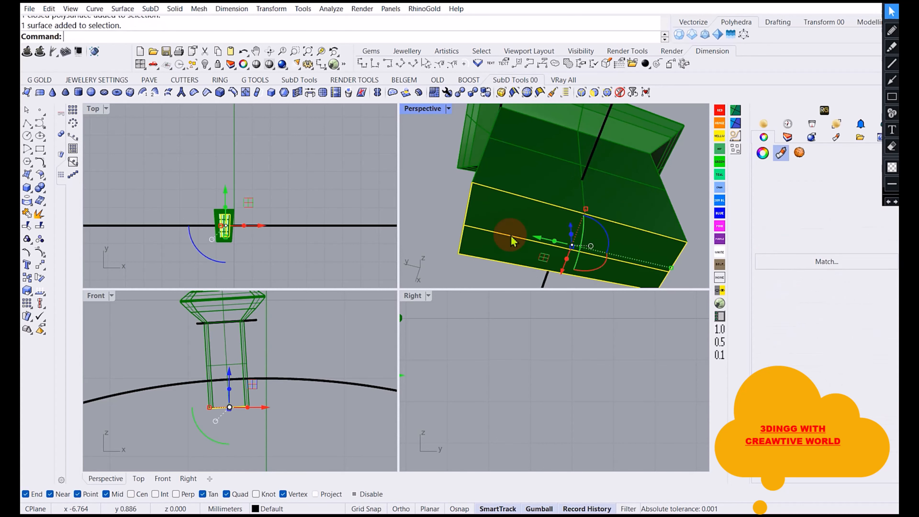
{"action": "scroll", "coordinate": [493, 360], "scroll_direction": "down", "scroll_amount": 5}
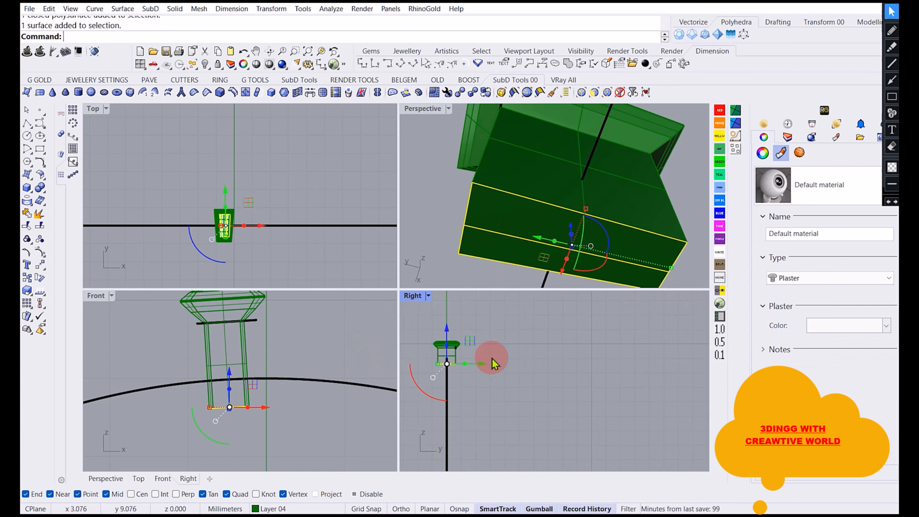
{"action": "scroll", "coordinate": [437, 370], "scroll_direction": "up", "scroll_amount": 3}
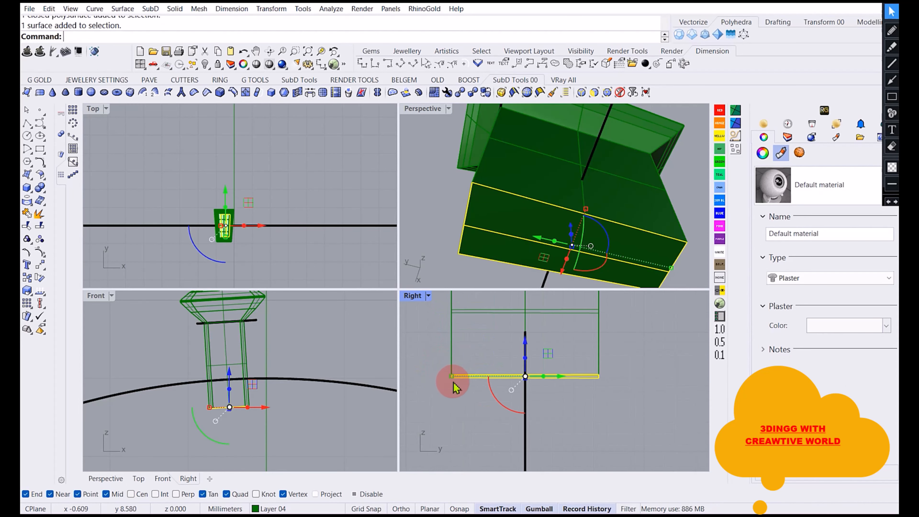
{"action": "left_click_drag", "start_coordinate": [452, 377], "coordinate": [498, 393]}
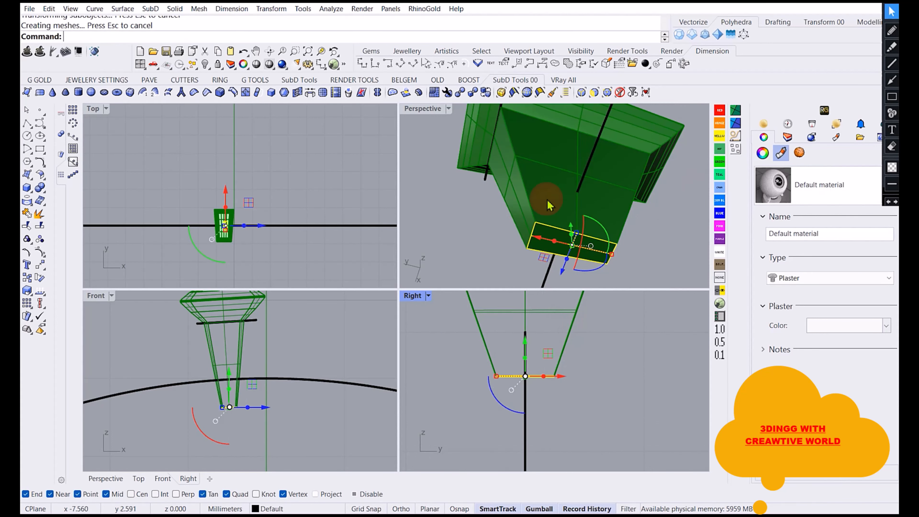
{"action": "scroll", "coordinate": [548, 201], "scroll_direction": "down", "scroll_amount": 4}
{"action": "right_click_drag", "start_coordinate": [519, 155], "coordinate": [581, 216]}
{"action": "scroll", "coordinate": [554, 241], "scroll_direction": "up", "scroll_amount": 4}
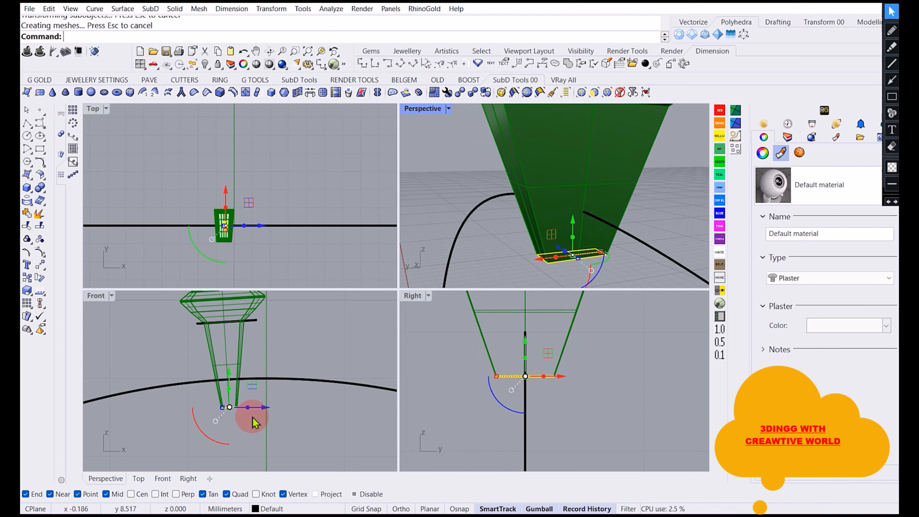
Apply CageEdit to the seat cutter with a World bounding box and 4 × 4 × 4 control points, editing globally.
{"action": "scroll", "coordinate": [501, 363], "scroll_direction": "down", "scroll_amount": 5}
{"action": "right_click_drag", "start_coordinate": [487, 331], "coordinate": [476, 364]}
{"action": "left_click", "coordinate": [473, 378]}
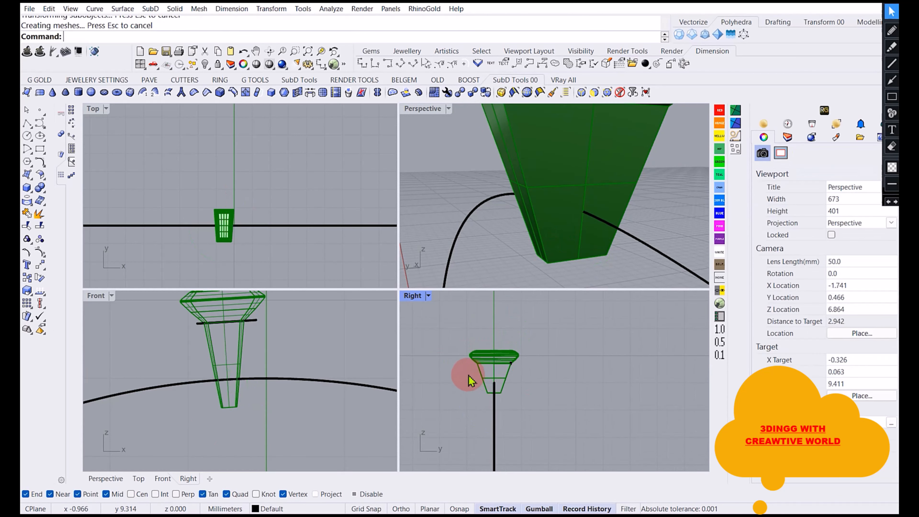
{"action": "scroll", "coordinate": [530, 364], "scroll_direction": "up", "scroll_amount": 4}
{"action": "left_click", "coordinate": [485, 354]}
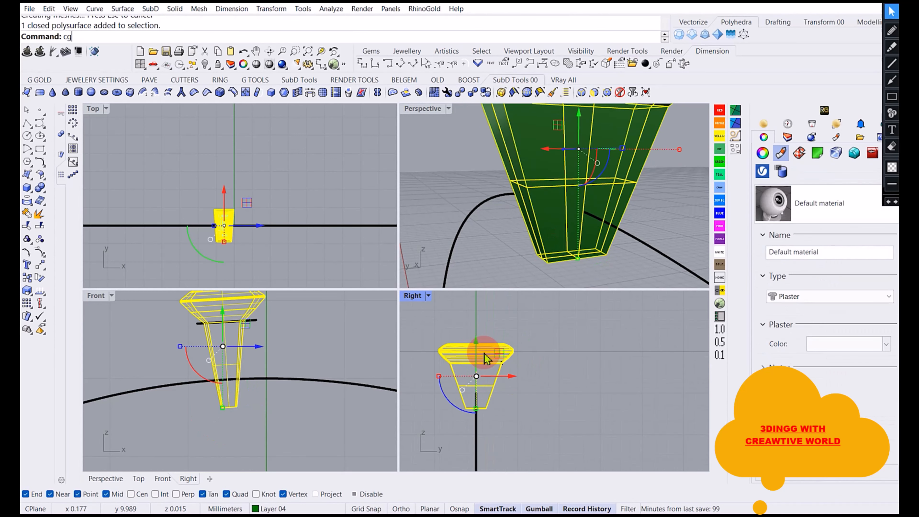
{"action": "key", "text": "Return"}
{"action": "left_click", "coordinate": [118, 37]}
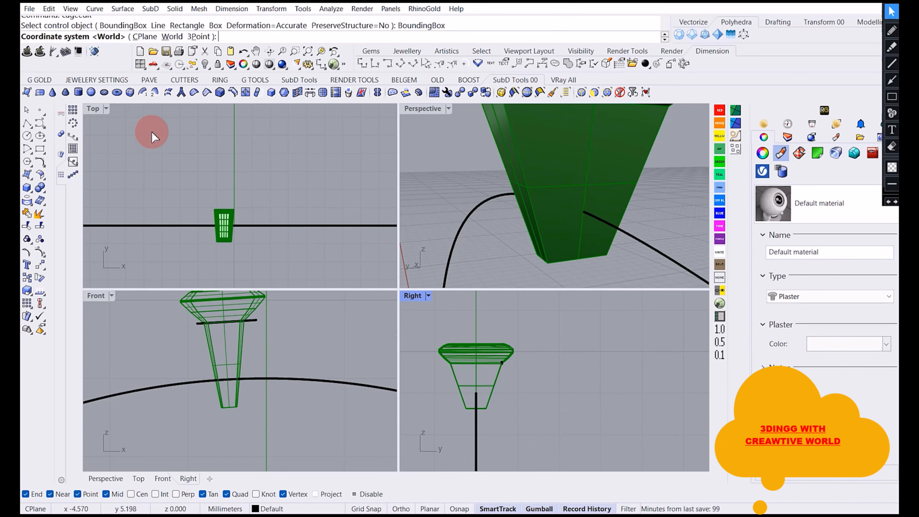
{"action": "key", "text": "Return"}
{"action": "key", "text": "Return"}
{"action": "key", "text": "Return"}
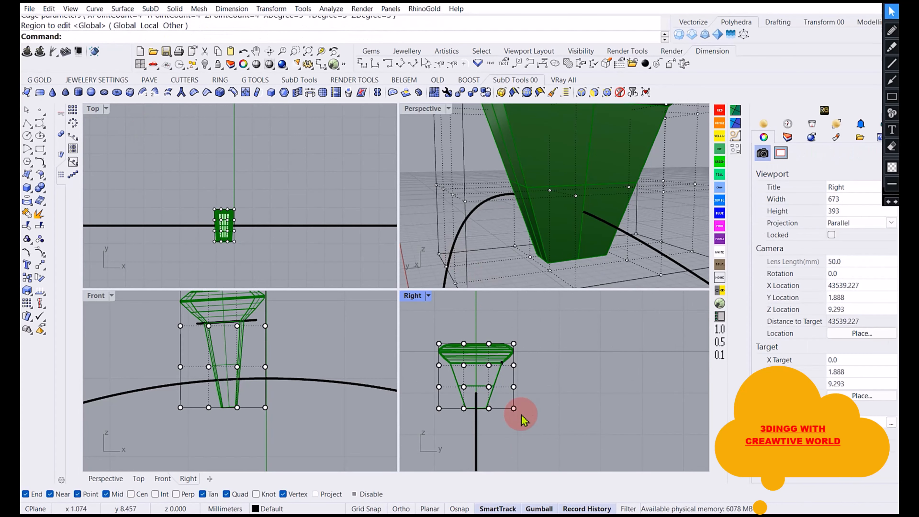
Try narrowing the cutter's three lower cage rows in the Right view, undo that, and try only the bottom two rows.
{"action": "right_click_drag", "start_coordinate": [470, 379], "coordinate": [480, 364]}
{"action": "scroll", "coordinate": [435, 347], "scroll_direction": "up", "scroll_amount": 4}
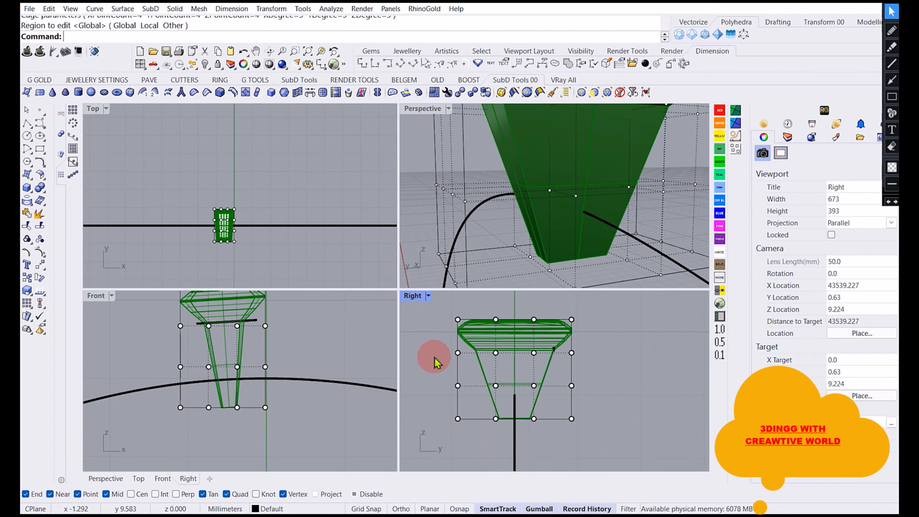
{"action": "left_click_drag", "start_coordinate": [436, 341], "coordinate": [604, 436]}
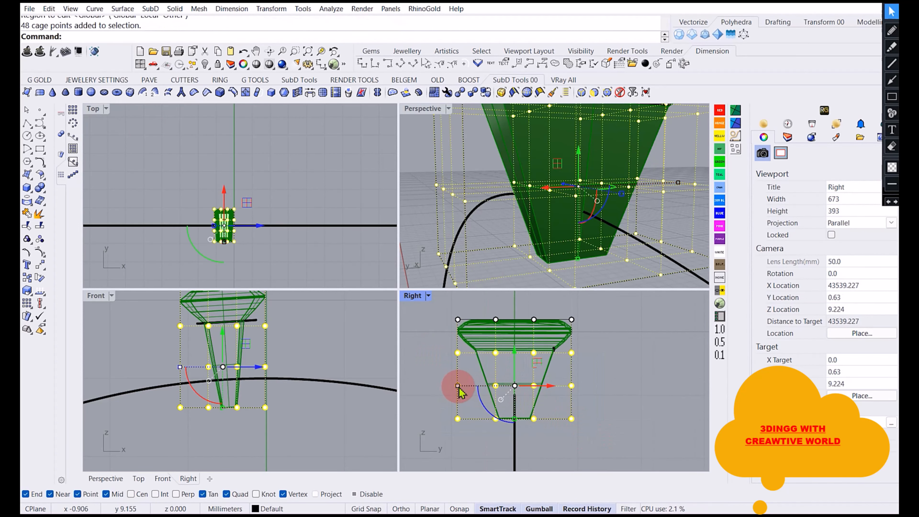
{"action": "left_click_drag", "start_coordinate": [457, 386], "coordinate": [477, 389]}
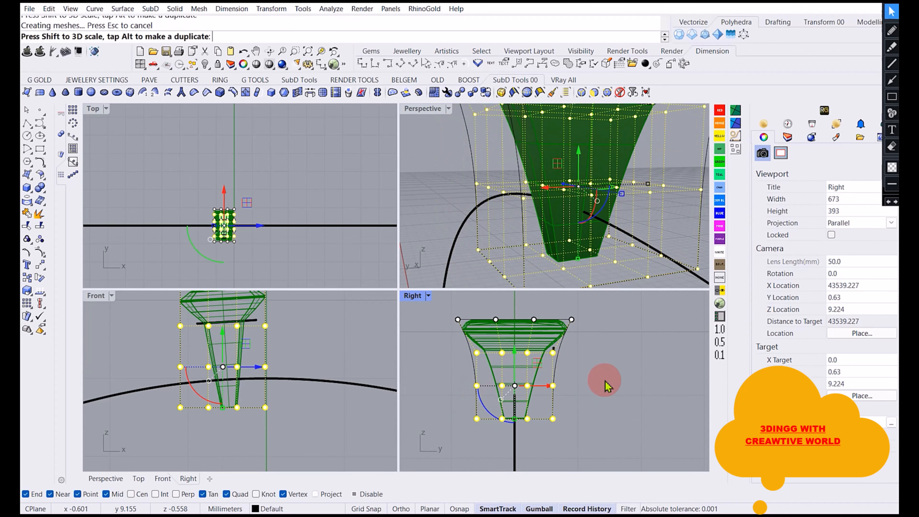
{"action": "key", "text": "ctrl+z"}
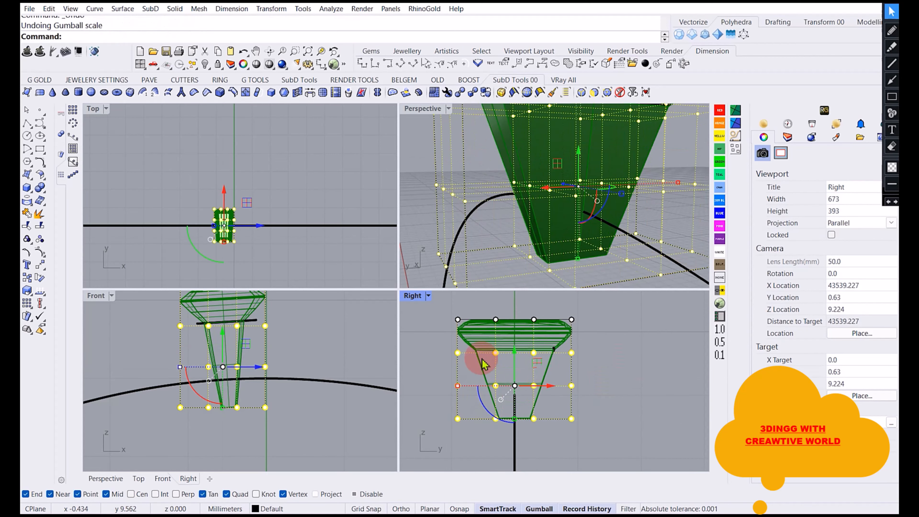
{"action": "left_click_drag", "start_coordinate": [425, 372], "coordinate": [630, 438]}
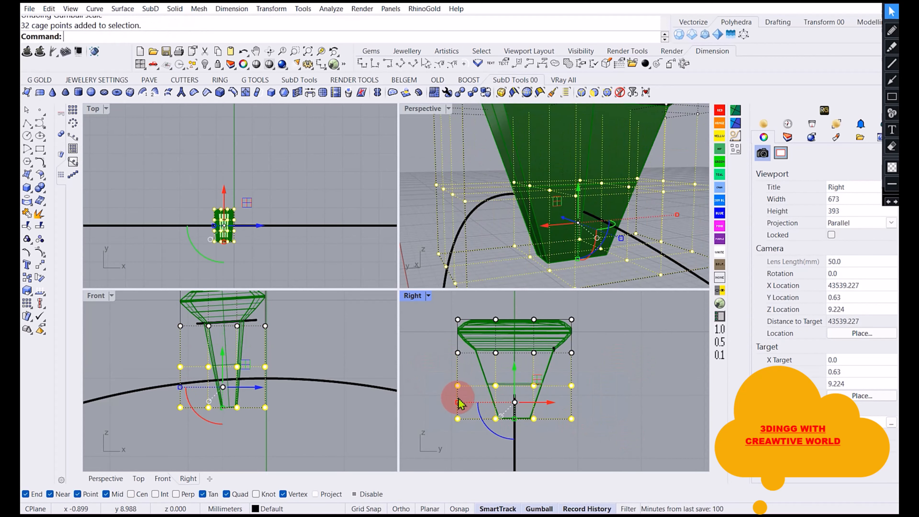
{"action": "left_click_drag", "start_coordinate": [458, 403], "coordinate": [491, 405]}
{"action": "left_click", "coordinate": [615, 395]}
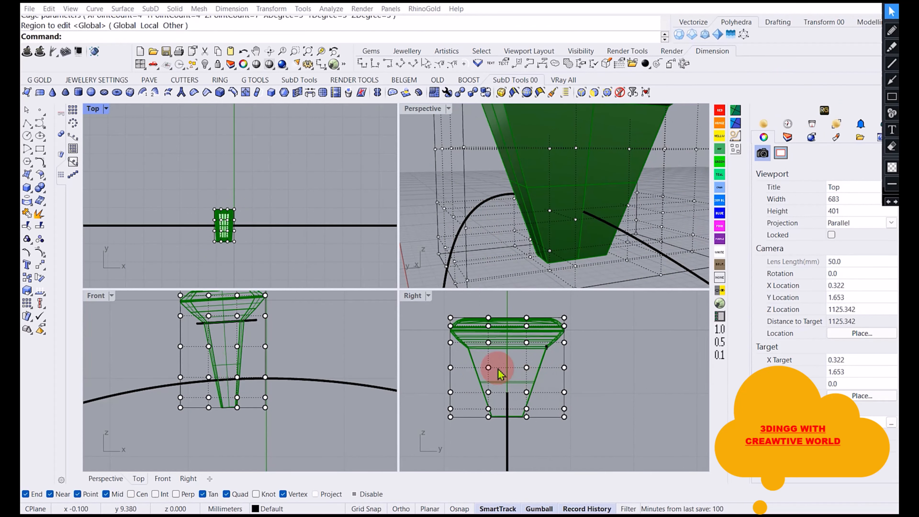
Scale the bottom four rows of cage points inward along Y in the Right view, giving the cutter's stem concave sides.
{"action": "scroll", "coordinate": [442, 356], "scroll_direction": "up", "scroll_amount": 2}
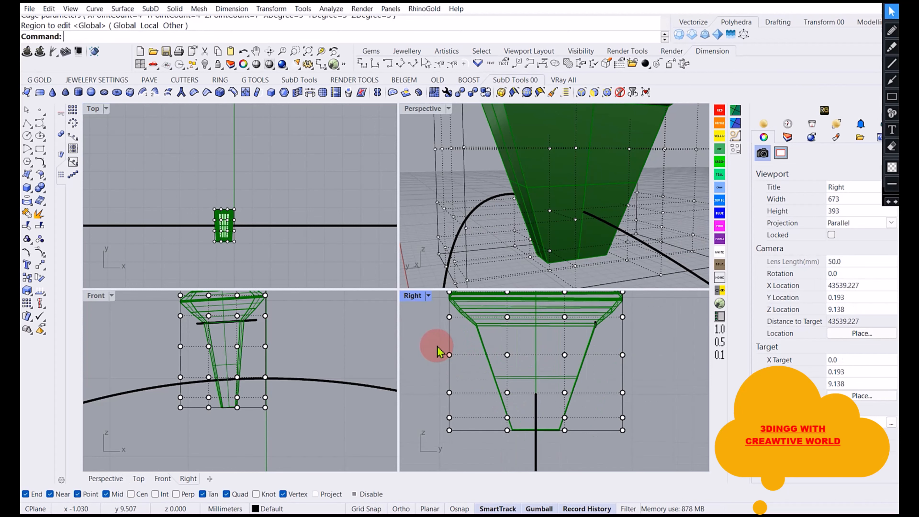
{"action": "left_click_drag", "start_coordinate": [436, 344], "coordinate": [632, 447]}
{"action": "left_click_drag", "start_coordinate": [449, 393], "coordinate": [486, 399]}
{"action": "left_click", "coordinate": [648, 371]}
{"action": "right_click_drag", "start_coordinate": [539, 348], "coordinate": [518, 364]}
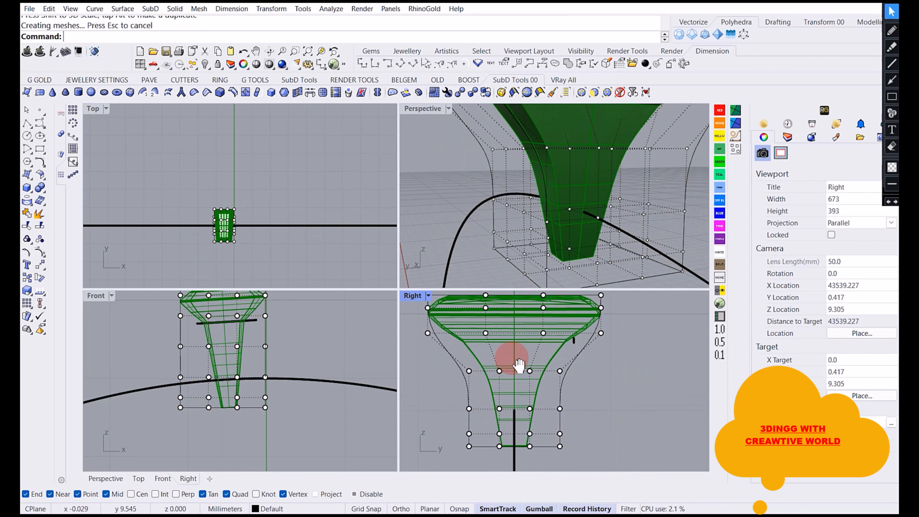
{"action": "scroll", "coordinate": [480, 359], "scroll_direction": "down", "scroll_amount": 2}
{"action": "mouse_move", "coordinate": [586, 214]}
{"action": "right_mouse_down"}
{"action": "mouse_move", "coordinate": [513, 199]}
{"action": "mouse_move", "coordinate": [562, 134]}
{"action": "mouse_move", "coordinate": [472, 189]}
{"action": "mouse_move", "coordinate": [575, 211]}
{"action": "right_mouse_up"}
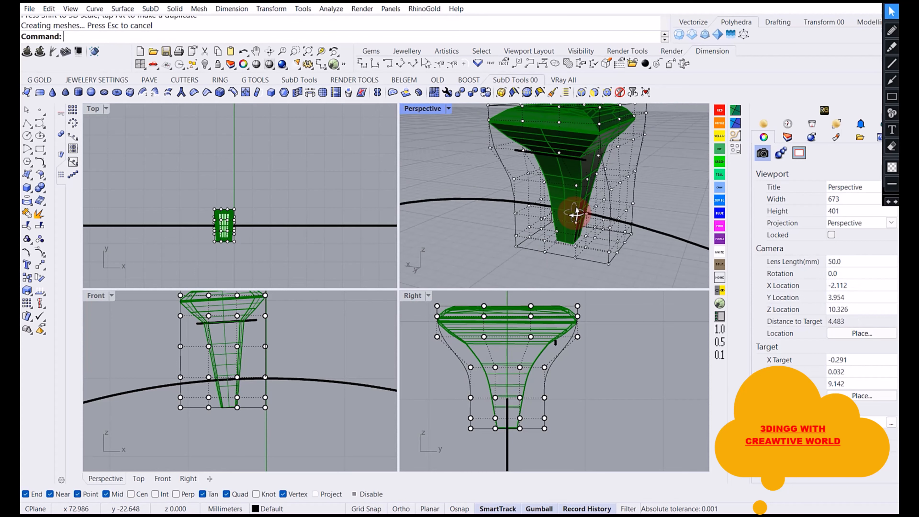
Delete the control cage around the seat cutter and check the reshaped solid.
{"action": "left_click", "coordinate": [457, 357]}
{"action": "key", "text": "Delete"}
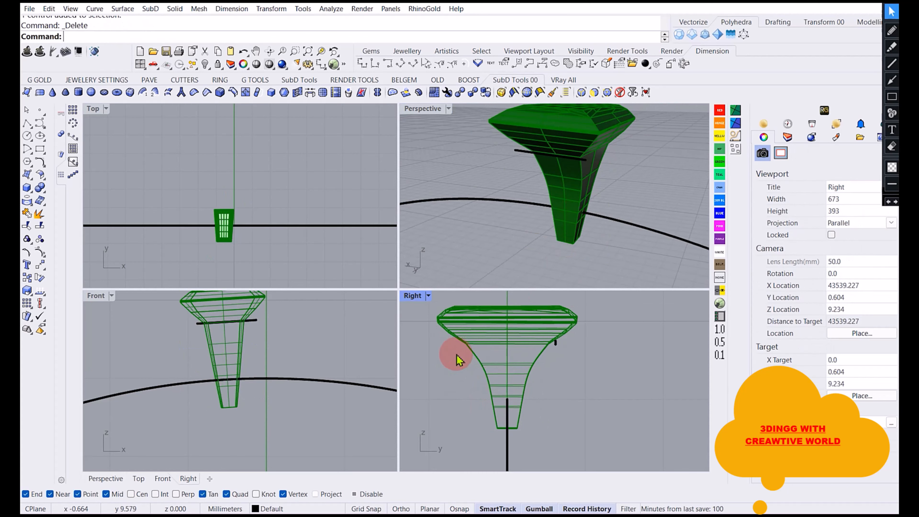
{"action": "right_click_drag", "start_coordinate": [533, 199], "coordinate": [481, 144]}
{"action": "right_click_drag", "start_coordinate": [572, 137], "coordinate": [503, 141]}
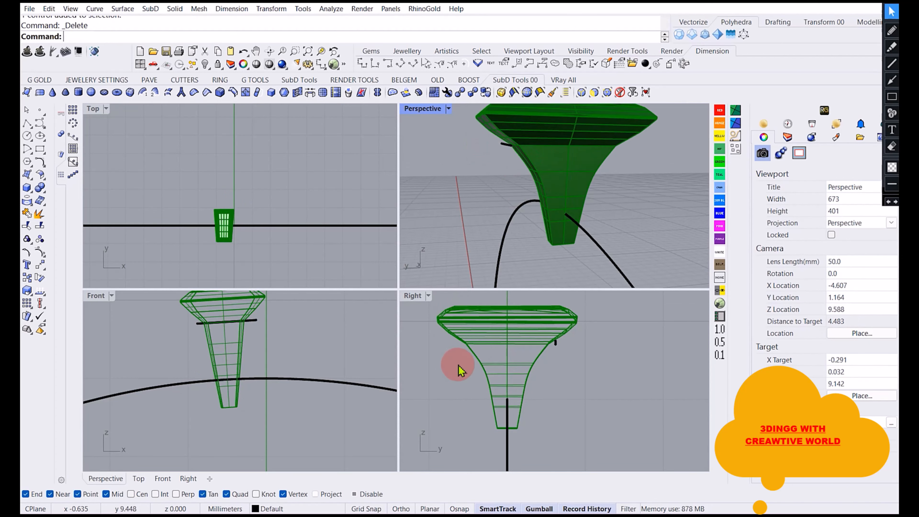
{"action": "scroll", "coordinate": [481, 344], "scroll_direction": "up", "scroll_amount": 6}
{"action": "left_click", "coordinate": [477, 348]}
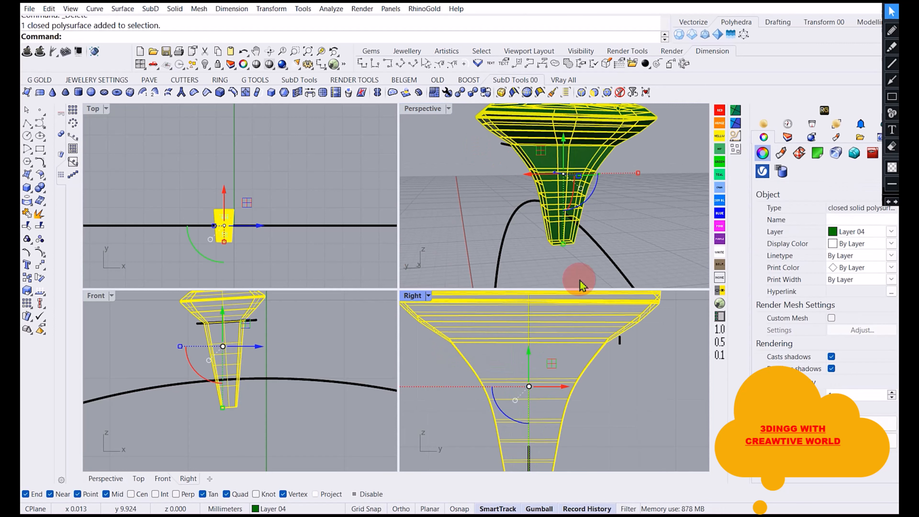
{"action": "left_click", "coordinate": [476, 213]}
{"action": "scroll", "coordinate": [207, 379], "scroll_direction": "down", "scroll_amount": 3}
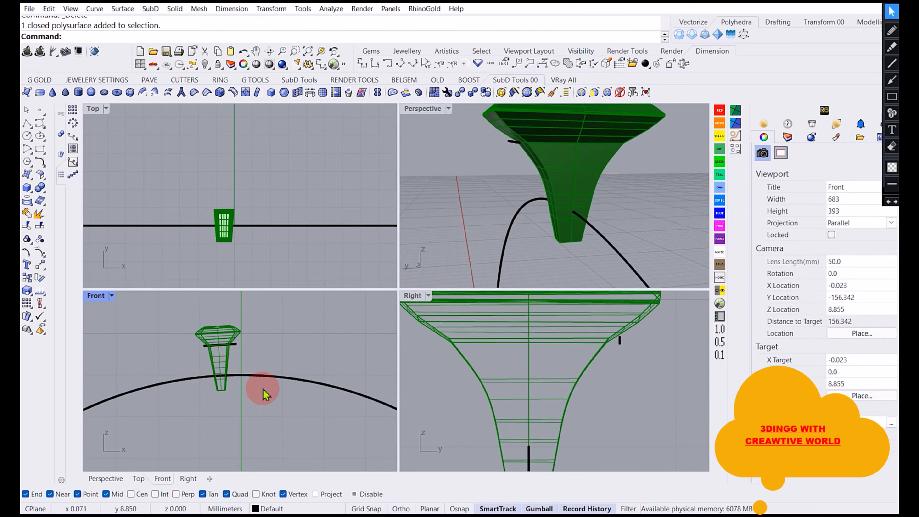
Turn on Layer 05 and Layer 06 to display the ring body and the row of gems around the cutter.
{"action": "left_click", "coordinate": [265, 509]}
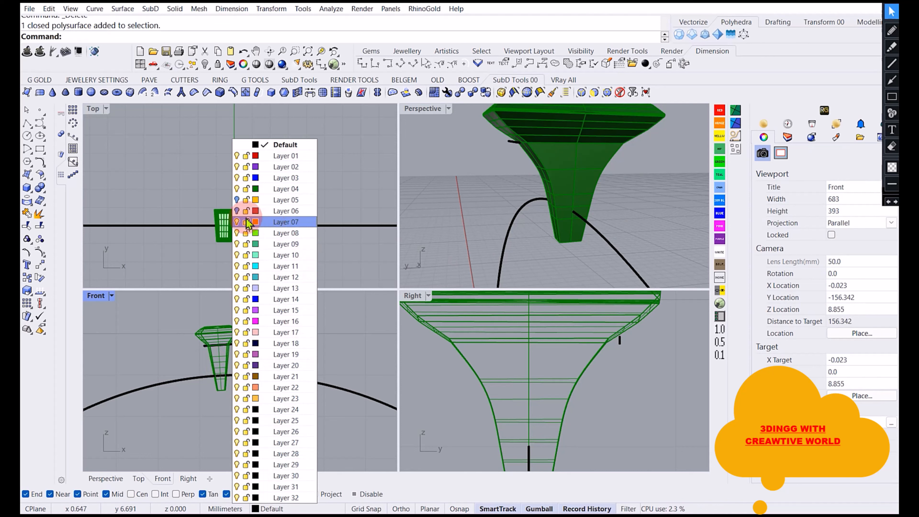
{"action": "left_click", "coordinate": [236, 210]}
{"action": "left_click", "coordinate": [237, 212]}
{"action": "left_click", "coordinate": [187, 176]}
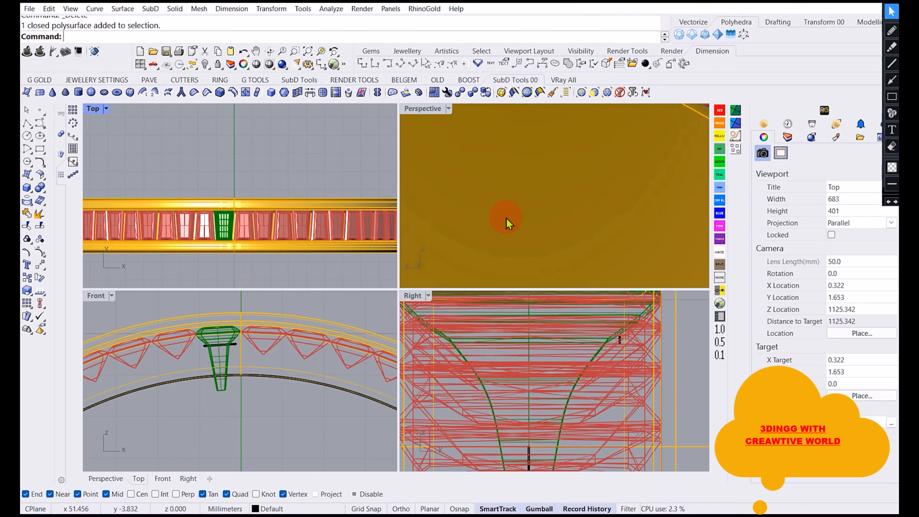
{"action": "scroll", "coordinate": [509, 222], "scroll_direction": "down", "scroll_amount": 5}
{"action": "scroll", "coordinate": [227, 347], "scroll_direction": "up", "scroll_amount": 3}
Rotate a copy of the seat cutter about the origin (0) in the Front view, about 6° clockwise, onto the neighbouring gem.
{"action": "left_click", "coordinate": [223, 363]}
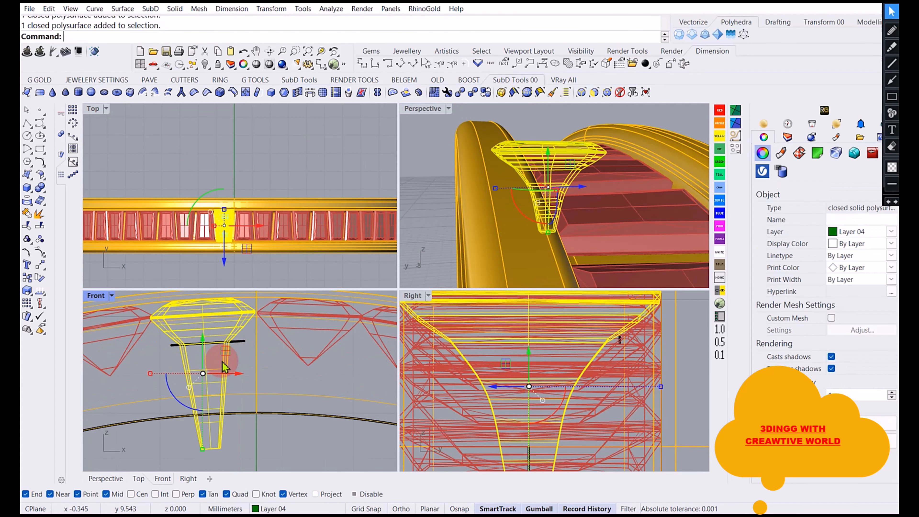
{"action": "scroll", "coordinate": [242, 235], "scroll_direction": "up", "scroll_amount": 3}
{"action": "scroll", "coordinate": [240, 236], "scroll_direction": "down", "scroll_amount": 1}
{"action": "scroll", "coordinate": [200, 366], "scroll_direction": "down", "scroll_amount": 3}
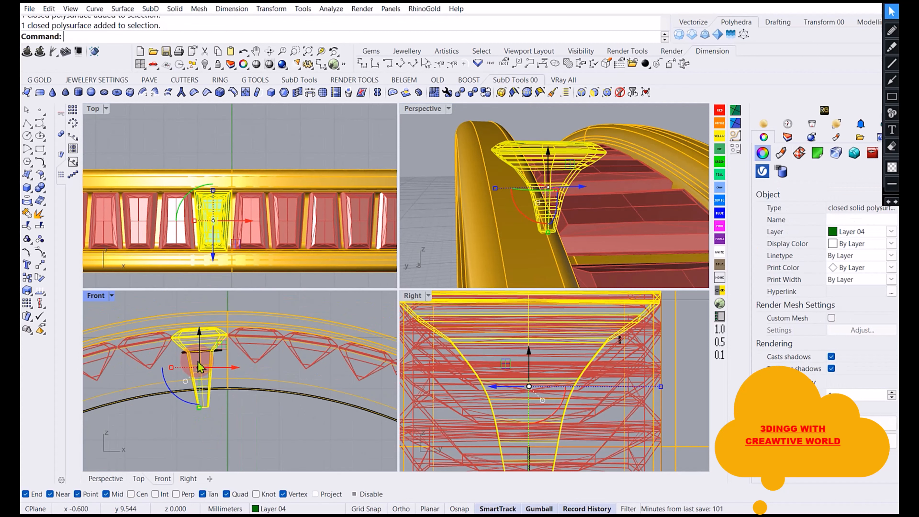
{"action": "left_click", "coordinate": [39, 277]}
{"action": "scroll", "coordinate": [224, 345], "scroll_direction": "down", "scroll_amount": 2}
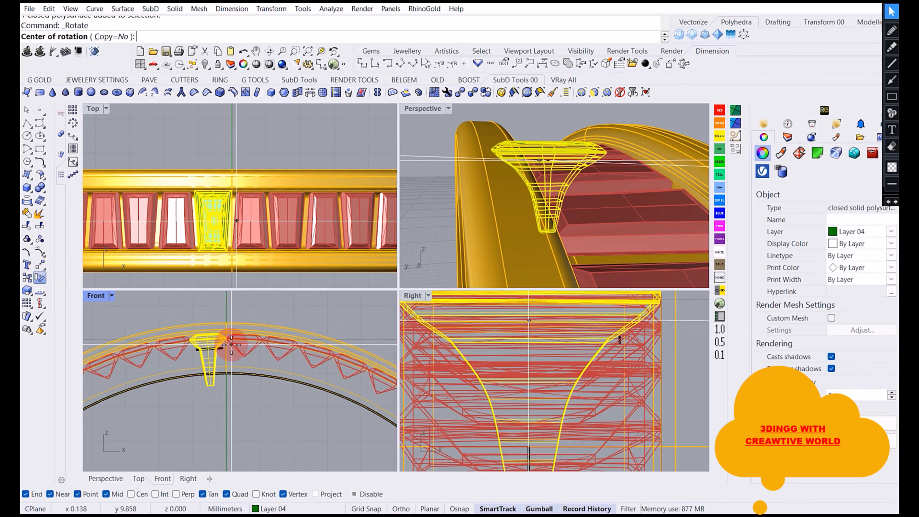
{"action": "left_click", "coordinate": [116, 36]}
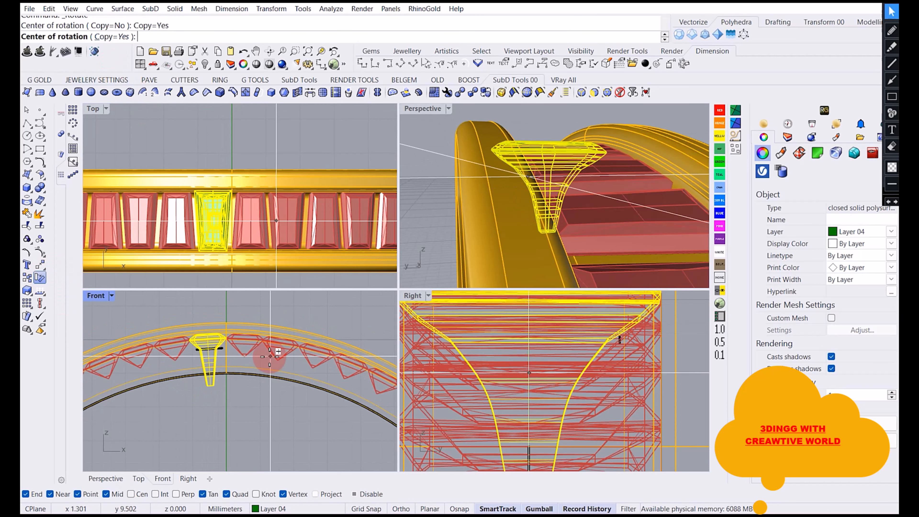
{"action": "type", "text": "0"}
{"action": "key", "text": "Return"}
{"action": "scroll", "coordinate": [220, 308], "scroll_direction": "down", "scroll_amount": 2}
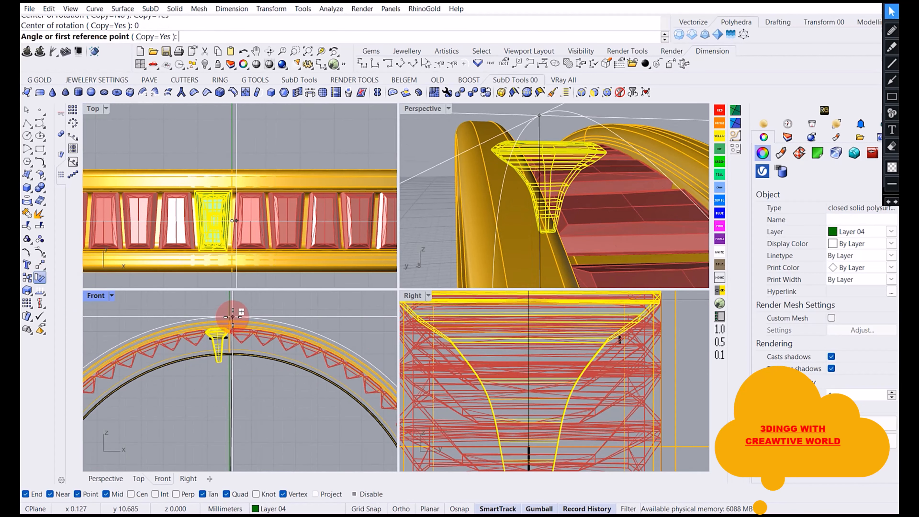
{"action": "scroll", "coordinate": [219, 308], "scroll_direction": "up", "scroll_amount": 5}
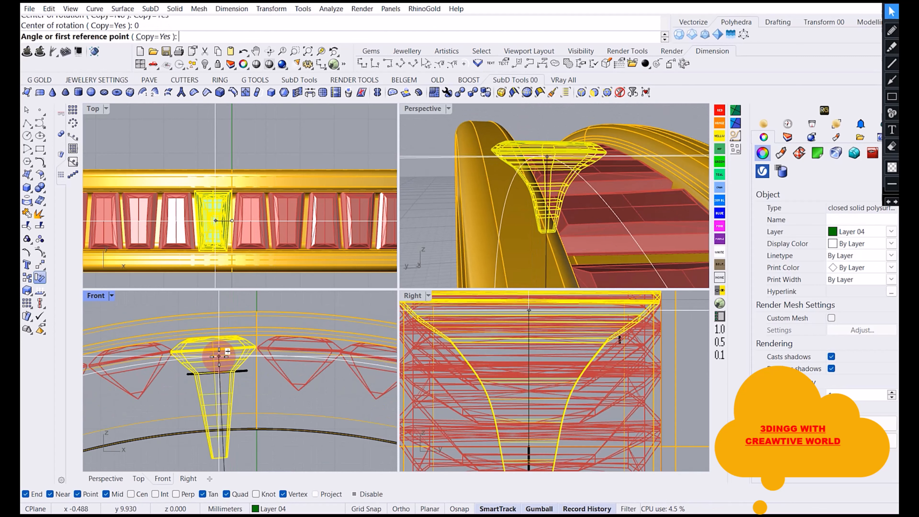
{"action": "scroll", "coordinate": [214, 375], "scroll_direction": "up", "scroll_amount": 4}
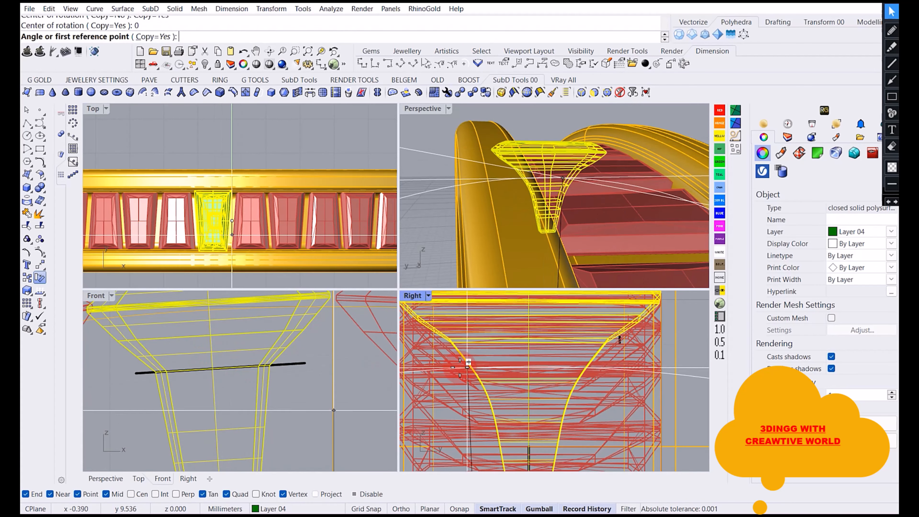
{"action": "left_click", "coordinate": [213, 368]}
{"action": "key", "text": "alt"}
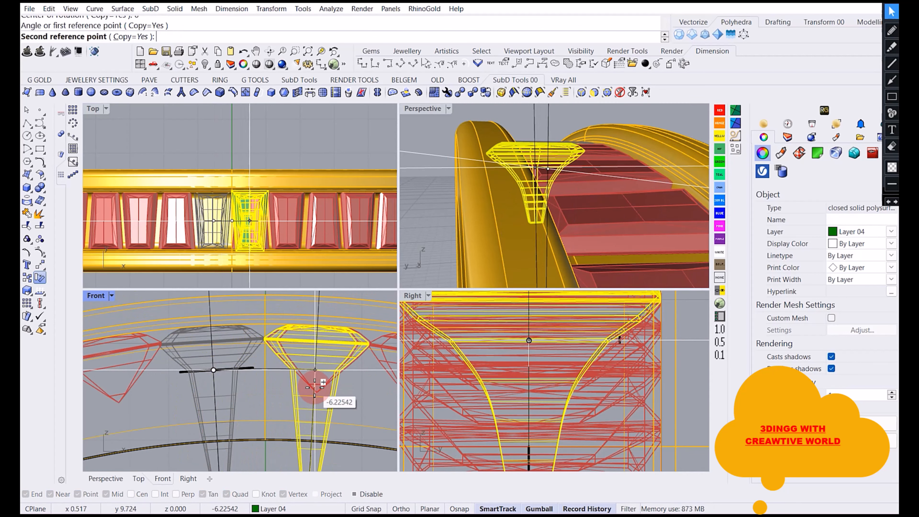
{"action": "left_click", "coordinate": [315, 382]}
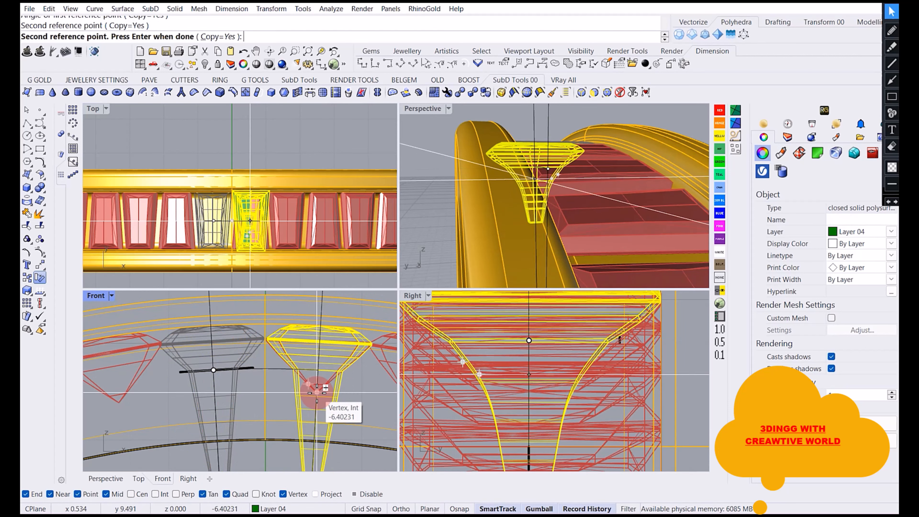
{"action": "key", "text": "Return"}
Rotate the copied seat cutter 180° in the Top view so its taper matches the reversed neighbouring gem.
{"action": "left_click", "coordinate": [197, 114]}
{"action": "scroll", "coordinate": [211, 228], "scroll_direction": "up", "scroll_amount": 3}
{"action": "left_click", "coordinate": [214, 232]}
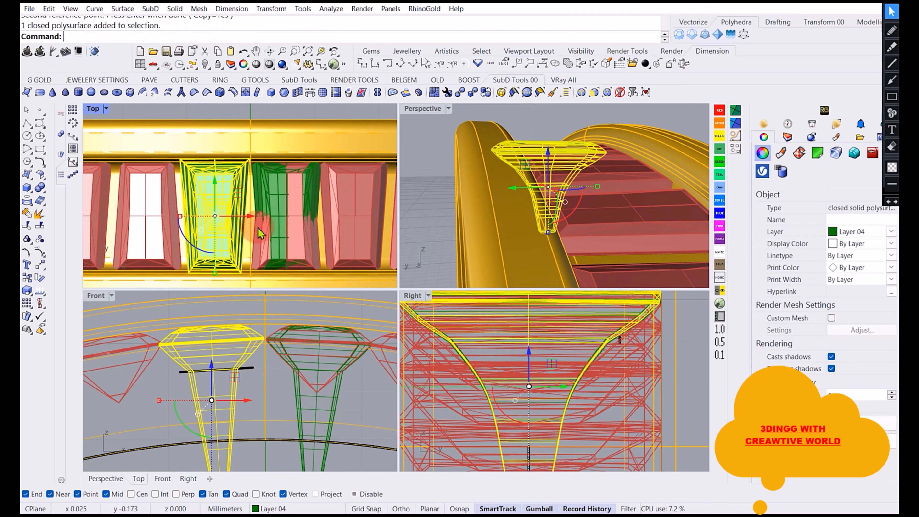
{"action": "left_click", "coordinate": [275, 194]}
{"action": "scroll", "coordinate": [254, 203], "scroll_direction": "down", "scroll_amount": 5}
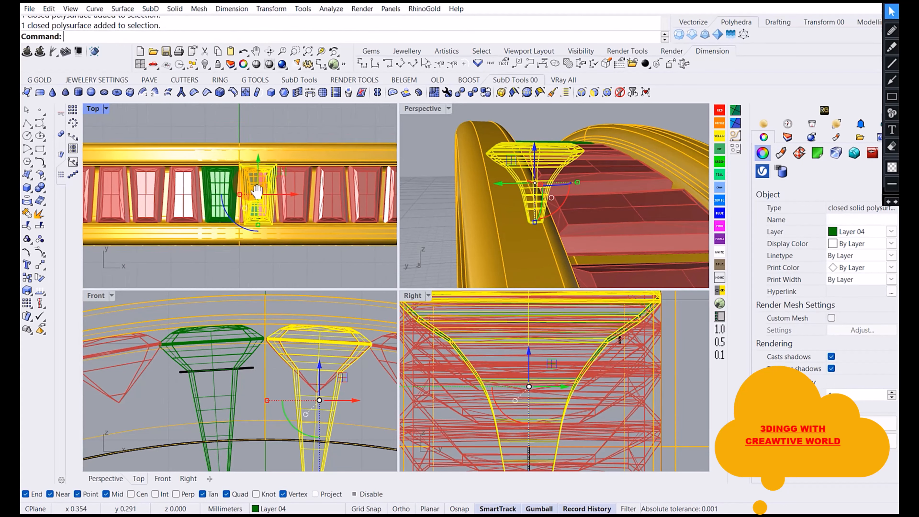
{"action": "left_click_drag", "start_coordinate": [246, 235], "coordinate": [276, 160]}
{"action": "left_click", "coordinate": [287, 282]}
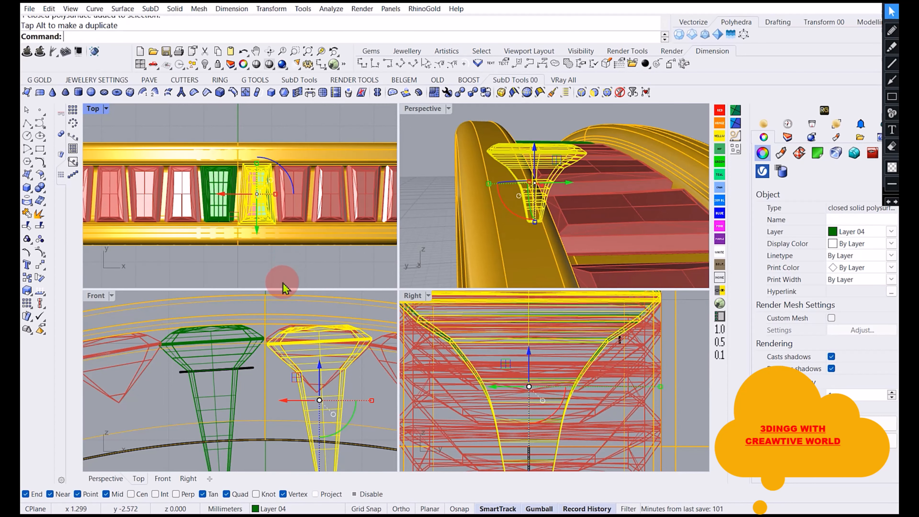
Tilt and nudge the turned cutter in the Front view so it points toward the ring centre and sits on its gem.
{"action": "scroll", "coordinate": [289, 229], "scroll_direction": "up", "scroll_amount": 3}
{"action": "right_click_drag", "start_coordinate": [298, 376], "coordinate": [289, 350]}
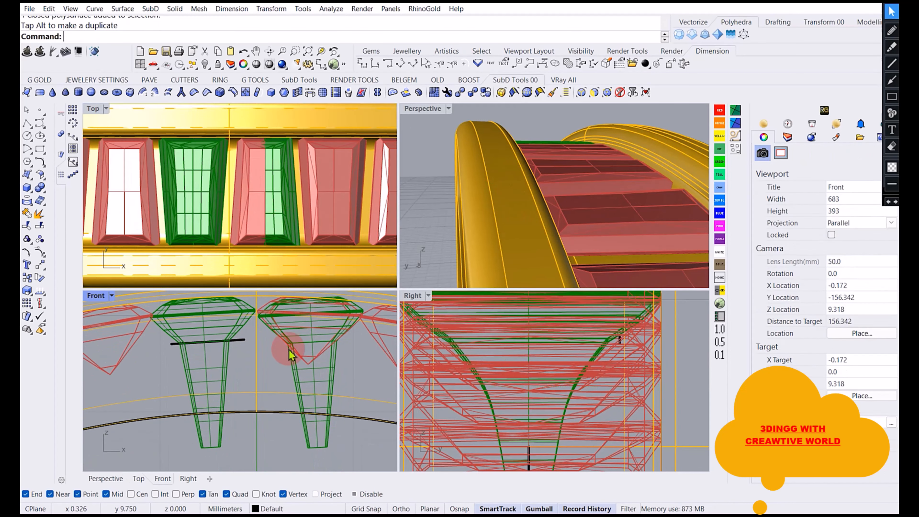
{"action": "left_click", "coordinate": [294, 363]}
{"action": "left_click_drag", "start_coordinate": [288, 399], "coordinate": [285, 396]}
{"action": "left_click_drag", "start_coordinate": [335, 357], "coordinate": [329, 355]}
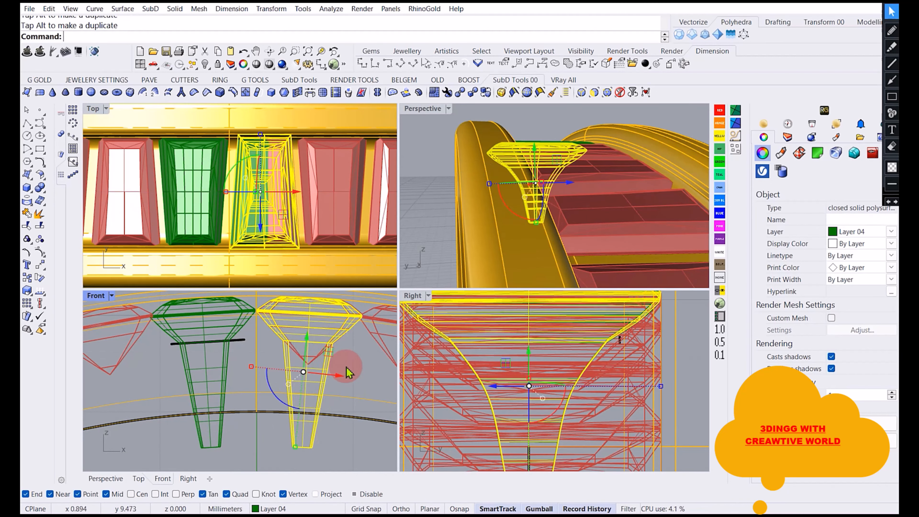
{"action": "key", "text": "Escape"}
{"action": "scroll", "coordinate": [496, 198], "scroll_direction": "down", "scroll_amount": 4}
{"action": "right_click_drag", "start_coordinate": [496, 199], "coordinate": [545, 218]}
{"action": "scroll", "coordinate": [545, 218], "scroll_direction": "up", "scroll_amount": 4}
{"action": "mouse_move", "coordinate": [300, 344]}
{"action": "right_mouse_down"}
{"action": "mouse_move", "coordinate": [291, 349]}
{"action": "mouse_move", "coordinate": [290, 340]}
{"action": "right_mouse_up"}
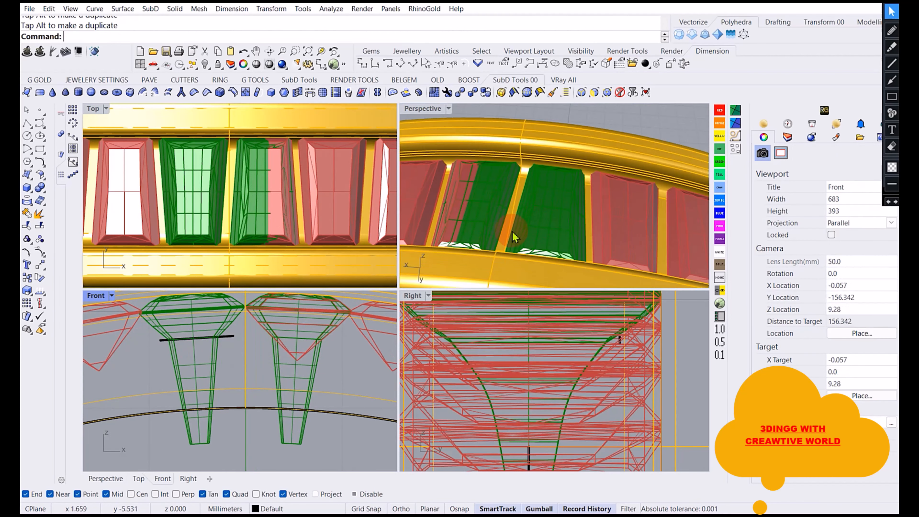
Compare the two cutters and delete the short guide line across the first cutter's neck in the Front view.
{"action": "left_click", "coordinate": [484, 207]}
{"action": "left_click", "coordinate": [237, 341]}
{"action": "left_click", "coordinate": [213, 324]}
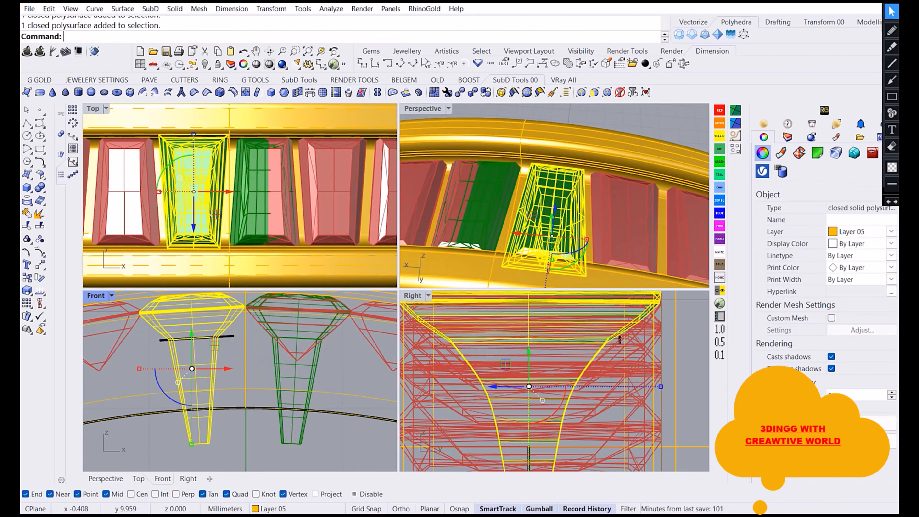
{"action": "left_click", "coordinate": [232, 361]}
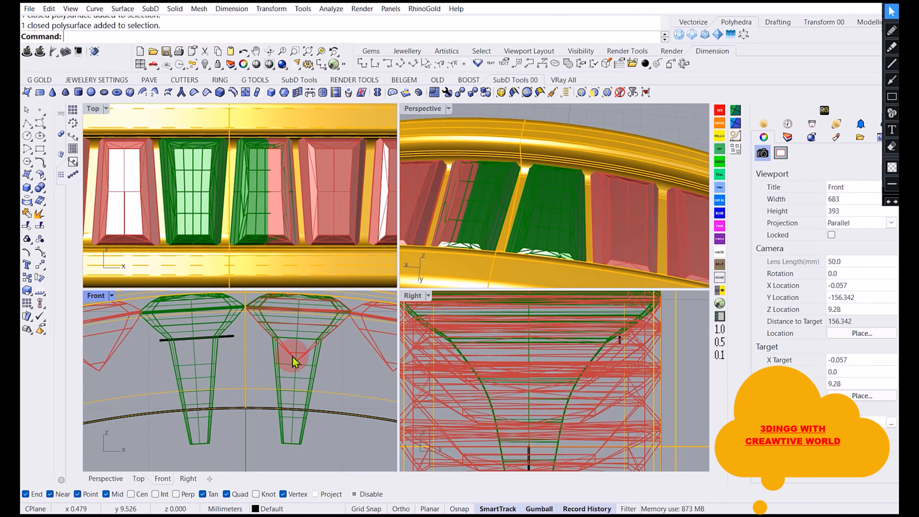
{"action": "scroll", "coordinate": [237, 349], "scroll_direction": "down", "scroll_amount": 5}
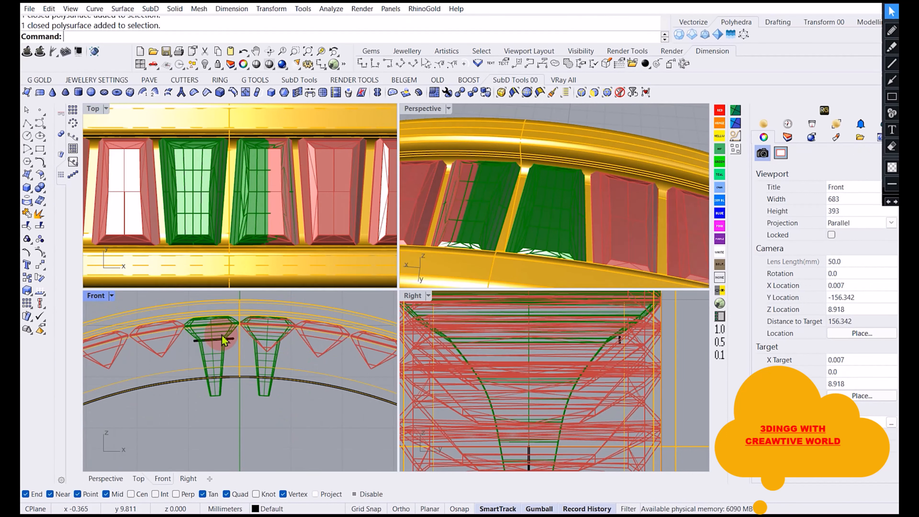
{"action": "scroll", "coordinate": [224, 340], "scroll_direction": "up", "scroll_amount": 2}
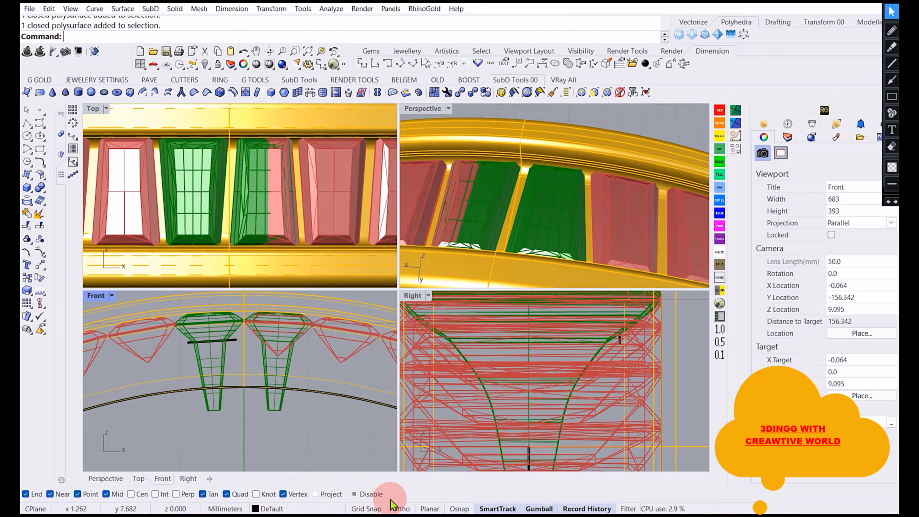
{"action": "key", "text": "ctrl+m"}
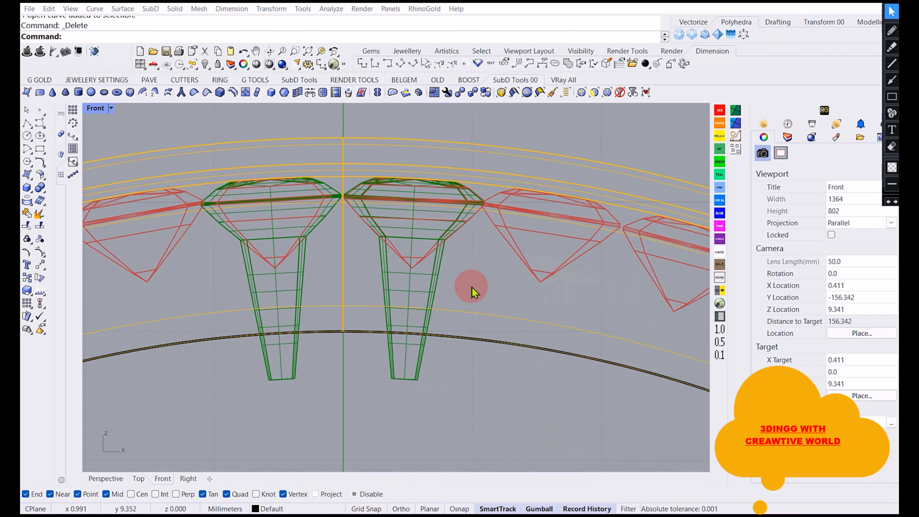
Polar-array the two seat cutters around the CPlane origin in the Front view, with 29 items filling 360°.
{"action": "left_click", "coordinate": [414, 292]}
{"action": "left_click", "coordinate": [298, 300], "text": "shift"}
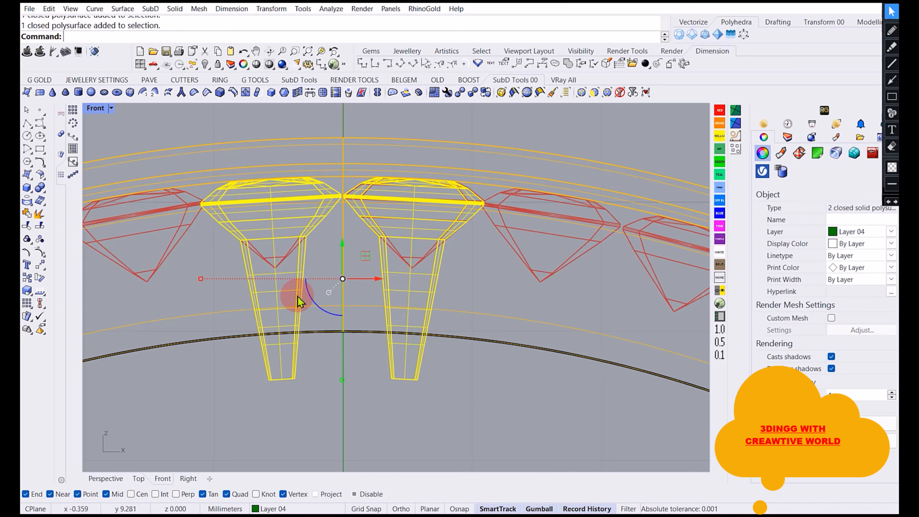
{"action": "scroll", "coordinate": [297, 300], "scroll_direction": "down", "scroll_amount": 10}
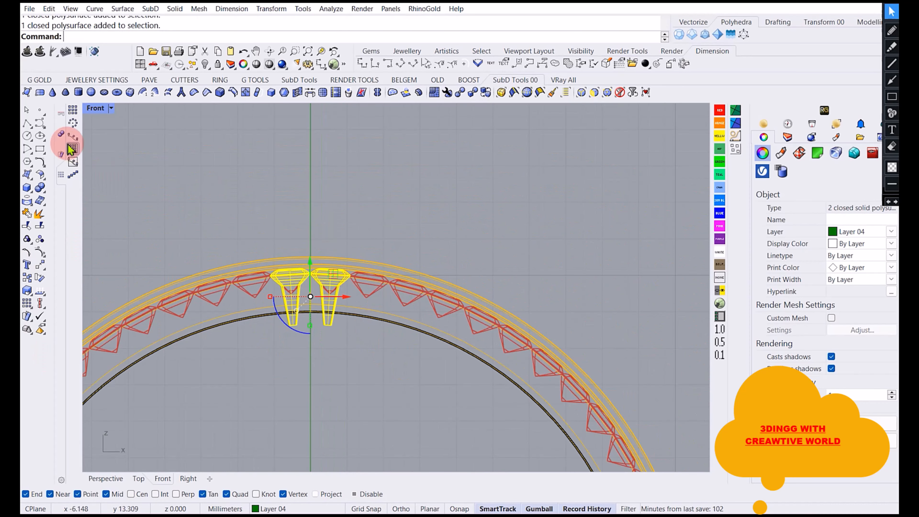
{"action": "left_click", "coordinate": [74, 124]}
{"action": "scroll", "coordinate": [315, 219], "scroll_direction": "down", "scroll_amount": 2}
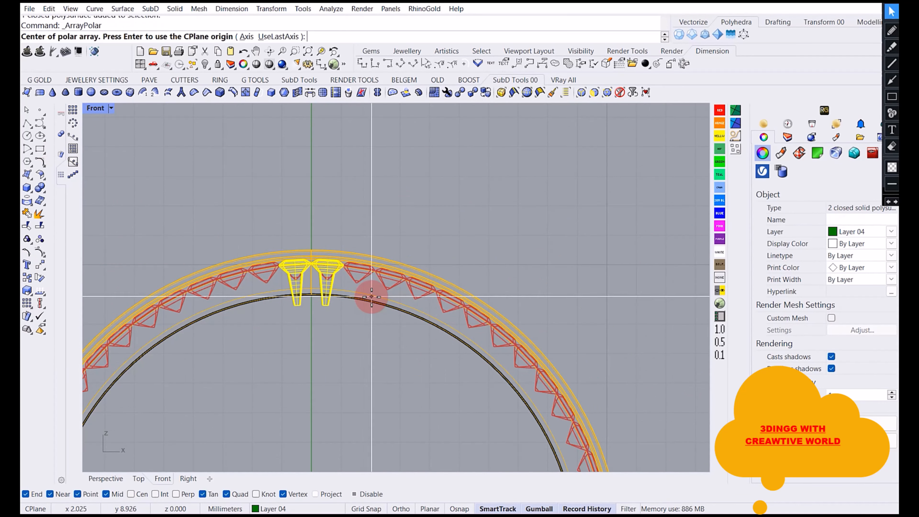
{"action": "key", "text": "Return"}
{"action": "key", "text": "Return"}
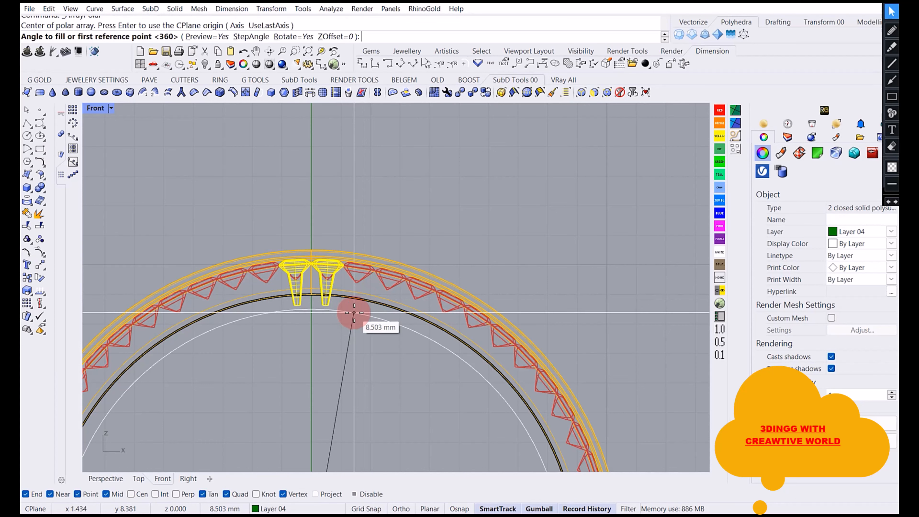
{"action": "key", "text": "Return"}
{"action": "key", "text": "Return"}
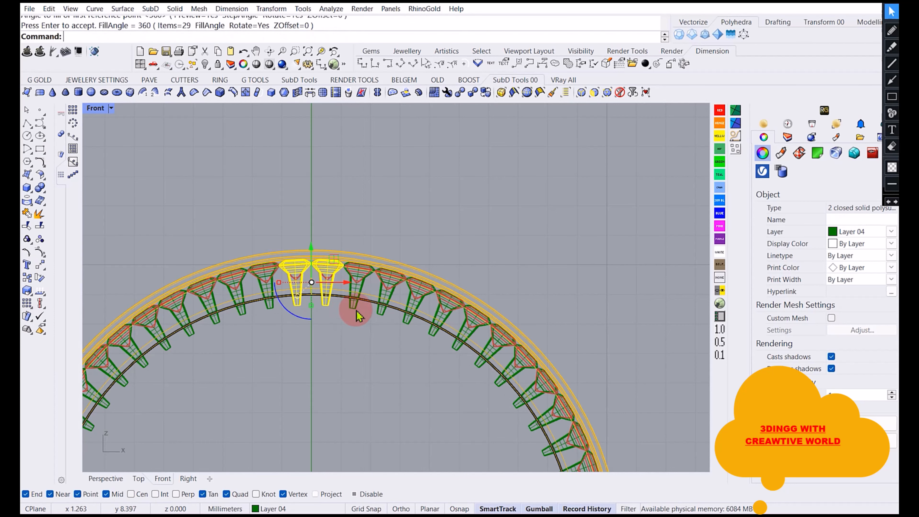
Select all the arrayed cutters together with the two original ones and group them.
{"action": "left_click", "coordinate": [423, 252]}
{"action": "scroll", "coordinate": [345, 319], "scroll_direction": "up", "scroll_amount": 3}
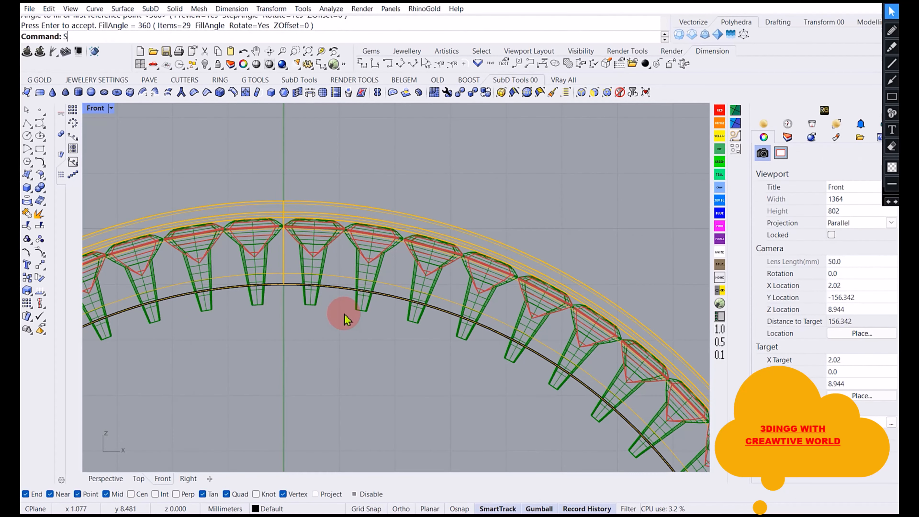
{"action": "key", "text": "Return"}
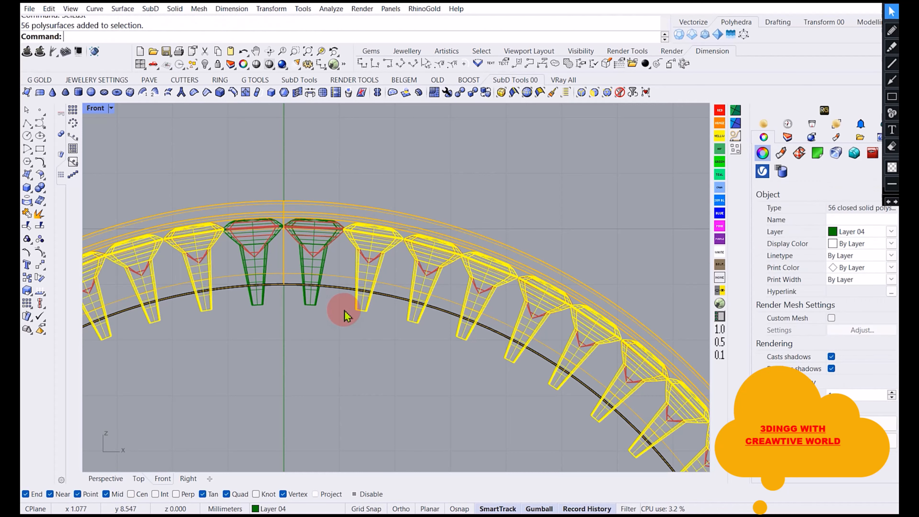
{"action": "left_click_drag", "start_coordinate": [342, 322], "coordinate": [247, 299], "text": "shift"}
{"action": "scroll", "coordinate": [354, 341], "scroll_direction": "down", "scroll_amount": 2}
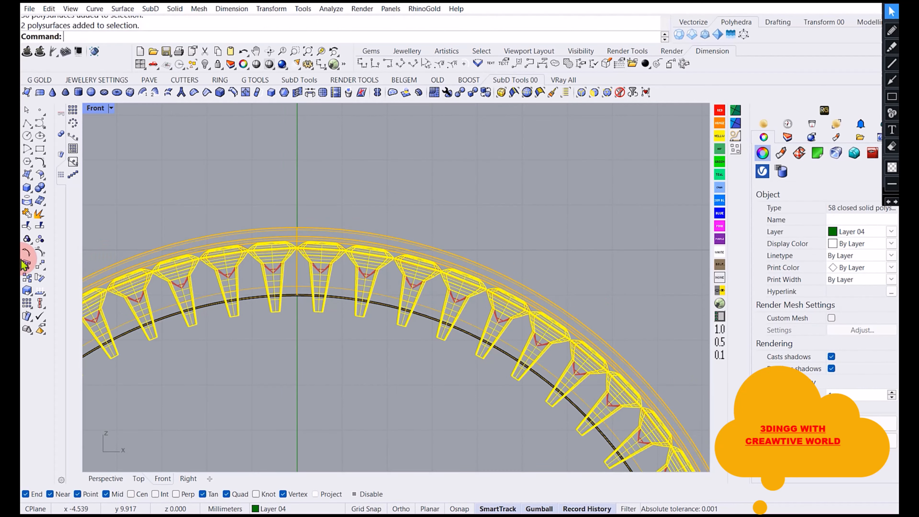
{"action": "left_click", "coordinate": [27, 239]}
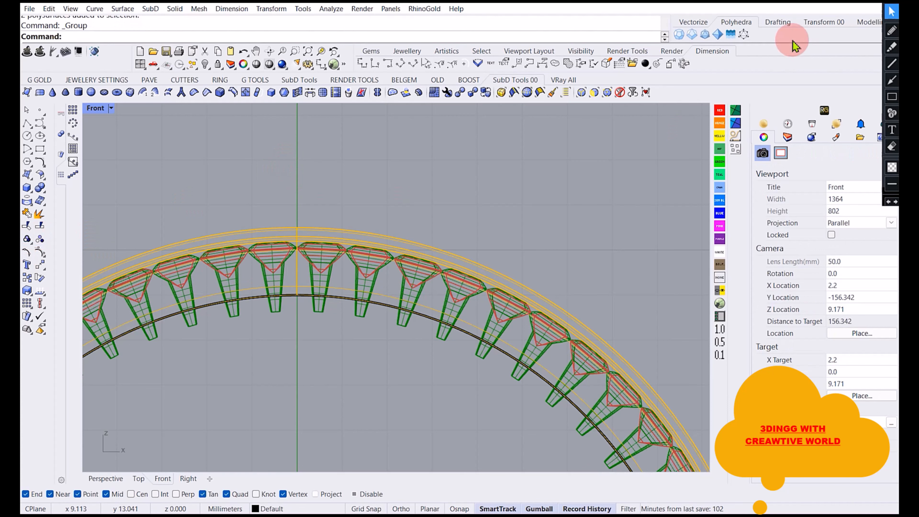
Subtract the grouped seat cutters from the ring body with Boolean Difference, deleting the input cutters.
{"action": "left_click", "coordinate": [721, 123]}
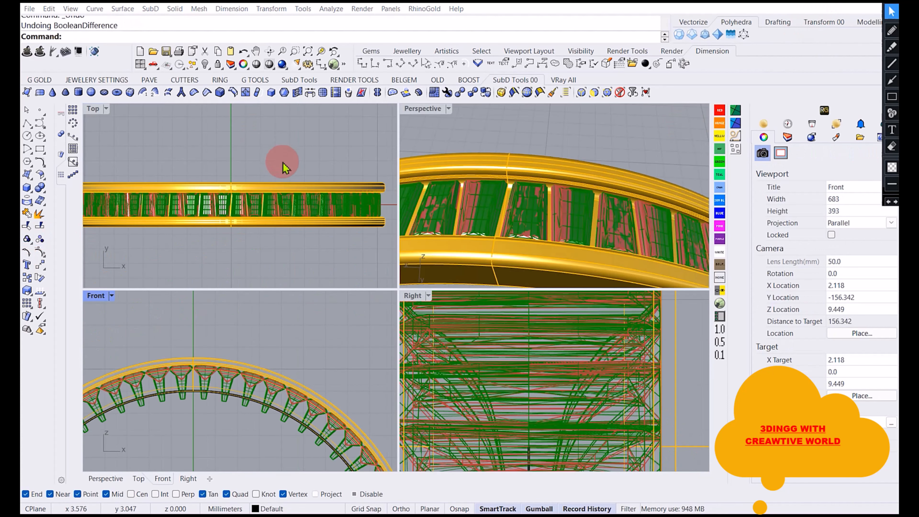
{"action": "scroll", "coordinate": [550, 181], "scroll_direction": "down", "scroll_amount": 2}
{"action": "scroll", "coordinate": [497, 240], "scroll_direction": "up", "scroll_amount": 3}
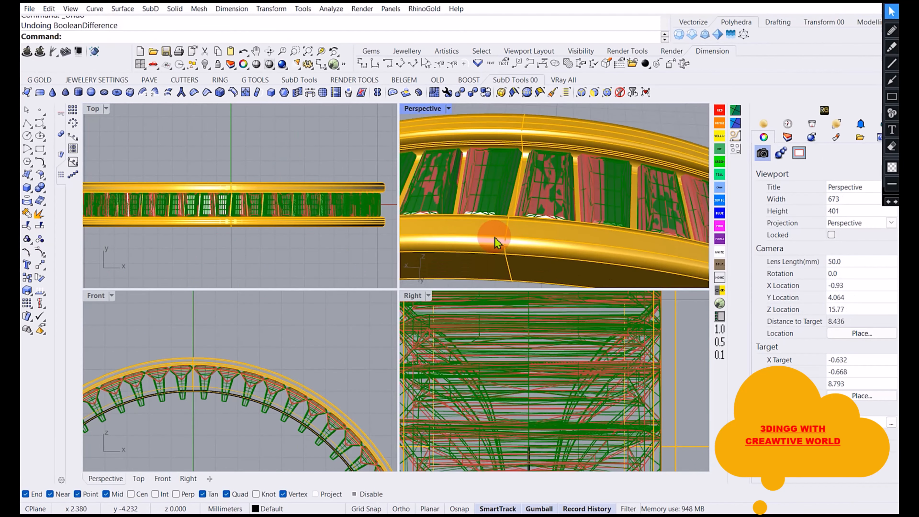
{"action": "left_click", "coordinate": [497, 240]}
{"action": "scroll", "coordinate": [535, 159], "scroll_direction": "down", "scroll_amount": 4}
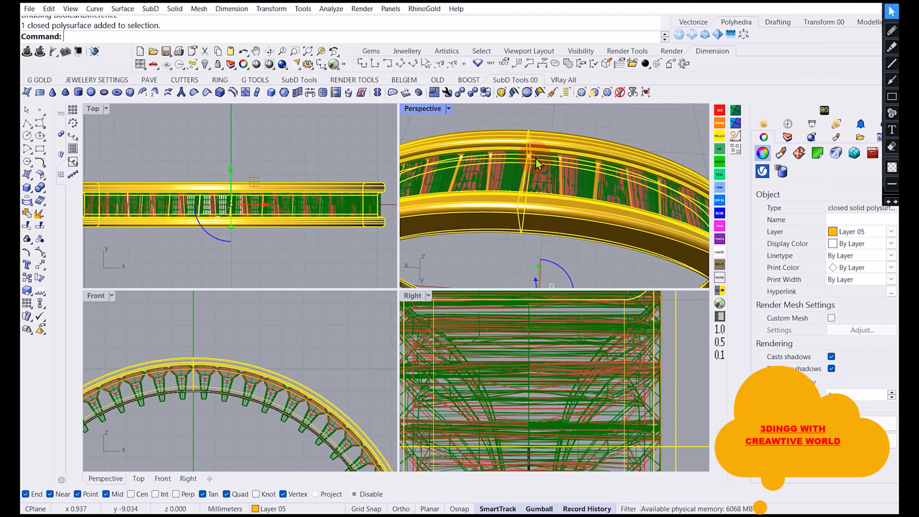
{"action": "left_click", "coordinate": [146, 248]}
{"action": "left_click", "coordinate": [46, 194]}
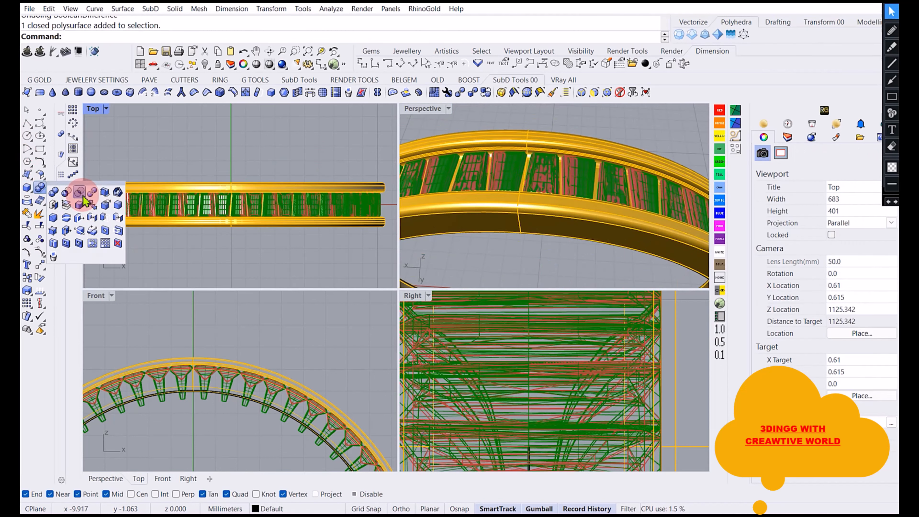
{"action": "left_click", "coordinate": [65, 196]}
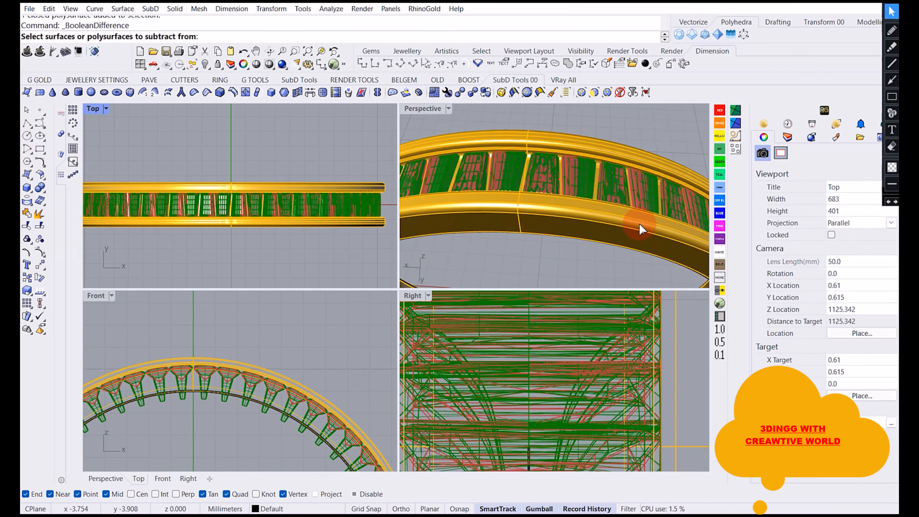
{"action": "left_click", "coordinate": [537, 210]}
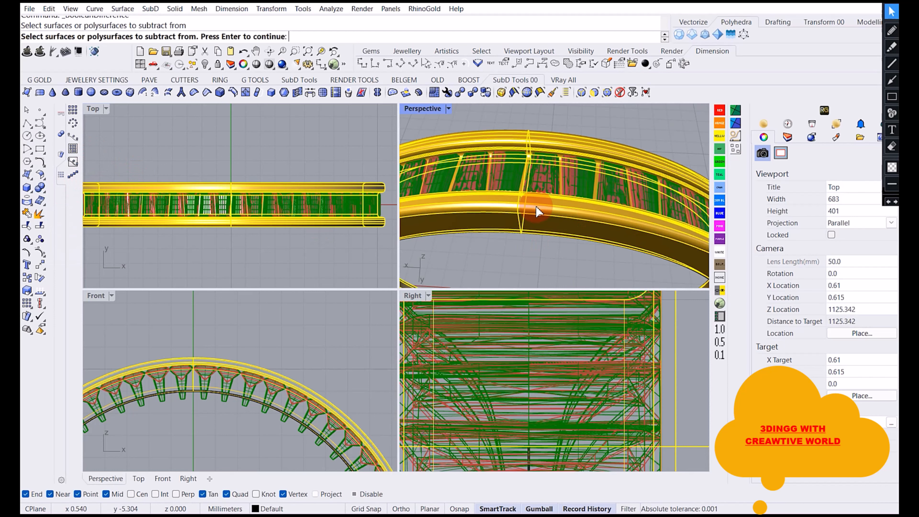
{"action": "key", "text": "Return"}
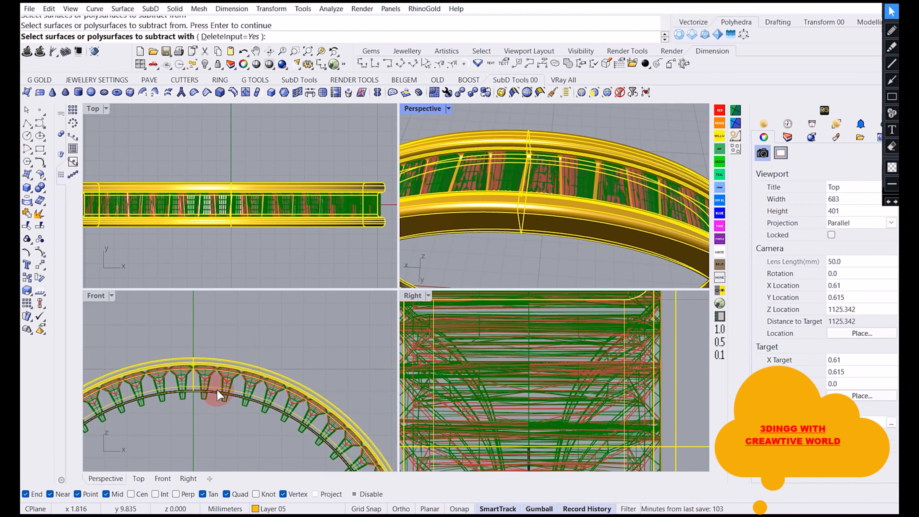
{"action": "scroll", "coordinate": [217, 390], "scroll_direction": "up", "scroll_amount": 2}
{"action": "left_click", "coordinate": [226, 400]}
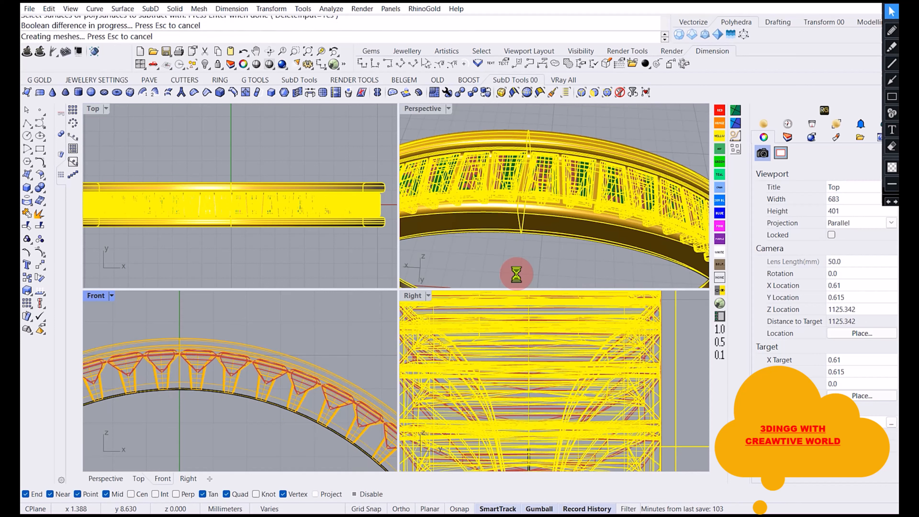
Maximize the Perspective view, then select and hide the closed curve running around the band.
{"action": "right_click_drag", "start_coordinate": [524, 255], "coordinate": [542, 152]}
{"action": "right_click_drag", "start_coordinate": [542, 234], "coordinate": [427, 108]}
{"action": "scroll", "coordinate": [565, 176], "scroll_direction": "up", "scroll_amount": 14}
{"action": "scroll", "coordinate": [528, 216], "scroll_direction": "down", "scroll_amount": 14}
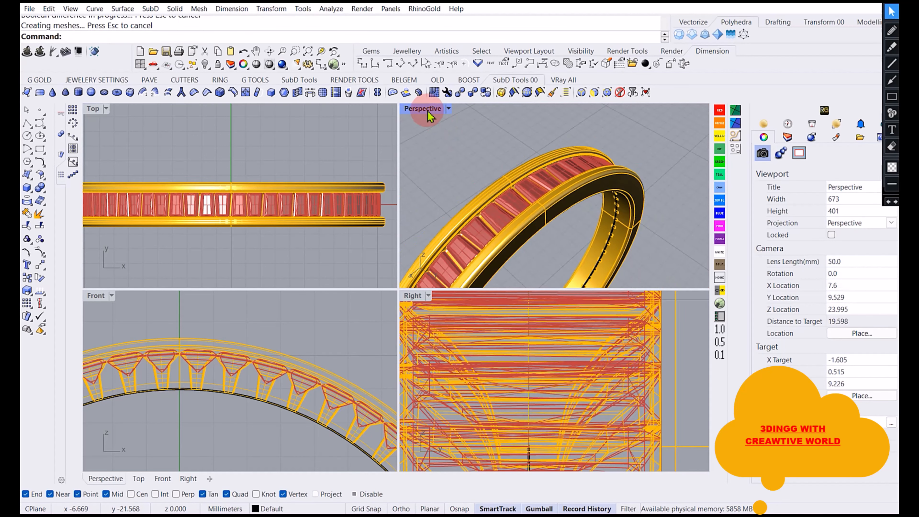
{"action": "double_click", "coordinate": [424, 109]}
{"action": "right_click_drag", "start_coordinate": [454, 206], "coordinate": [363, 324]}
{"action": "scroll", "coordinate": [400, 267], "scroll_direction": "down", "scroll_amount": 3}
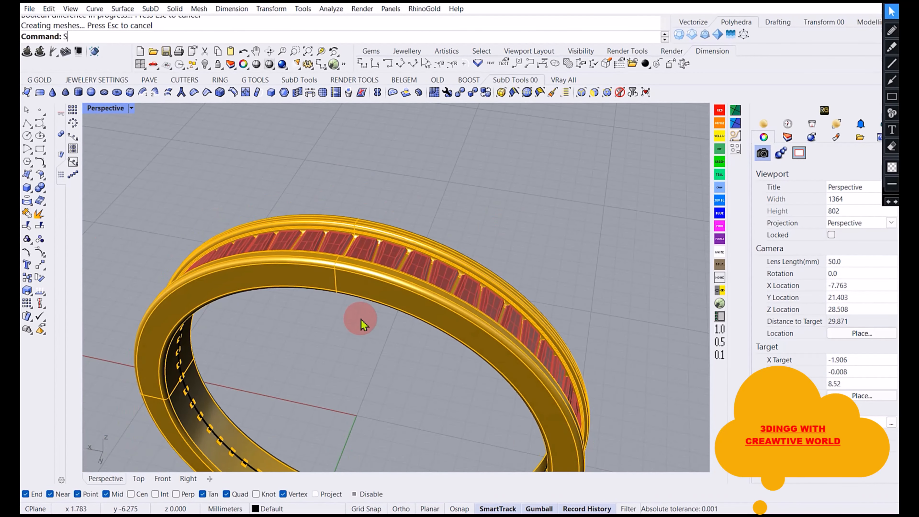
{"action": "left_click", "coordinate": [318, 270]}
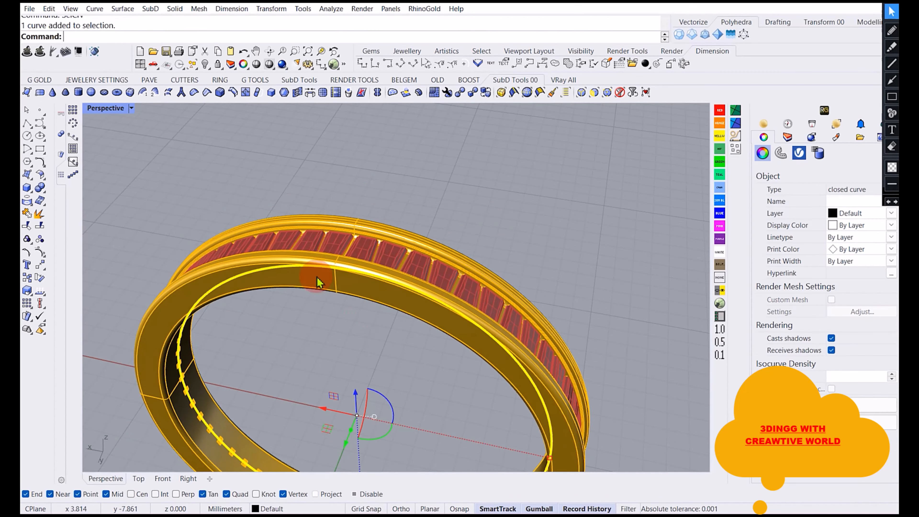
{"action": "left_click", "coordinate": [205, 64]}
{"action": "right_click_drag", "start_coordinate": [364, 186], "coordinate": [254, 181]}
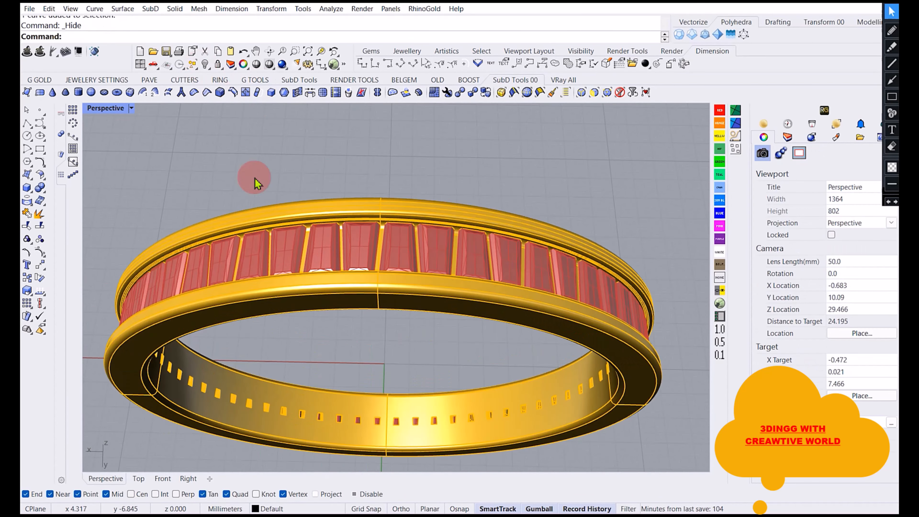
Set the Perspective view to Rendered display mode and view the finished ring from several angles.
{"action": "left_click", "coordinate": [132, 108]}
{"action": "left_click", "coordinate": [171, 59]}
{"action": "right_click_drag", "start_coordinate": [499, 242], "coordinate": [414, 213]}
{"action": "scroll", "coordinate": [421, 283], "scroll_direction": "up", "scroll_amount": 5}
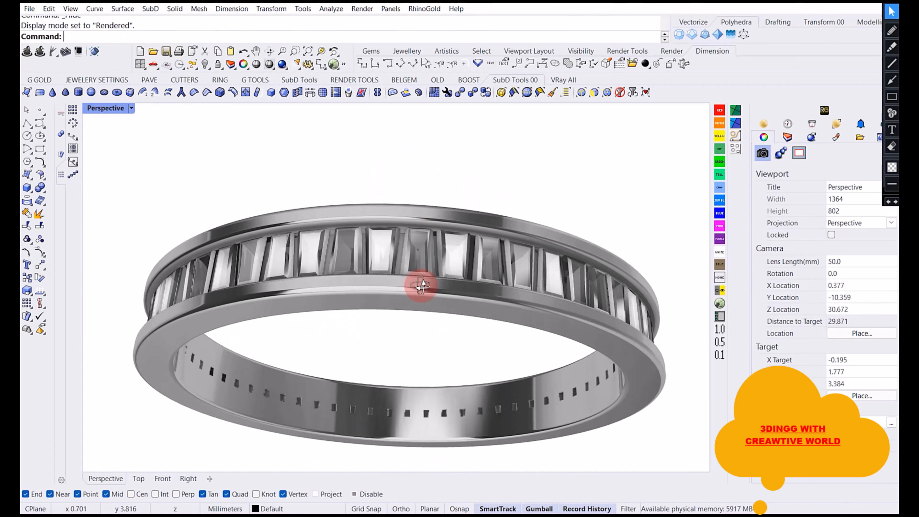
{"action": "scroll", "coordinate": [379, 214], "scroll_direction": "down", "scroll_amount": 4}
{"action": "mouse_move", "coordinate": [426, 265]}
{"action": "right_mouse_down"}
{"action": "mouse_move", "coordinate": [420, 236]}
{"action": "mouse_move", "coordinate": [422, 269]}
{"action": "right_mouse_up"}
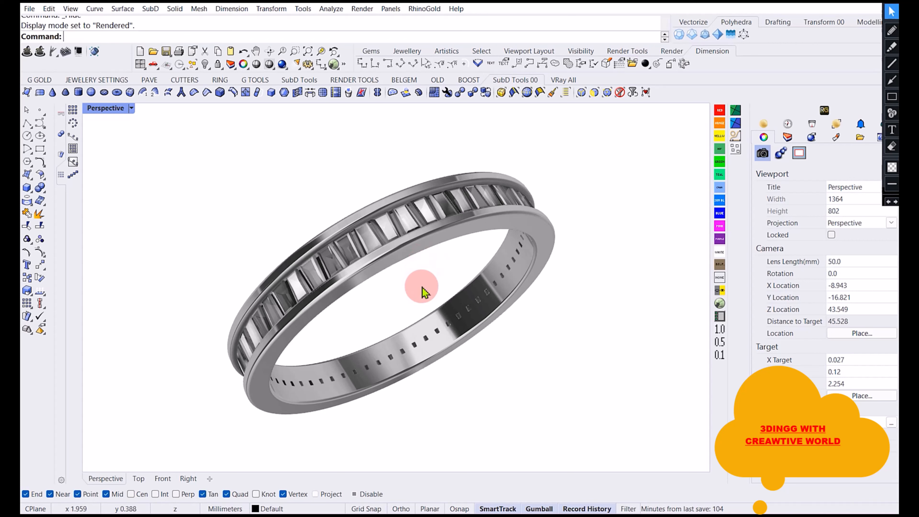
{"action": "right_click_drag", "start_coordinate": [421, 289], "coordinate": [396, 279]}
{"action": "scroll", "coordinate": [385, 227], "scroll_direction": "up", "scroll_amount": 2}
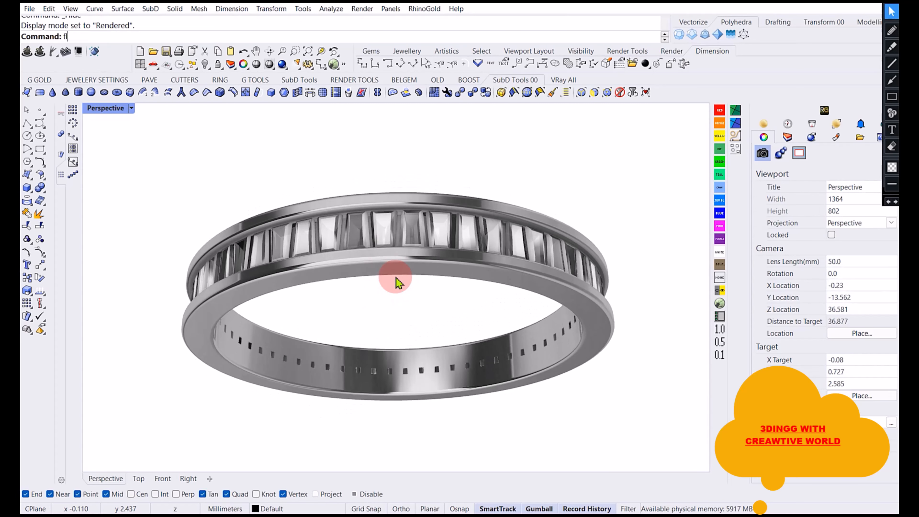
Switch the rendered Perspective view to full screen and examine the baguette row and the openings inside the band.
{"action": "key", "text": "Return"}
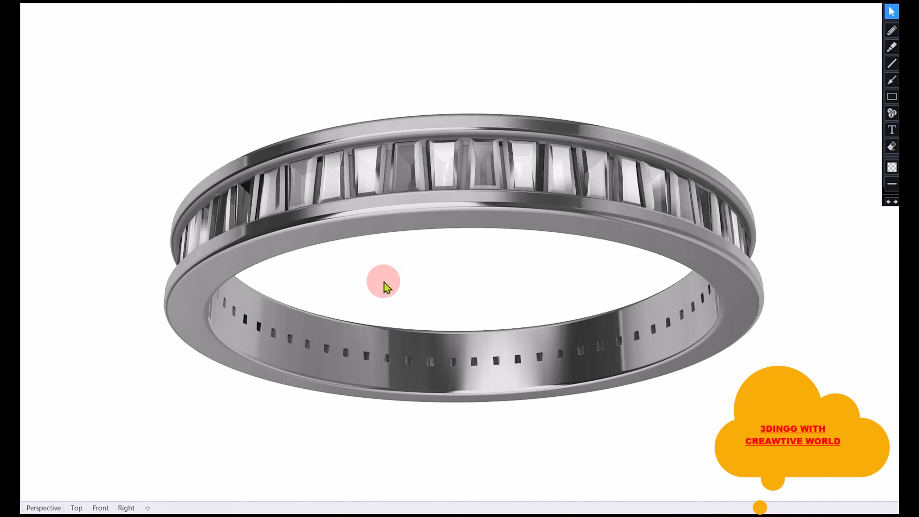
{"action": "scroll", "coordinate": [318, 288], "scroll_direction": "down", "scroll_amount": 3}
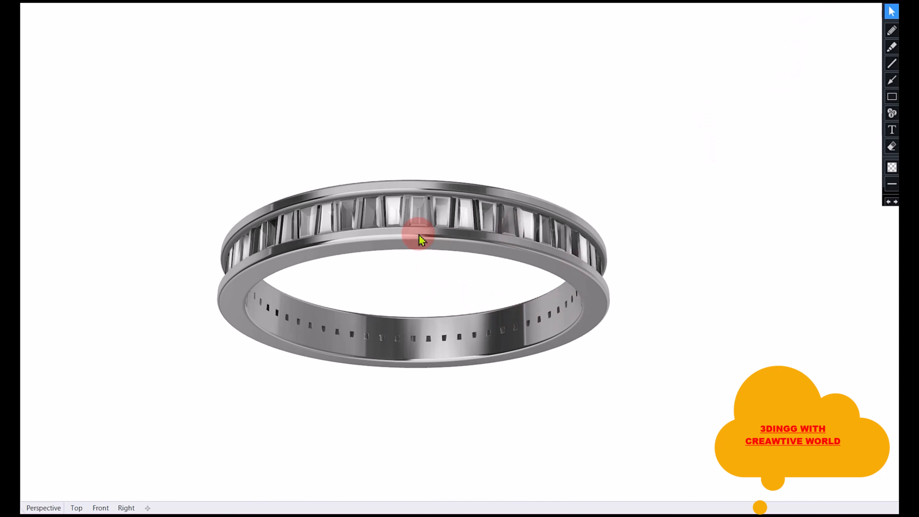
{"action": "scroll", "coordinate": [419, 235], "scroll_direction": "up", "scroll_amount": 3}
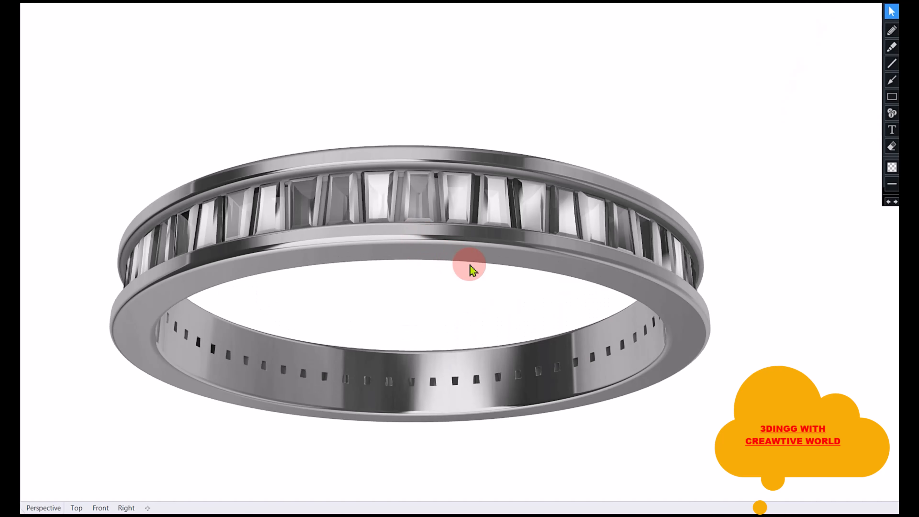
{"action": "scroll", "coordinate": [469, 267], "scroll_direction": "down", "scroll_amount": 2}
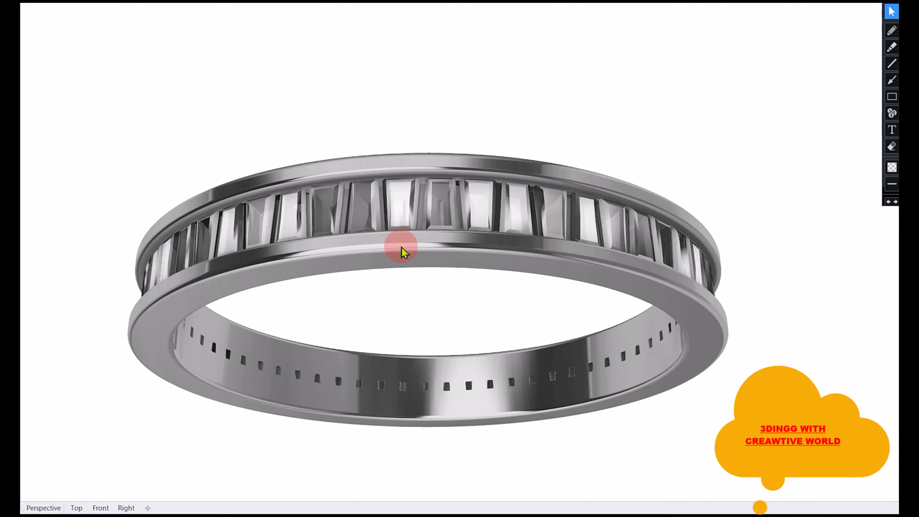
{"action": "right_click_drag", "start_coordinate": [412, 263], "coordinate": [440, 272]}
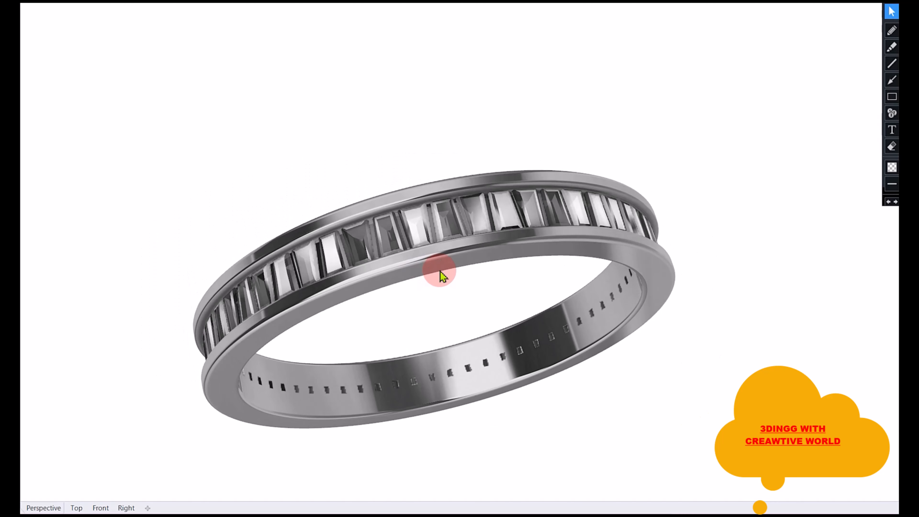